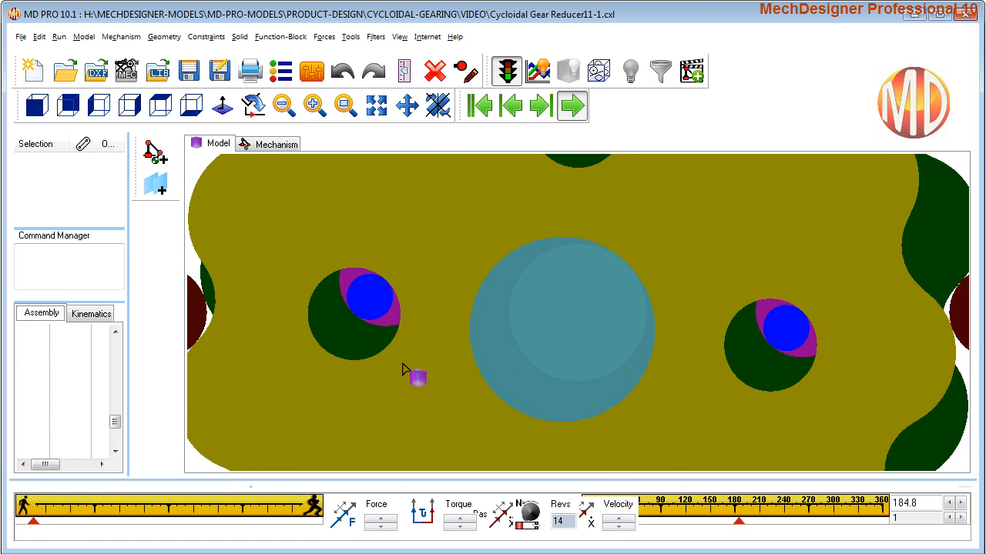
Stop the running cycle and bring the contact between the gear lobes and the dark red roller into close view.
left_click(576, 116)
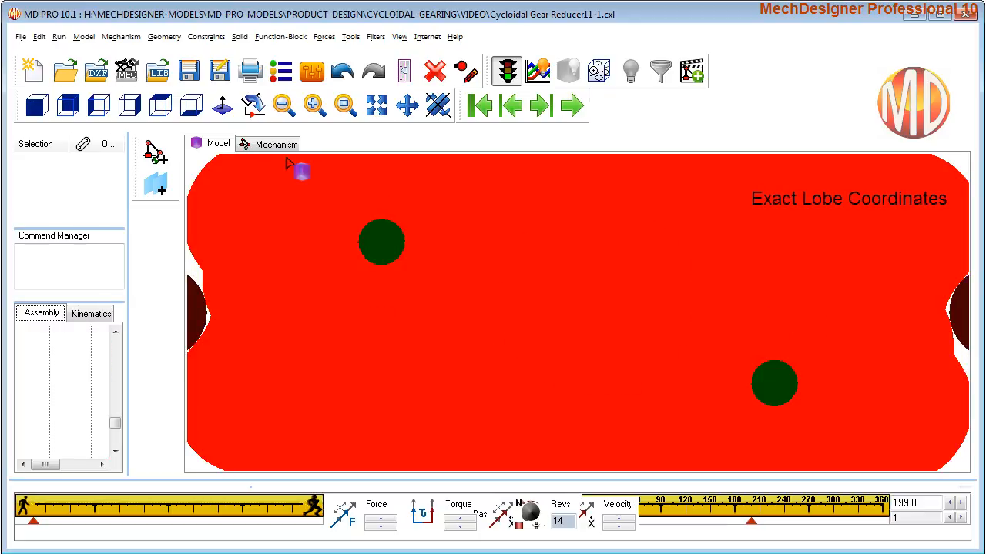
left_click(407, 104)
left_click_drag(741, 378, 397, 394)
scroll(442, 394, "up", 5)
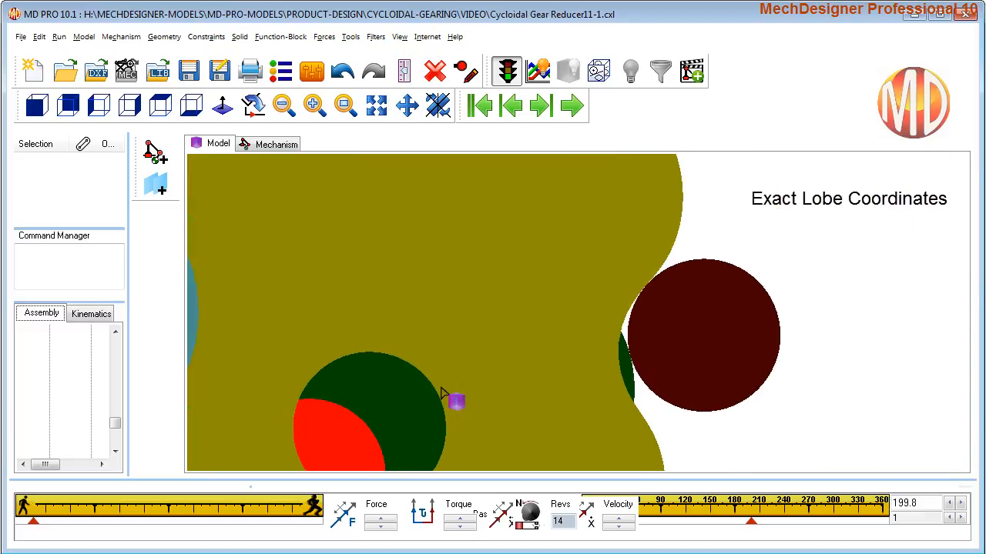
scroll(639, 394, "up", 3)
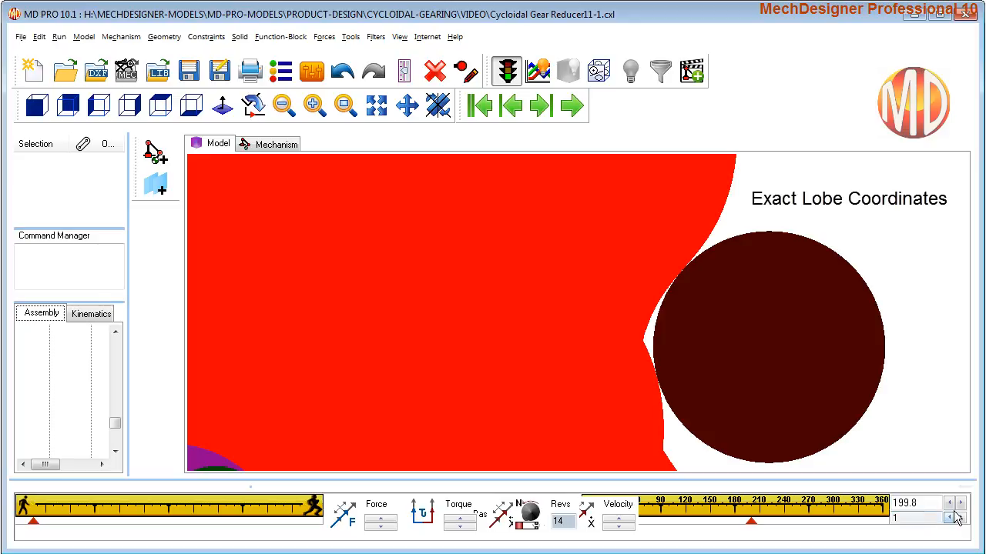
Set the cycle increment to 0.1 and step the mechanism forward to examine how the lobes roll around the dark red roller.
left_click(949, 518)
left_click(960, 503)
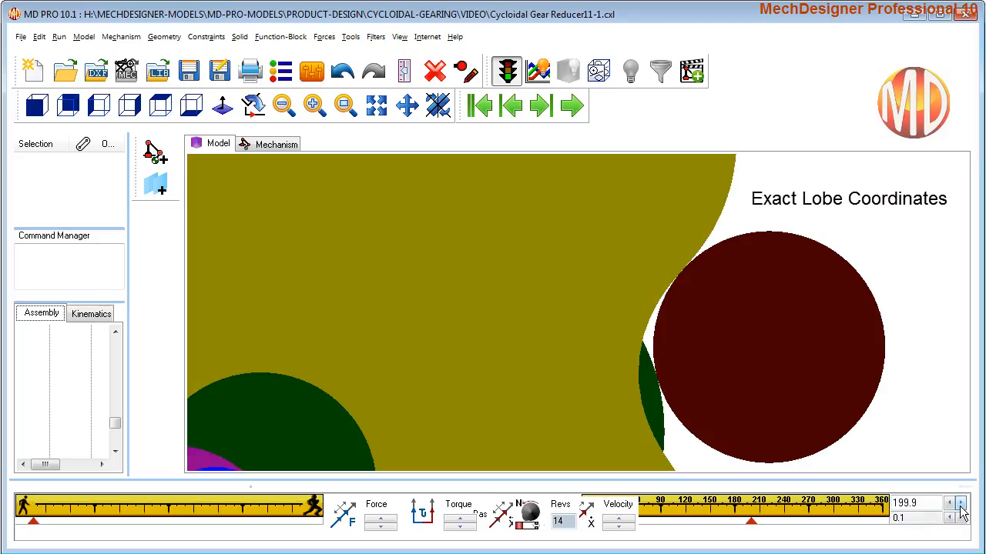
left_click(960, 503)
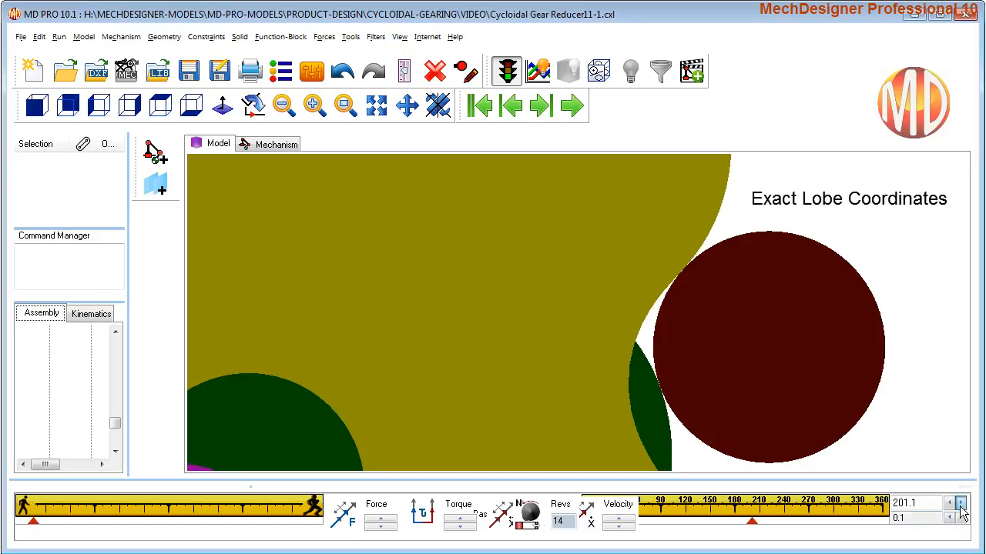
left_click(960, 503)
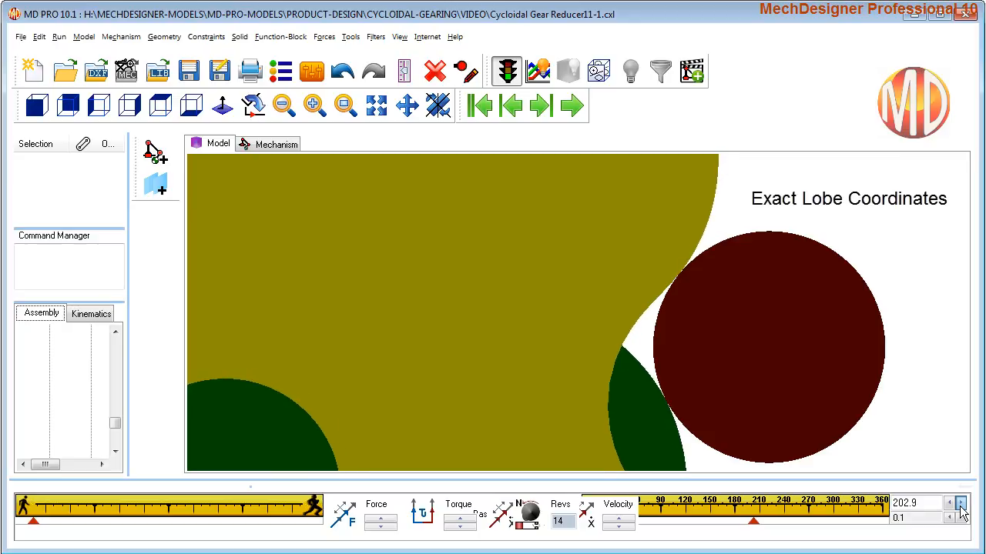
left_click(960, 503)
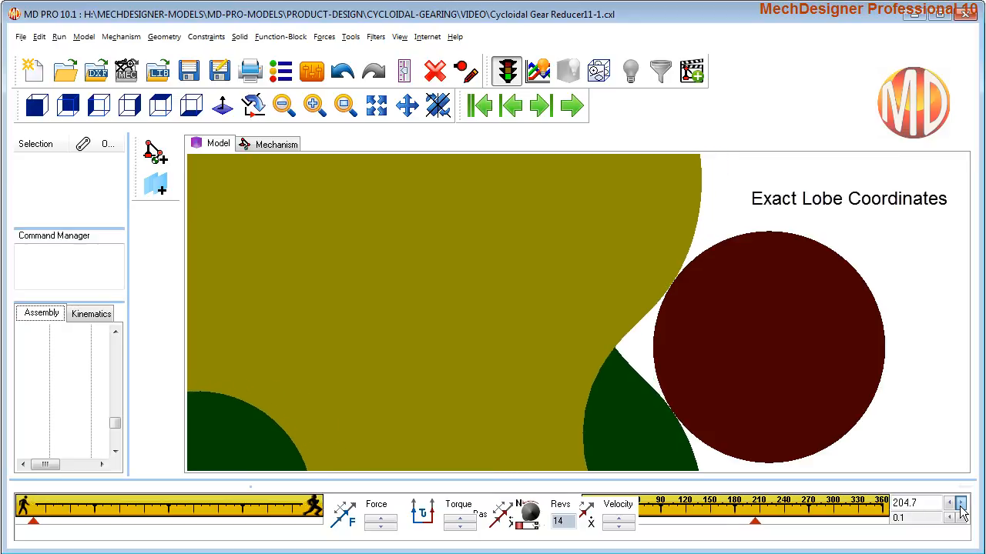
left_click(960, 503)
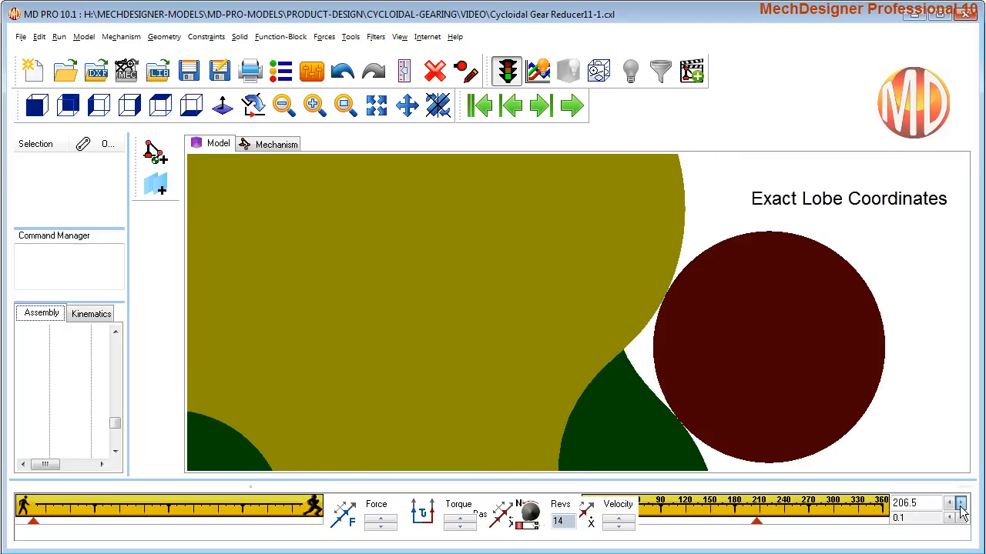
left_click(960, 503)
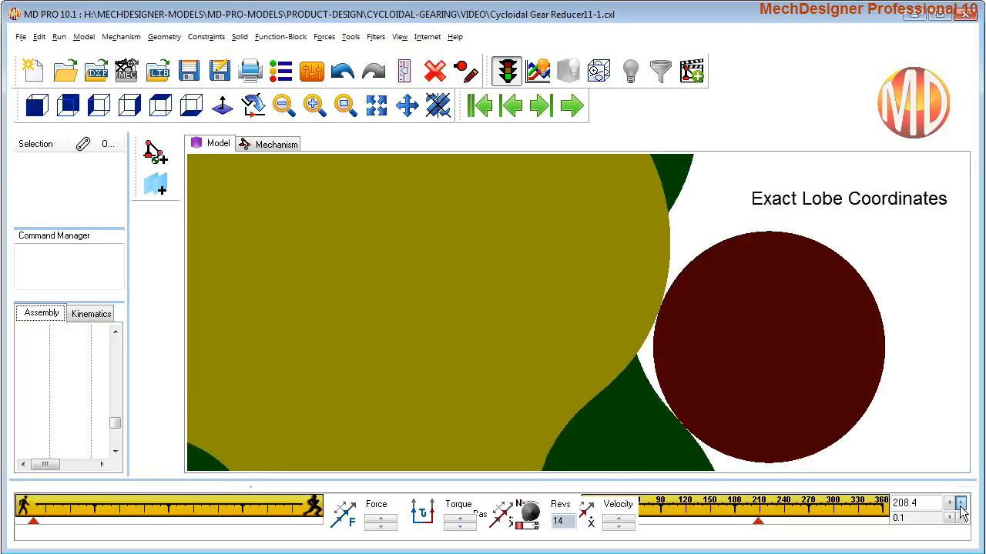
left_click(960, 503)
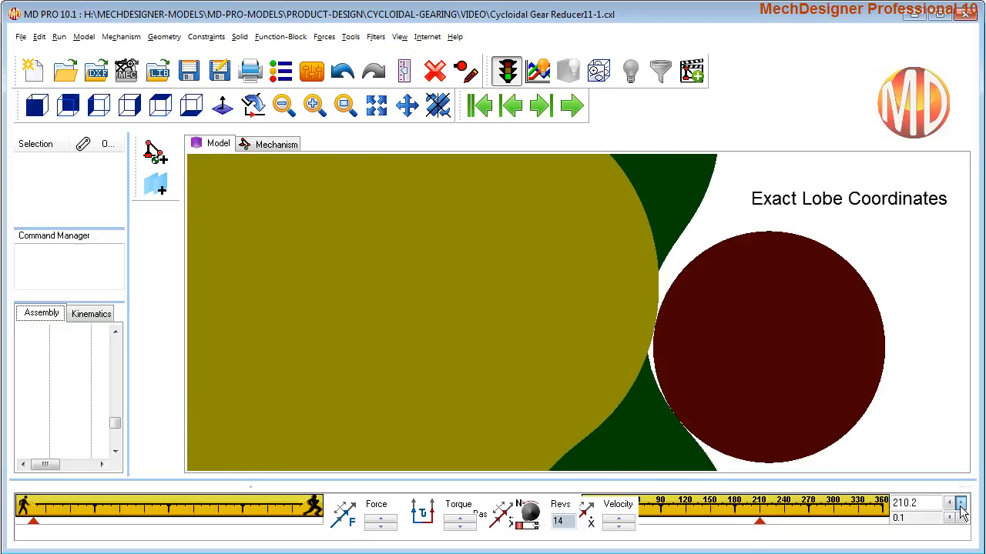
left_click(960, 503)
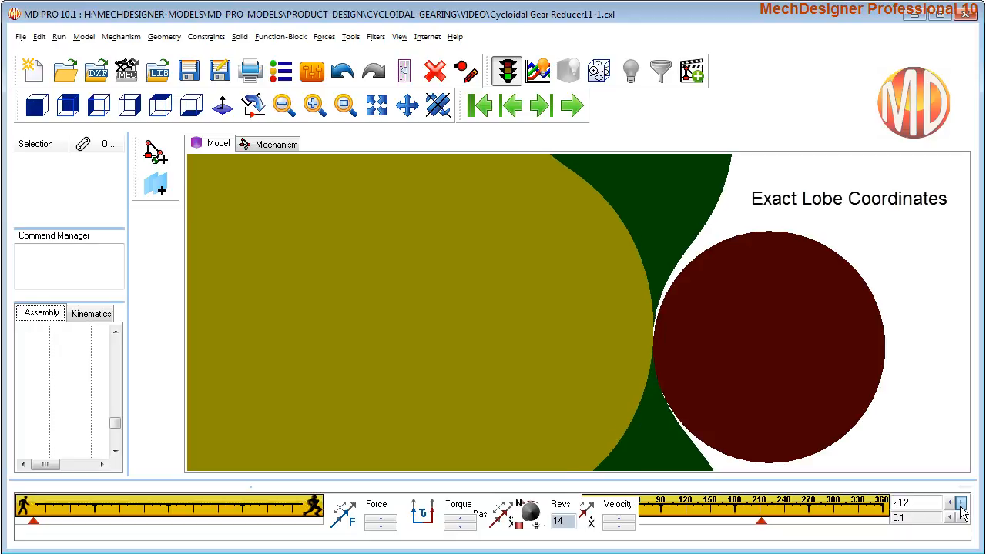
left_click(960, 503)
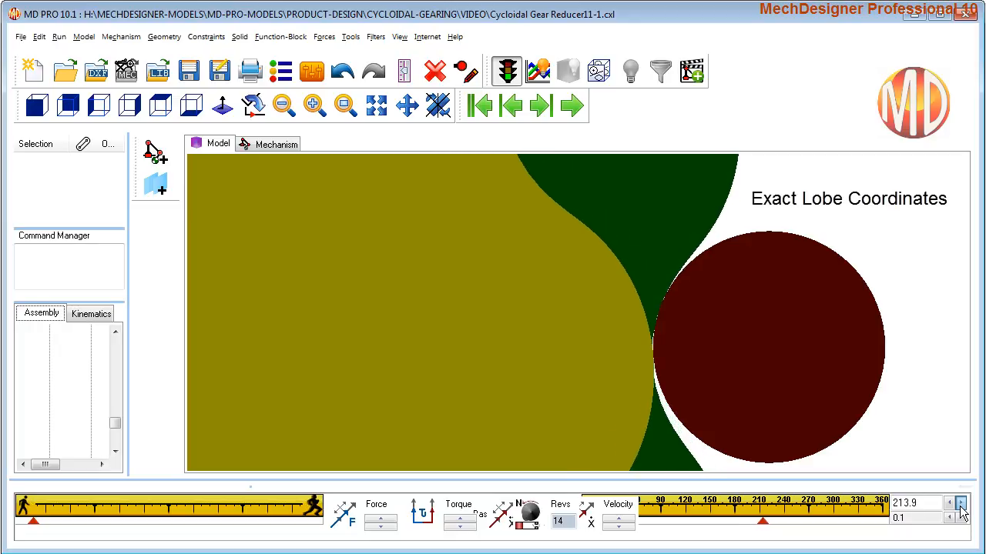
left_click(960, 503)
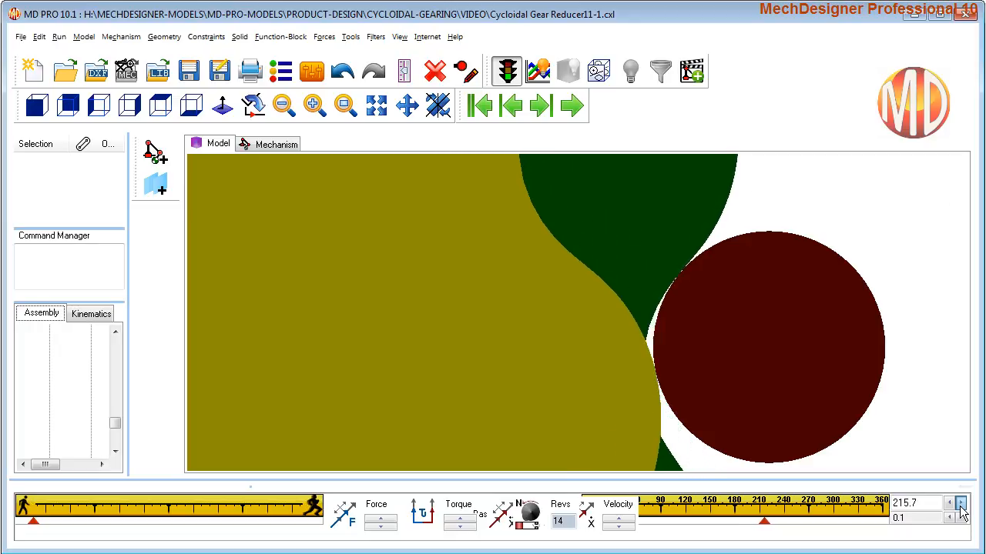
left_click(960, 503)
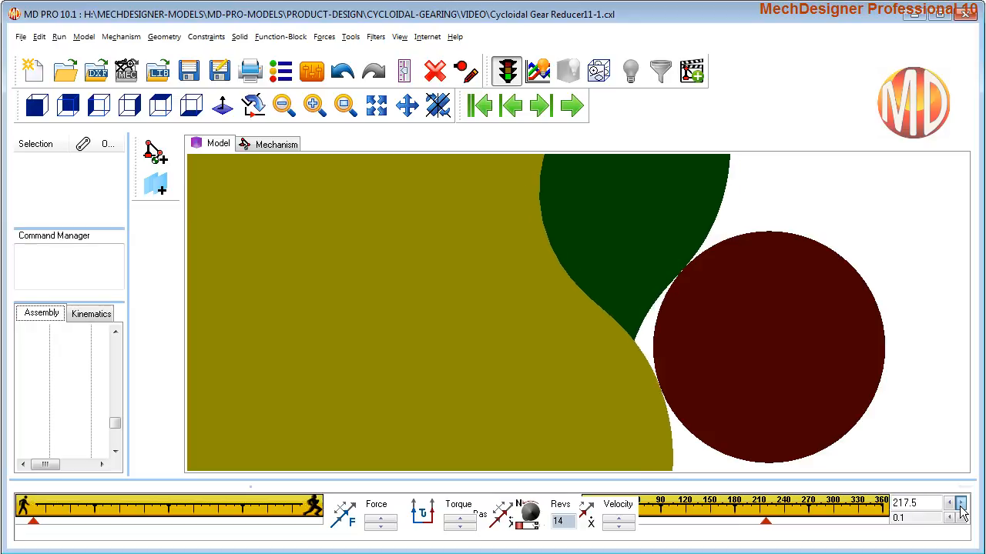
left_click(960, 502)
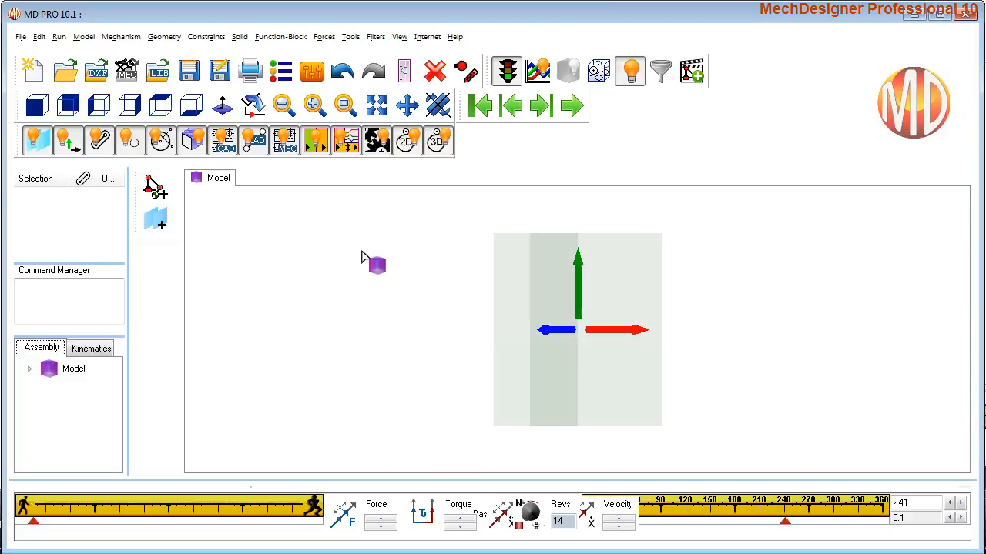
Create a new mechanism on the front vertical plane of the model.
left_click(155, 187)
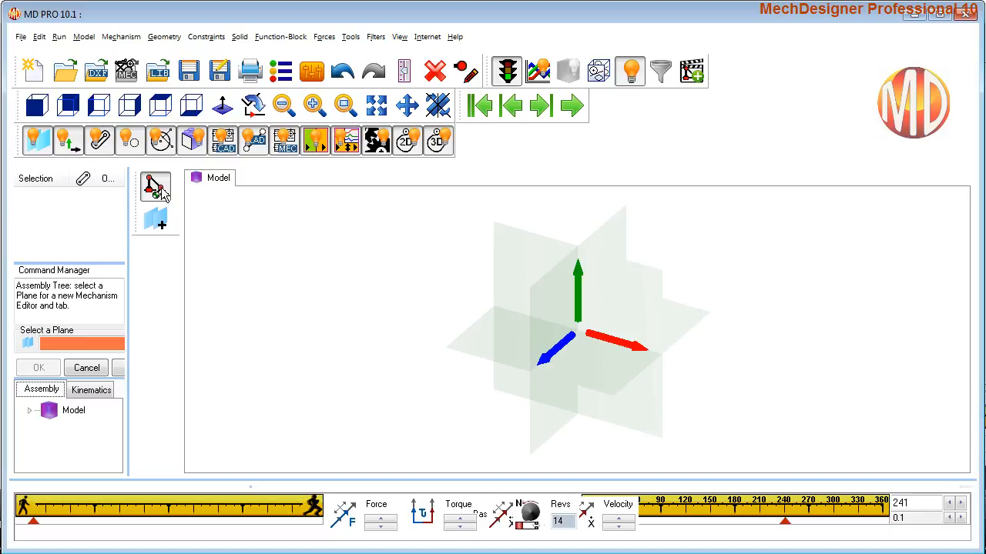
left_click(504, 258)
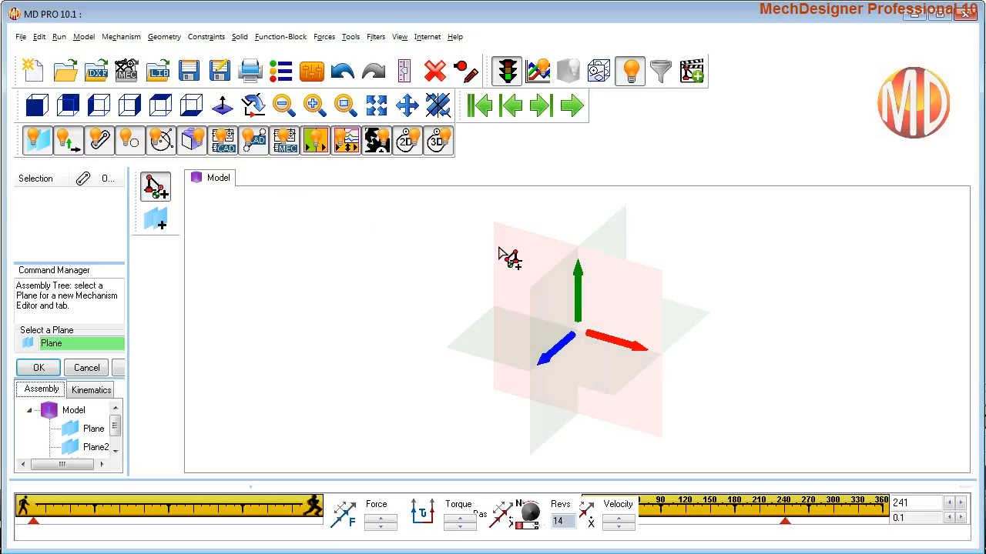
left_click(38, 367)
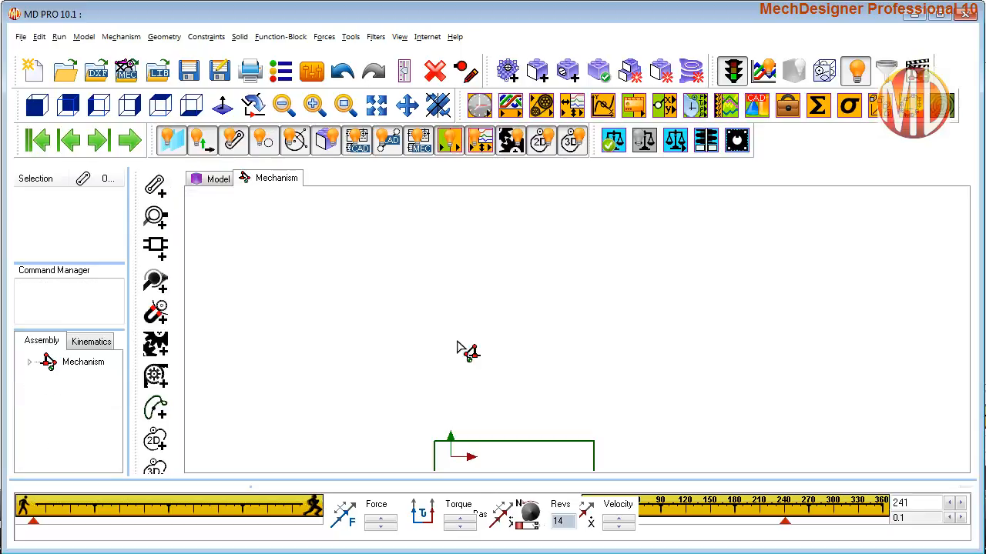
Open the base part for editing and sketch a nearly horizontal line just above its X-axis, extending beyond the axis tip.
middle_click_drag(472, 368, 508, 269)
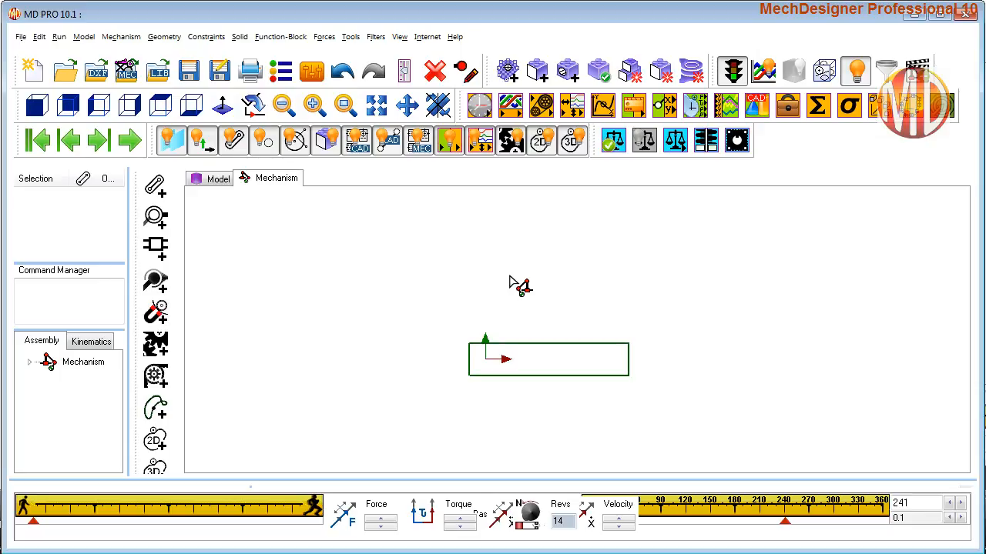
double_click(532, 377)
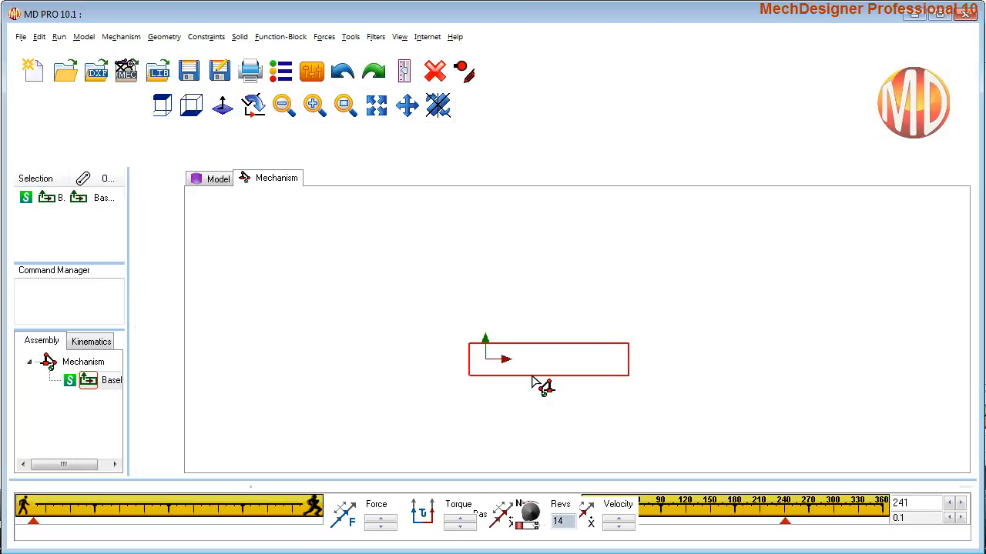
right_click(537, 324)
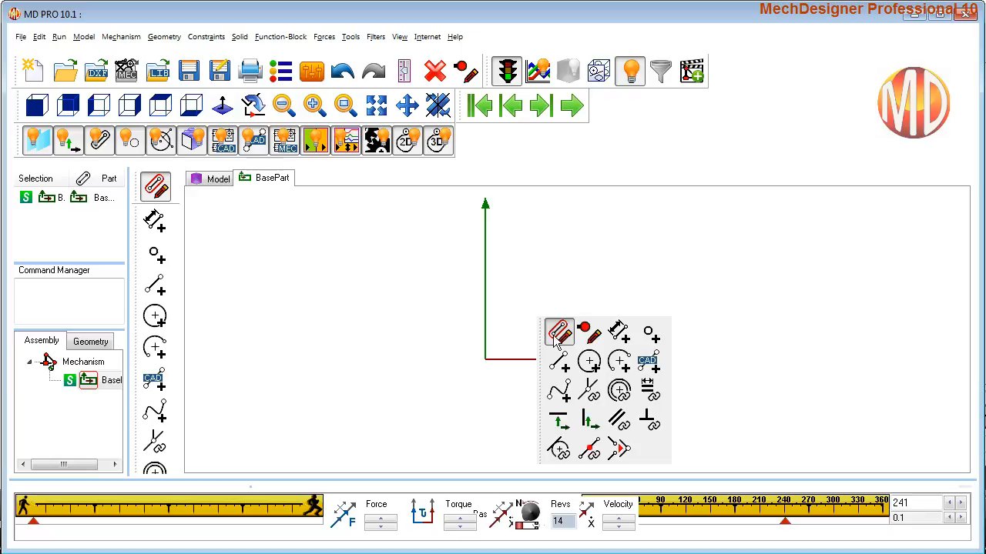
left_click(559, 367)
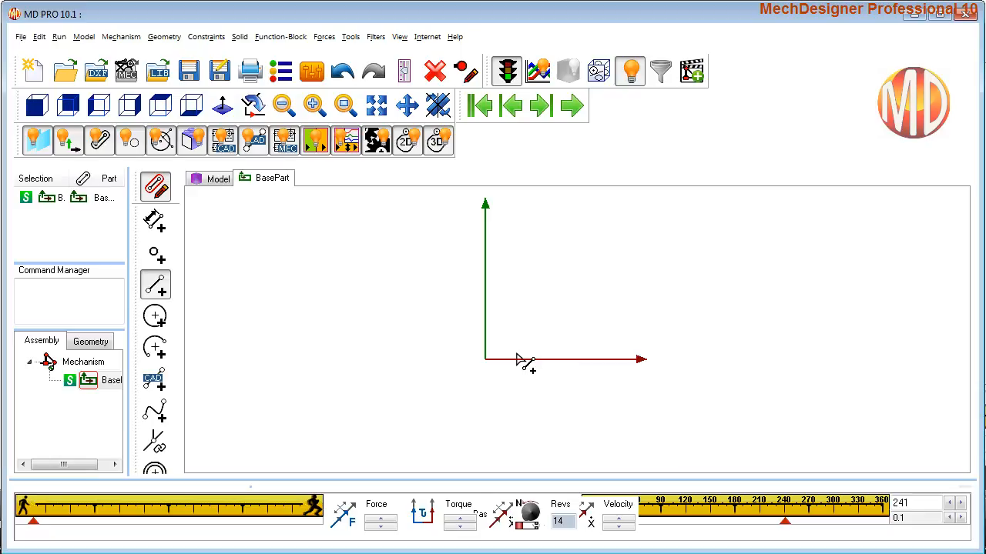
left_click_drag(505, 351, 713, 350)
Constrain the line's start point to the origin by making it coincident with the Y-axis and the X-axis.
right_click(622, 298)
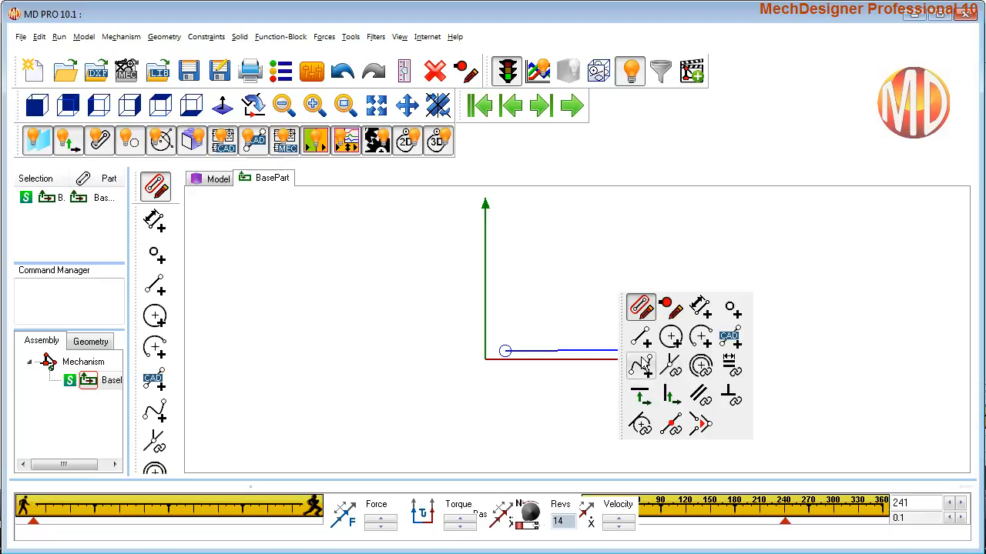
left_click(667, 378)
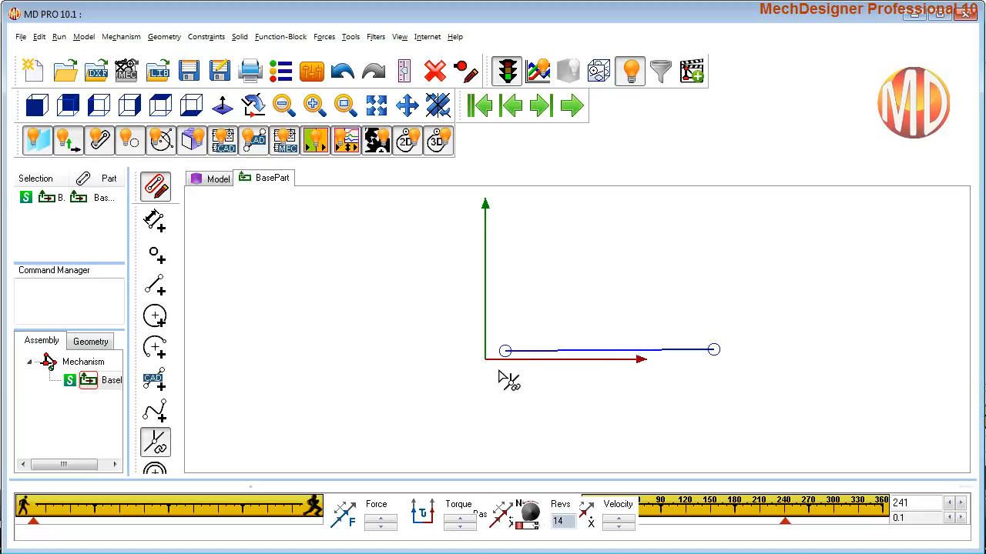
left_click(504, 352)
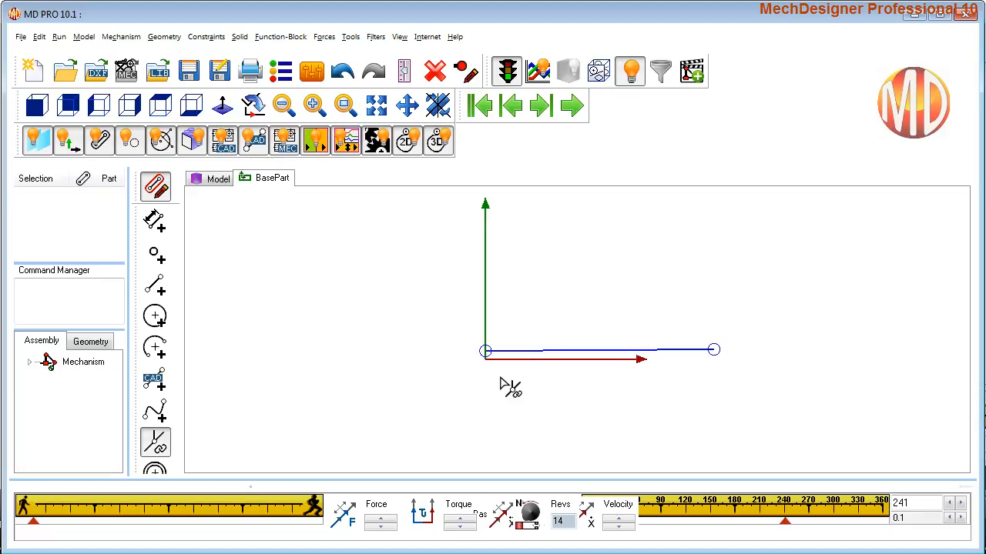
left_click(485, 352)
left_click(496, 362)
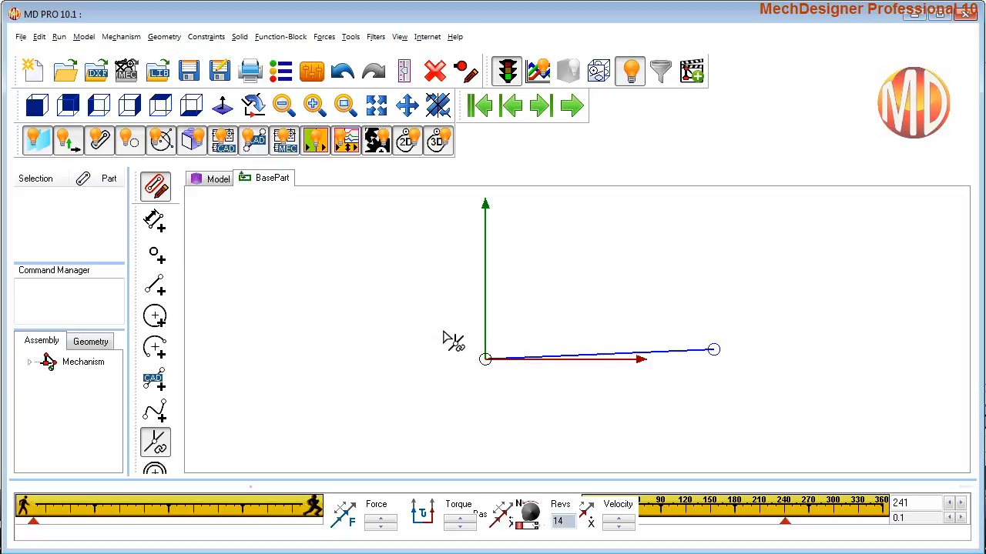
Apply a horizontal constraint to the line and return from the base part to the mechanism.
right_click(423, 284)
left_click(446, 389)
left_click(628, 356)
right_click(570, 243)
left_click(583, 257)
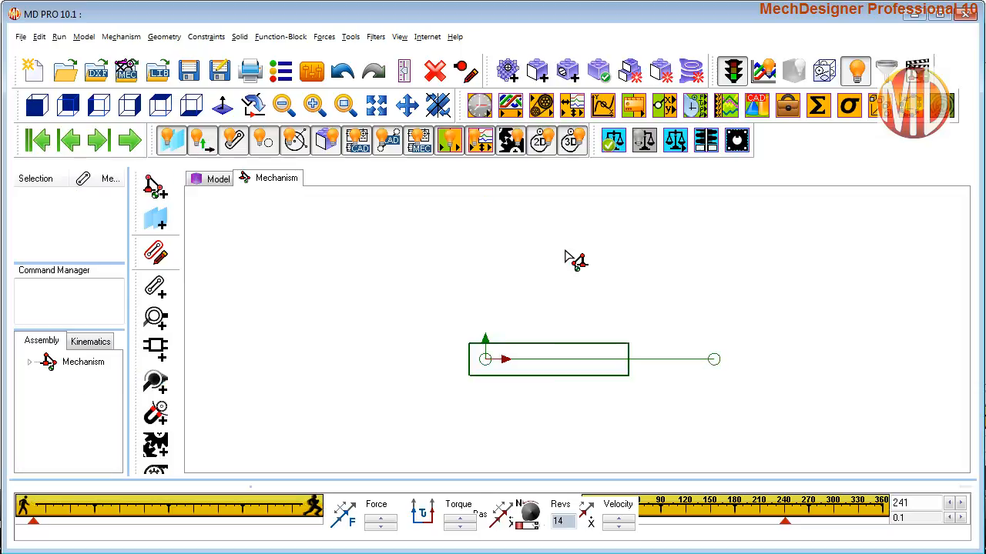
Add a new part pinned to the base part's origin point, slanting up to the right above the base line.
right_click(539, 264)
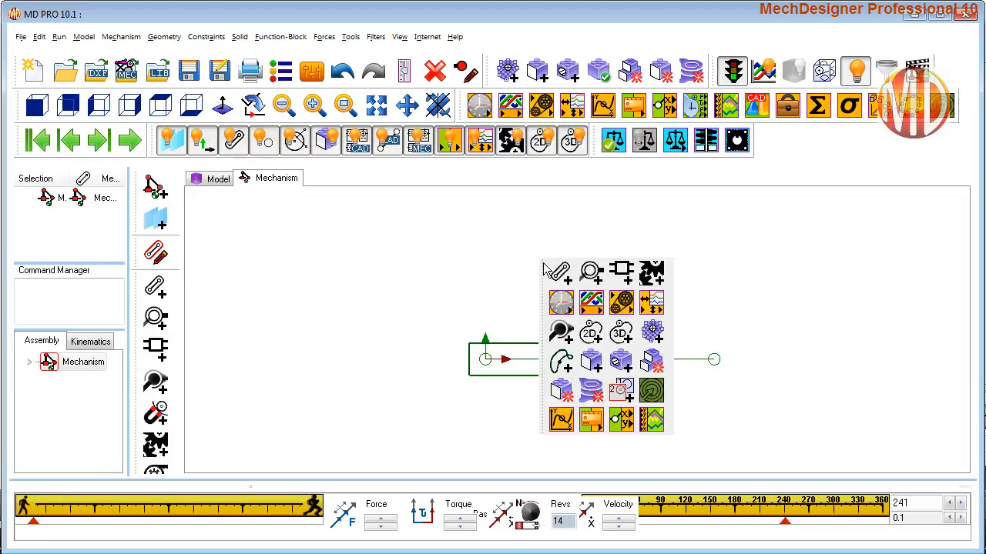
left_click(558, 271)
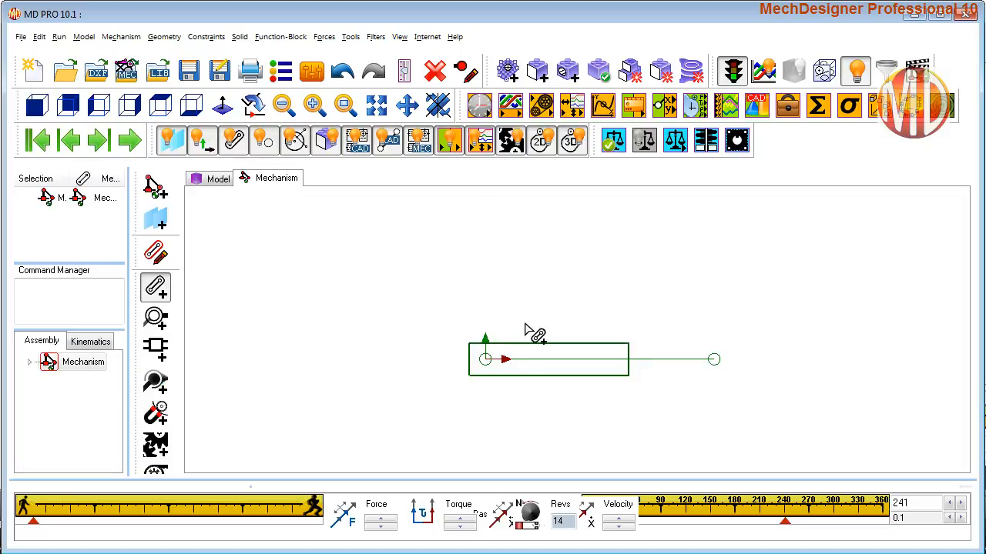
left_click(484, 359)
left_click(555, 255)
Add a rotary Motion-Dimension at the pin-joint, measured from the horizontal base line to the new part's centre line.
right_click(455, 252)
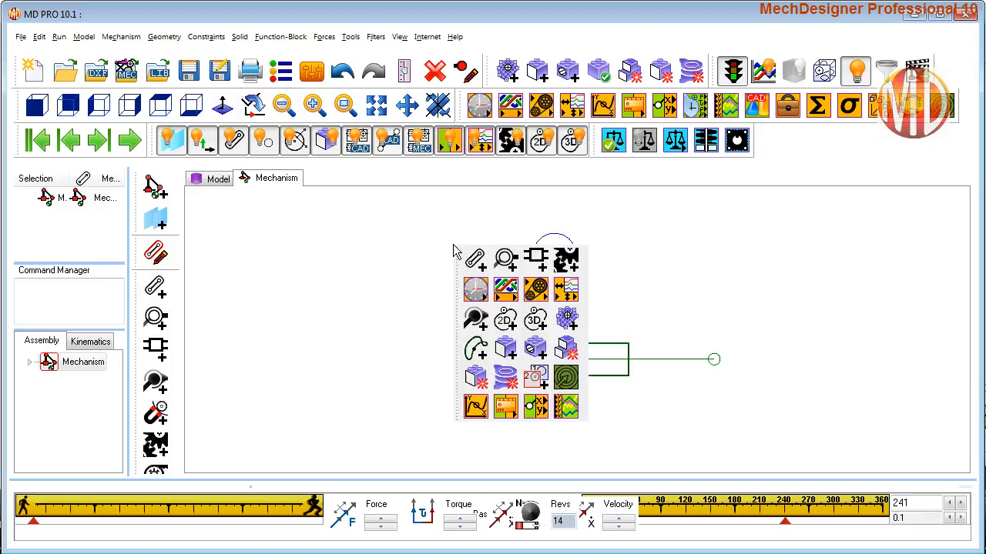
left_click(566, 290)
left_click(501, 374)
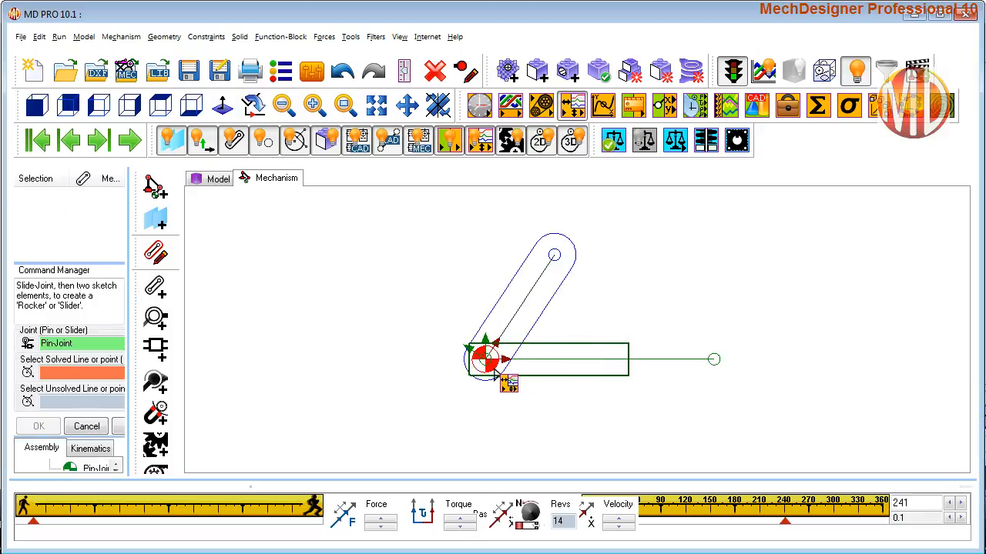
left_click(531, 360)
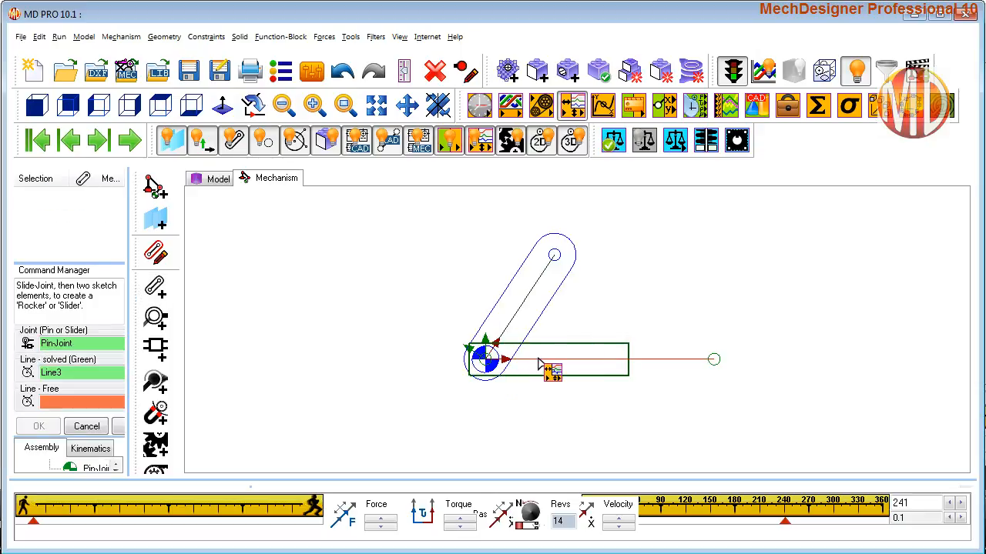
left_click(528, 299)
right_click(376, 282)
left_click(345, 278)
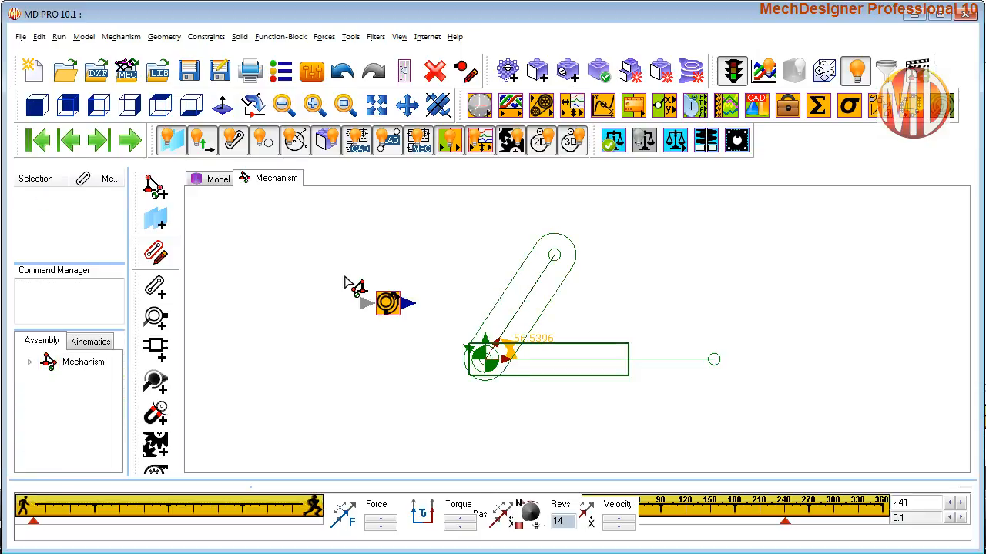
Add a Linear Motion function block to the left of the Motion-Dimension block.
right_click(286, 257)
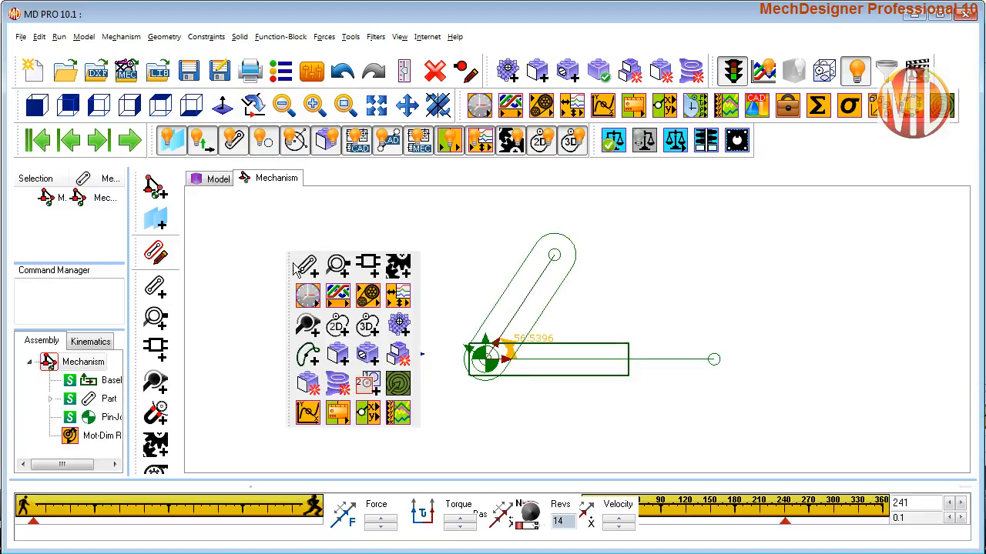
left_click(307, 295)
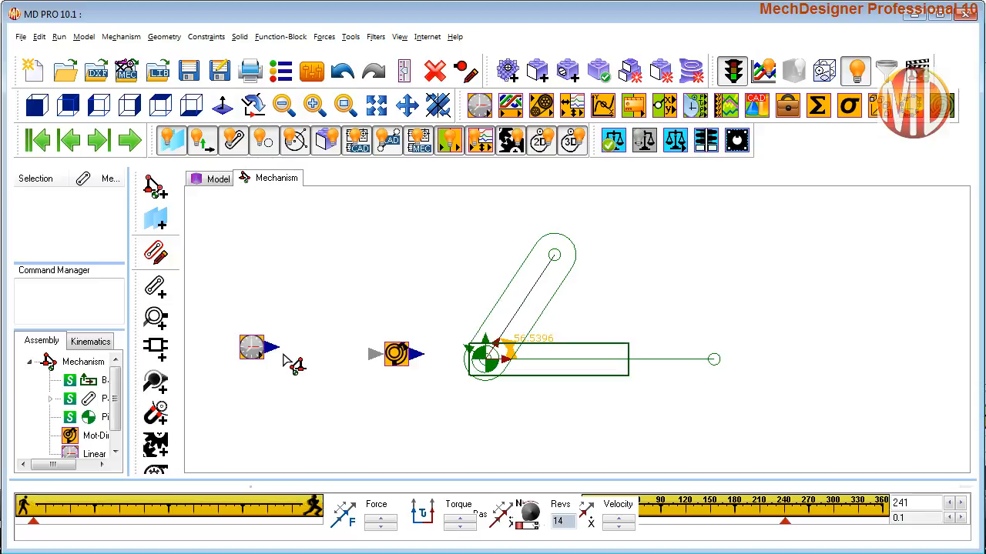
Connect the Linear Motion block's output to the Motion-Dimension block's input and set the Motion-Dimension's base value to 60 degrees.
left_click_drag(271, 347, 375, 354)
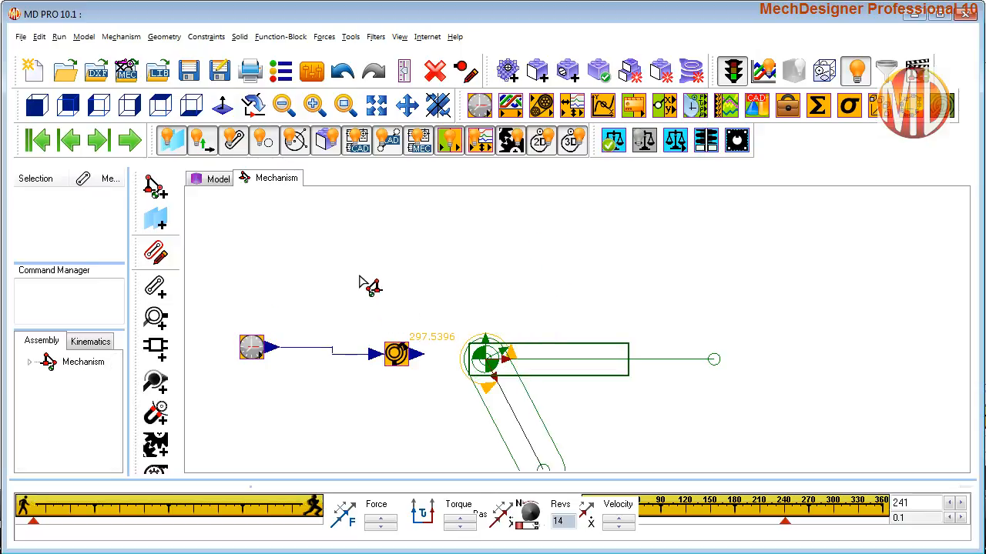
left_click(42, 143)
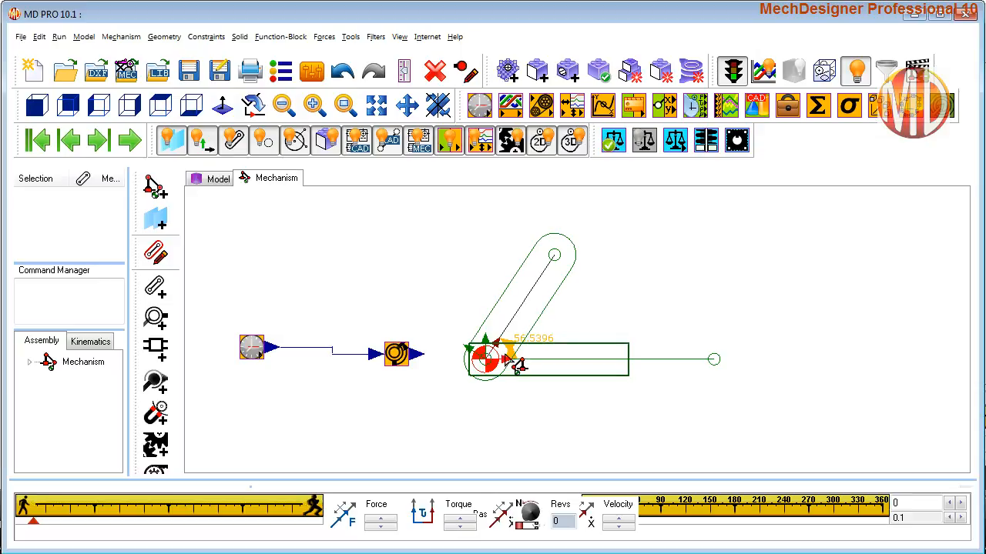
double_click(513, 364)
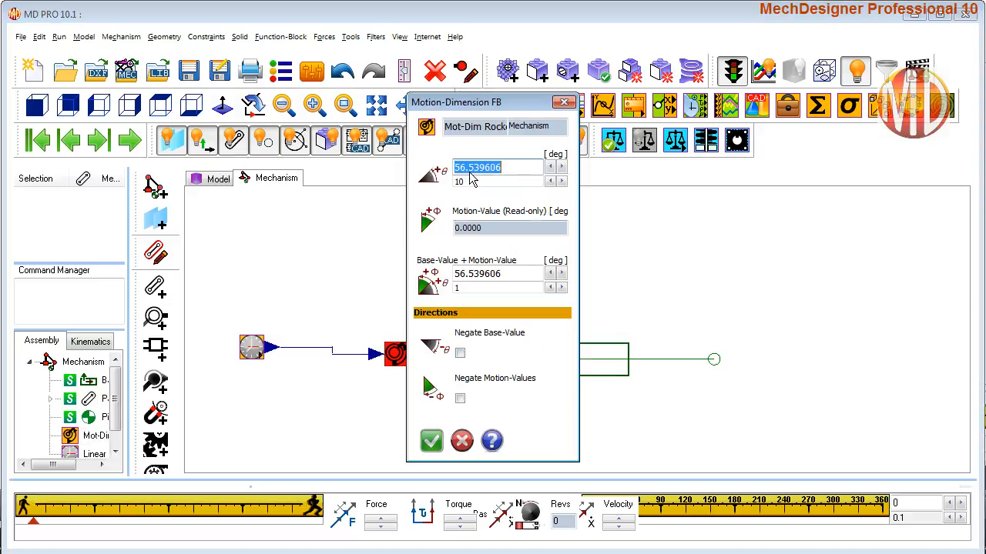
right_click(486, 176)
left_click(505, 200)
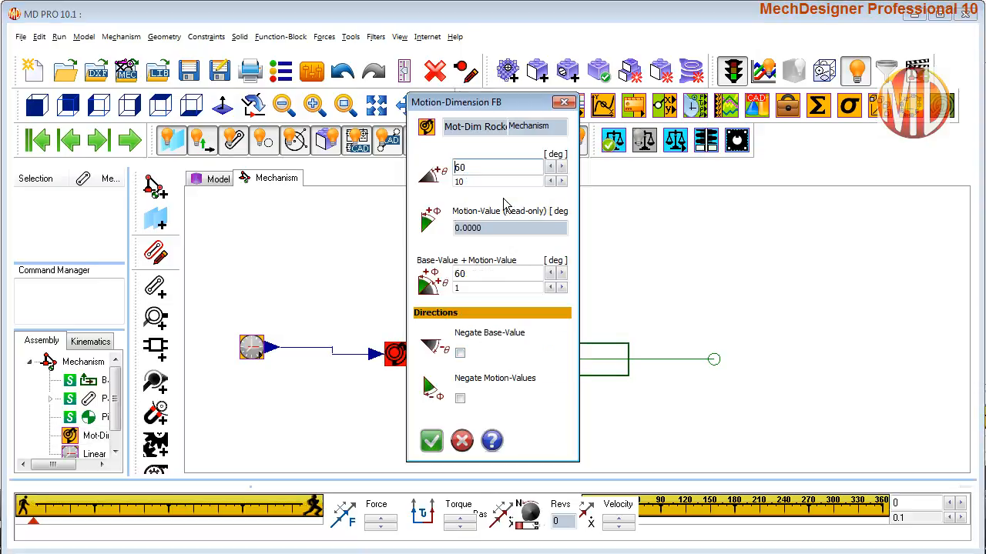
left_click(429, 446)
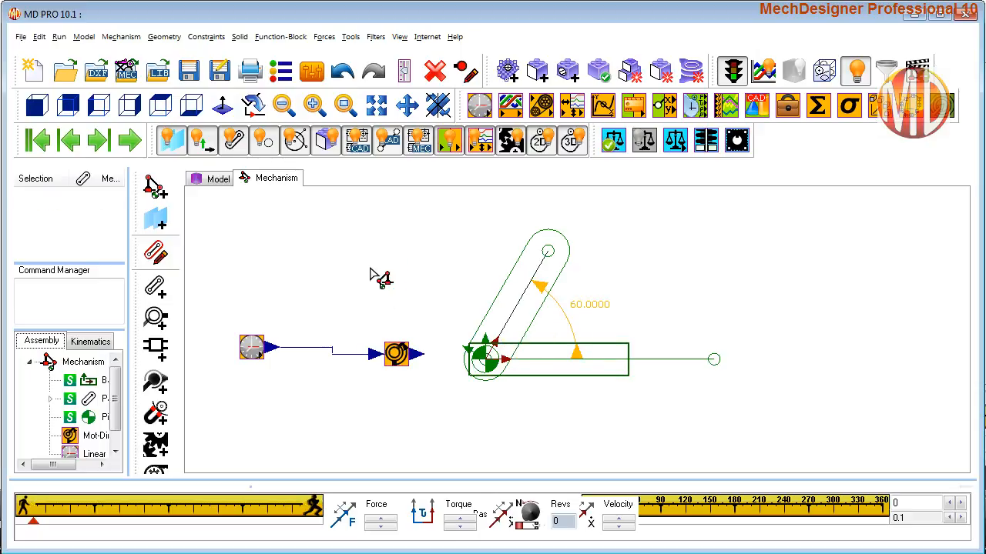
Run the mechanism at a slow cycling speed to check the driven part's rotation, and return it to the start position.
left_click(131, 140)
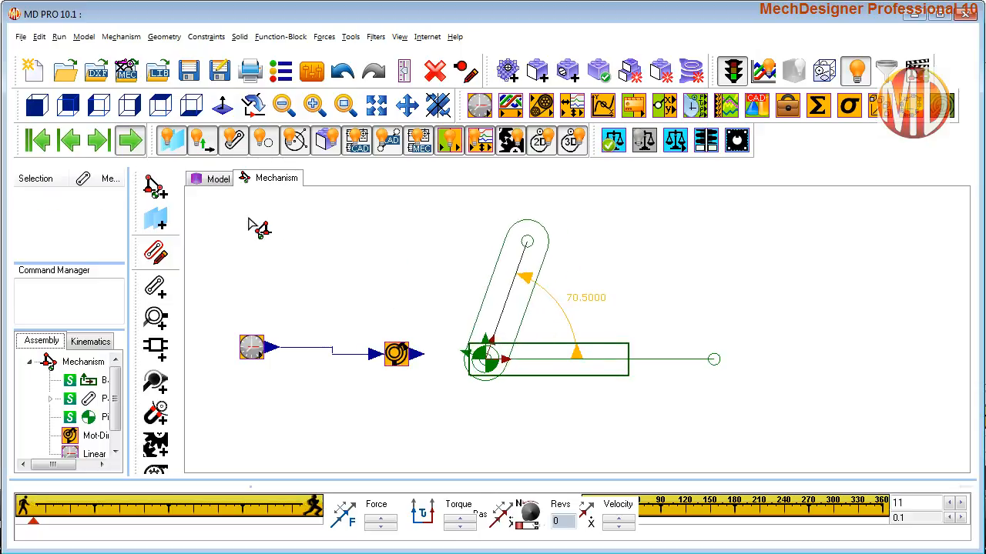
mouse_move(35, 520)
left_mouse_down()
mouse_move(208, 516)
mouse_move(31, 521)
left_mouse_up()
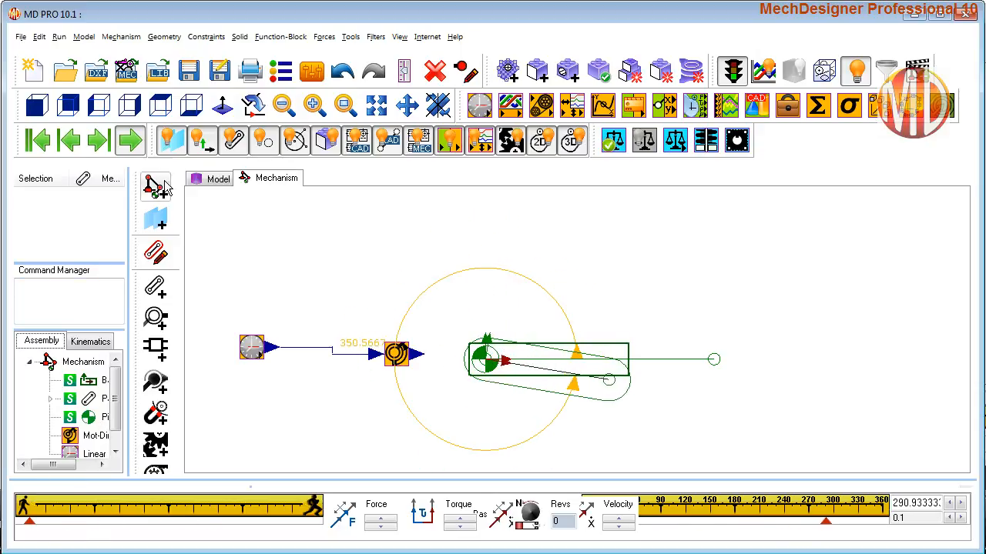
left_click(133, 146)
left_click(40, 142)
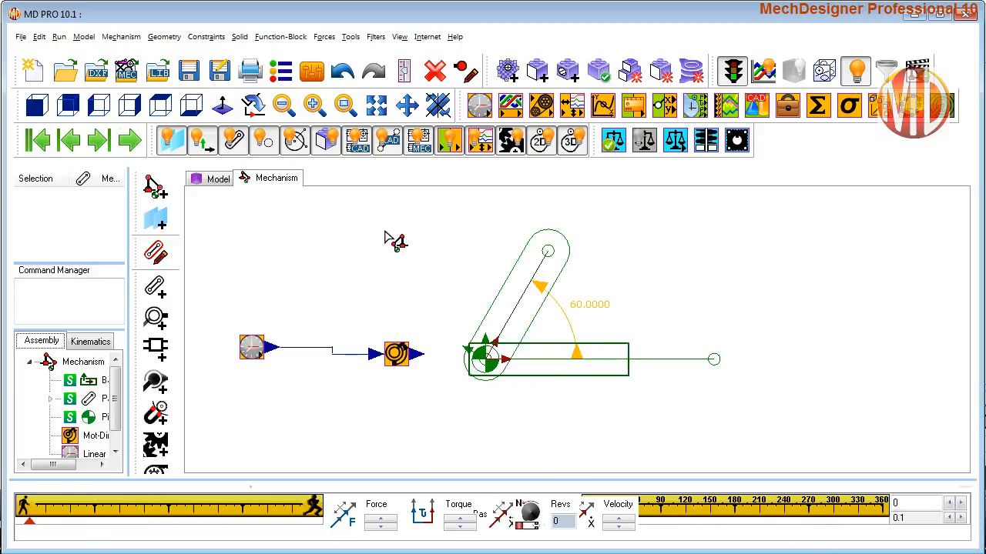
Add a second part pinned to the free end of the rotating part, extending roughly horizontally to the right.
right_click(410, 255)
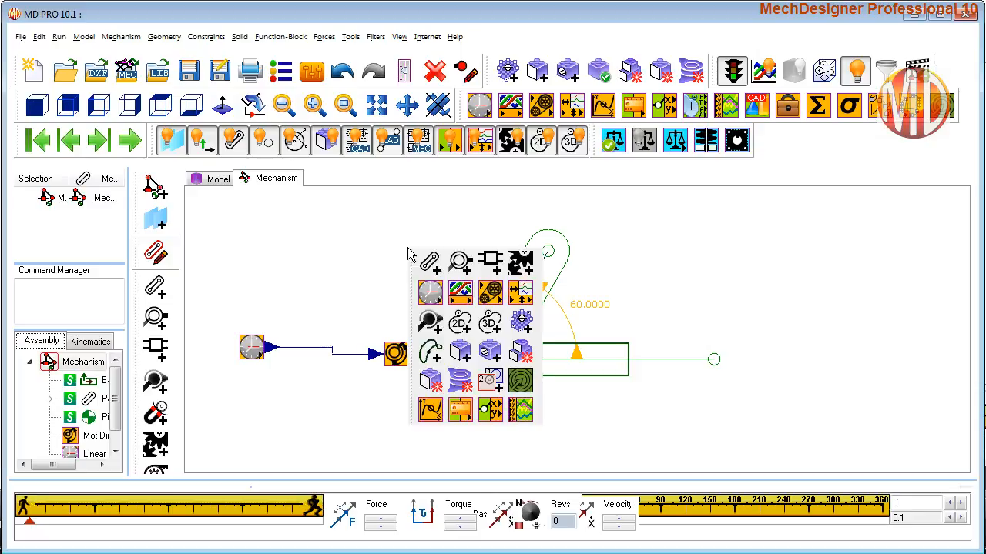
left_click(430, 262)
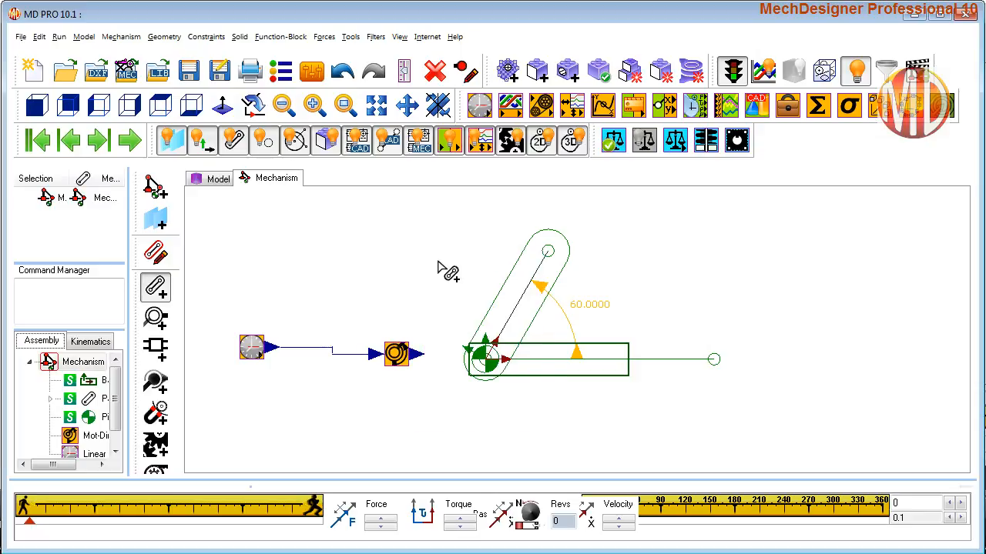
left_click(553, 257)
left_click(676, 255)
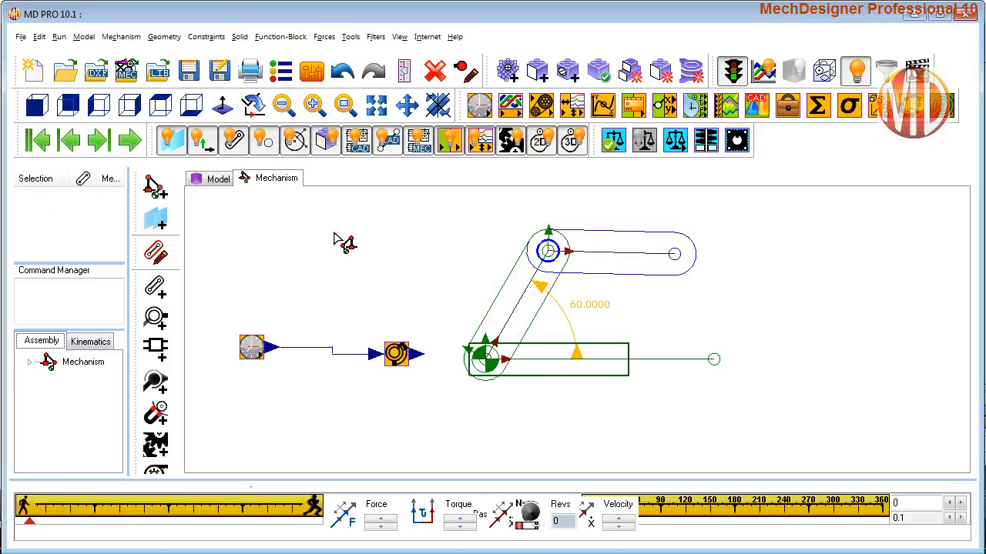
Add a gear pair between the horizontal base line and the second part's line, using the rotating part's line and length dimension as centre distance.
right_click(334, 234)
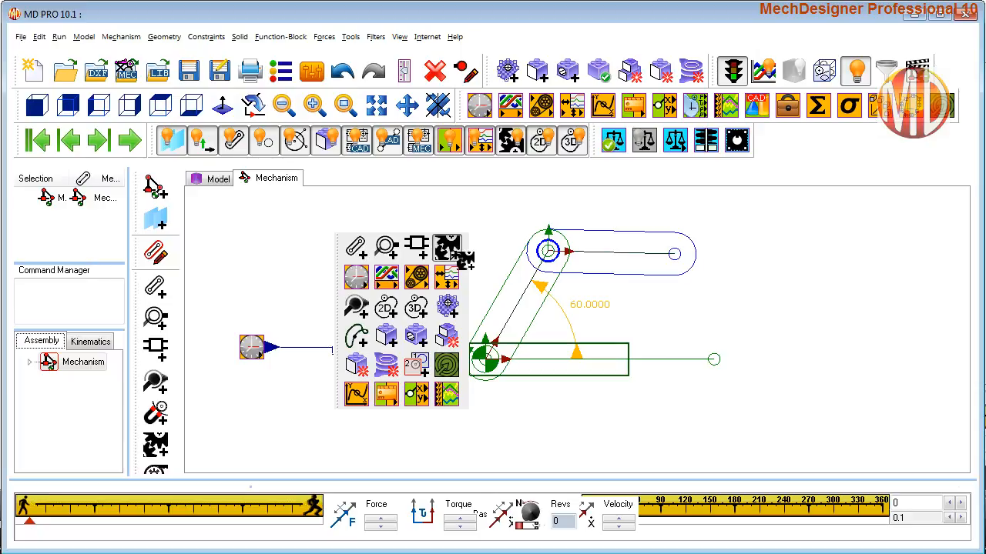
left_click(451, 251)
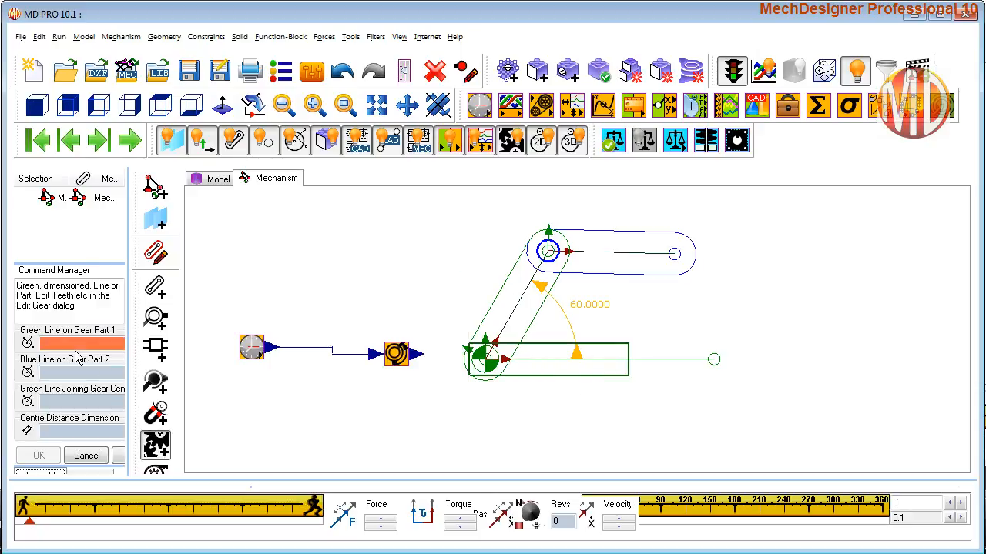
left_click_drag(128, 349, 177, 356)
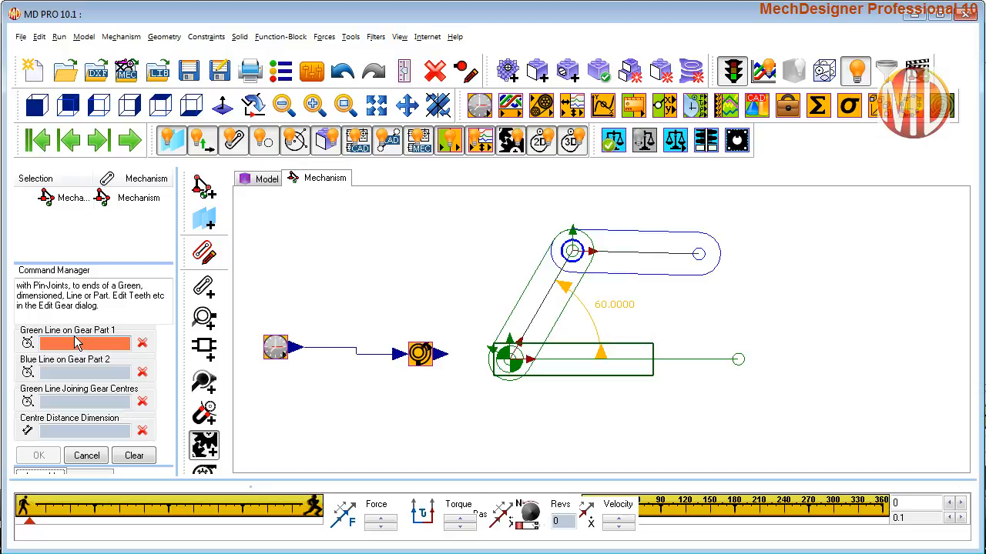
left_click(623, 362)
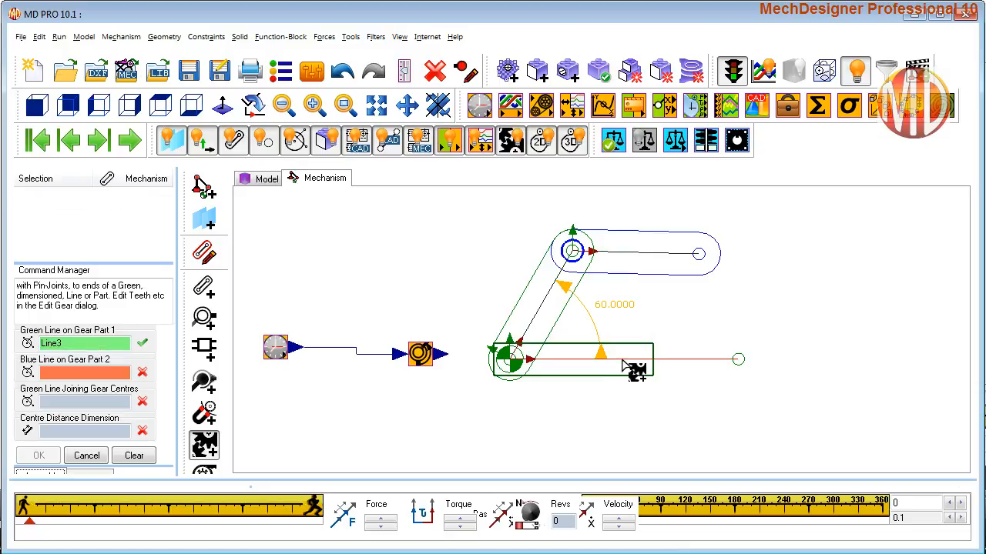
left_click(633, 256)
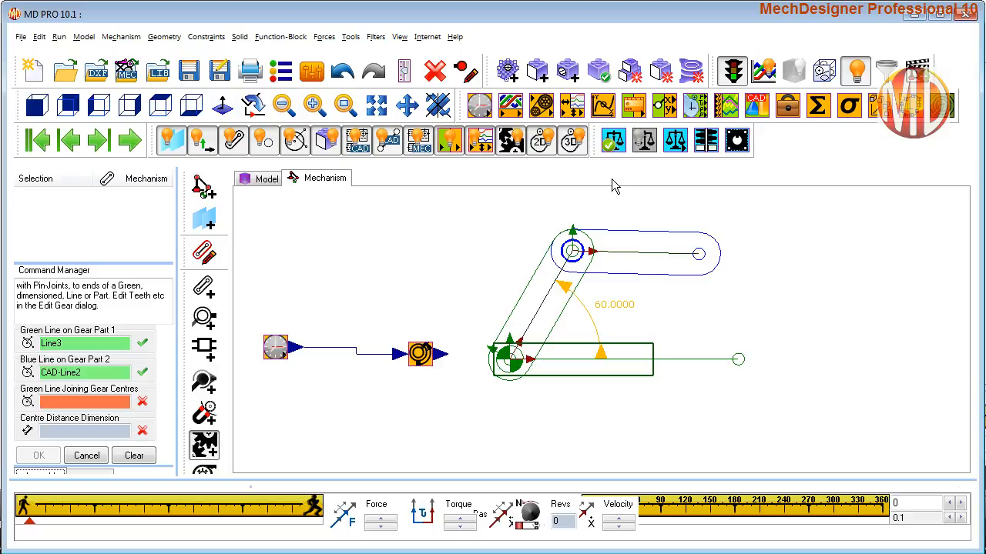
left_click(544, 302)
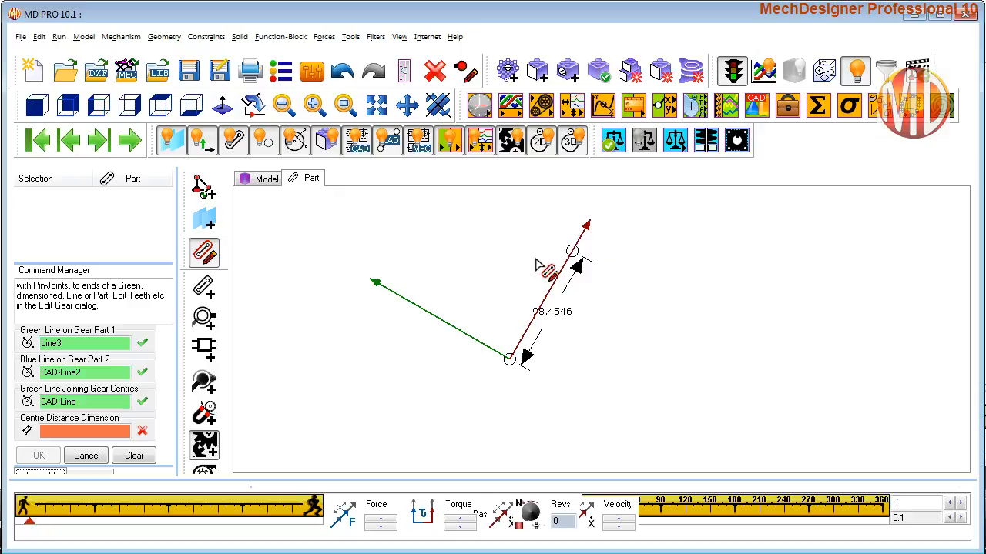
left_click(582, 275)
left_click(38, 455)
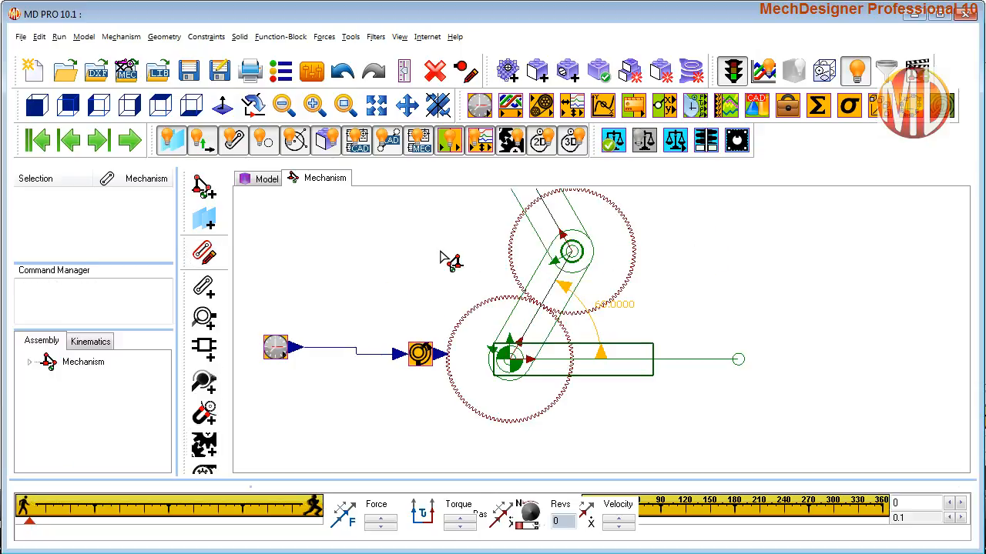
Run the mechanism at varying cycling speeds to watch the external gear pair roll, and return it to the start position.
right_click(440, 252)
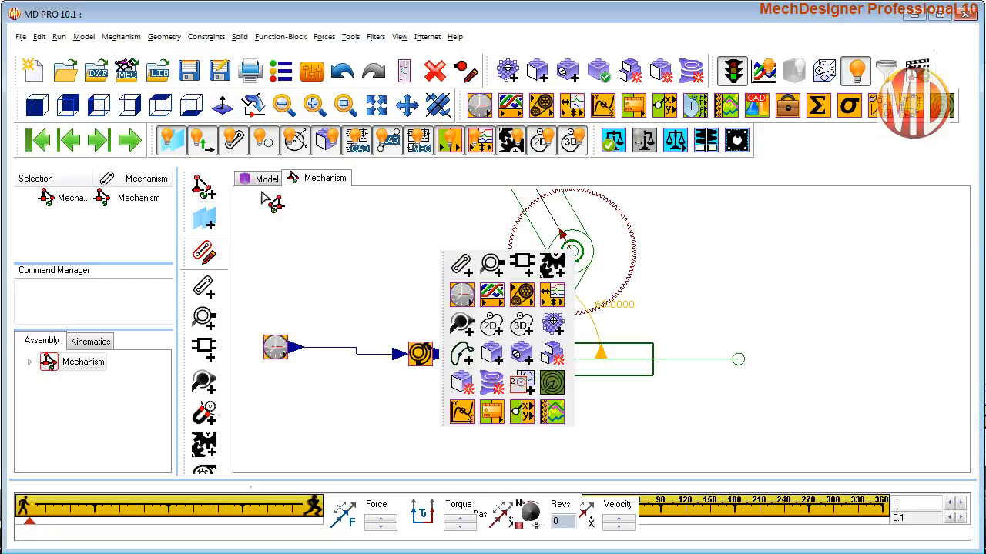
left_click(129, 141)
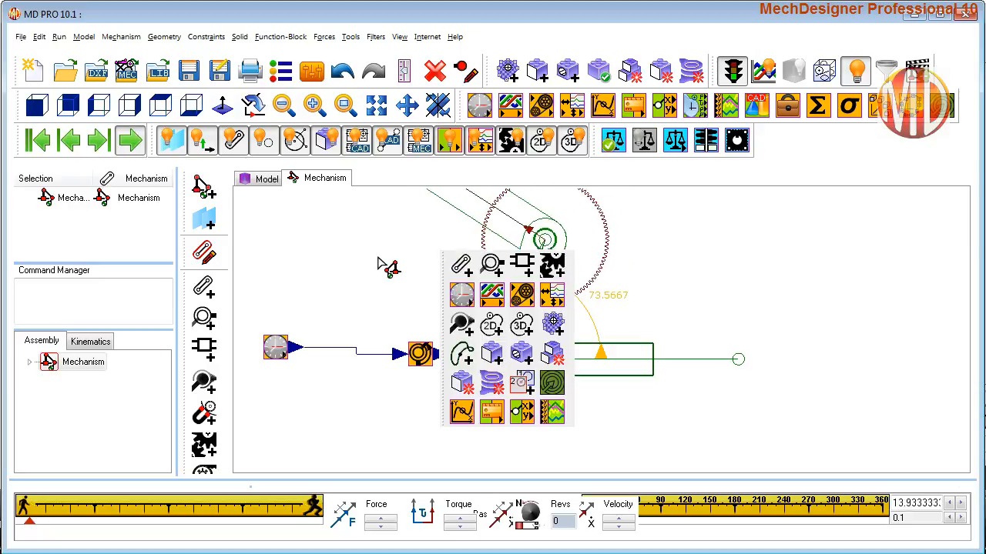
left_click(304, 254)
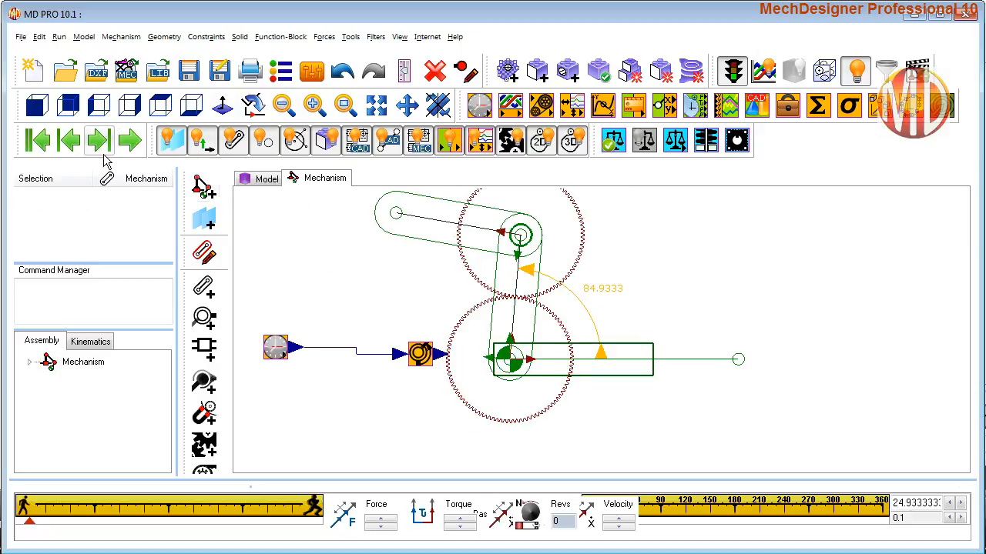
left_click(129, 141)
left_click(124, 514)
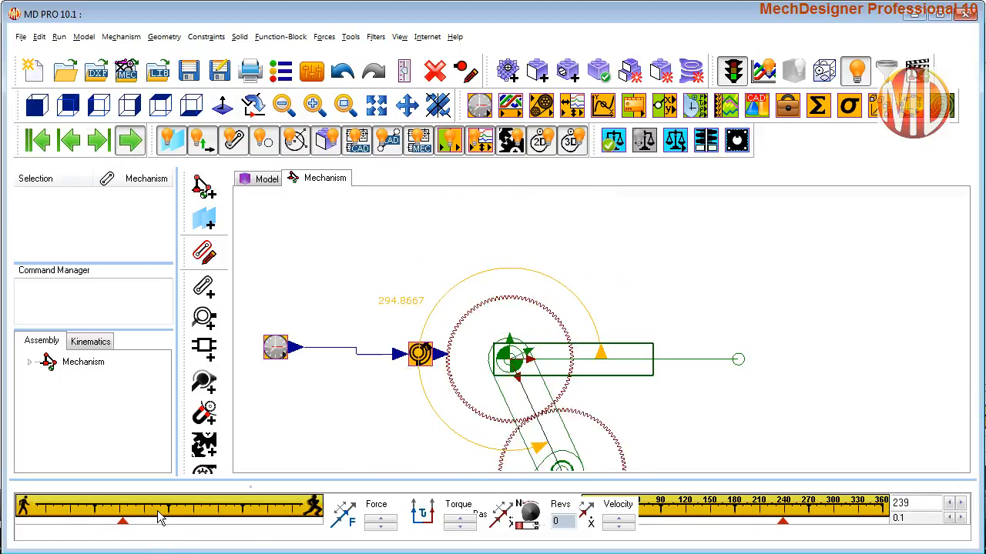
mouse_move(158, 511)
left_mouse_down()
mouse_move(73, 511)
mouse_move(87, 511)
left_mouse_up()
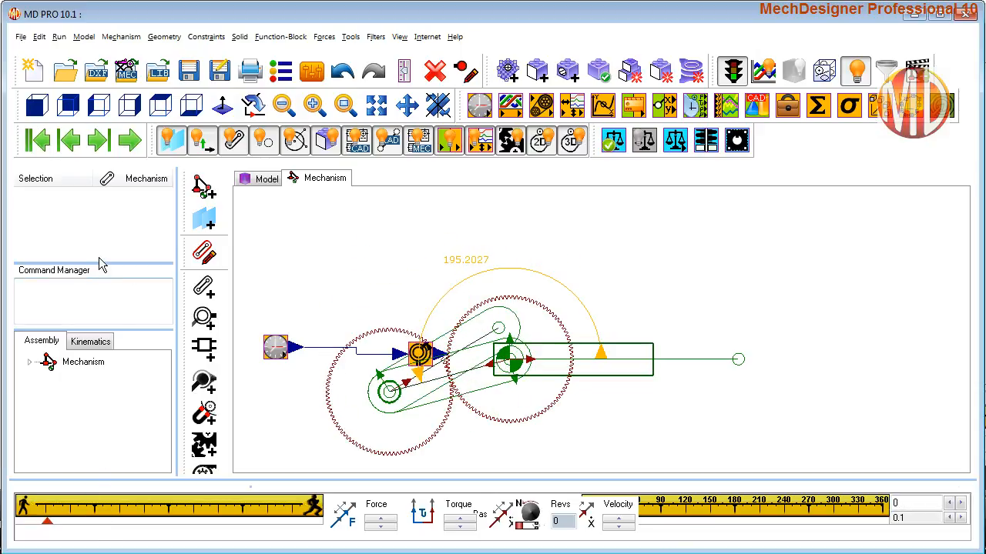
left_click(45, 146)
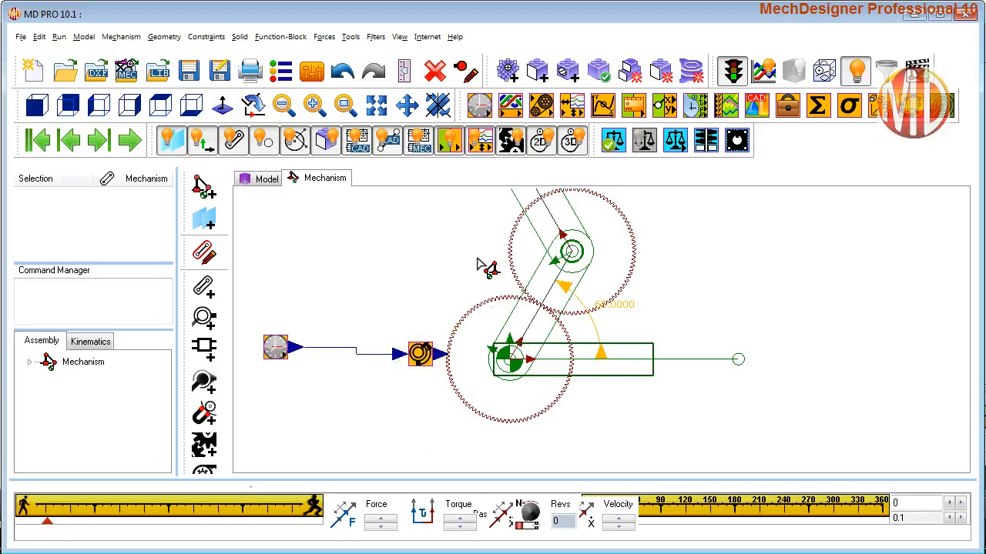
Open the gear pair for editing and set the first gear's number of teeth to 120.
left_click(513, 274)
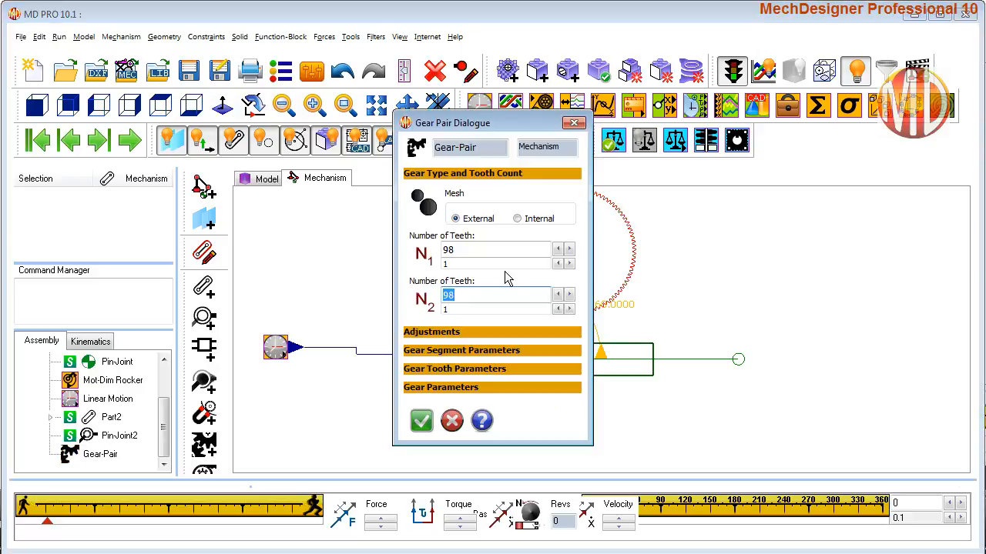
left_click(419, 369)
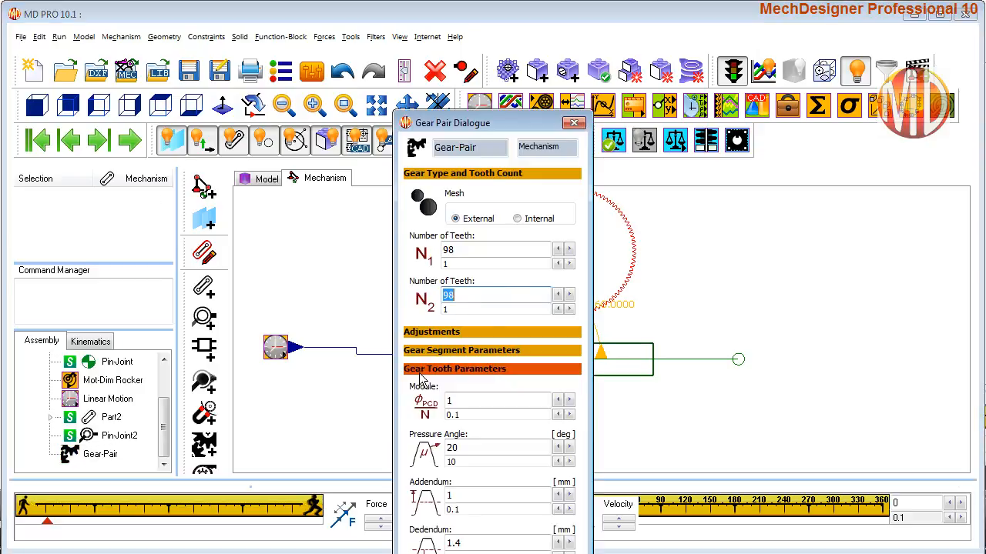
left_click(420, 372)
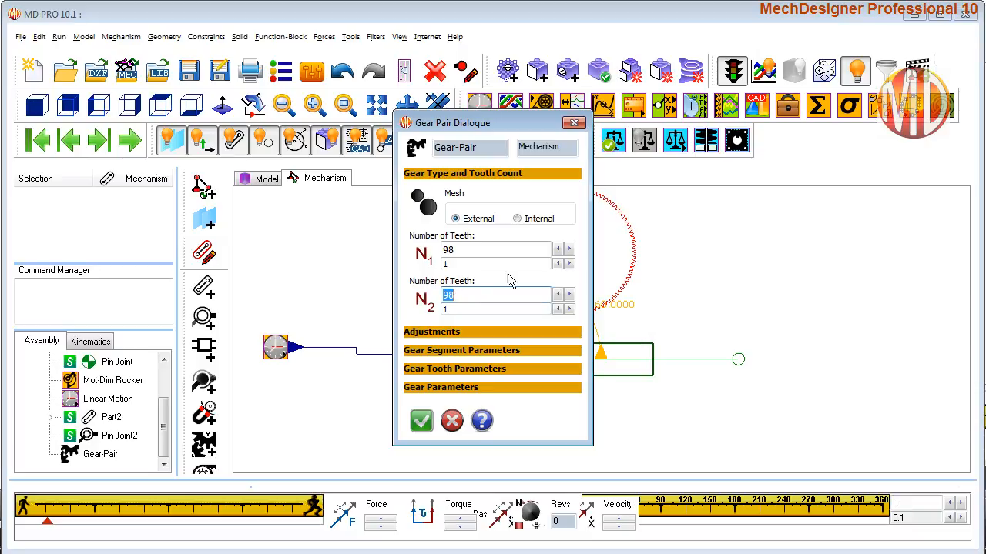
left_click(569, 250)
left_click(569, 250)
left_click(569, 250)
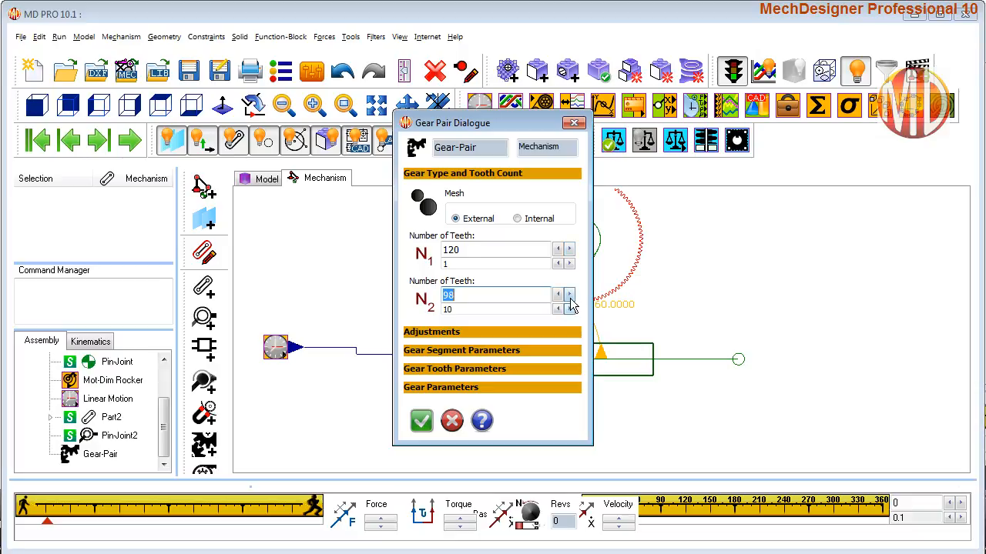
Set the second gear's number of teeth to 110 and change the gear pair to an internal mesh.
left_click(569, 299)
left_click(570, 298)
left_click(558, 295)
left_click(559, 295)
left_click(558, 295)
left_click(559, 295)
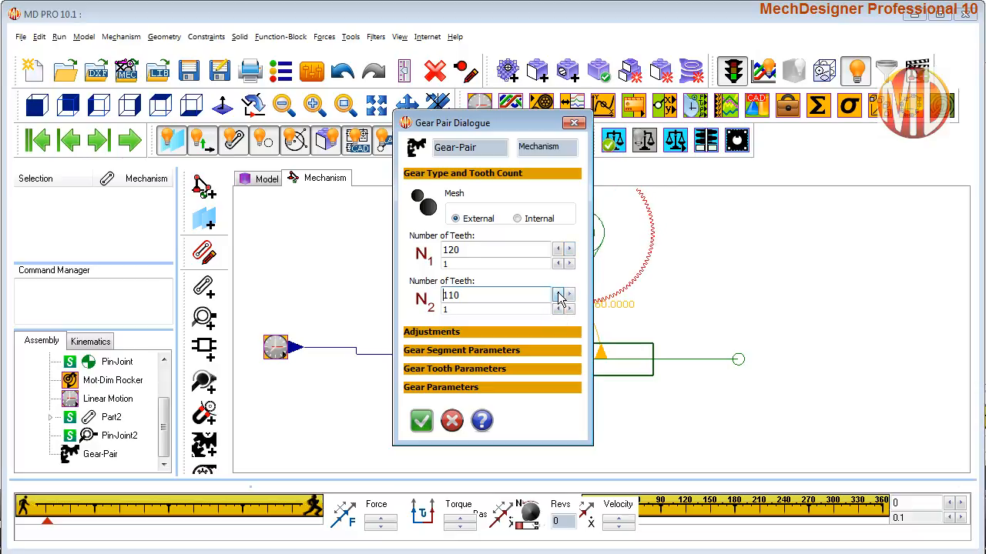
left_click(517, 219)
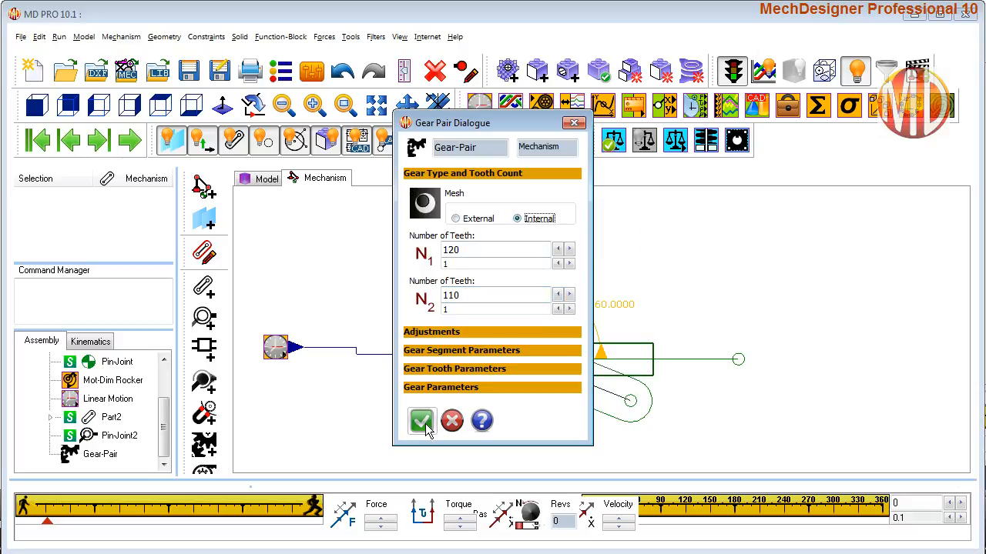
left_click(425, 423)
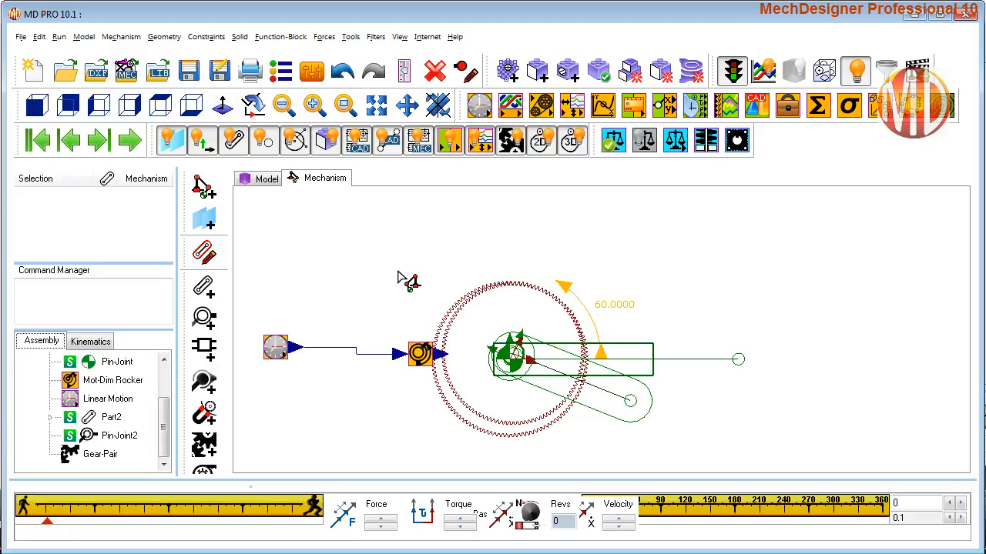
Run the mechanism to watch the internal gears mesh up close, and stop it at the start position.
scroll(398, 270, "up", 1)
left_click_drag(341, 269, 404, 244)
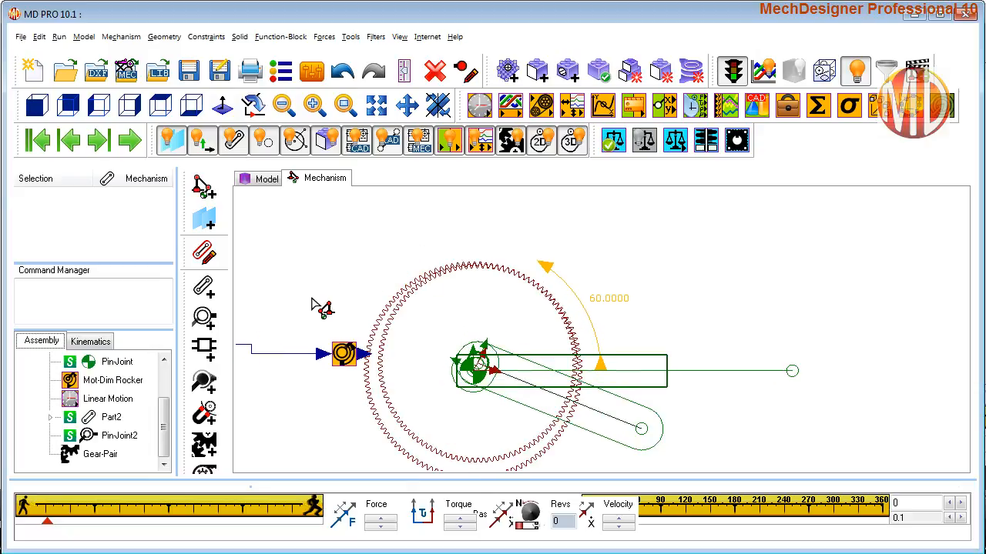
middle_click_drag(312, 297, 387, 262)
left_click(129, 141)
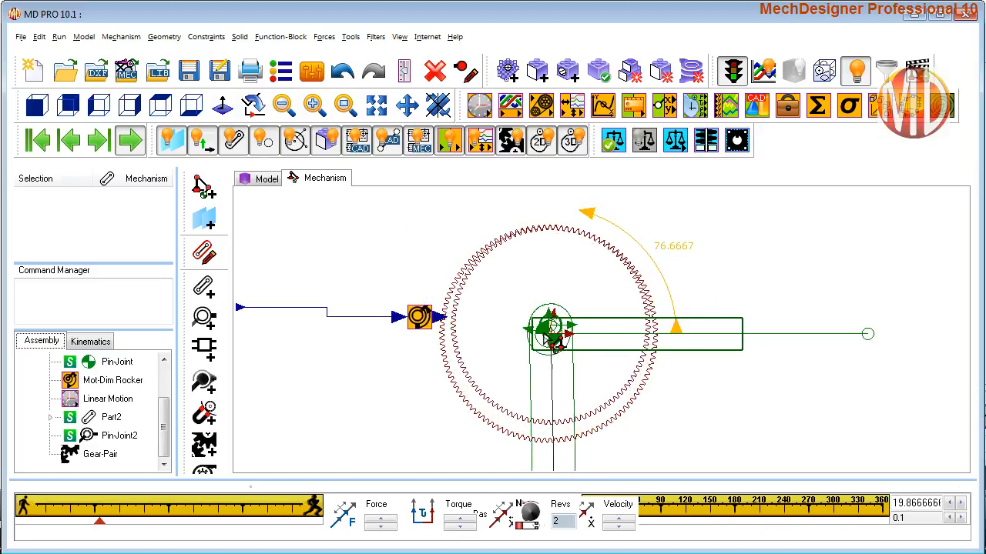
scroll(583, 370, "up", 2)
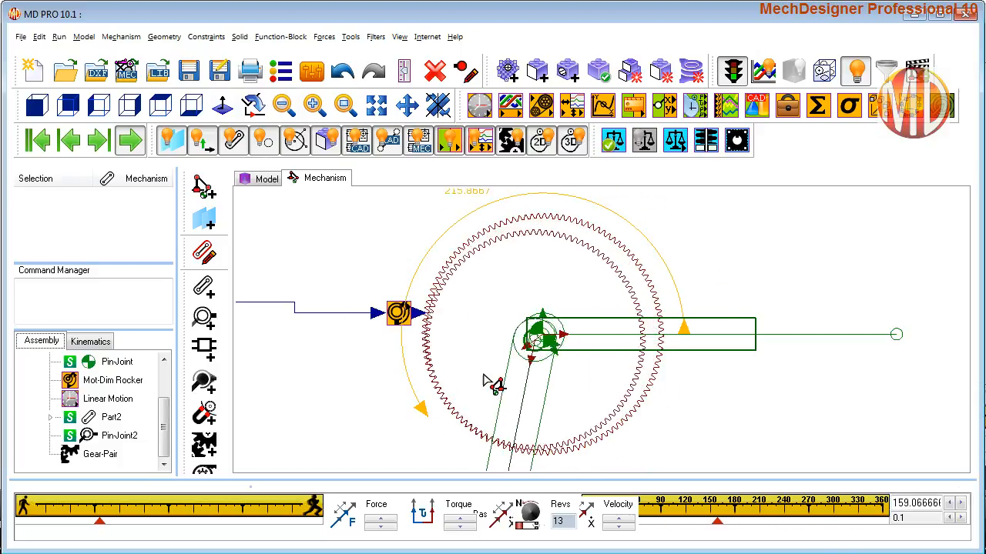
left_click(131, 146)
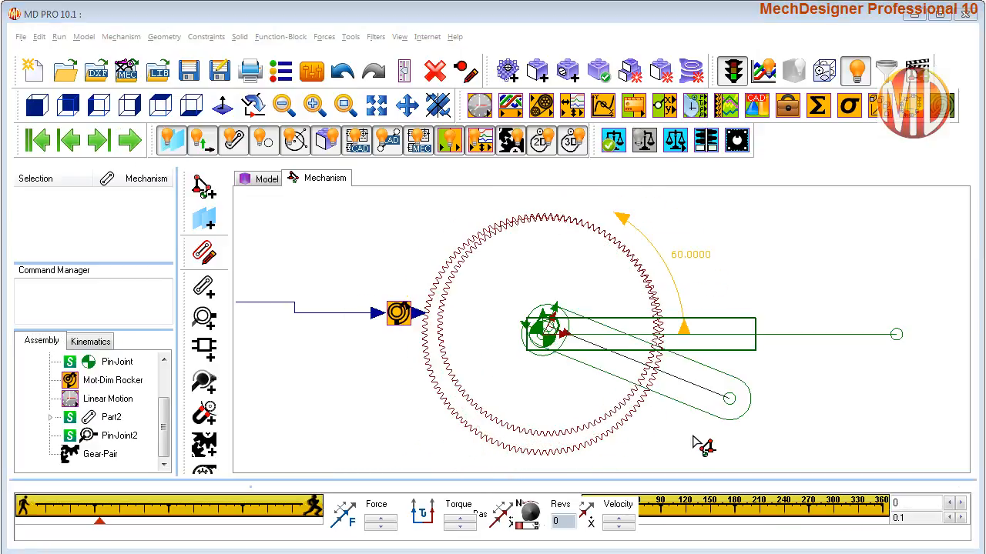
Run the mechanism through most of a cycle to review the internal gear motion, and return it to the start position.
left_click(131, 148)
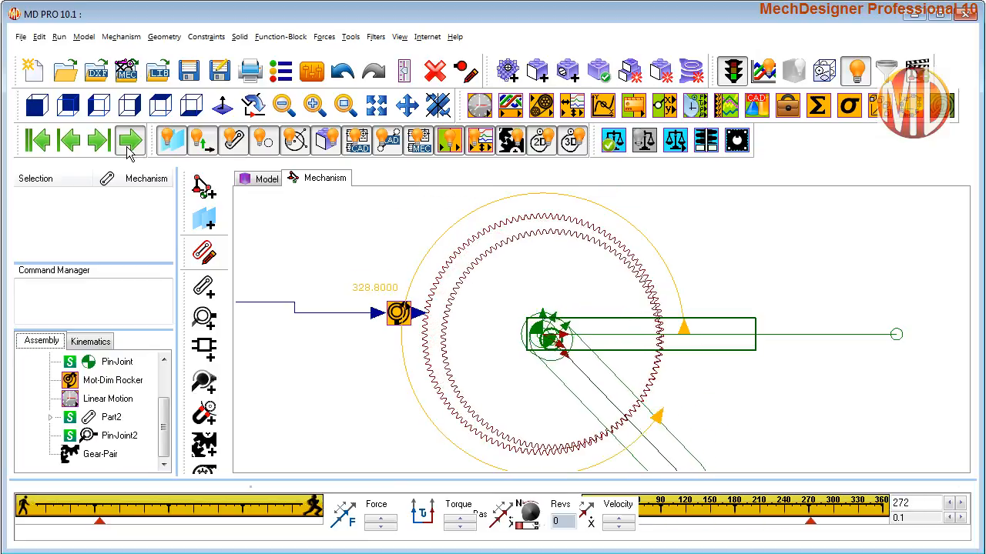
left_click(29, 143)
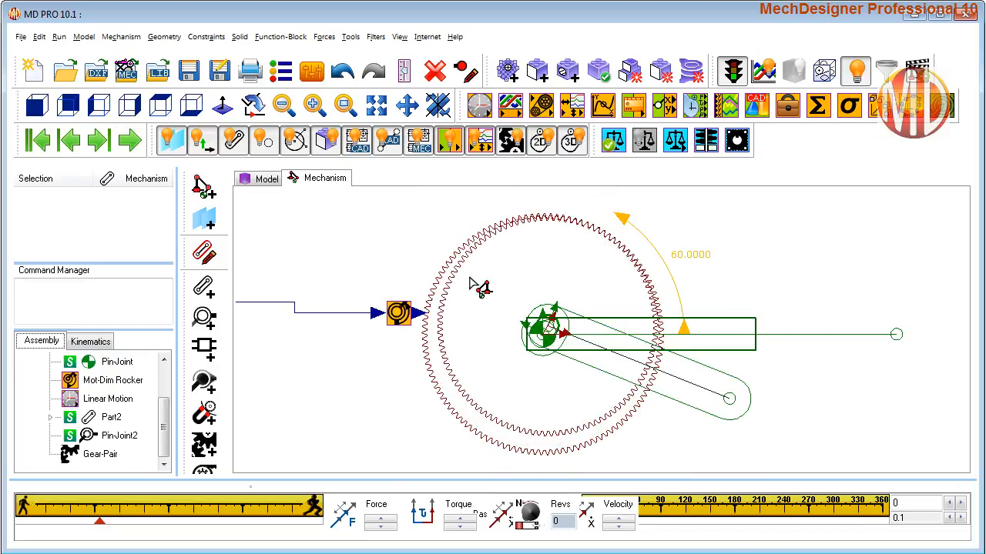
Open the base part for editing and sketch twelve circles of rough size in a ring around the origin.
double_click(710, 327)
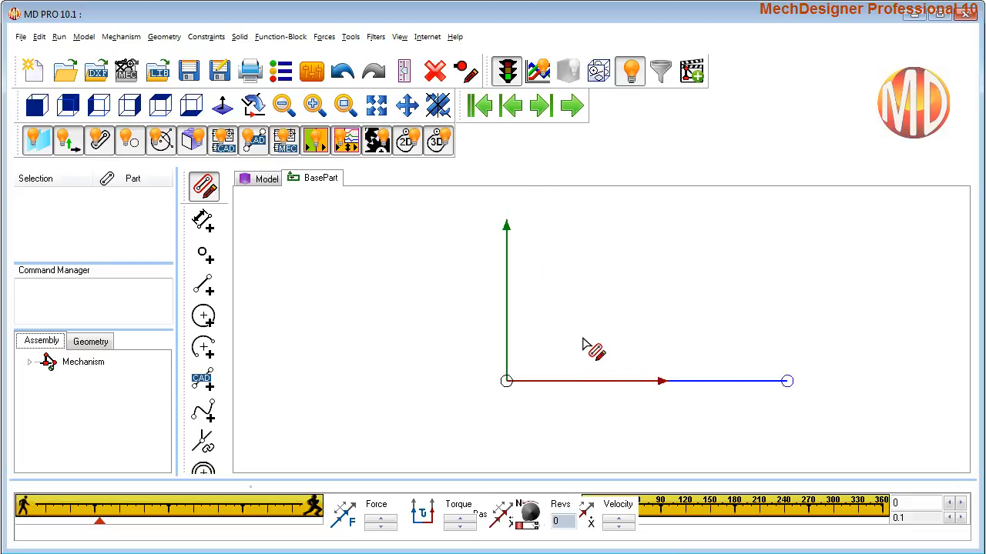
scroll(587, 342, "down", 3)
middle_click_drag(582, 322, 581, 372)
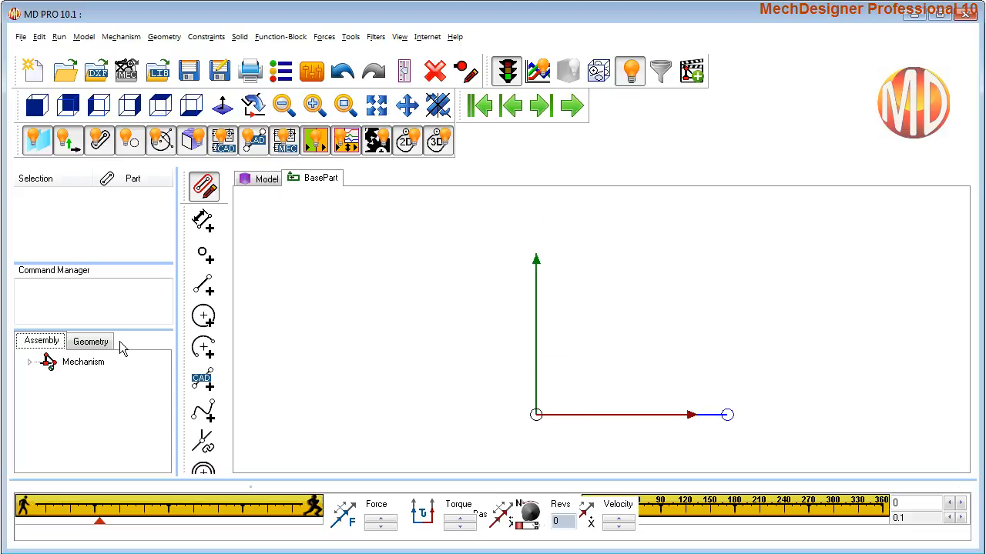
left_click(204, 326)
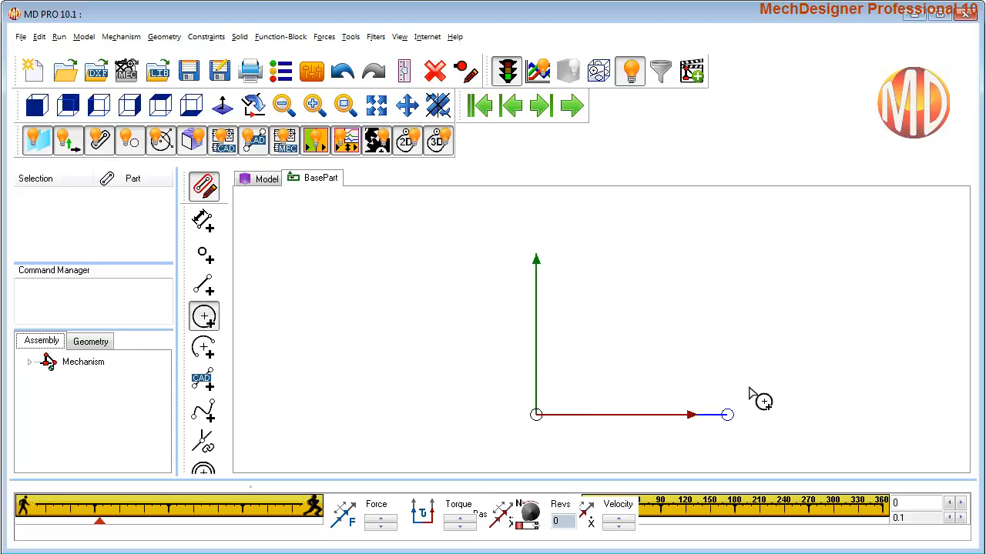
left_click_drag(730, 351, 730, 365)
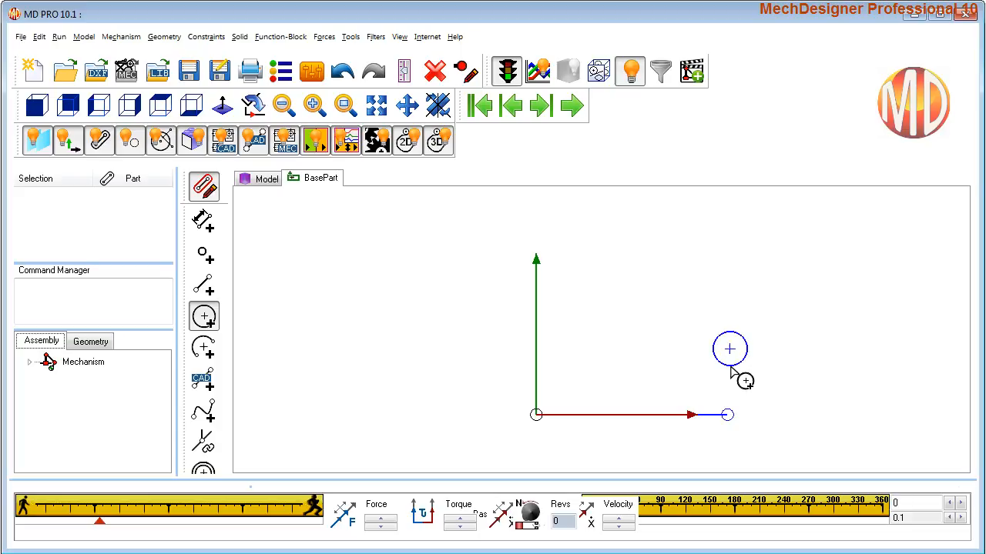
left_click_drag(667, 275, 670, 301)
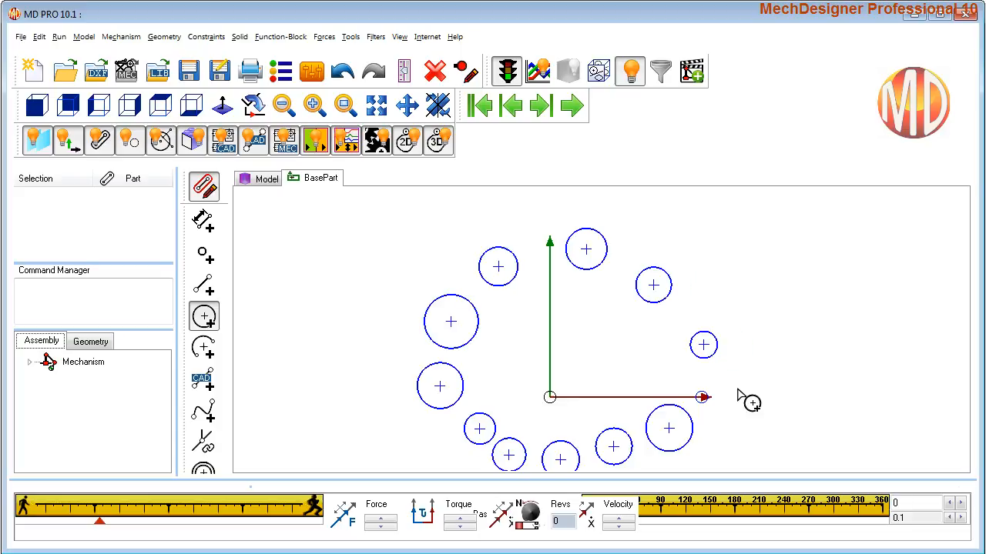
left_click_drag(737, 388, 750, 396)
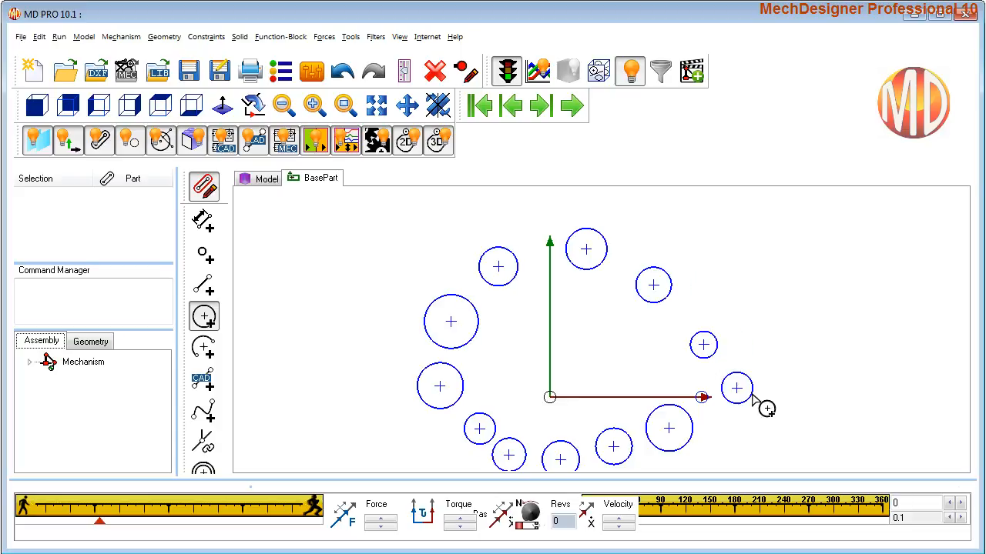
Dimension the radius of the circle just beyond the end of the horizontal base line and set it to 10 mm.
scroll(780, 381, "up", 3)
scroll(638, 326, "up", 1)
right_click(639, 324)
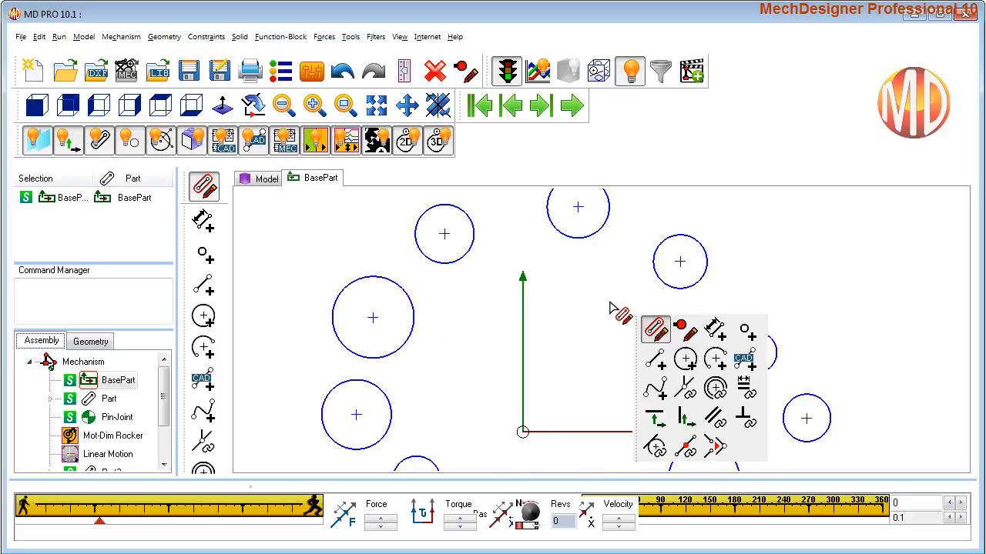
right_click(599, 306)
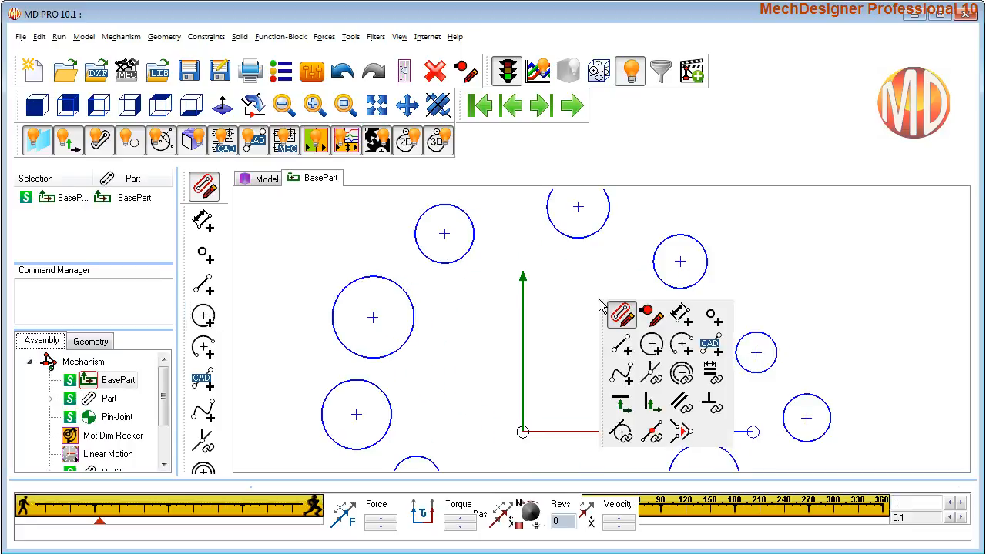
left_click(703, 373)
right_click(822, 275)
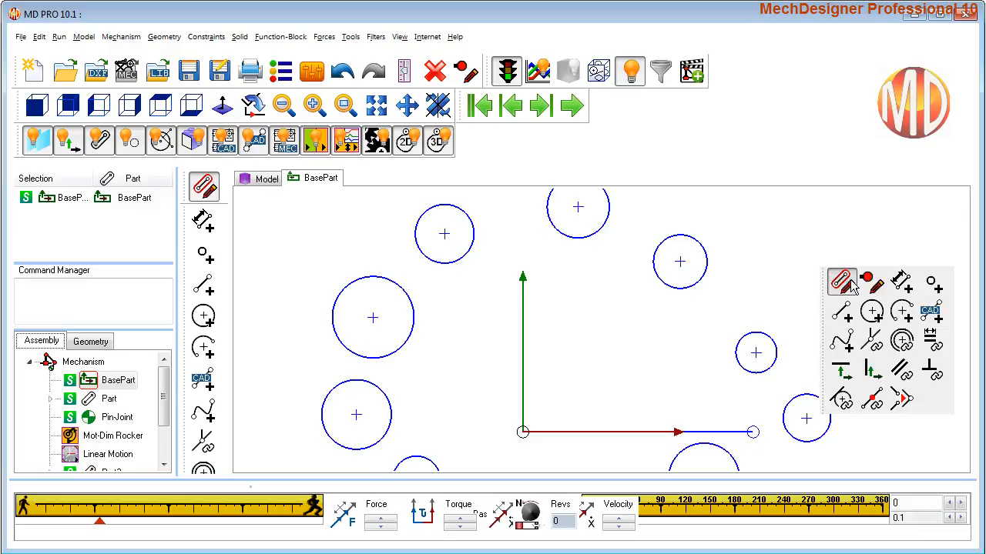
left_click(902, 282)
left_click(804, 405)
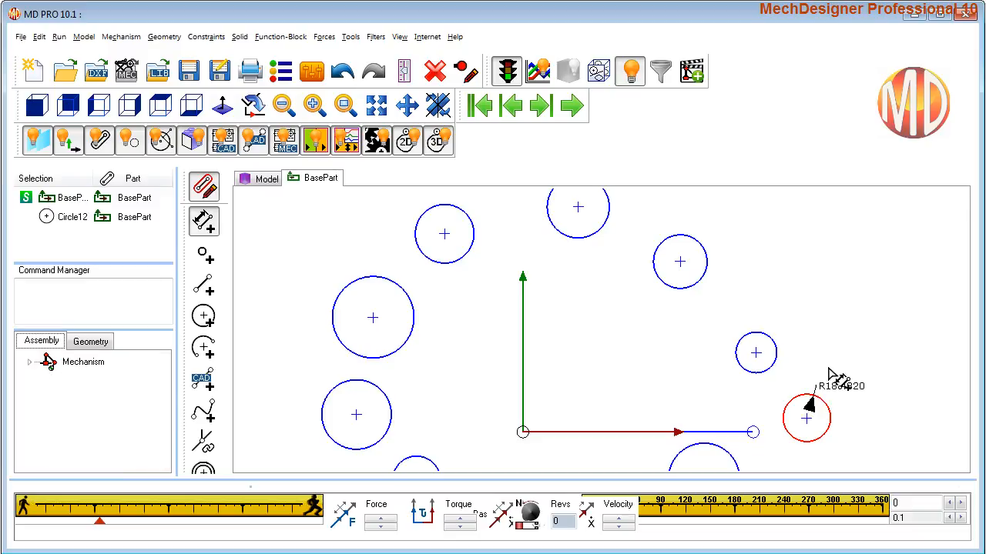
left_click(835, 362)
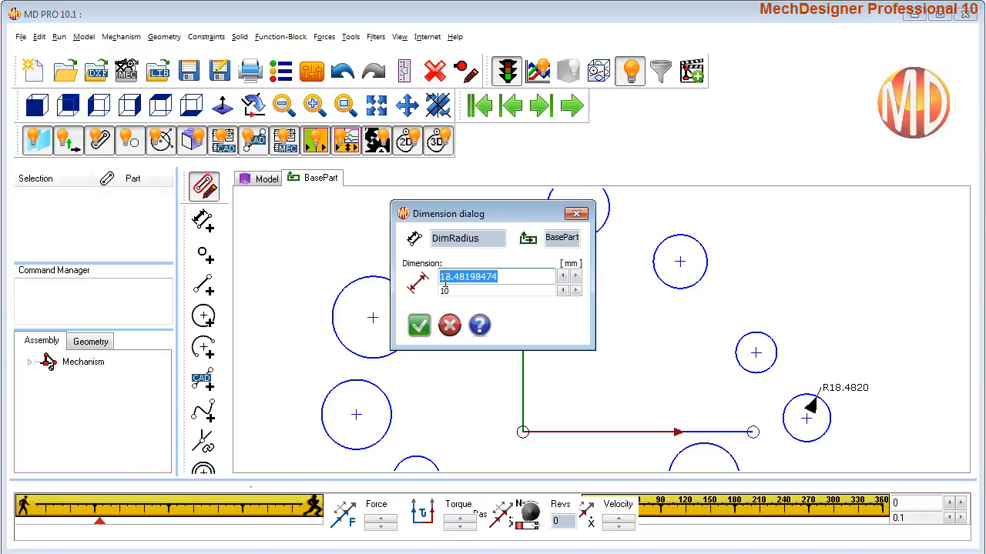
type("20")
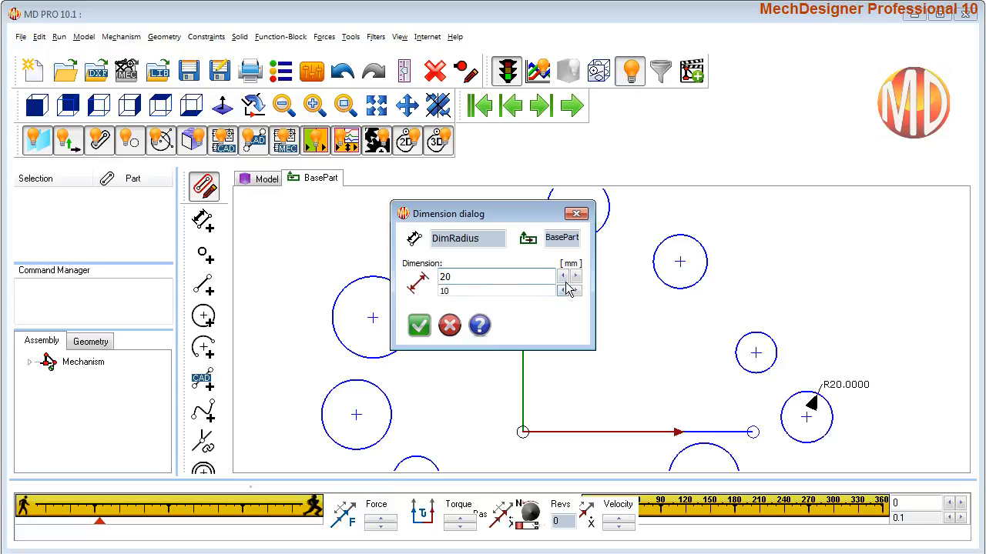
left_click(419, 326)
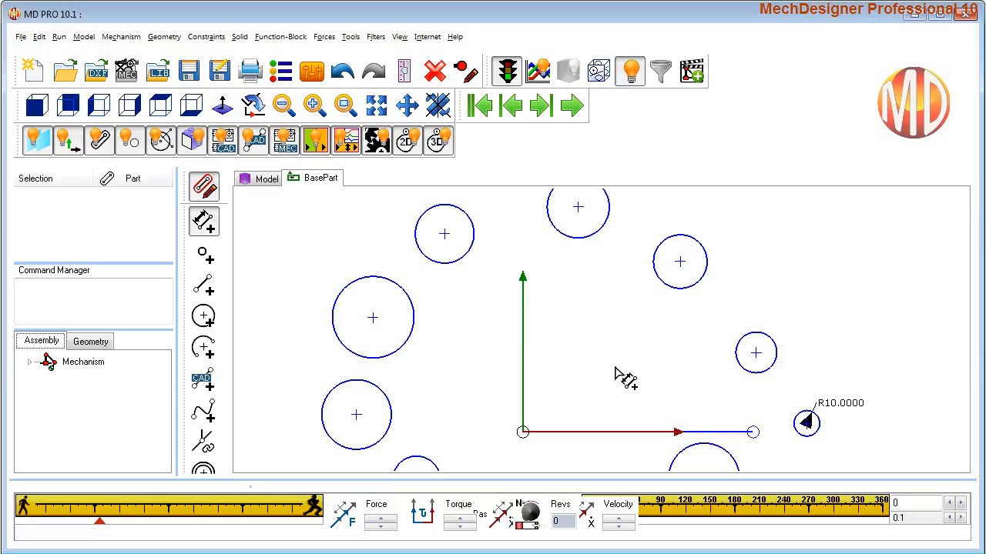
Apply equal constraints from the dimensioned circle to the other eleven circles so that all share its radius.
right_click(693, 366)
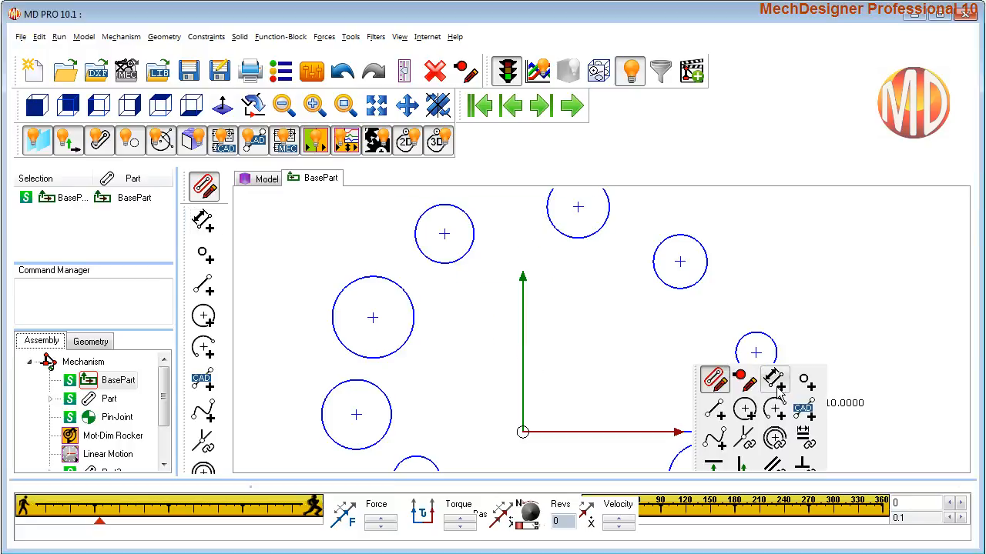
right_click(622, 337)
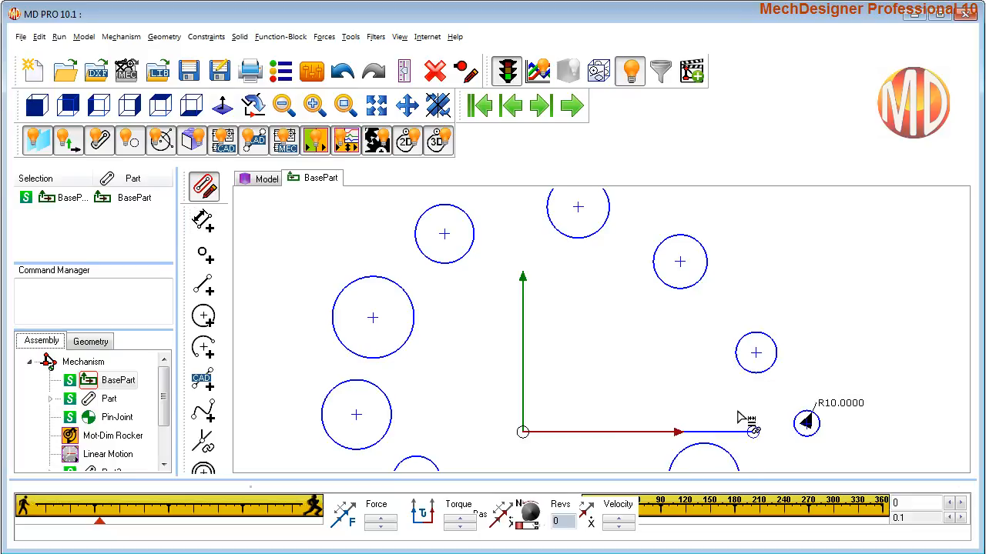
left_click(804, 426)
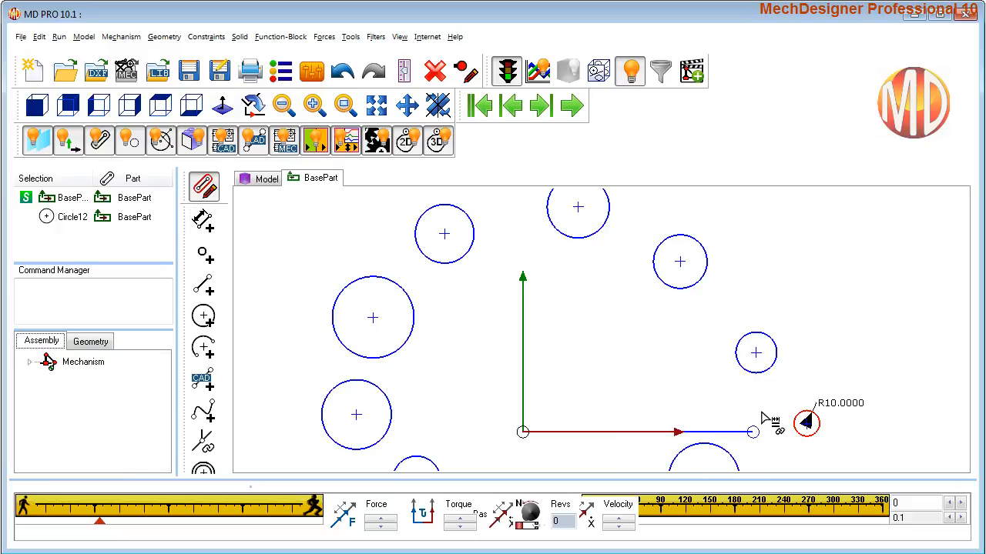
left_click(745, 373)
left_click(752, 370)
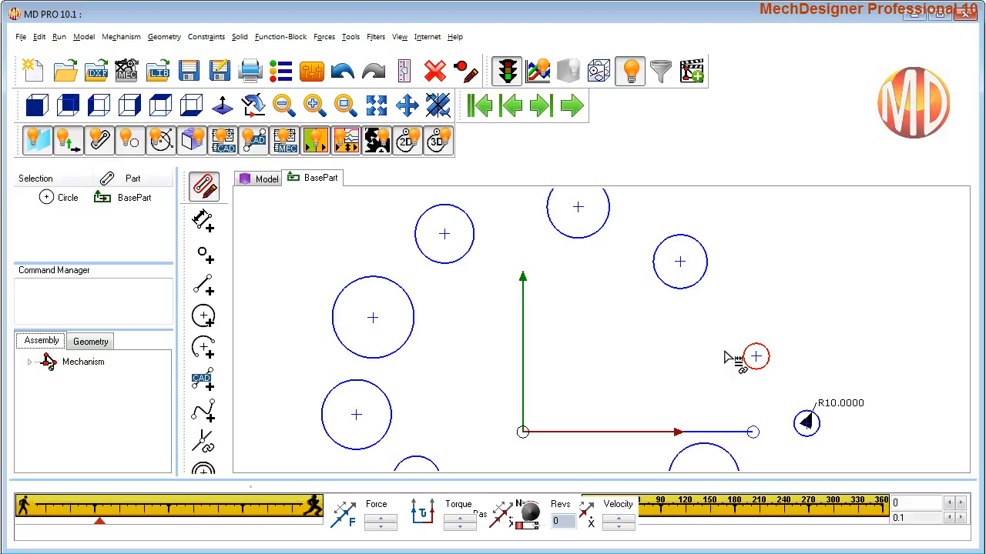
left_click(675, 291)
left_click(683, 284)
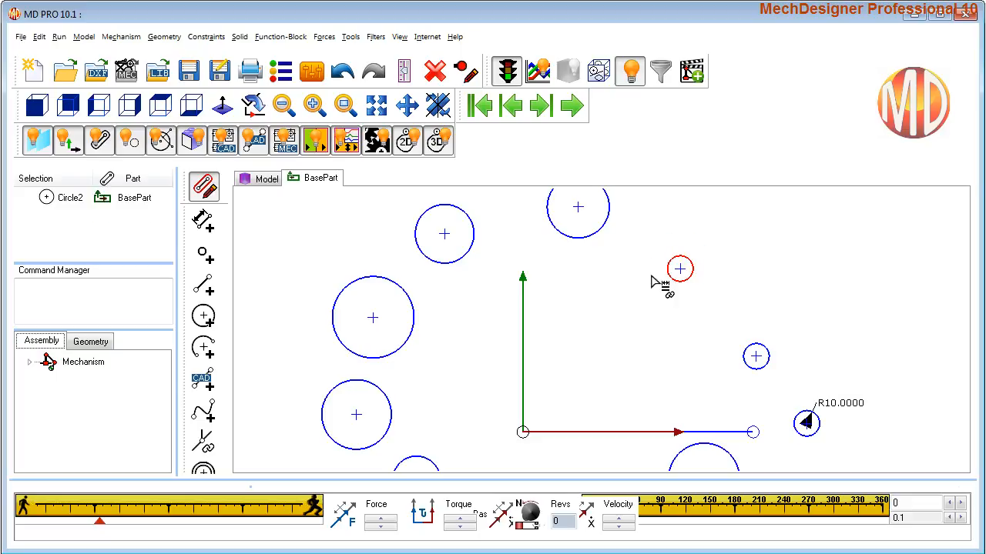
left_click(570, 244)
left_click(573, 247)
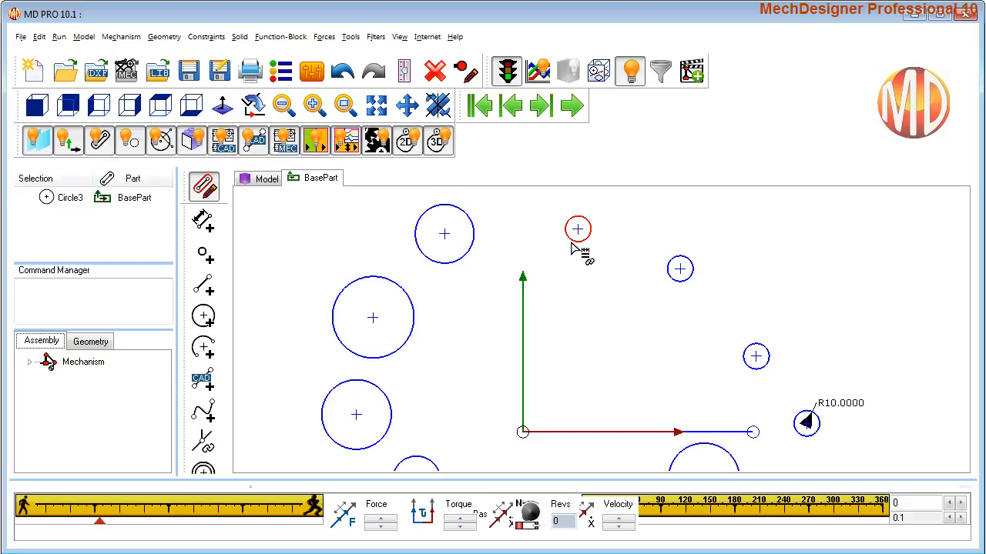
left_click(472, 250)
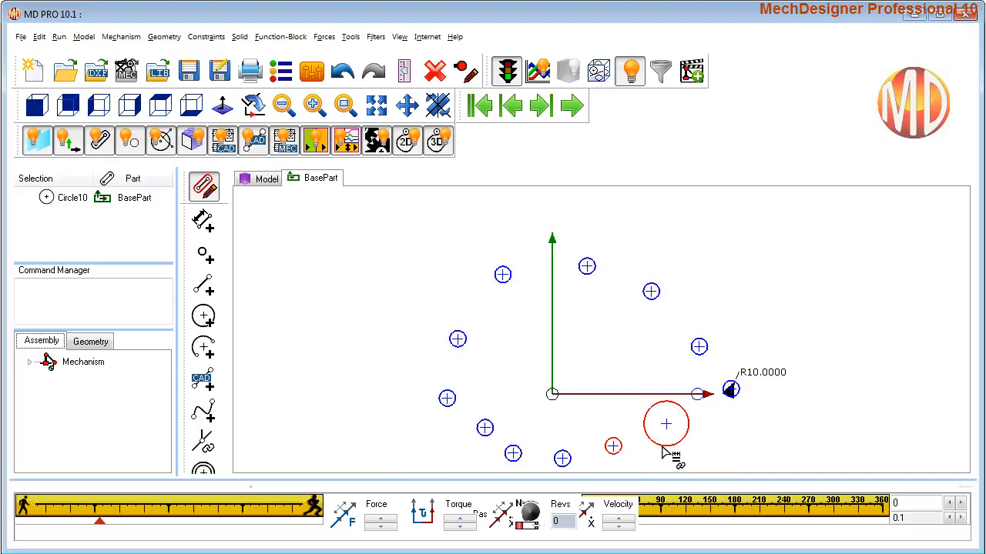
left_click(662, 449)
scroll(723, 422, "up", 1)
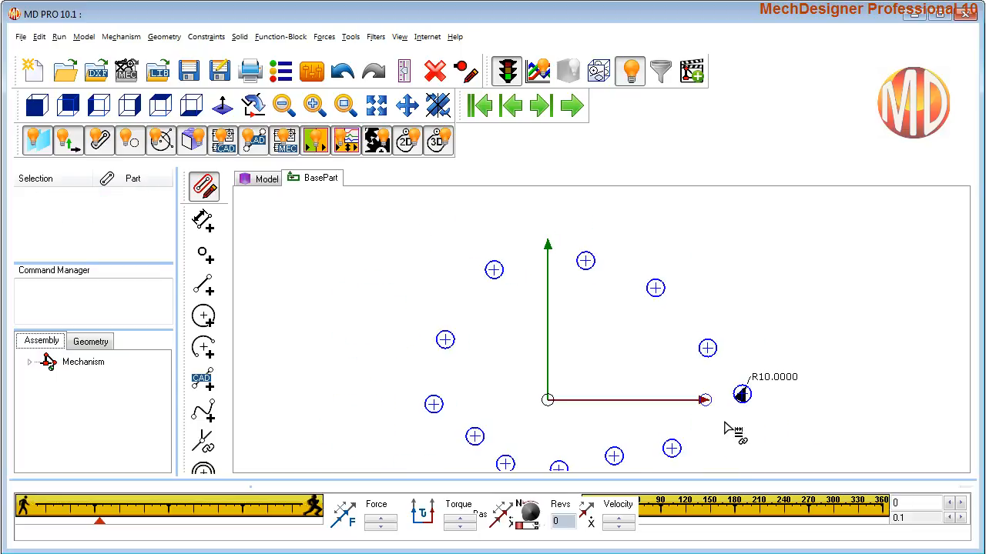
Draw twelve lines from one common point near the origin to the centres of the circles.
right_click(608, 313)
right_click(591, 299)
left_click(579, 299)
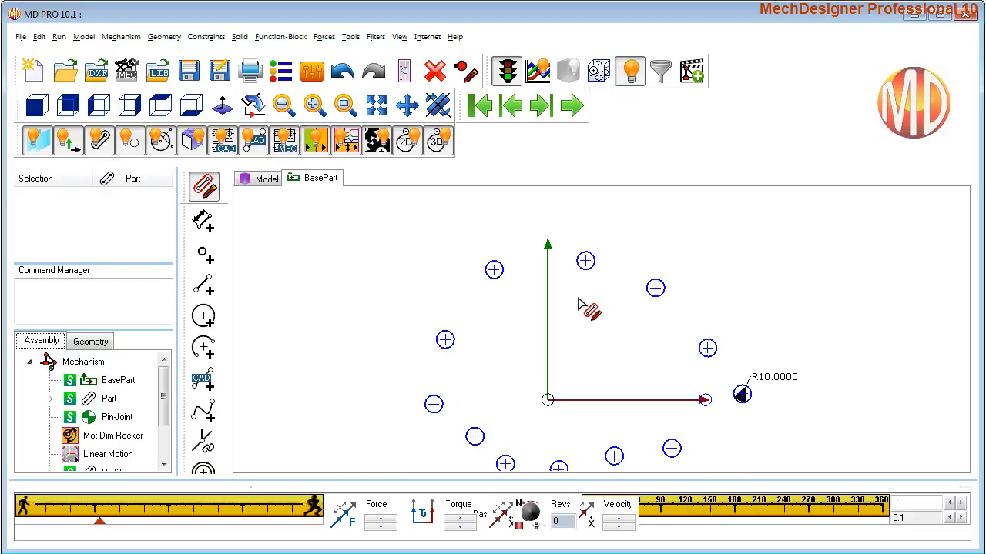
right_click(578, 305)
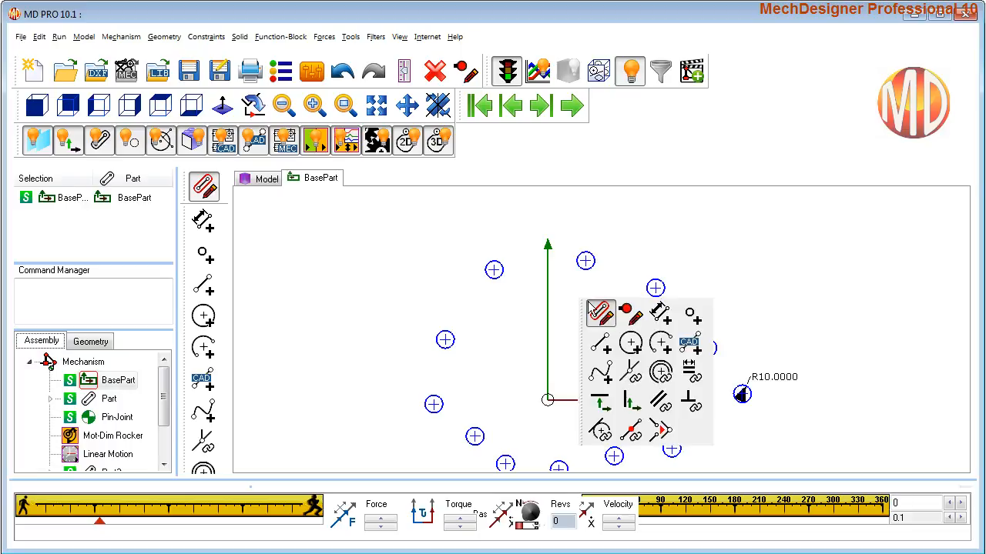
left_click(600, 343)
left_click_drag(562, 370, 585, 262)
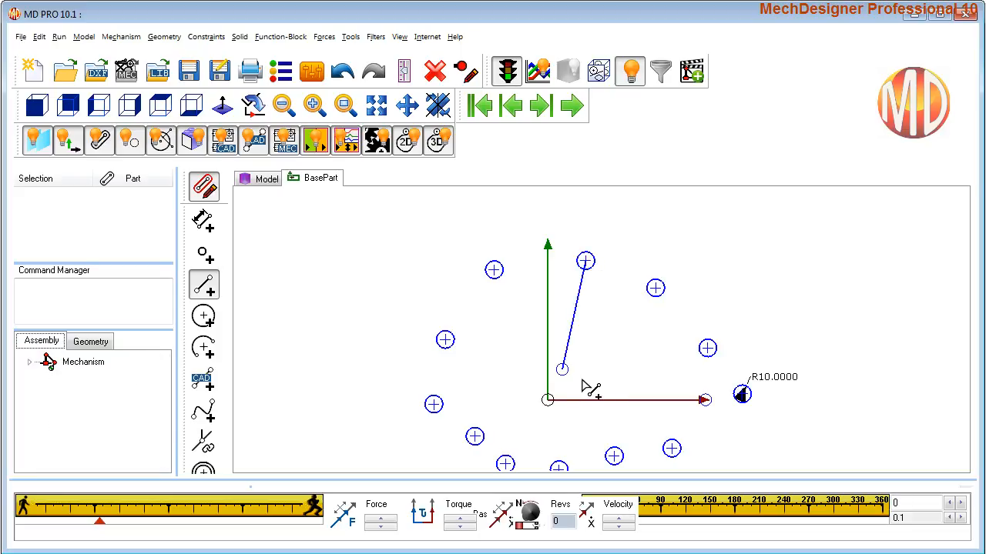
left_click_drag(562, 370, 493, 270)
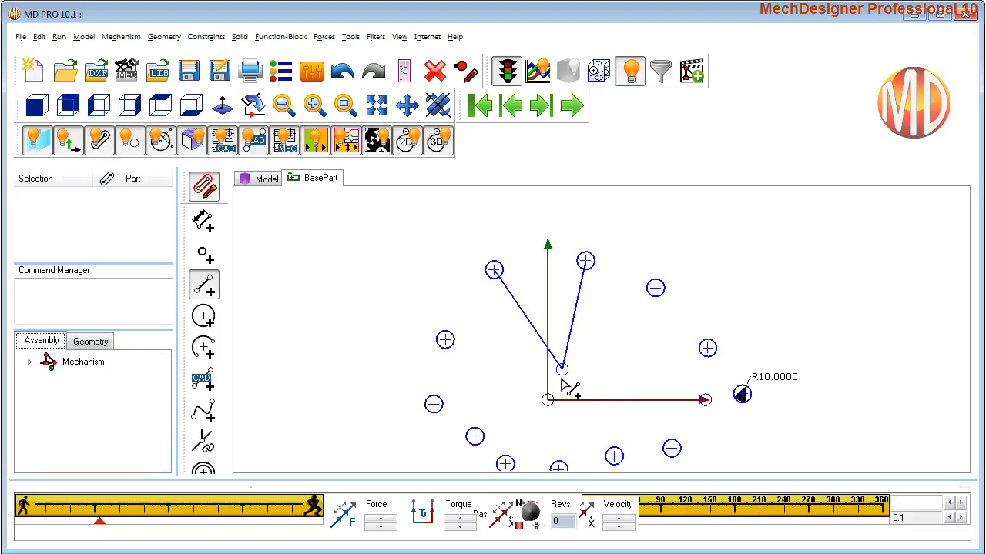
left_click_drag(561, 372, 445, 340)
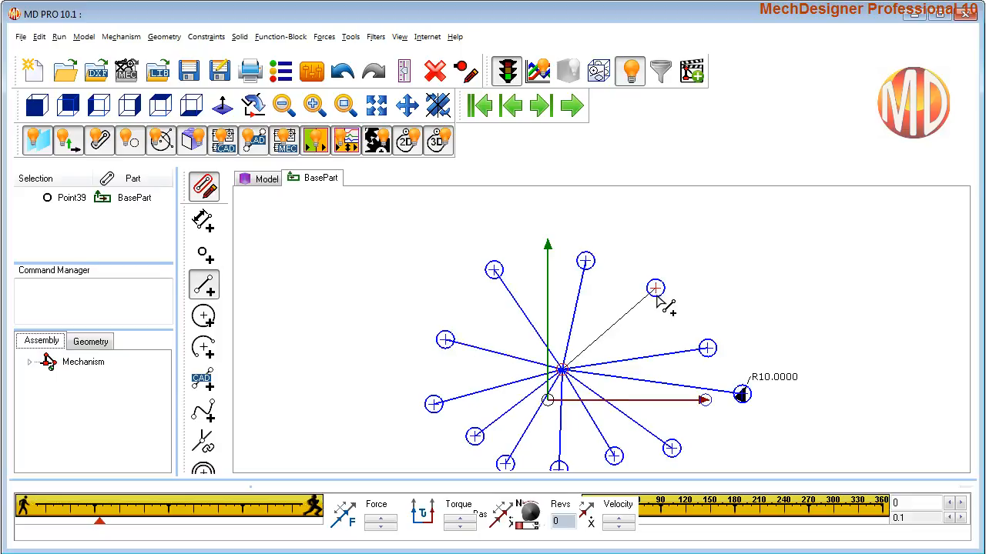
left_click_drag(662, 300, 659, 298)
right_click(640, 244)
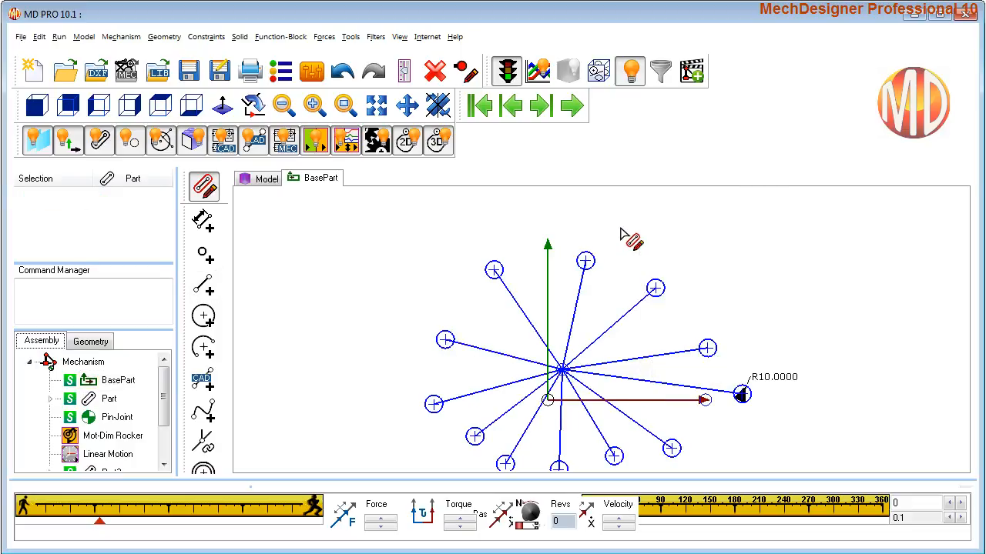
Apply equal constraints to the twelve radiating lines so that they all have the same length.
right_click(630, 222)
left_click(729, 286)
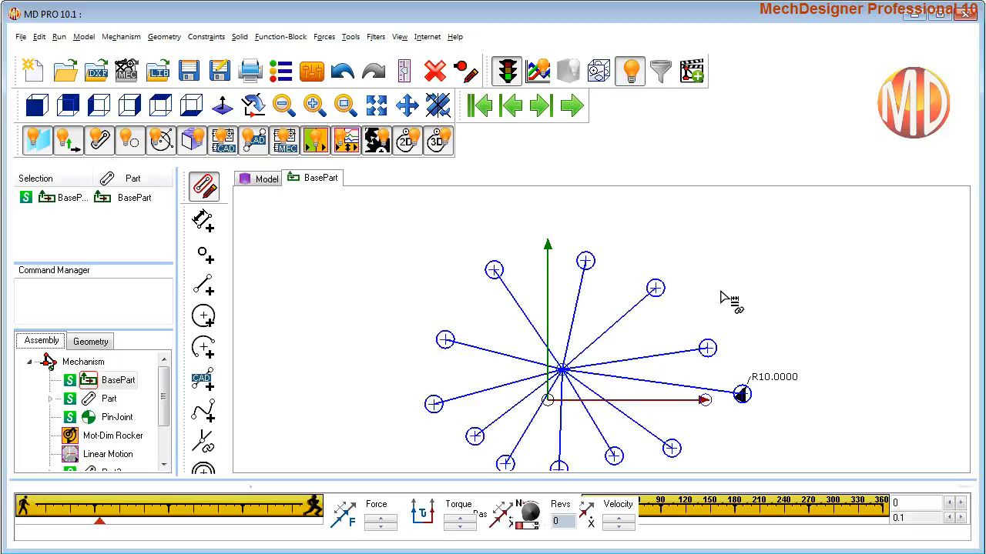
left_click(646, 356)
left_click(620, 318)
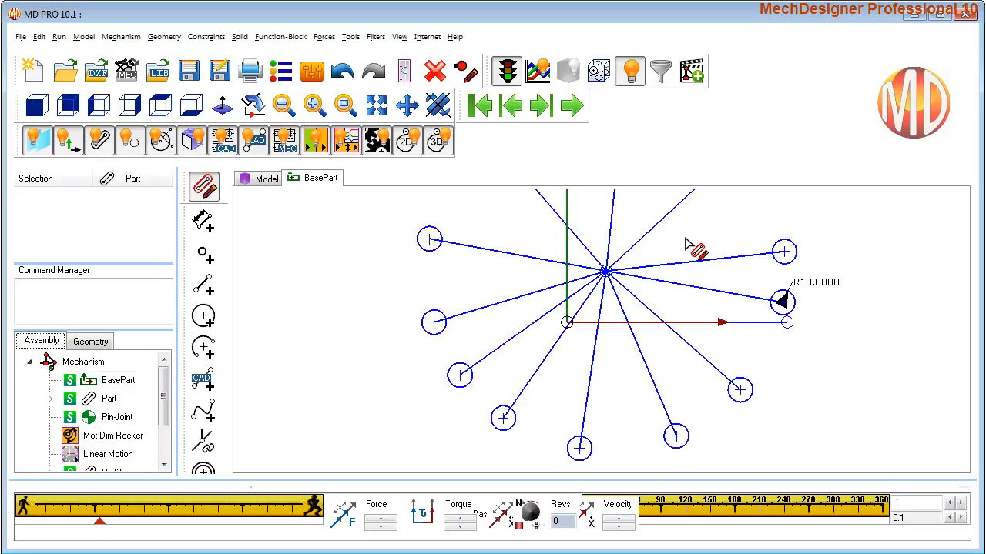
Make the common point of the twelve radiating lines coincident with the base part's origin, filtering the selection to points.
right_click(686, 240)
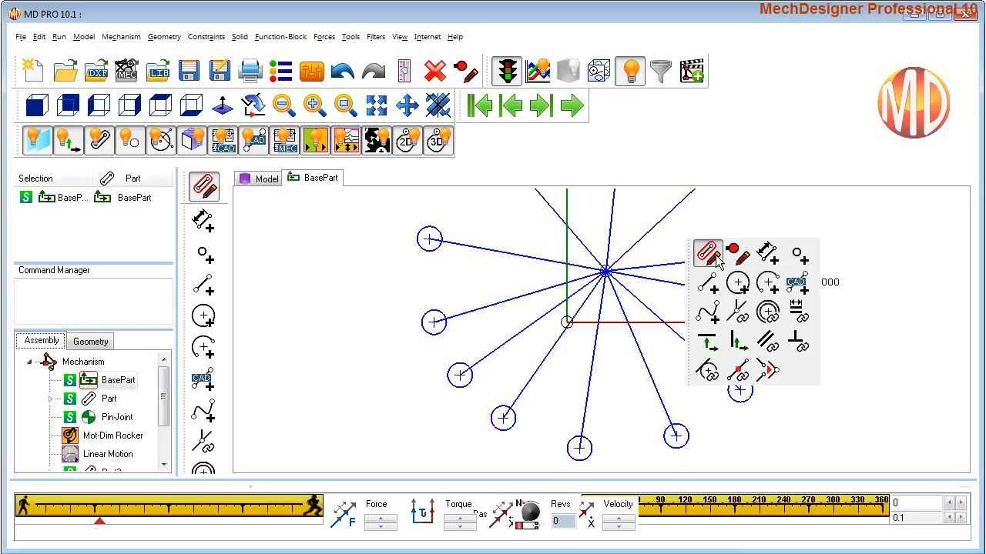
left_click(741, 317)
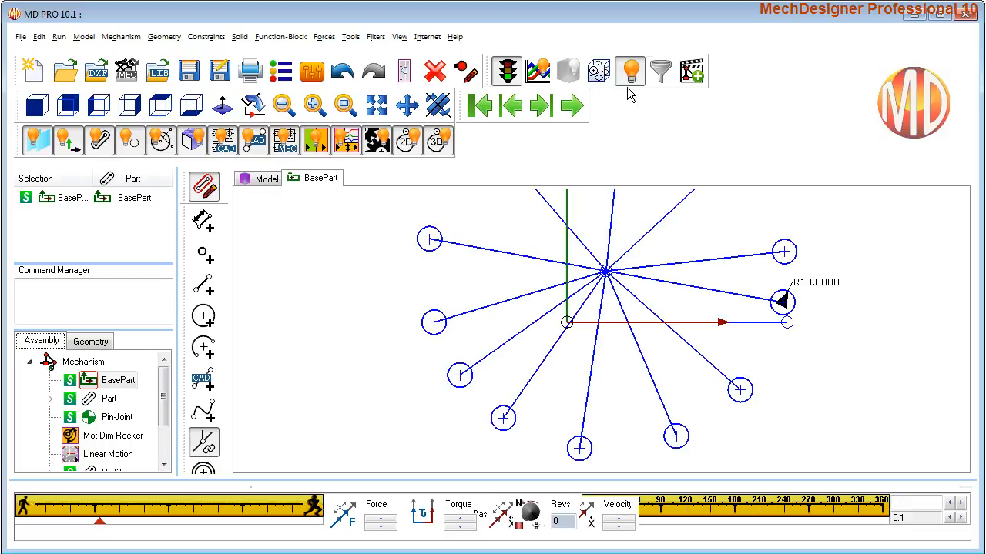
left_click(661, 73)
left_click(539, 140)
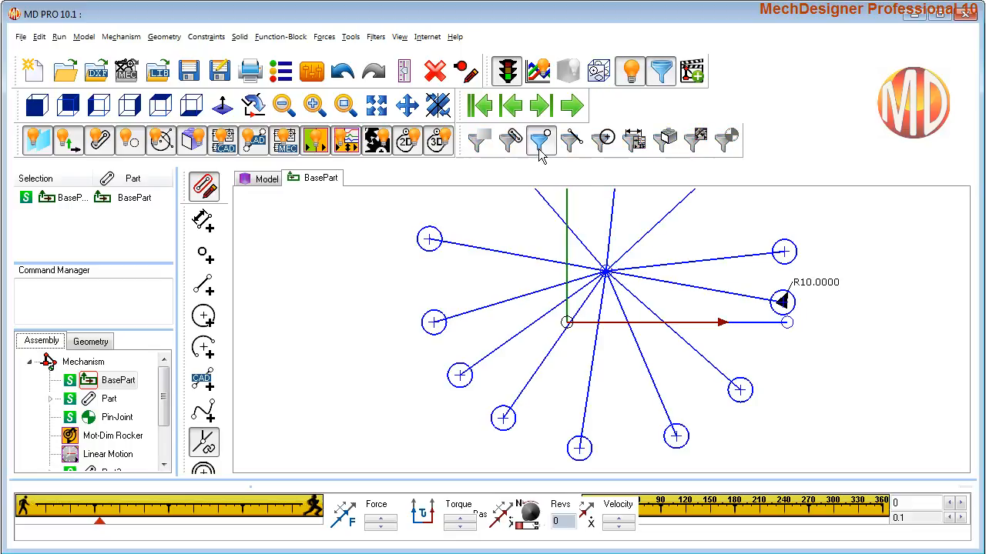
left_click(608, 273)
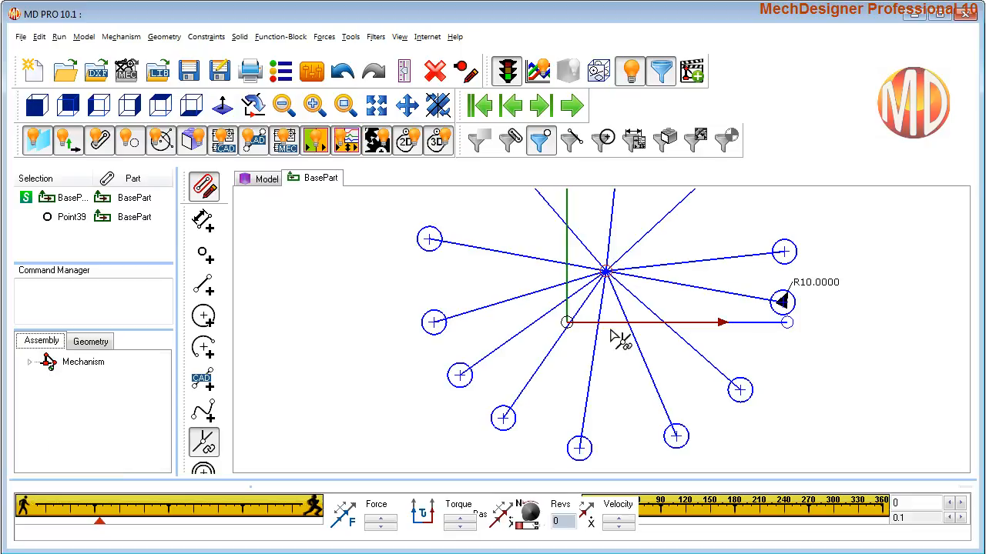
left_click(568, 331)
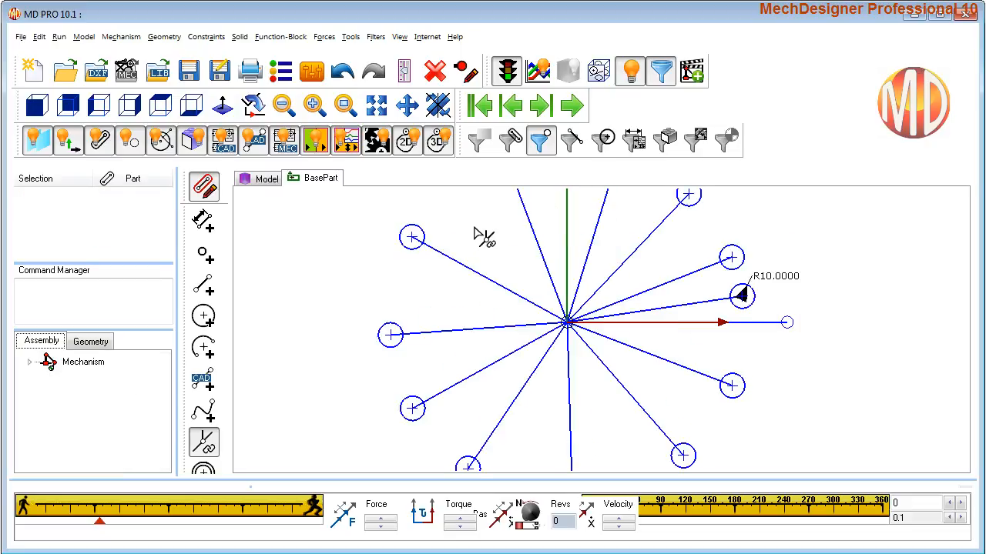
left_click(539, 143)
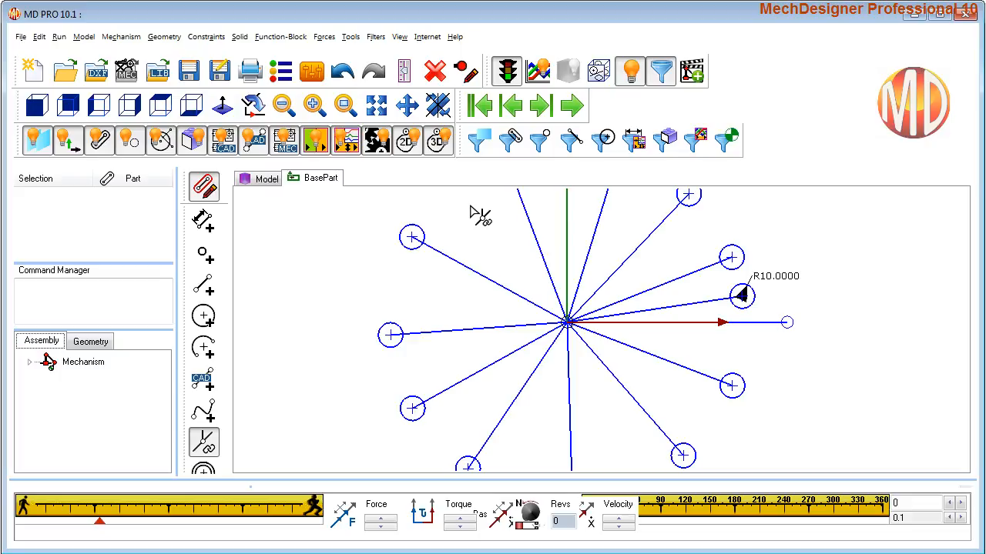
Dimension the length of the radiating line nearest above the horizontal base line and set it to 100 mm.
right_click(477, 223)
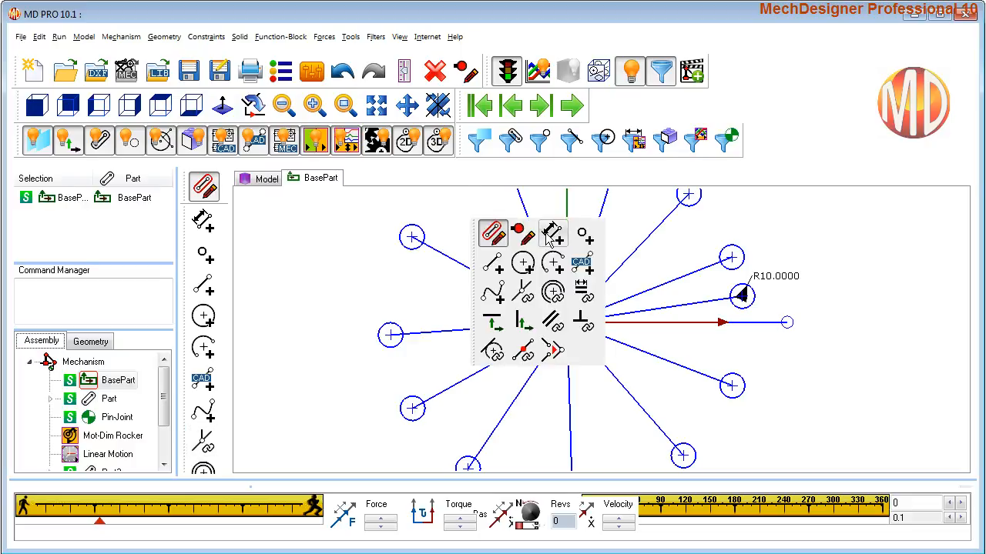
left_click(553, 234)
left_click(681, 307)
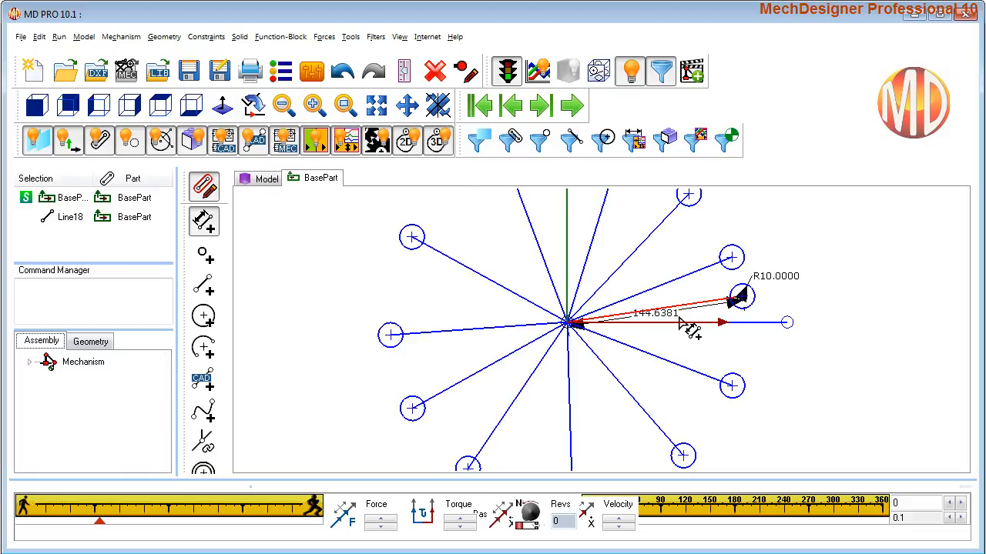
left_click(676, 365)
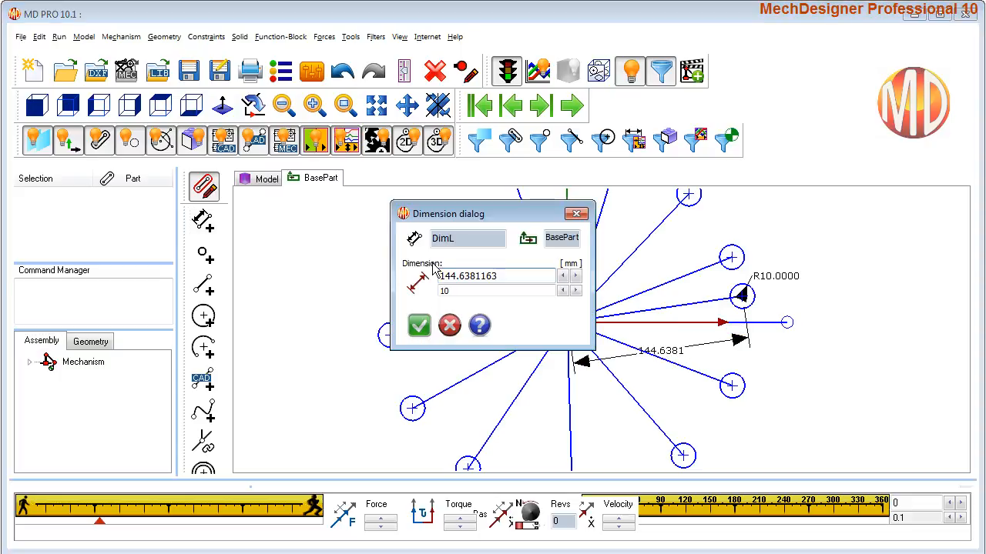
right_click(450, 272)
left_click(477, 300)
left_click(562, 276)
left_click(562, 276)
left_click(562, 276)
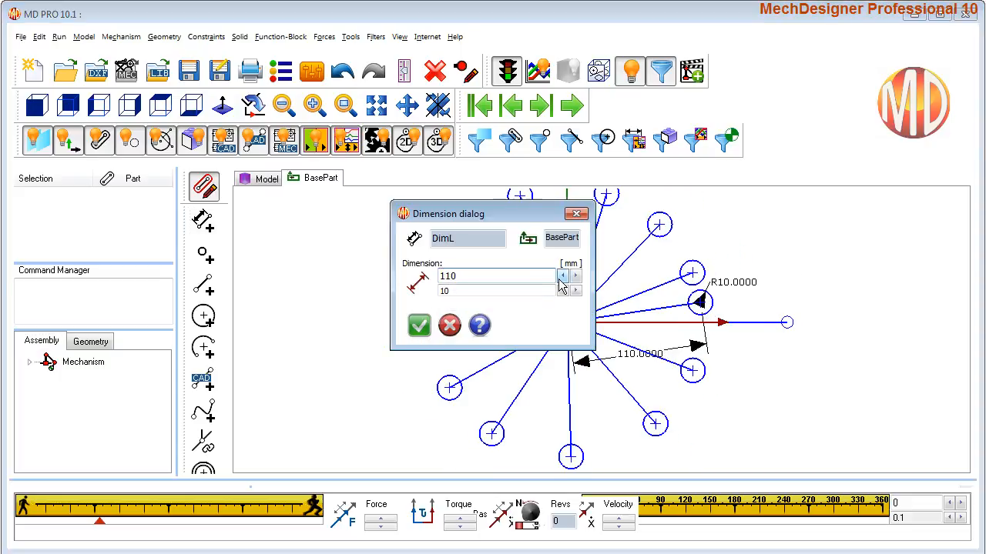
left_click(562, 275)
left_click(419, 326)
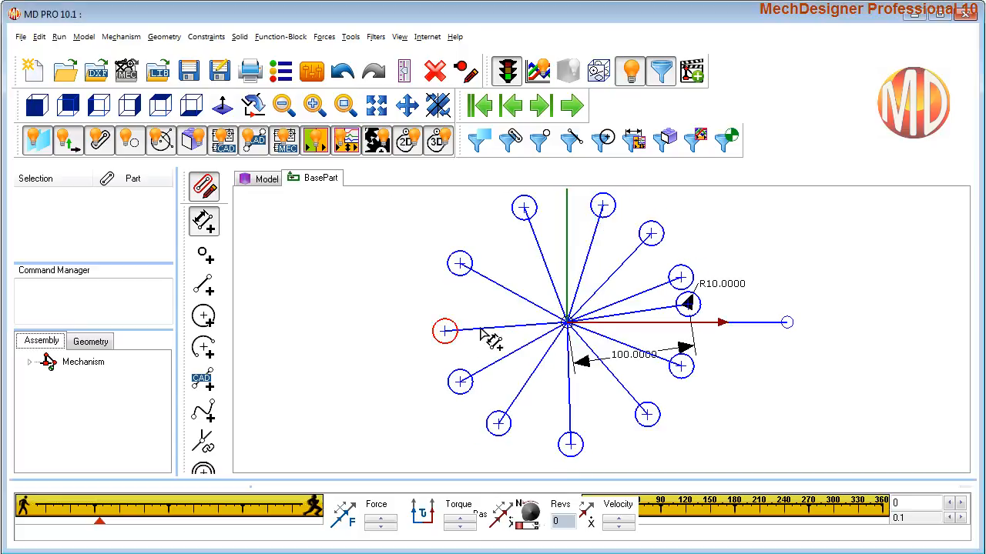
Make the centres of the radius-dimensioned circle and the circle opposite it coincident with the horizontal base line.
scroll(645, 380, "up", 2)
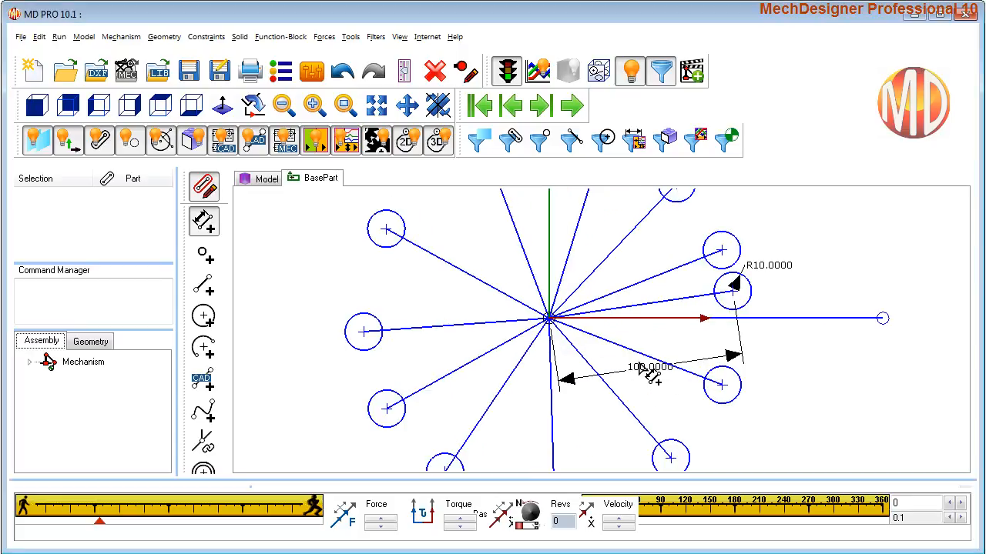
right_click(679, 287)
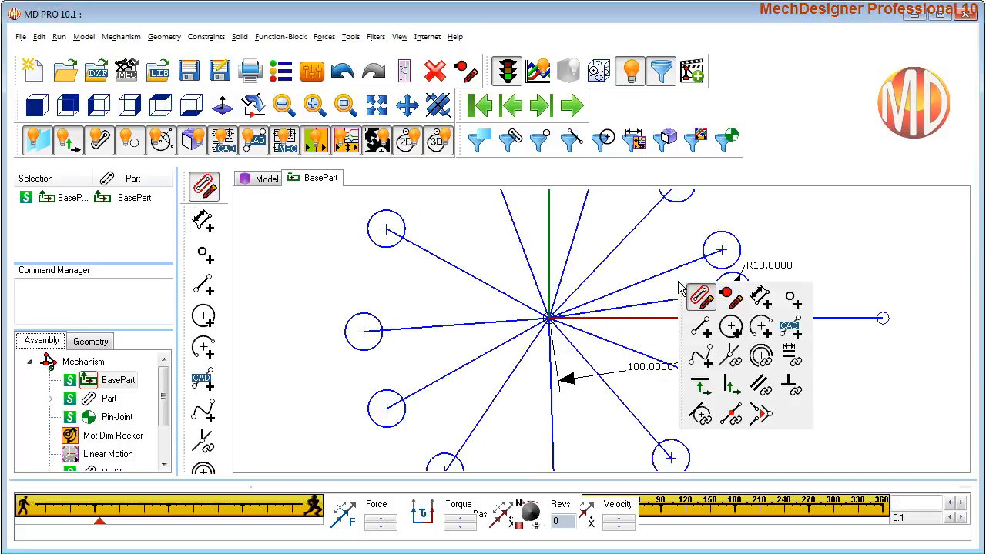
left_click(729, 355)
left_click(734, 302)
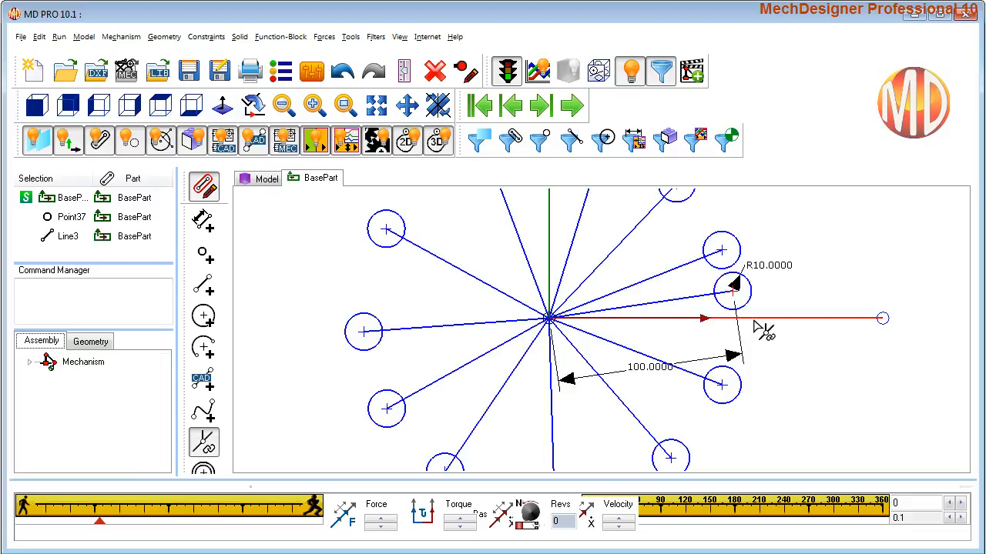
left_click(756, 319)
right_click(293, 298)
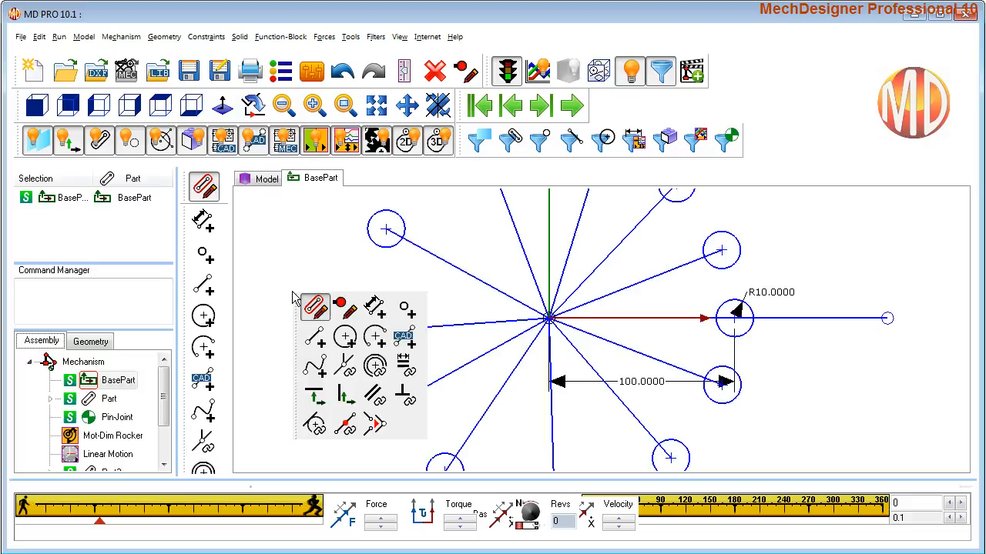
left_click(344, 365)
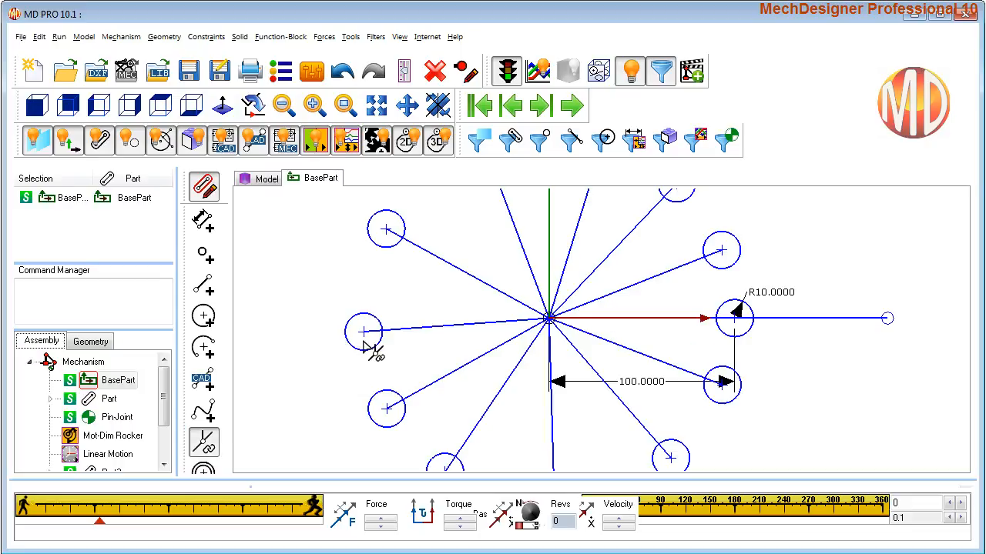
left_click(365, 338)
left_click(776, 319)
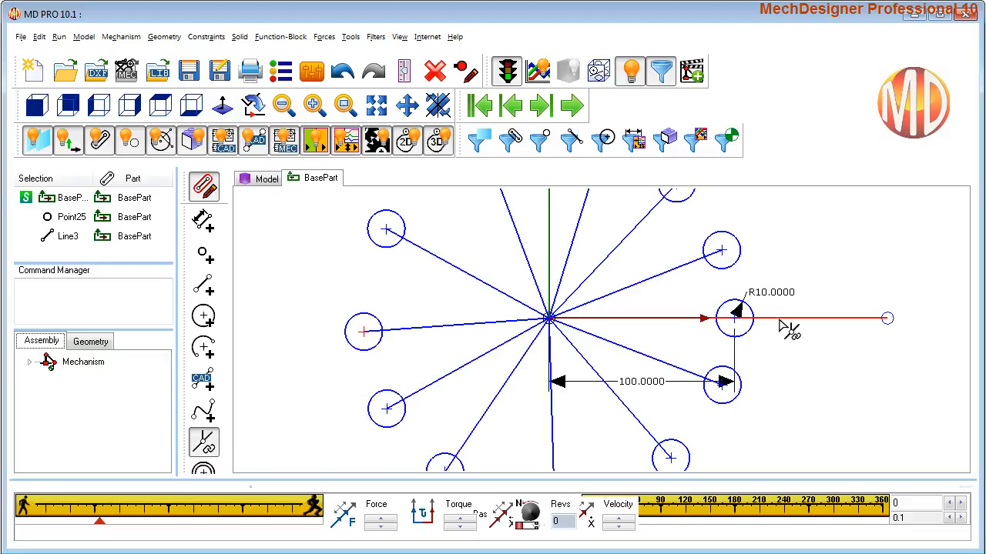
Make the centre of the upper circle nearest the vertical axis coincident with that axis.
scroll(509, 370, "down", 2)
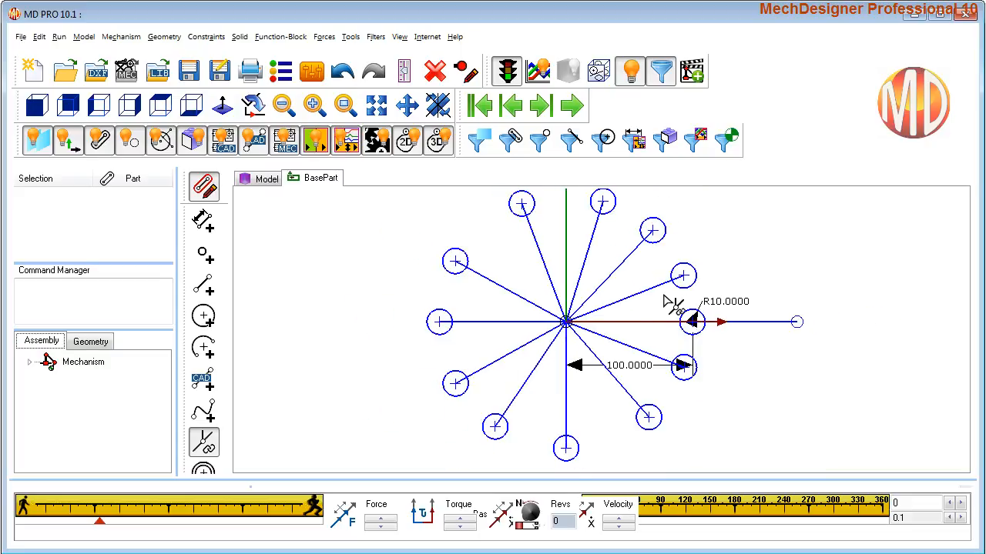
left_click(603, 201)
left_click(568, 228)
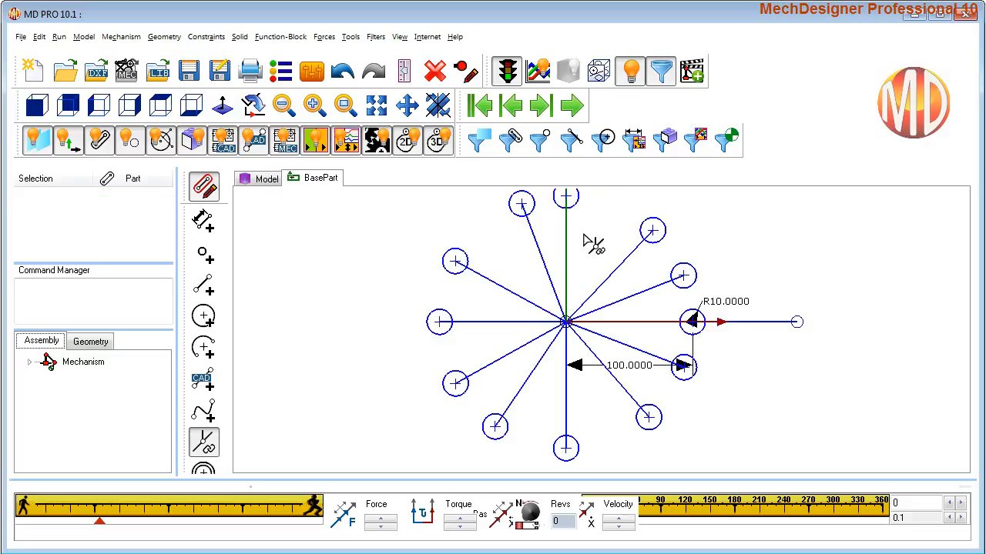
Dimension the angle between the horizontal base line and the first radiating line above it and set it to 30 degrees.
right_click(584, 237)
left_click(667, 248)
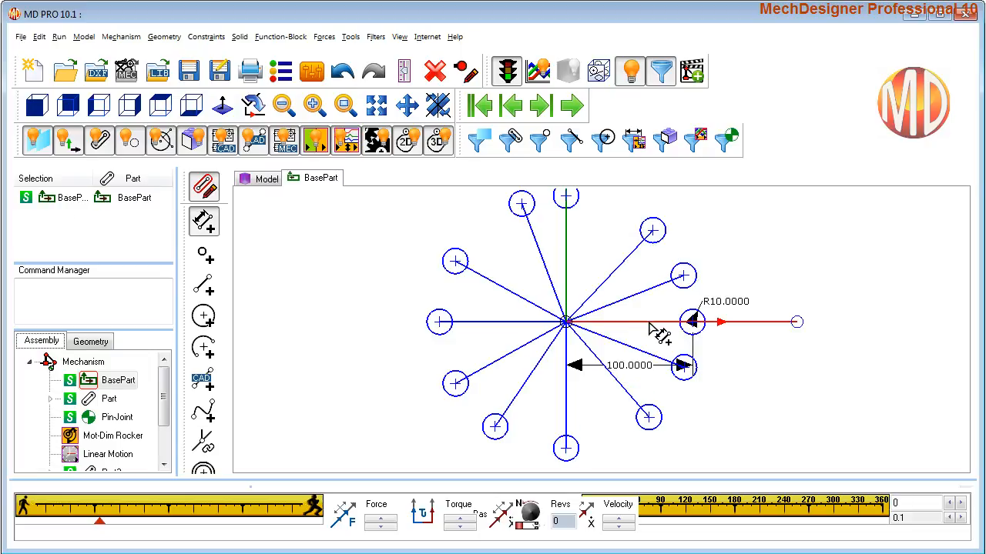
left_click(649, 323)
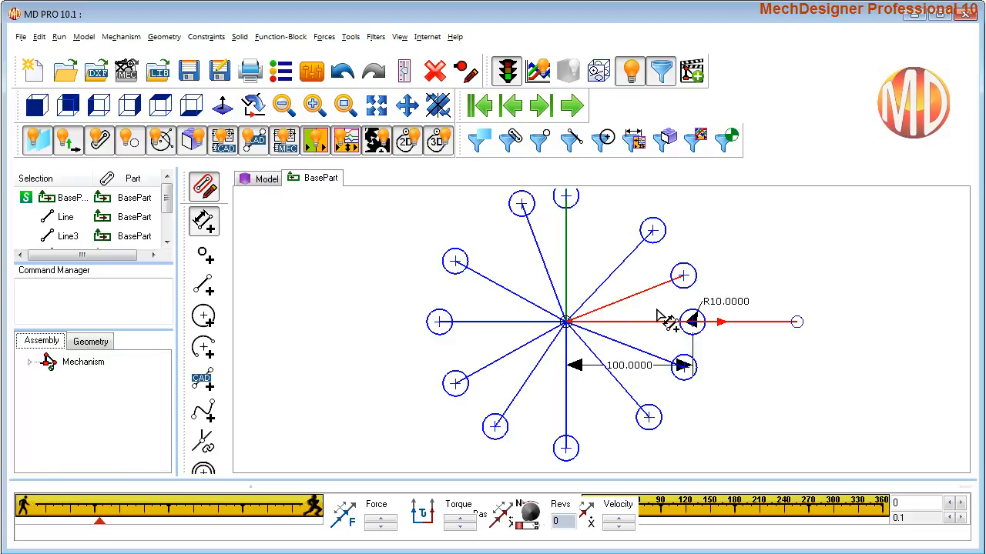
left_click(659, 317)
left_click(735, 324)
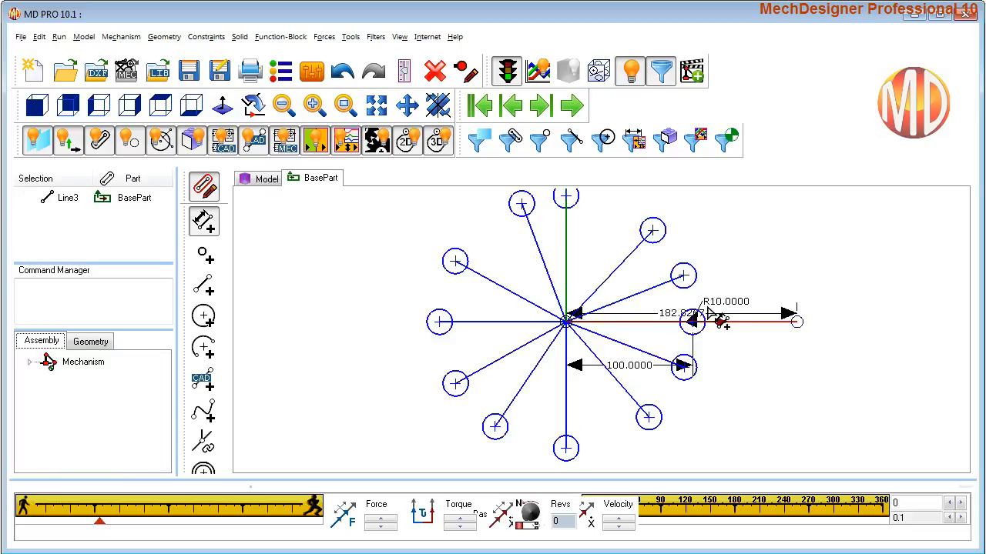
left_click(669, 282)
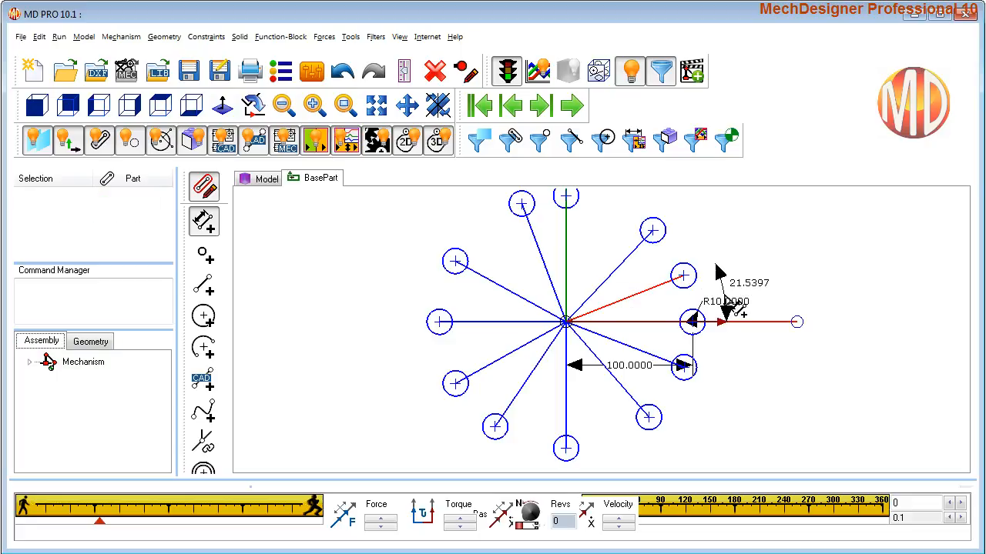
left_click(718, 272)
right_click(501, 277)
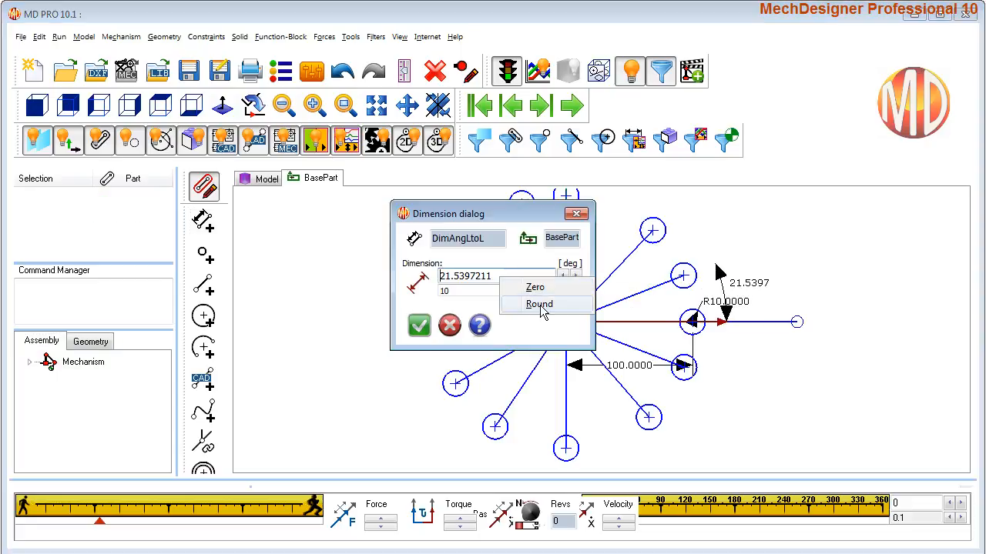
left_click(544, 309)
left_click(573, 277)
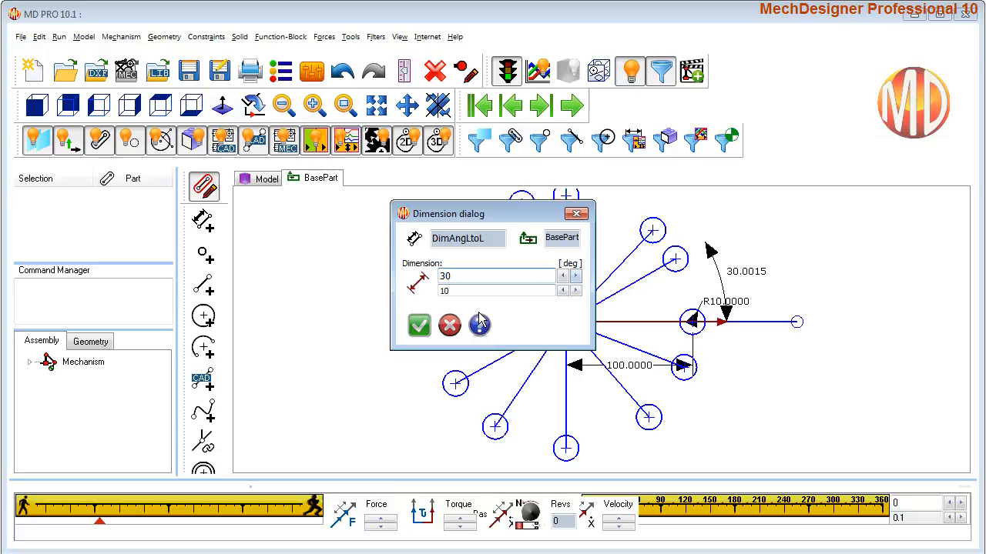
left_click(419, 325)
Add 30-degree angles between the remaining neighbouring lines on the ring's right half and align the opposite circle centres with those lines.
left_click(616, 274)
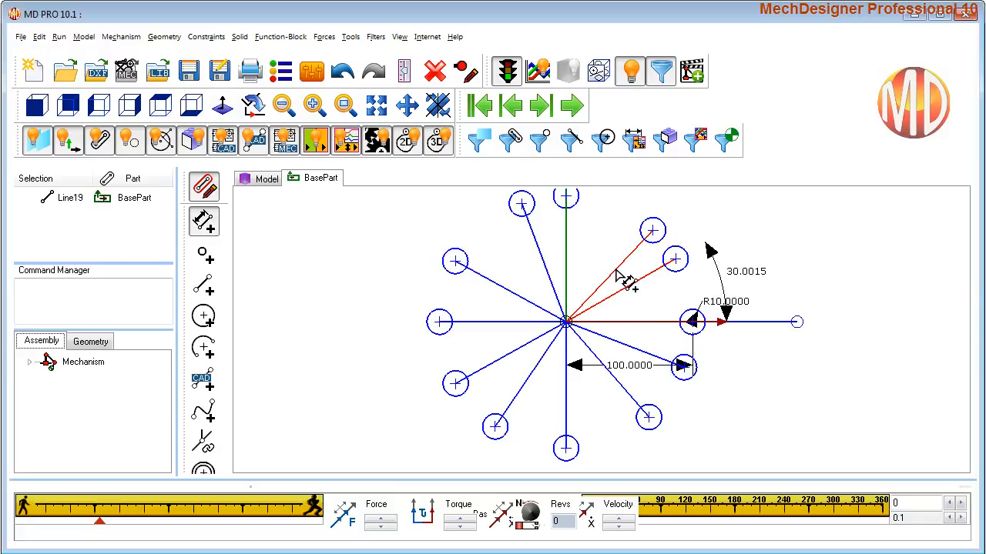
left_click(616, 271)
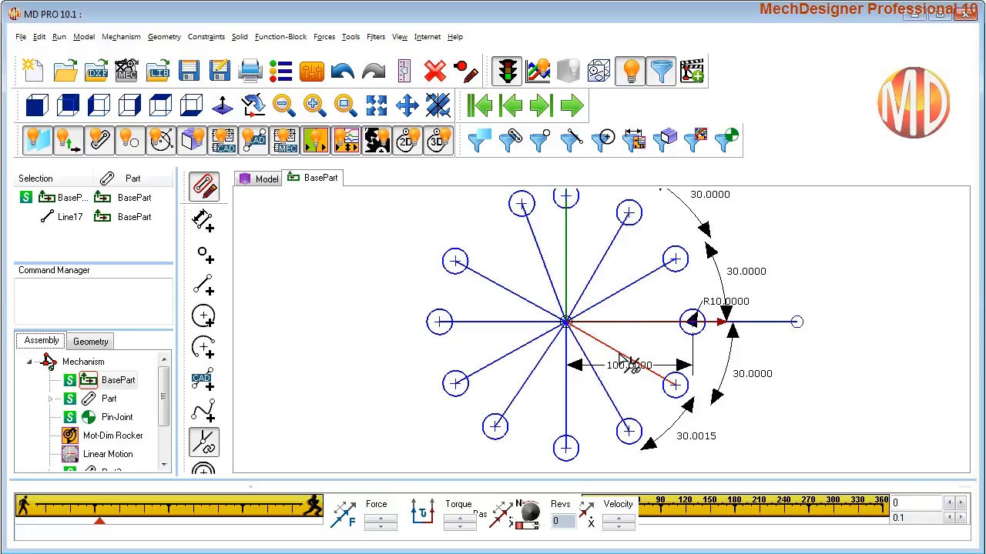
left_click(462, 267)
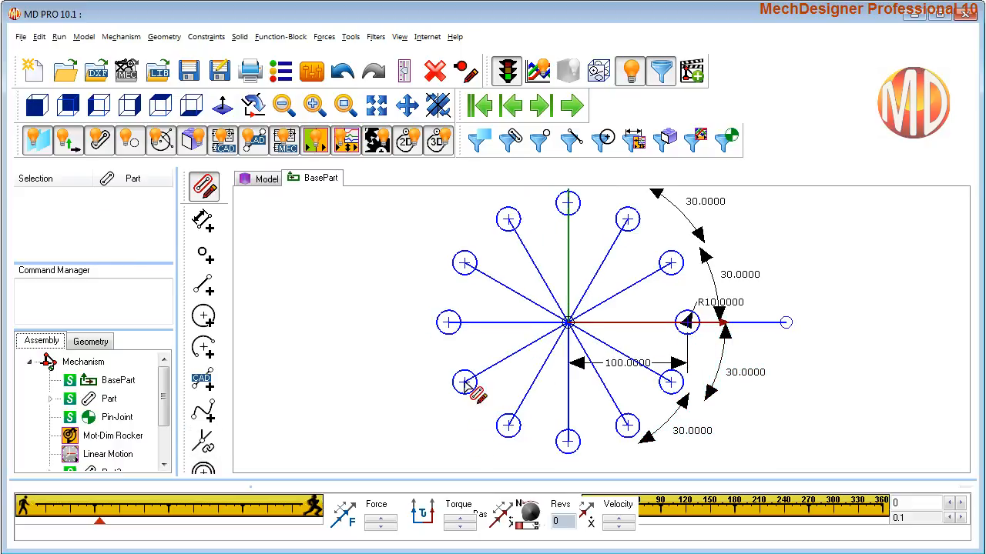
left_click(502, 328)
left_click(493, 341)
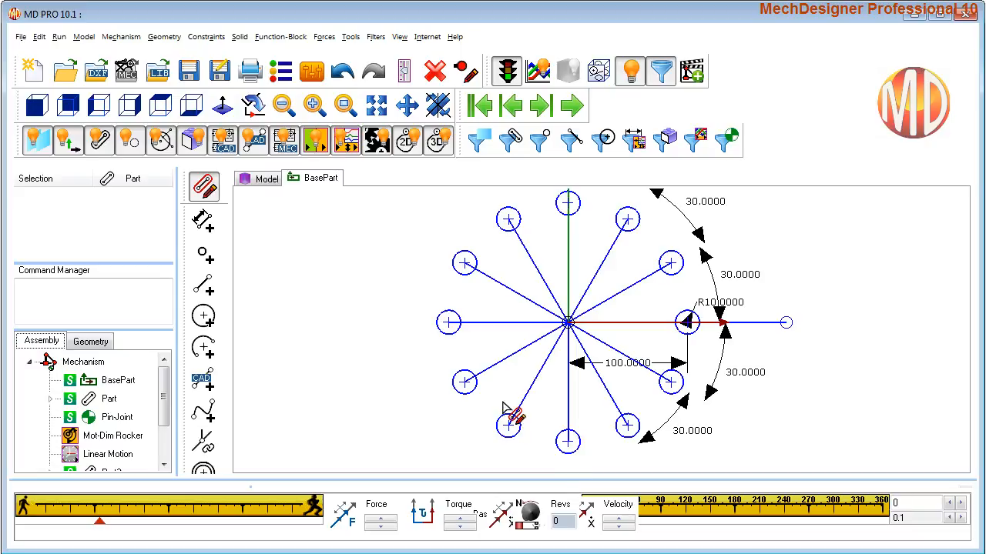
right_click(315, 278)
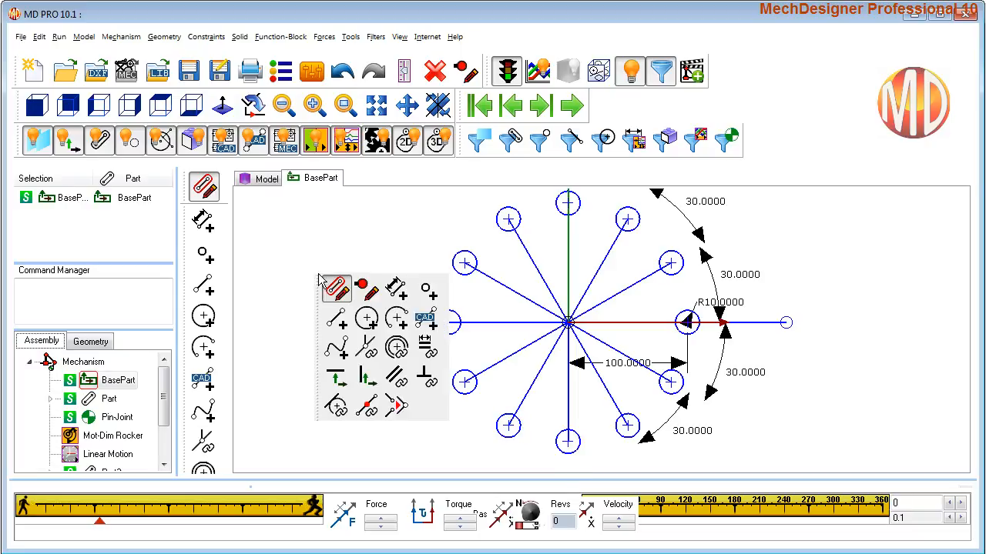
left_click(336, 289)
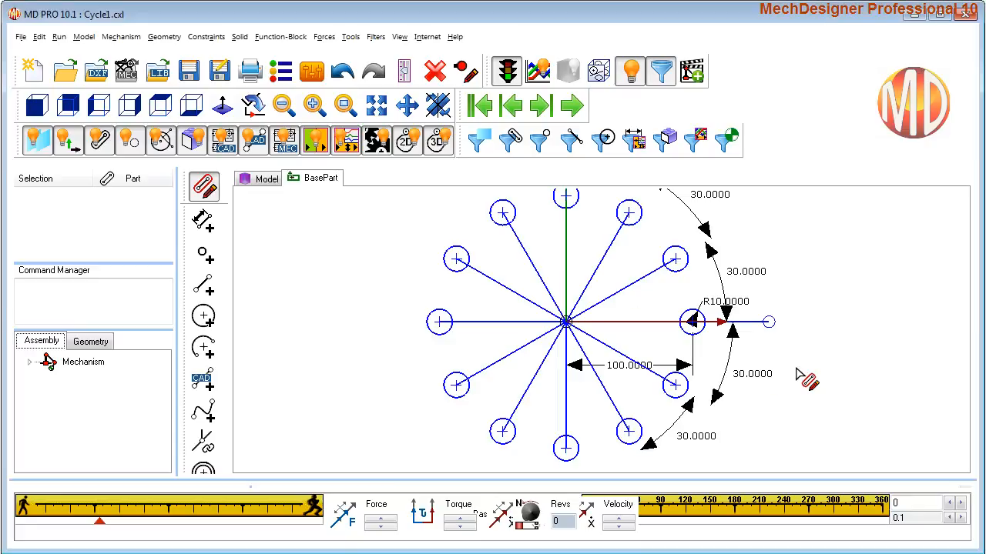
Dimension the length of the horizontal base line, round its value, and return to the mechanism.
scroll(805, 377, "up", 2)
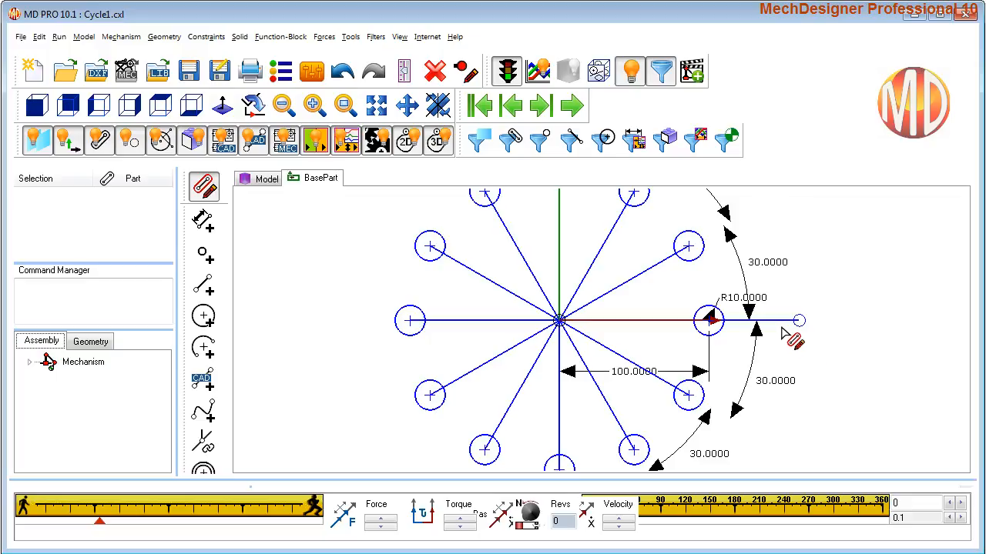
right_click(807, 344)
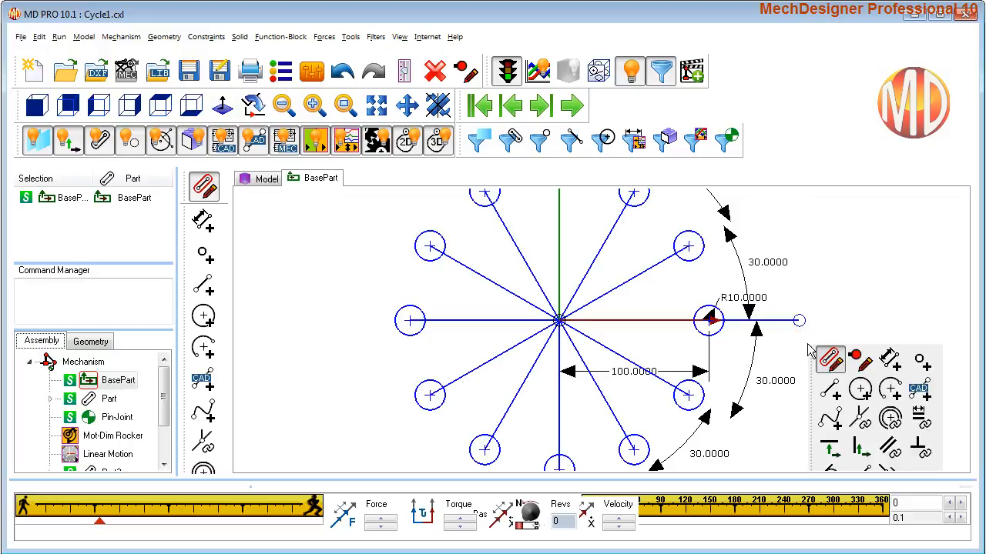
left_click(893, 369)
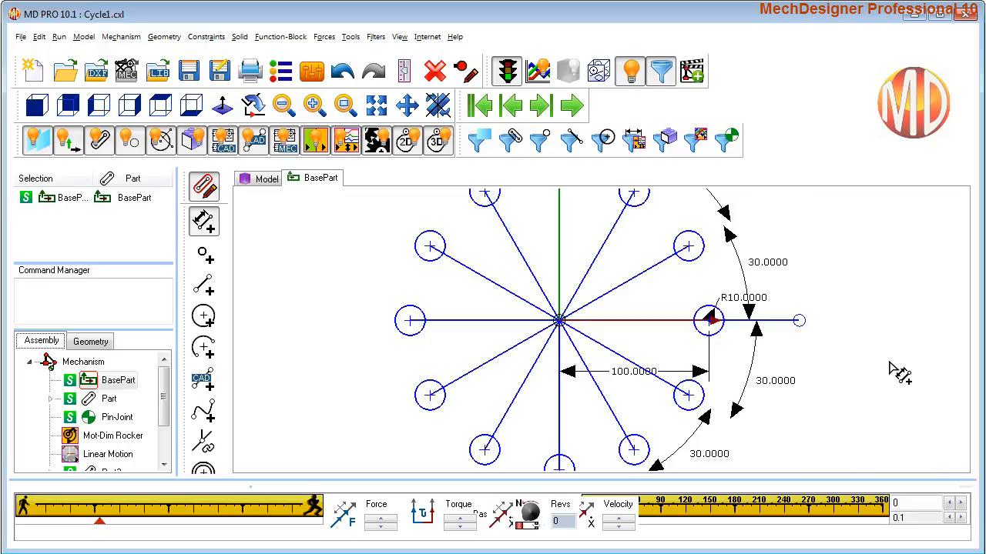
left_click(786, 327)
left_click(789, 346)
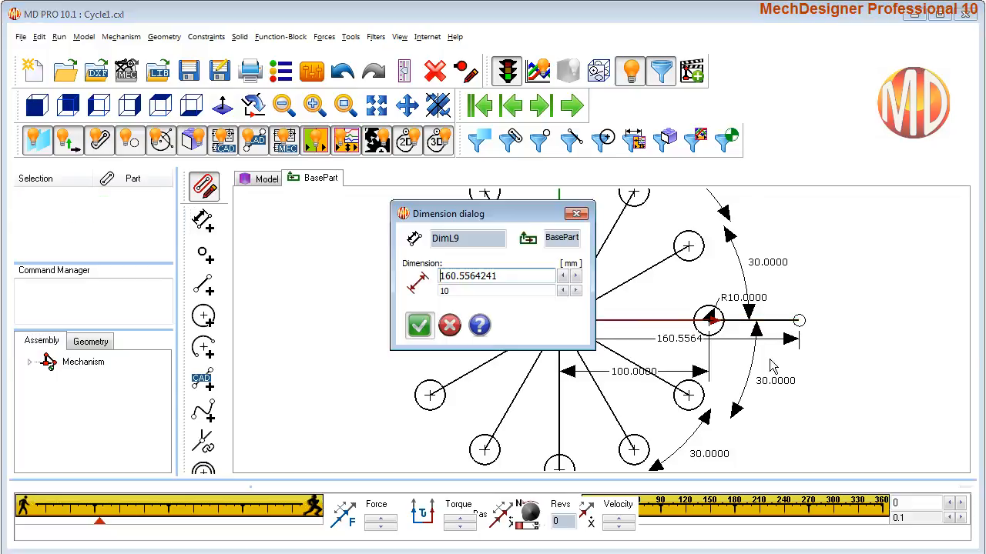
right_click(464, 278)
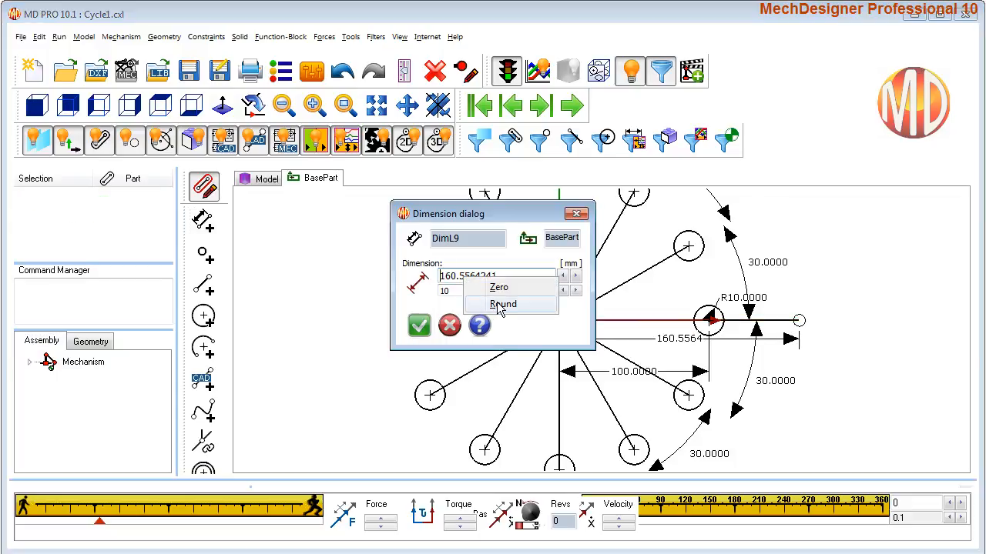
left_click(502, 305)
left_click(411, 327)
right_click(366, 288)
right_click(366, 287)
left_click(385, 301)
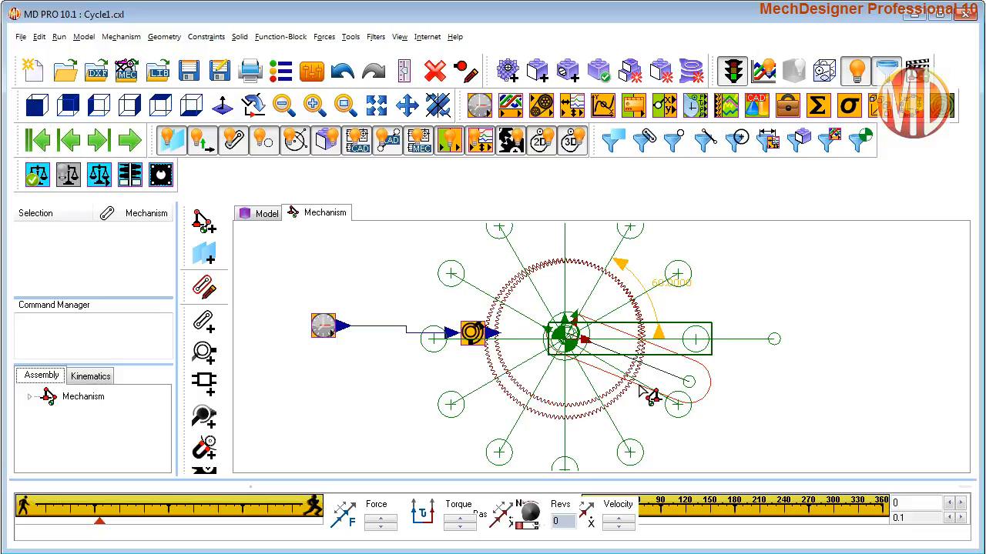
Add a profile with extrusion to the pin circle on the horizontal base line inside the base part's rectangle.
scroll(645, 398, "up", 2)
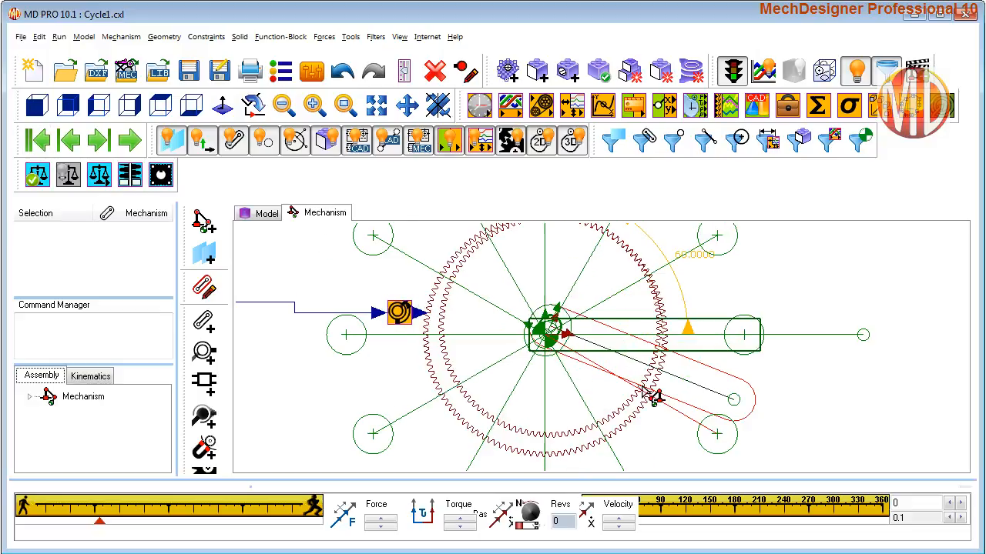
right_click(803, 263)
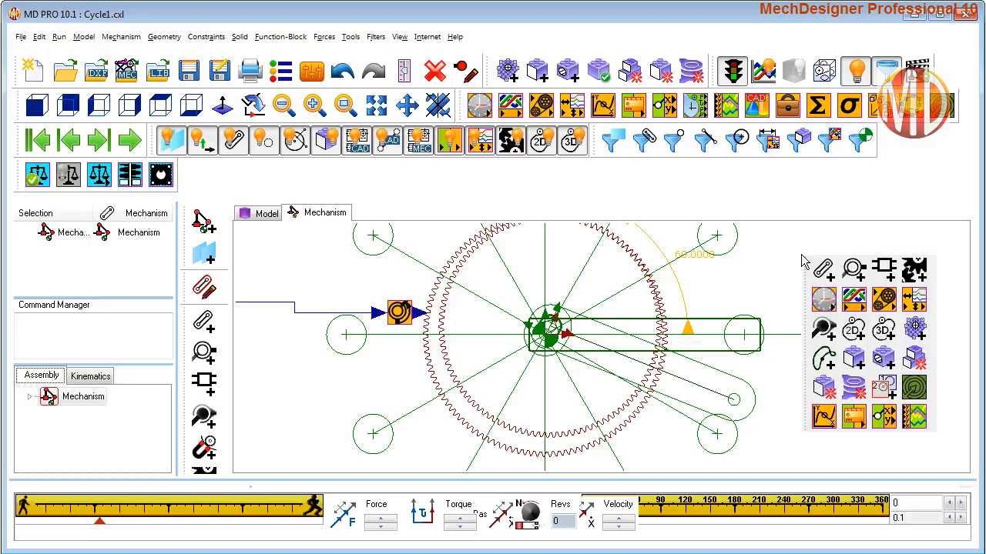
left_click(854, 359)
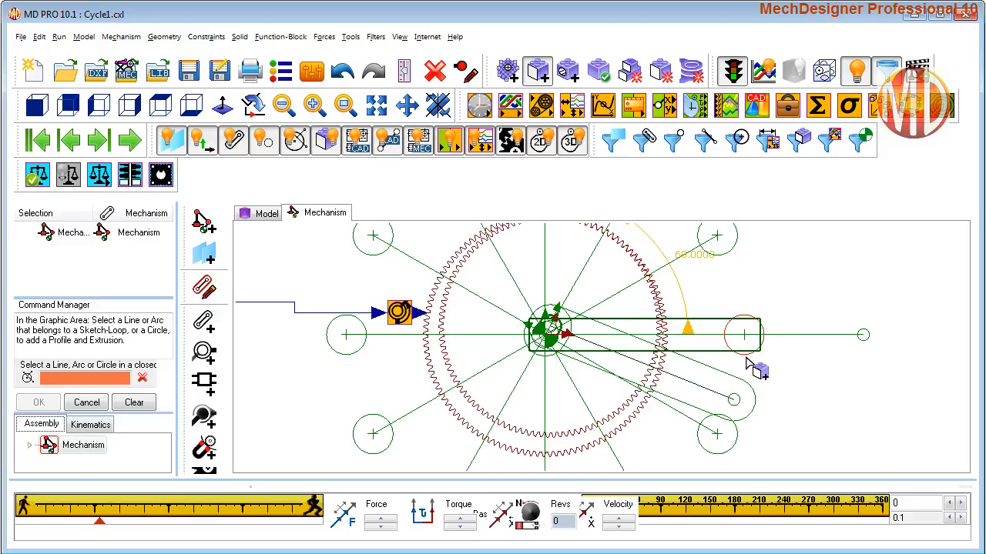
left_click(747, 359)
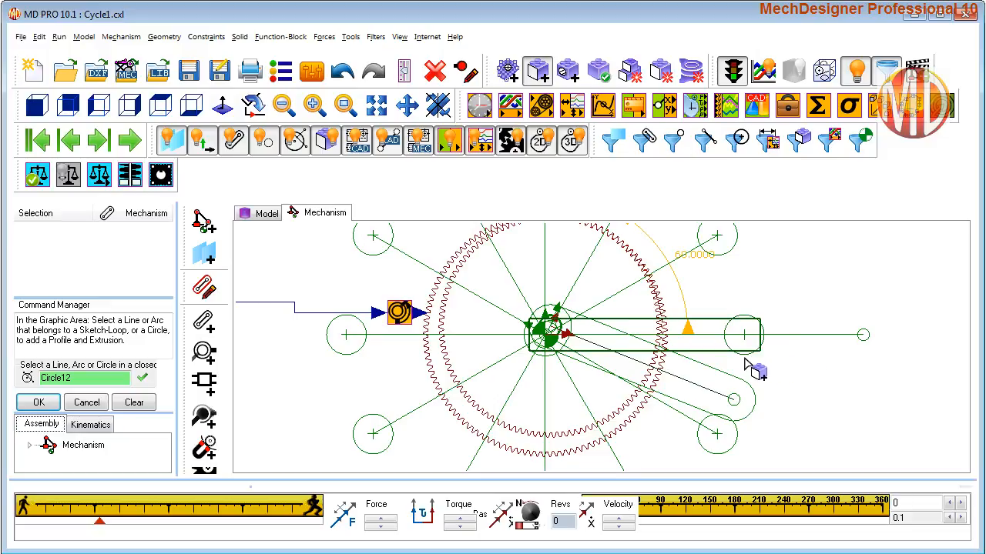
left_click(40, 402)
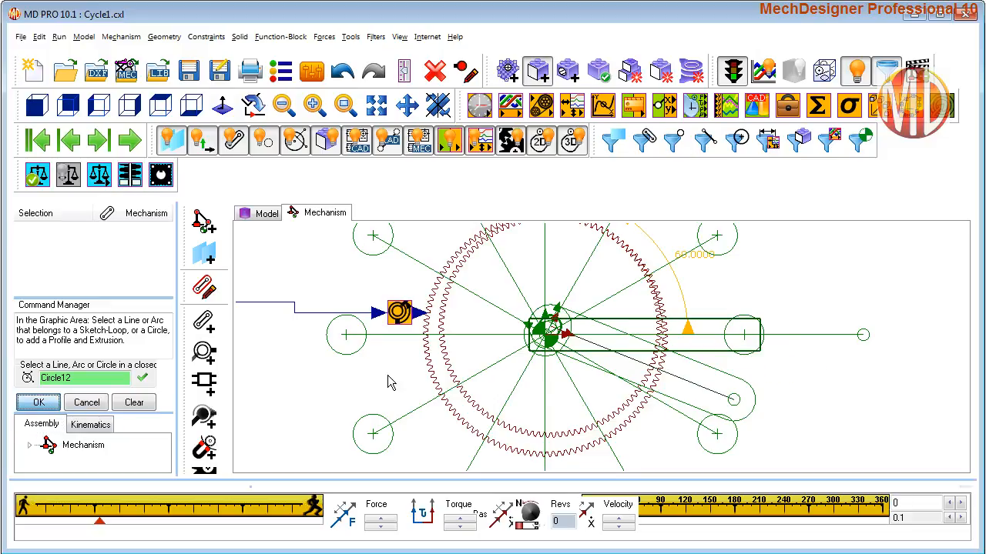
Set the base value of the rocker's motion dimension to 0 degrees.
double_click(682, 287)
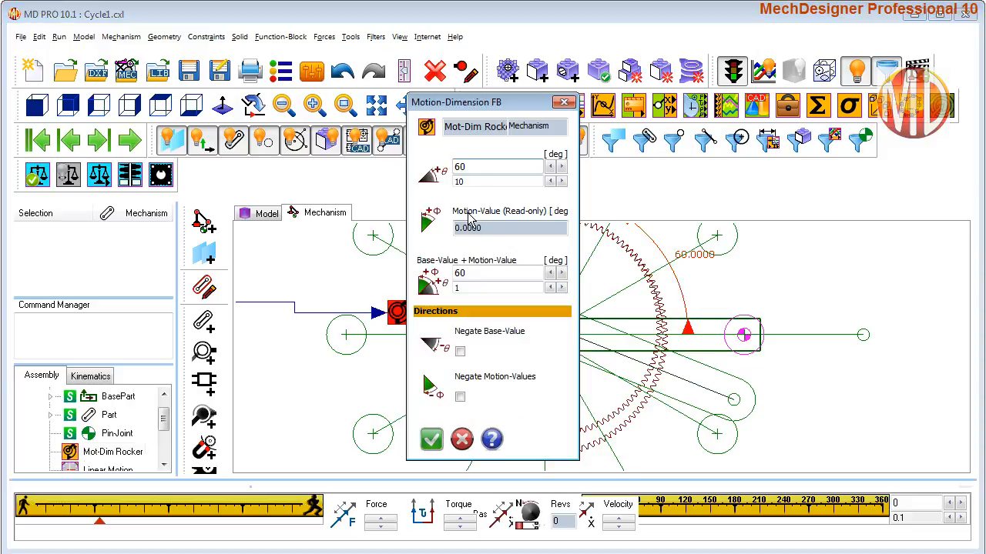
right_click(473, 166)
left_click(508, 178)
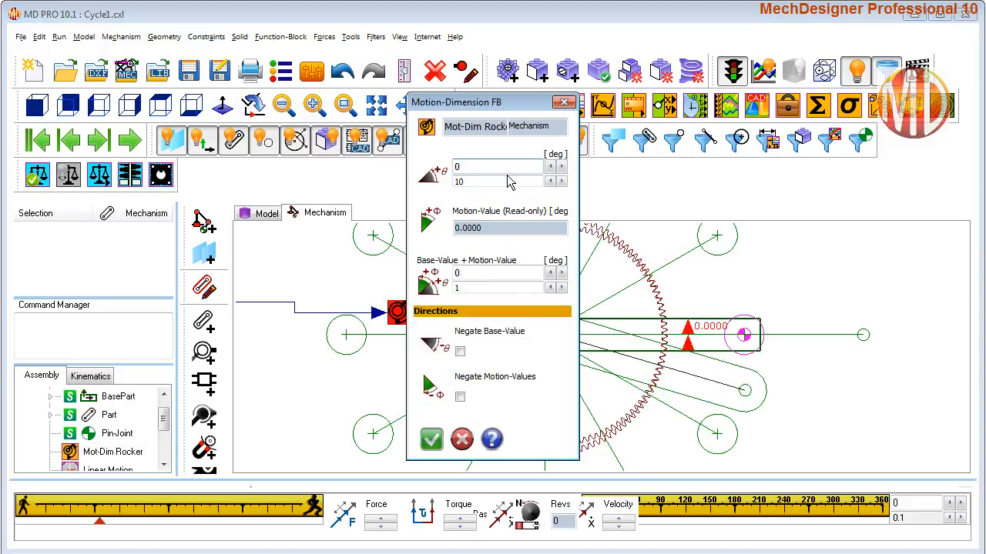
left_click(431, 439)
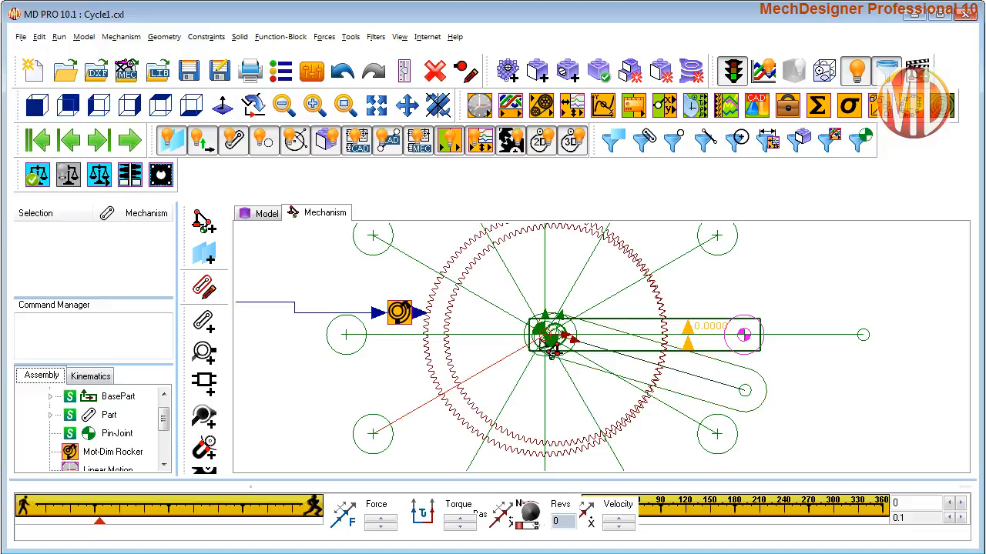
scroll(567, 347, "up", 1)
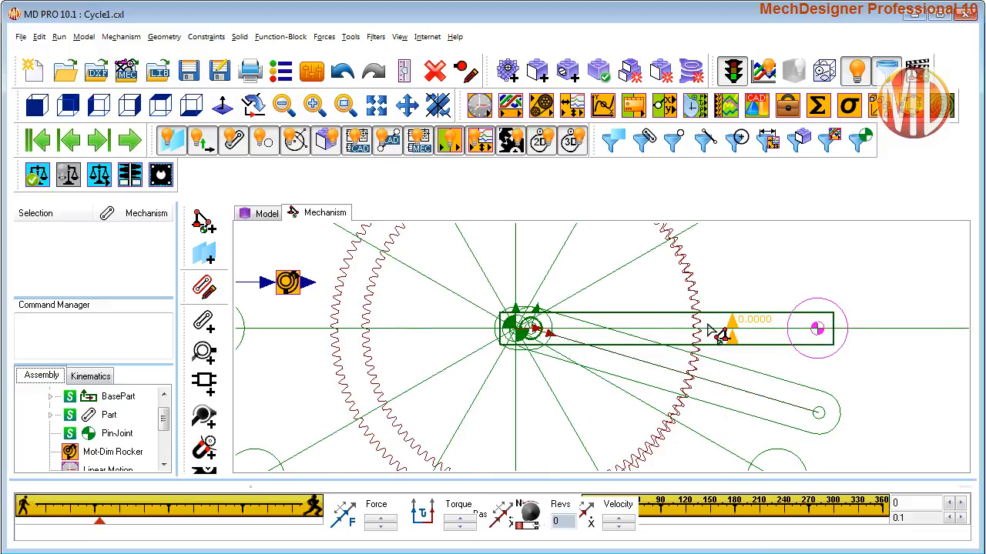
left_click(814, 329)
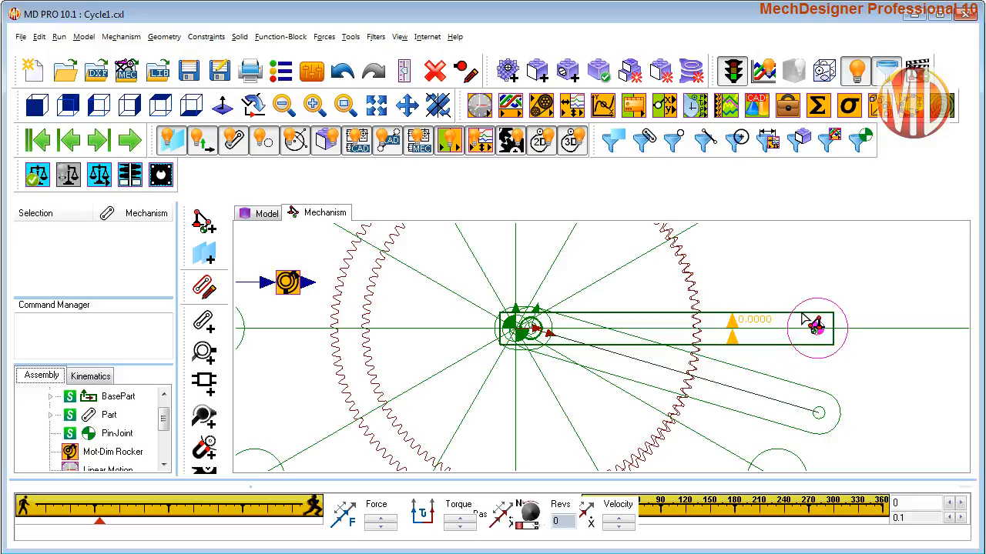
Add a 2D cam carried by the tilted part Part2, with the pin circle's profile as cam-follower.
scroll(871, 360, "down", 3)
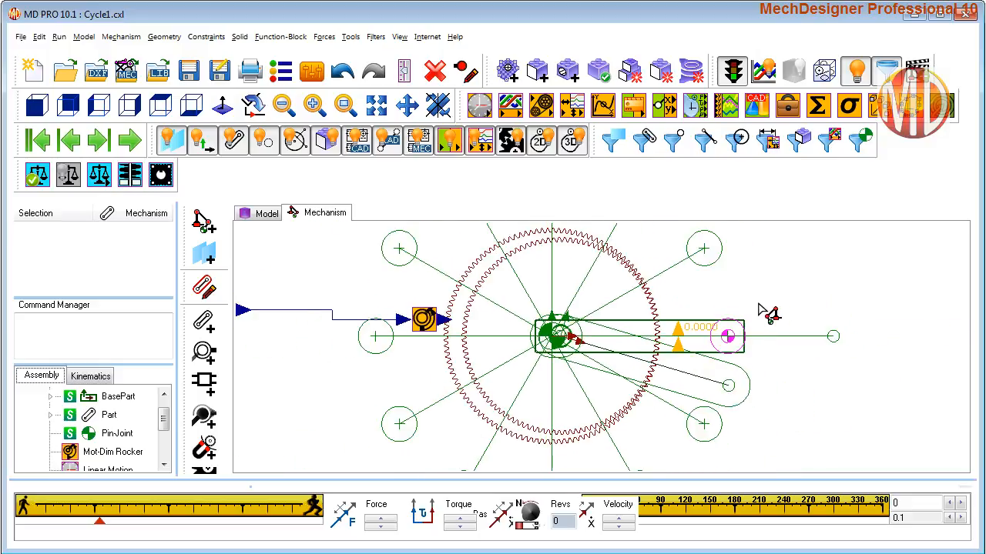
right_click(766, 240)
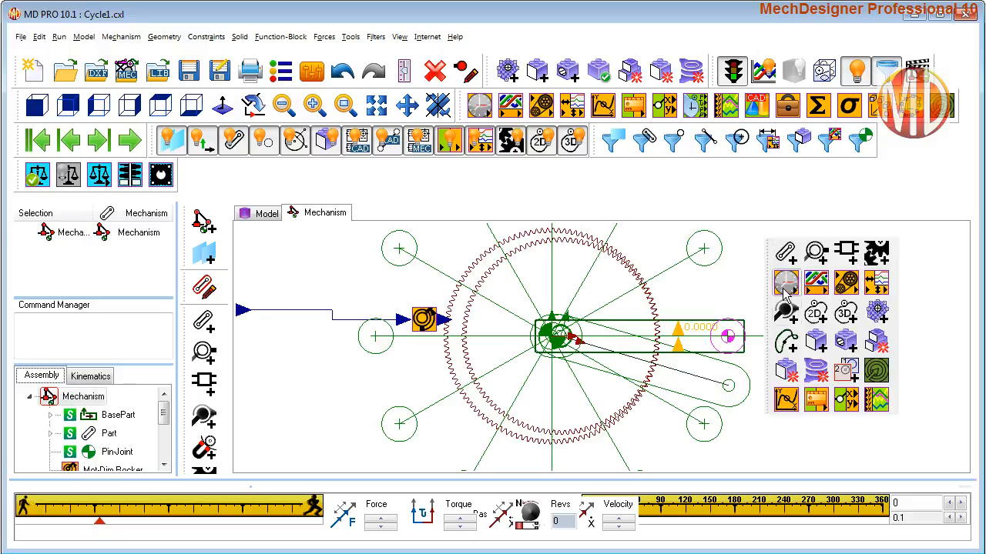
left_click(810, 322)
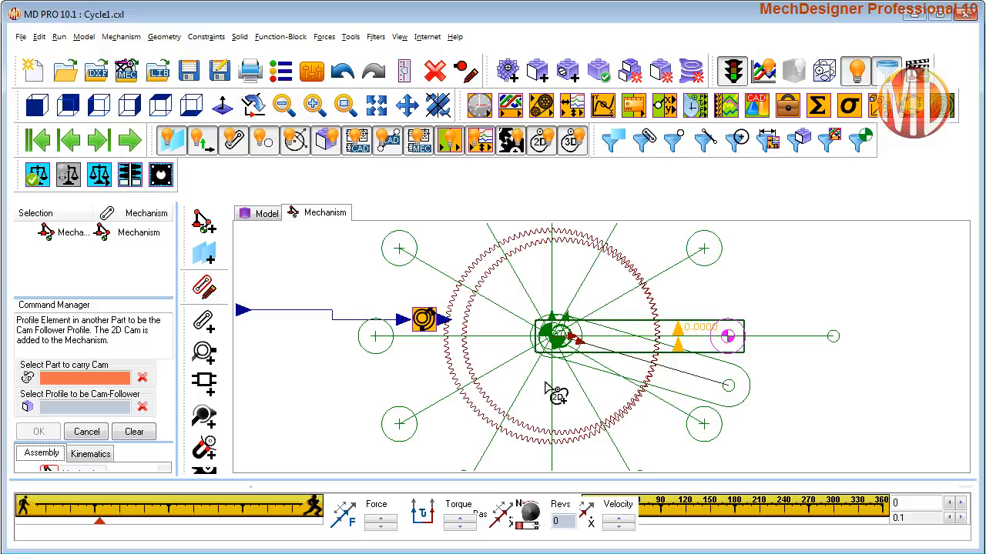
left_click(693, 401)
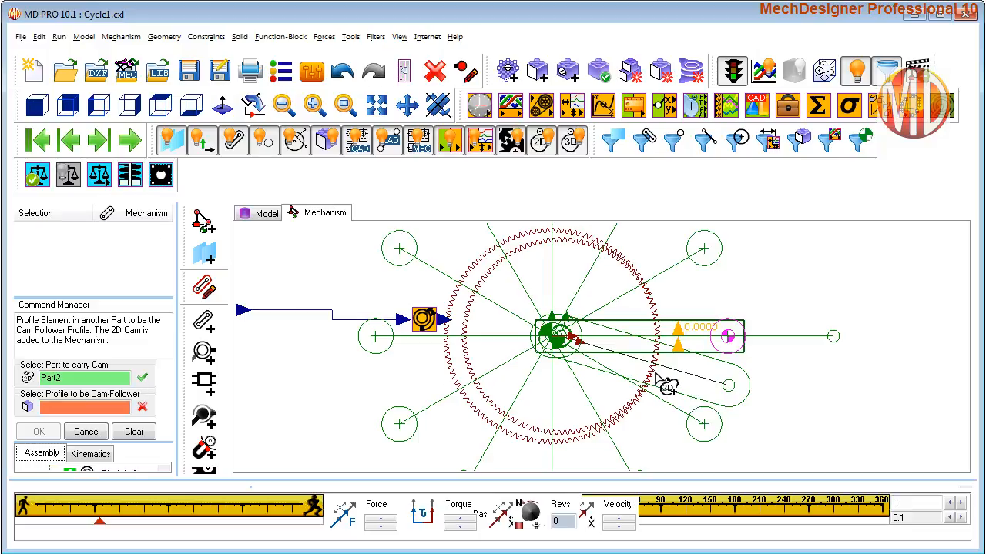
left_click(717, 352)
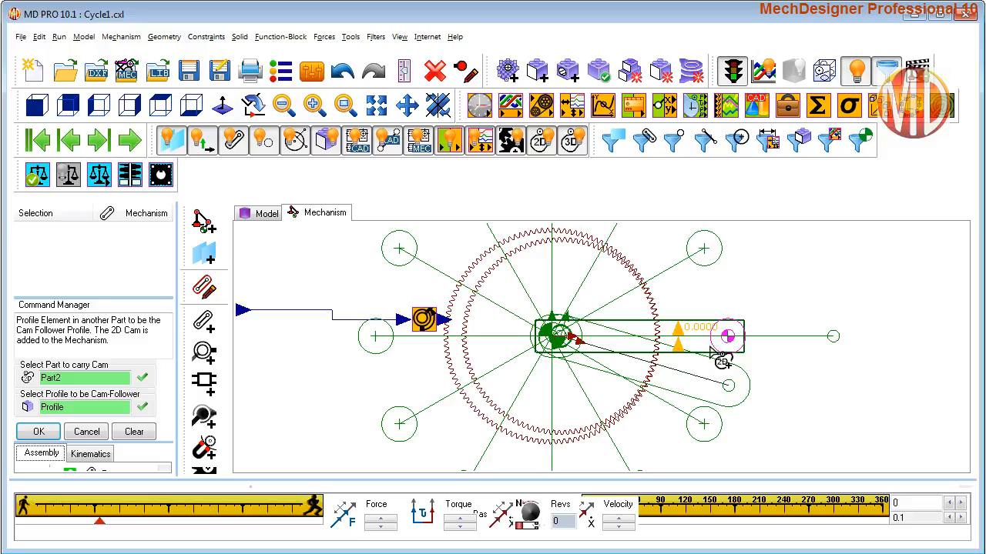
left_click(38, 434)
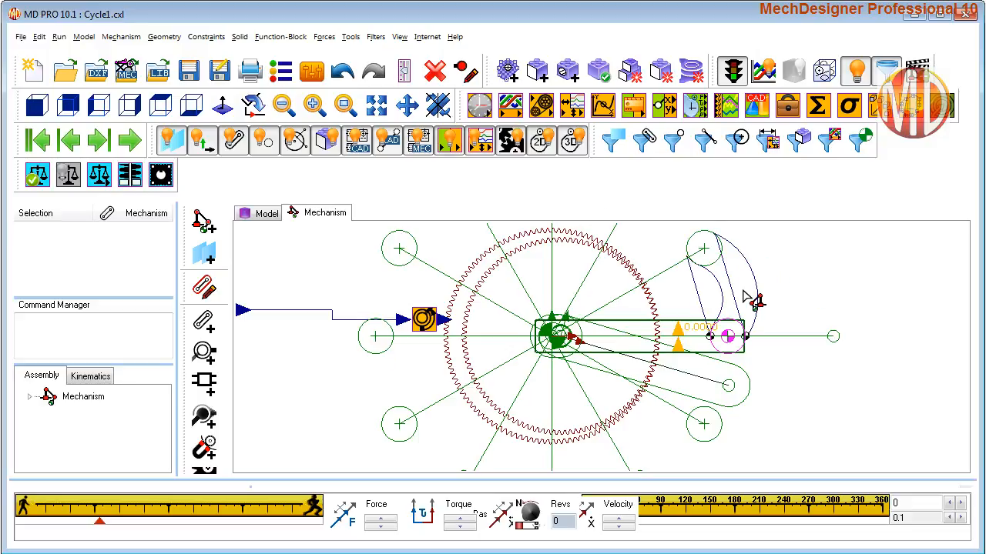
Move the motion-dimension block clear of the pin ring, beside the linear-motion block, and cycle the mechanism to preview the cam.
scroll(745, 296, "up", 2)
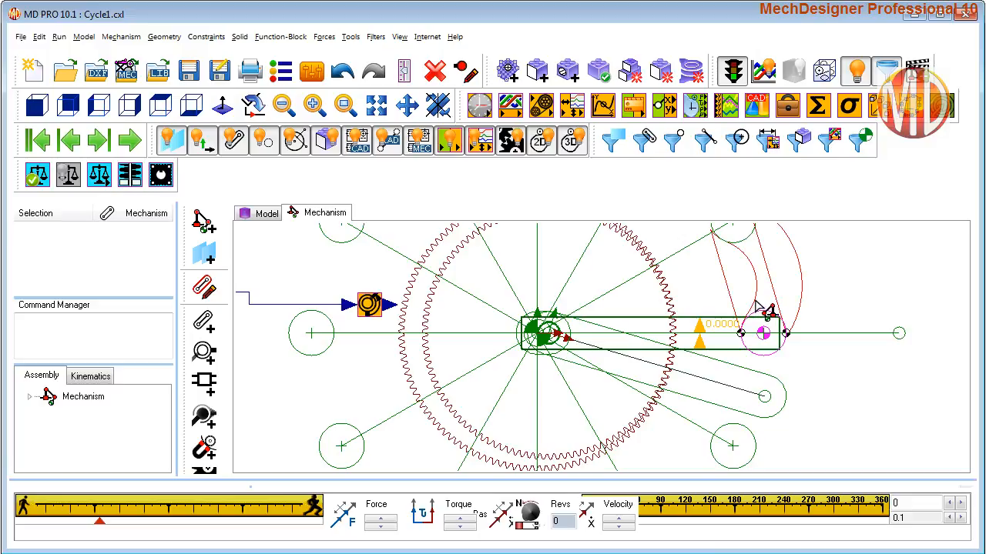
scroll(751, 277, "down", 2)
scroll(693, 285, "down", 2)
left_click_drag(377, 348, 303, 345)
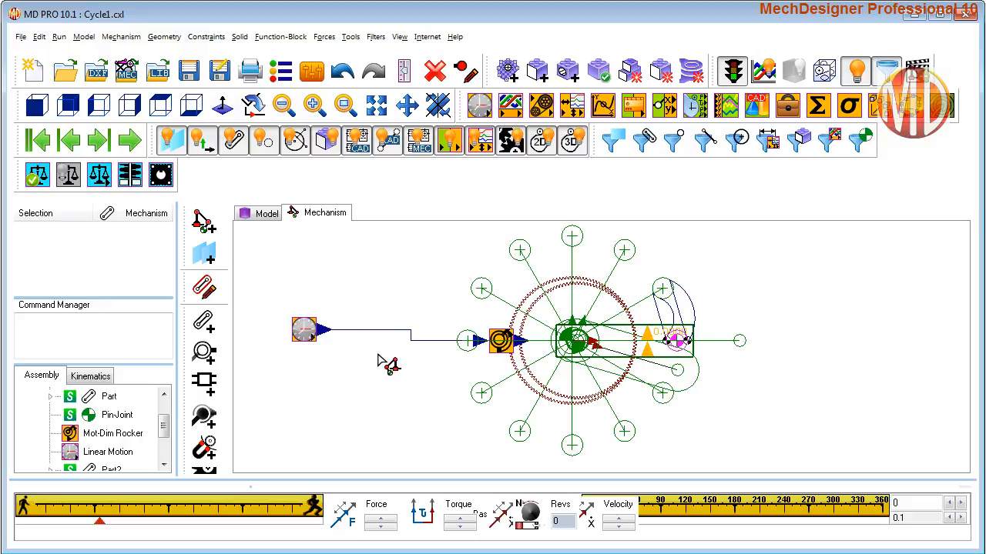
left_click_drag(493, 351, 388, 330)
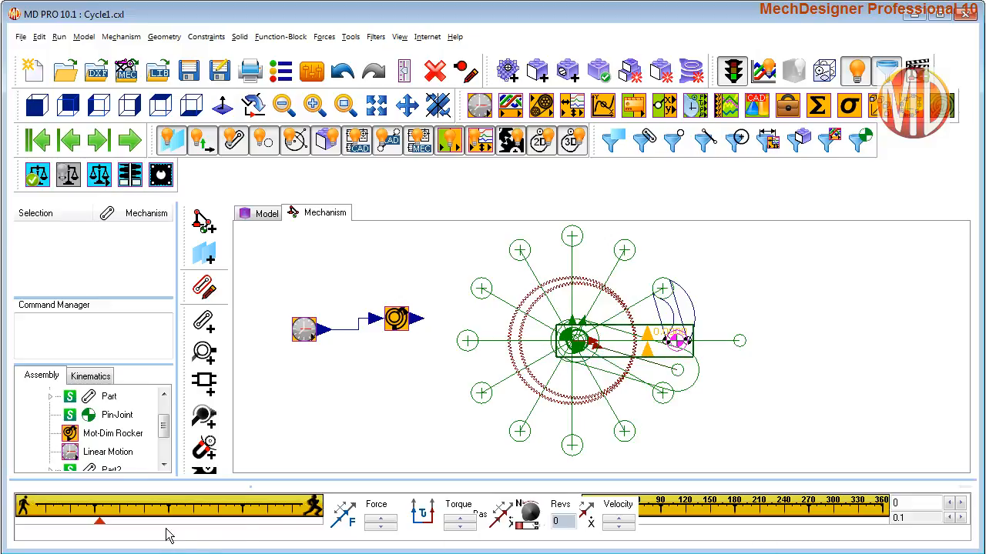
left_click(129, 139)
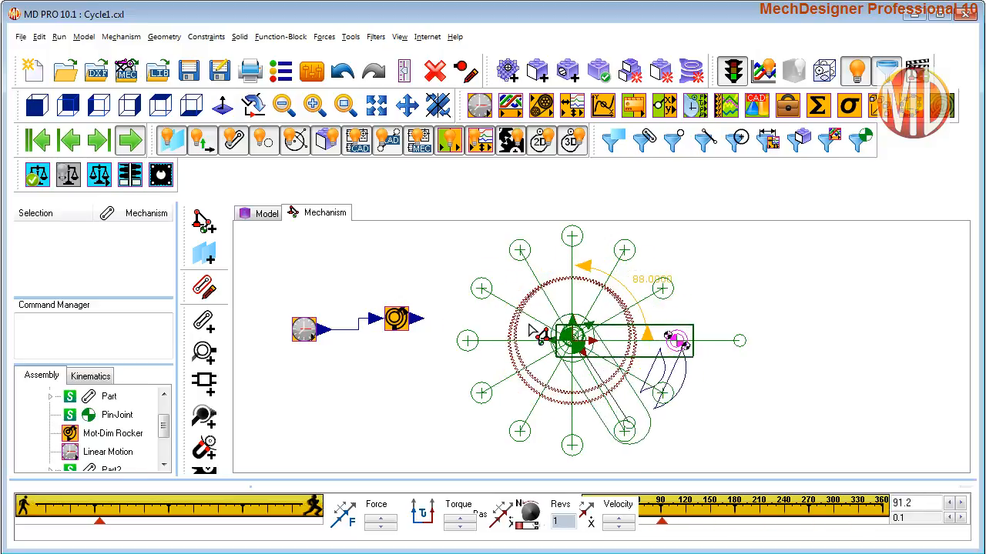
left_click(132, 142)
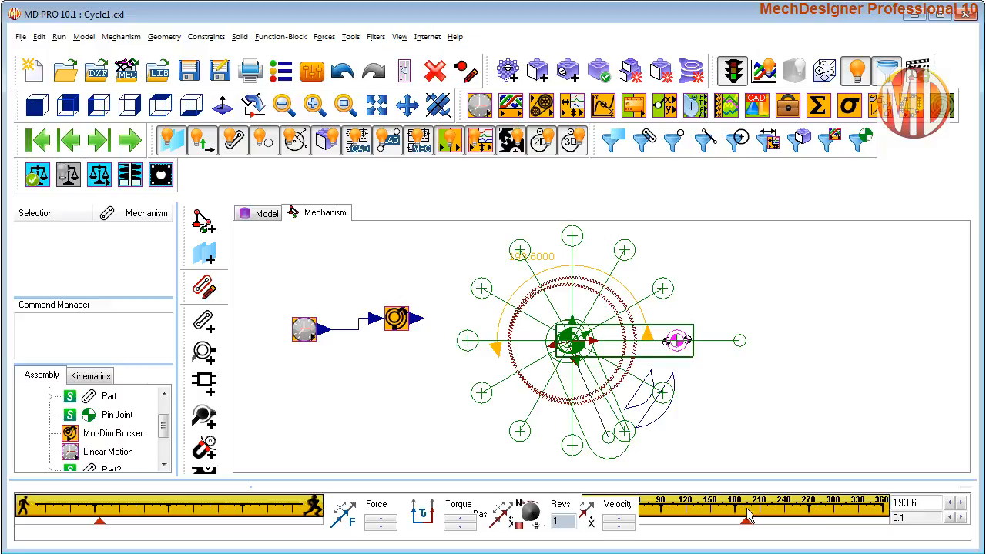
Replace the direct wire between the linear-motion and motion-dimension blocks with a Gearing block wired between them.
left_click(355, 329)
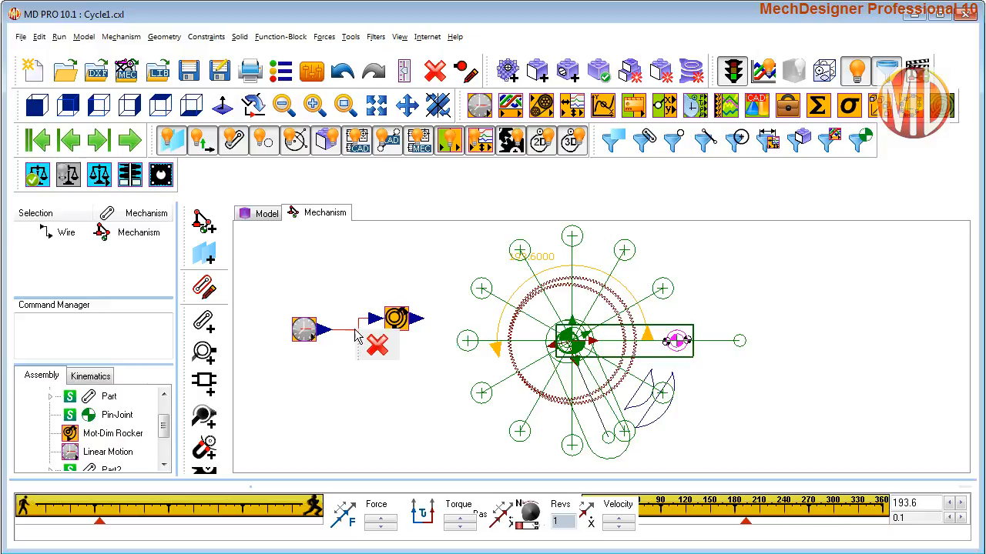
left_click(377, 346)
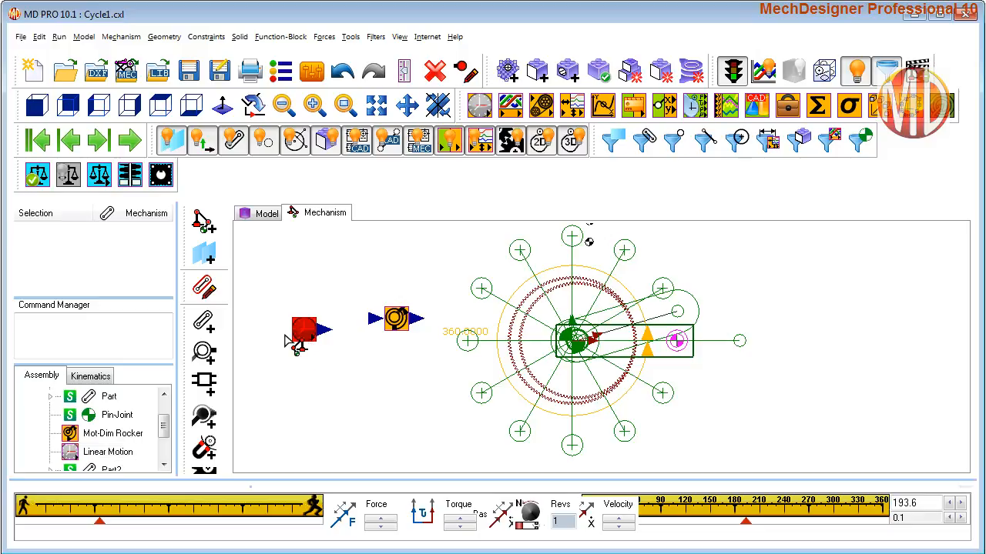
right_click(287, 269)
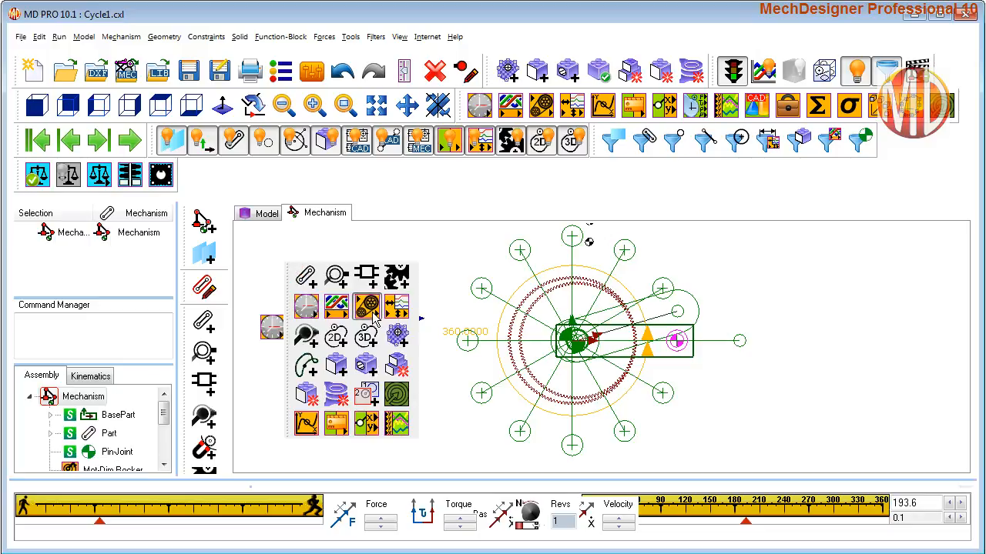
left_click(373, 315)
left_click(330, 314)
left_click_drag(293, 337, 312, 330)
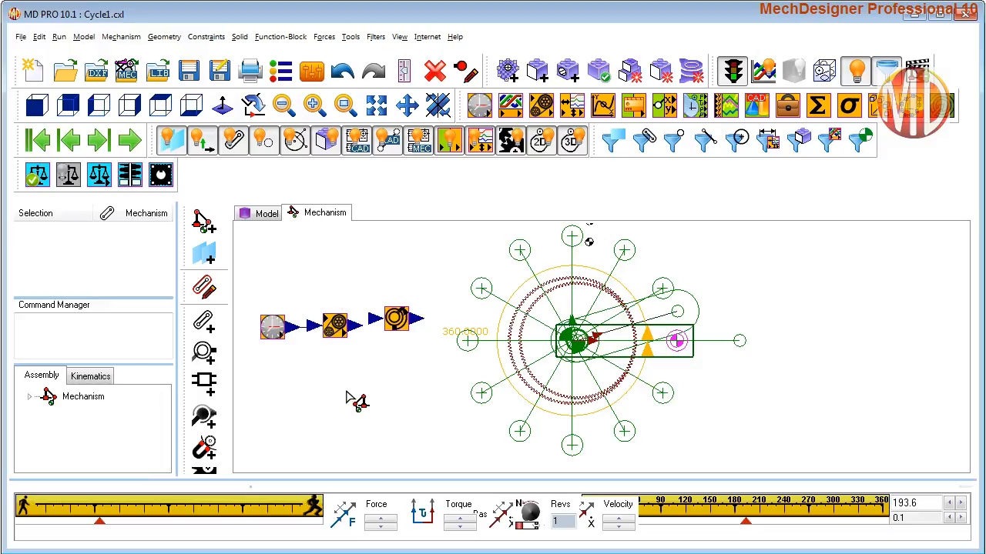
left_click_drag(358, 327, 376, 327)
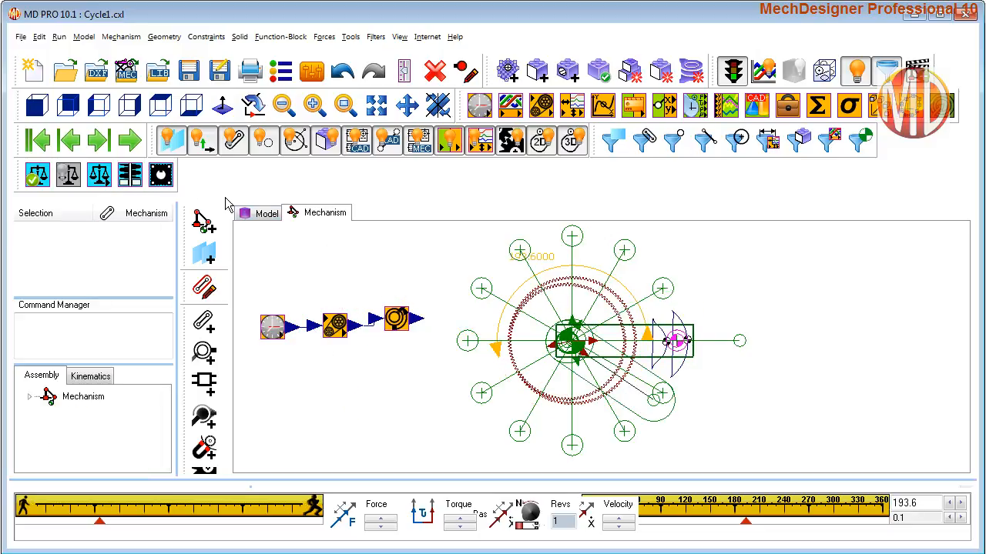
Return the mechanism to its home position and set the Gearing block's gearing ratio to 12.
left_click(37, 140)
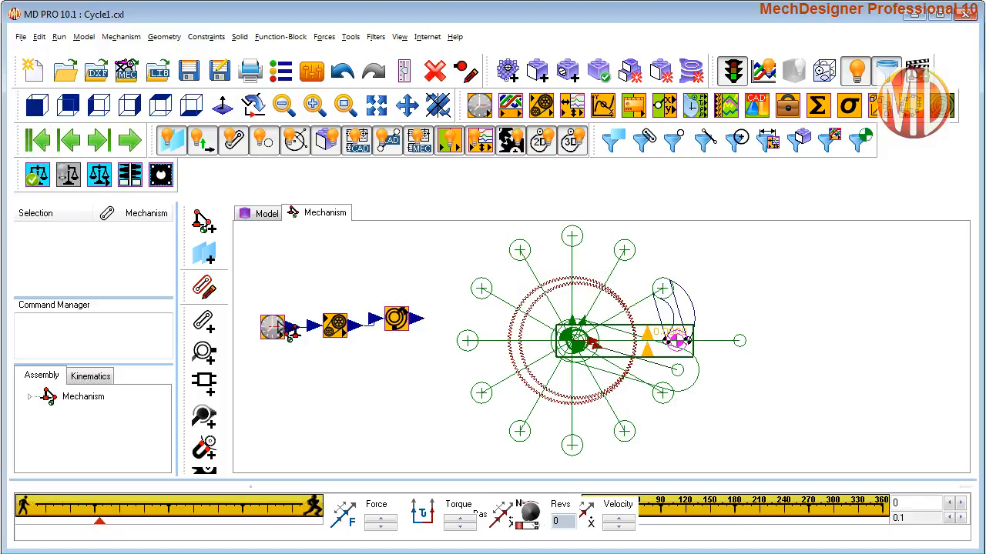
double_click(341, 334)
left_click_drag(526, 92, 218, 110)
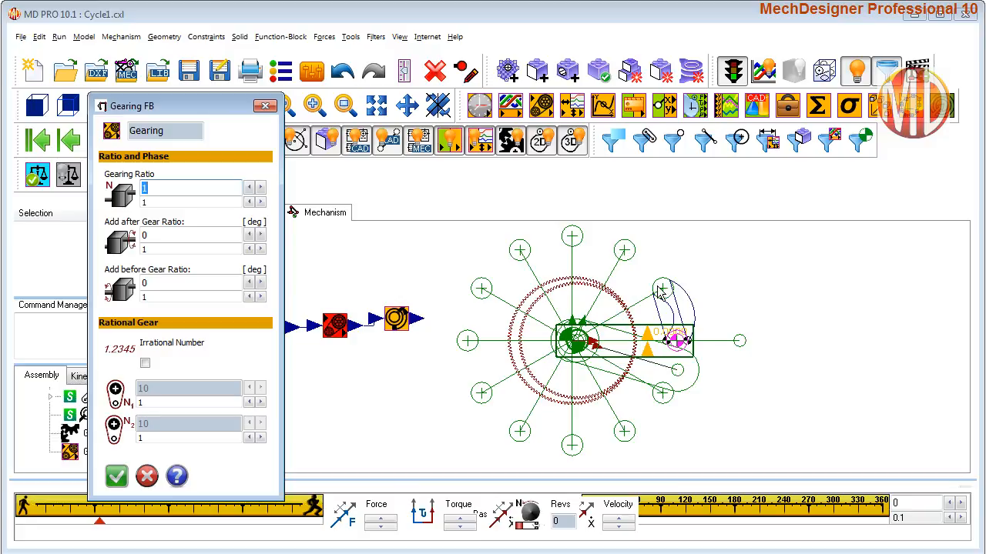
left_click(260, 189)
left_click(260, 190)
left_click(260, 189)
left_click(260, 189)
left_click(260, 190)
left_click(260, 189)
left_click(260, 189)
left_click(261, 189)
left_click(261, 189)
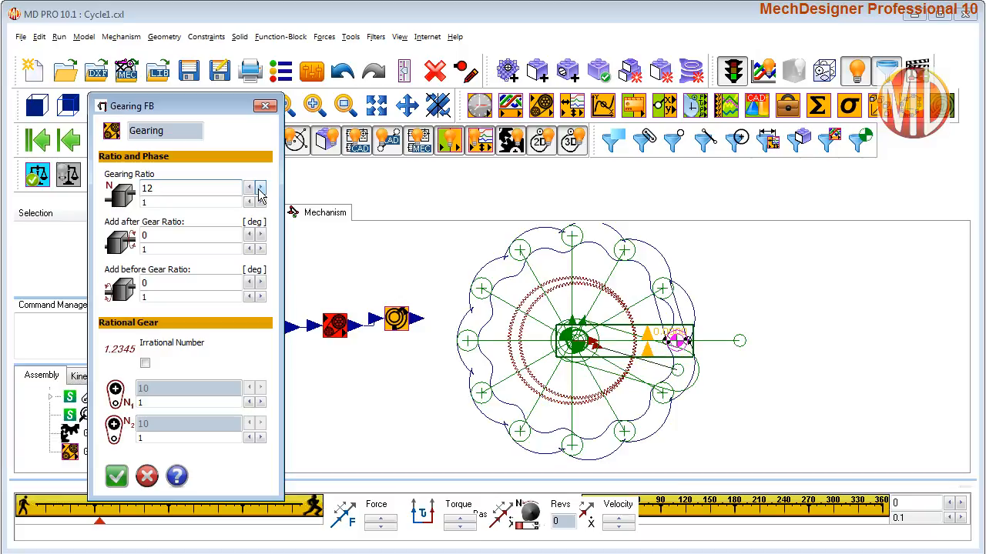
left_click(116, 476)
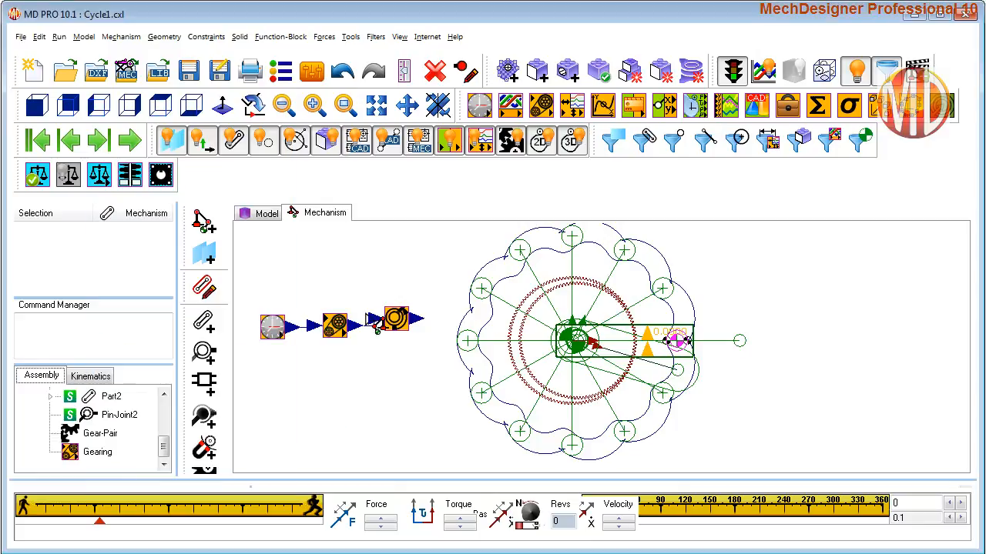
Hide the outer cam profile, Cam 2, in the 2D cam's visibility settings, keeping Cam 1 shown.
scroll(704, 285, "up", 3)
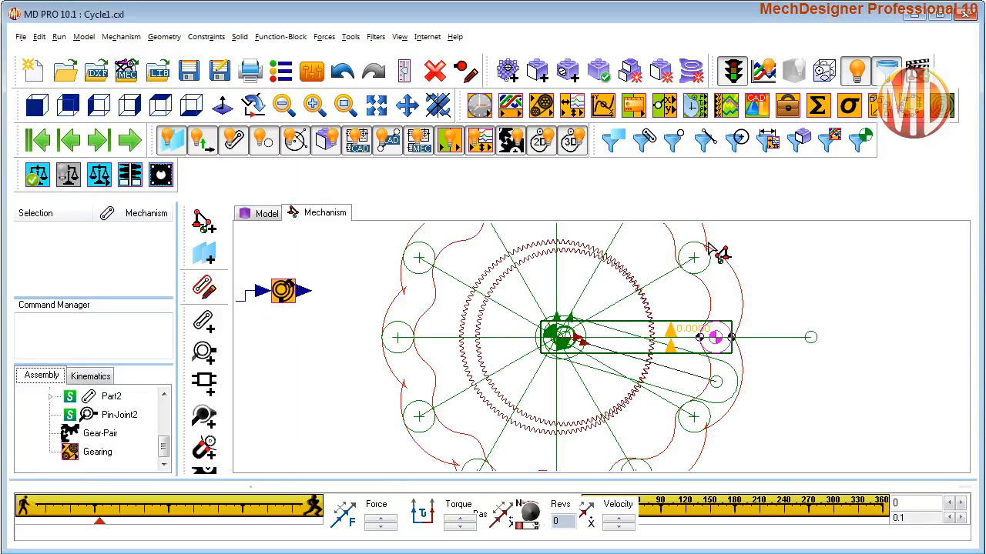
left_click(744, 286)
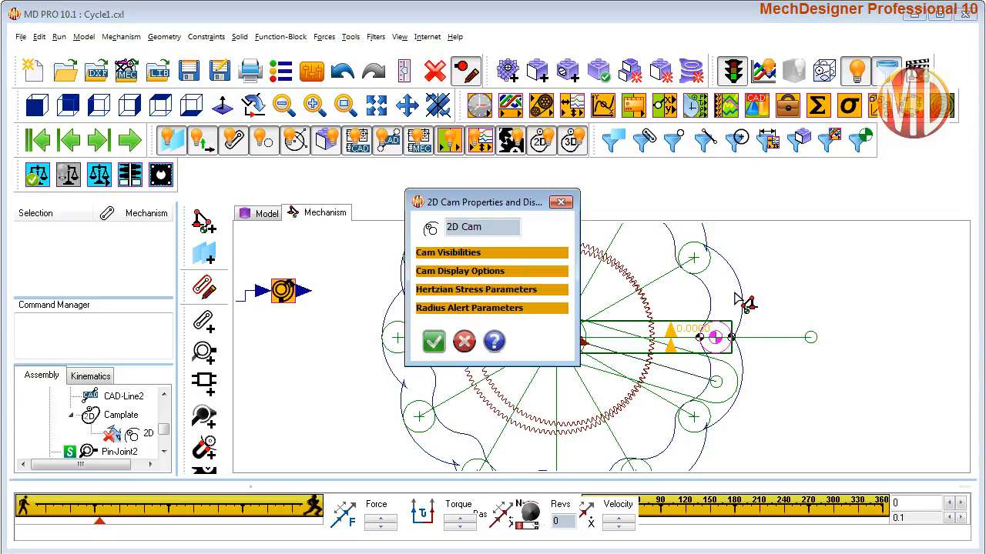
left_click(466, 253)
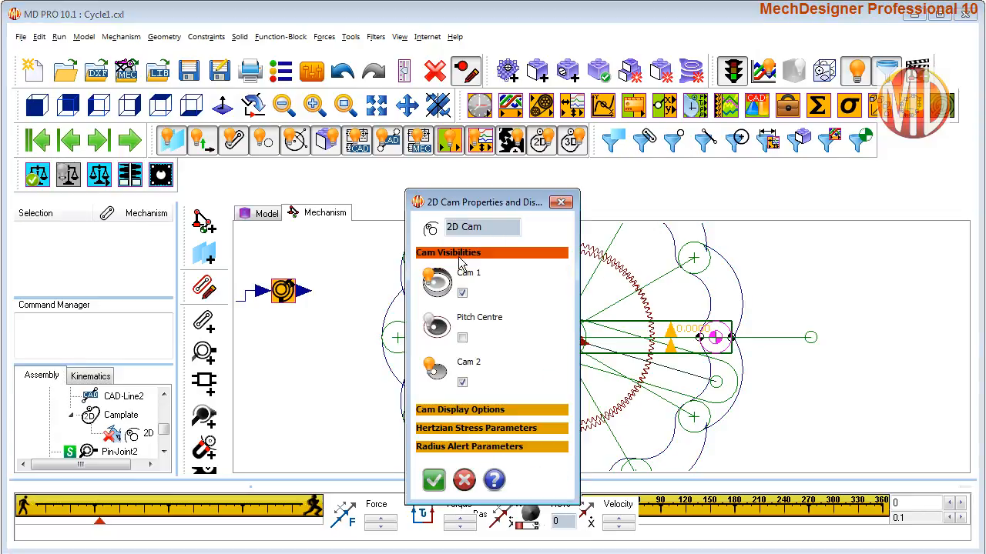
left_click(462, 294)
left_click(462, 293)
left_click(462, 381)
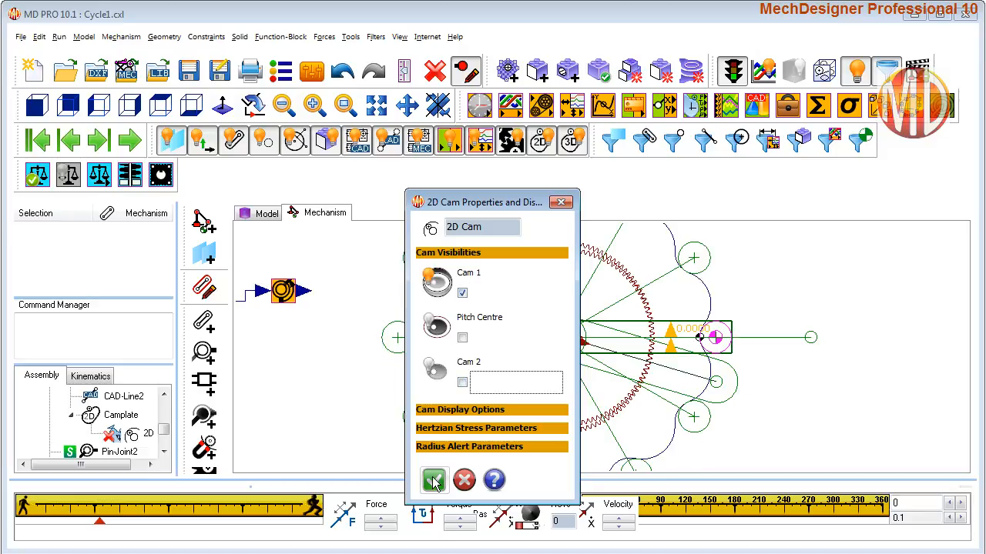
left_click(435, 482)
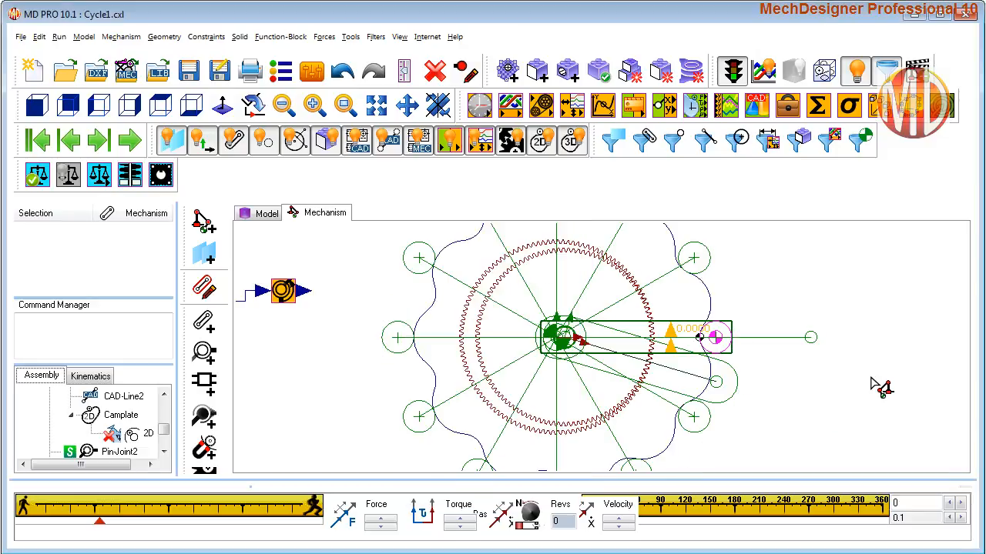
Cycle the mechanism at a slower speed to check the cam against the pins, and return it to the home position.
scroll(879, 386, "up", 2)
scroll(867, 379, "down", 4)
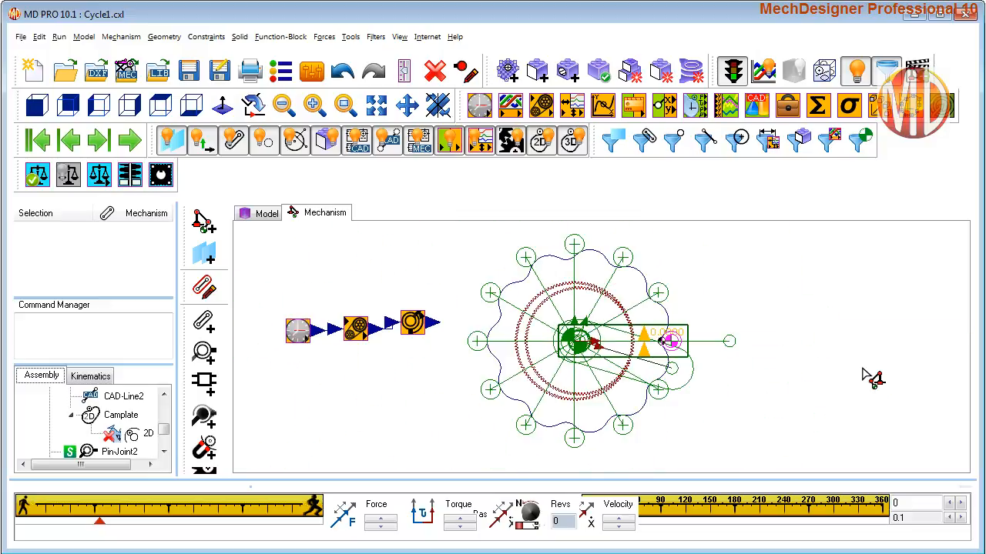
key("alt+c")
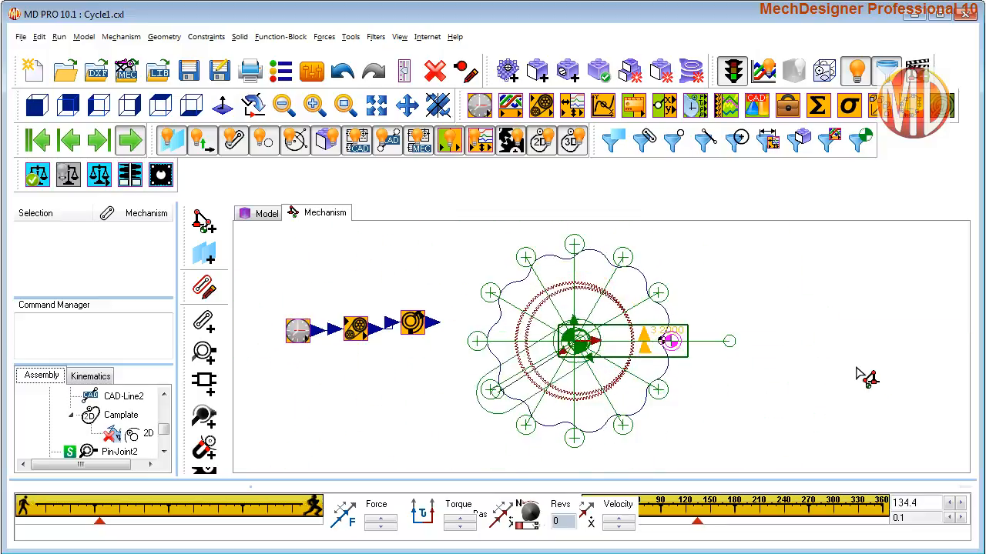
left_click_drag(183, 511, 118, 510)
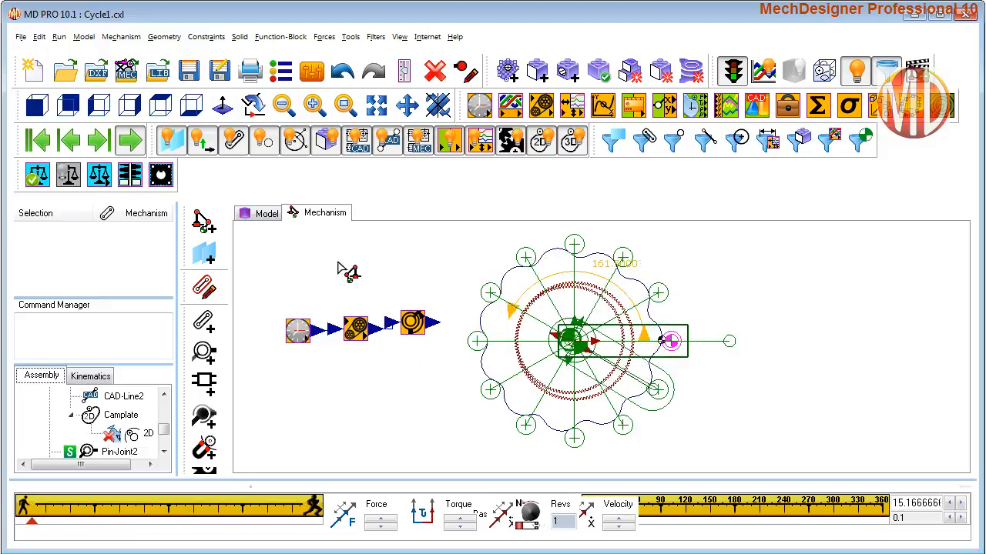
left_click(39, 139)
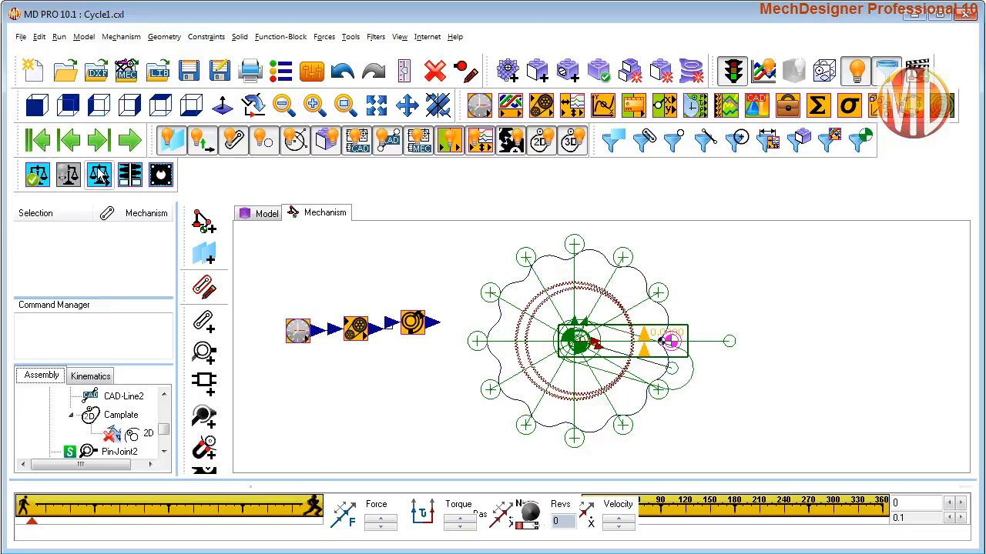
Add a Cam Data block beside the pin circle and link it to the 2D cam.
scroll(722, 357, "up", 2)
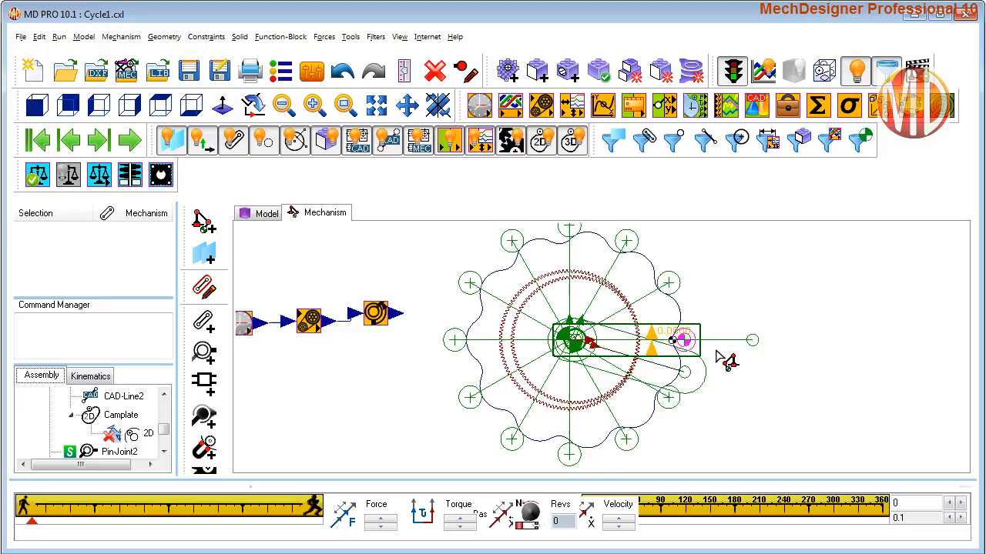
scroll(735, 358, "up", 3)
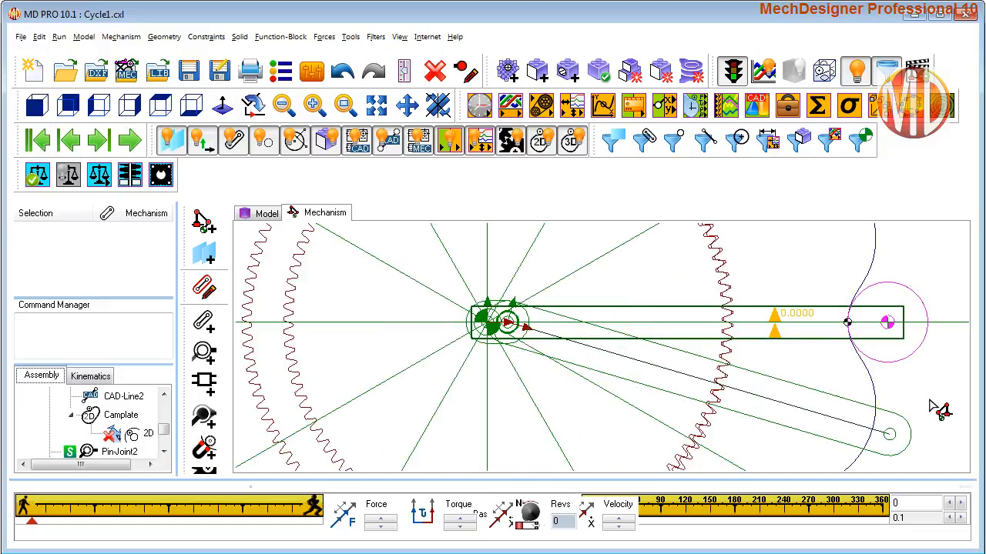
middle_click_drag(936, 408, 532, 411)
scroll(477, 397, "up", 2)
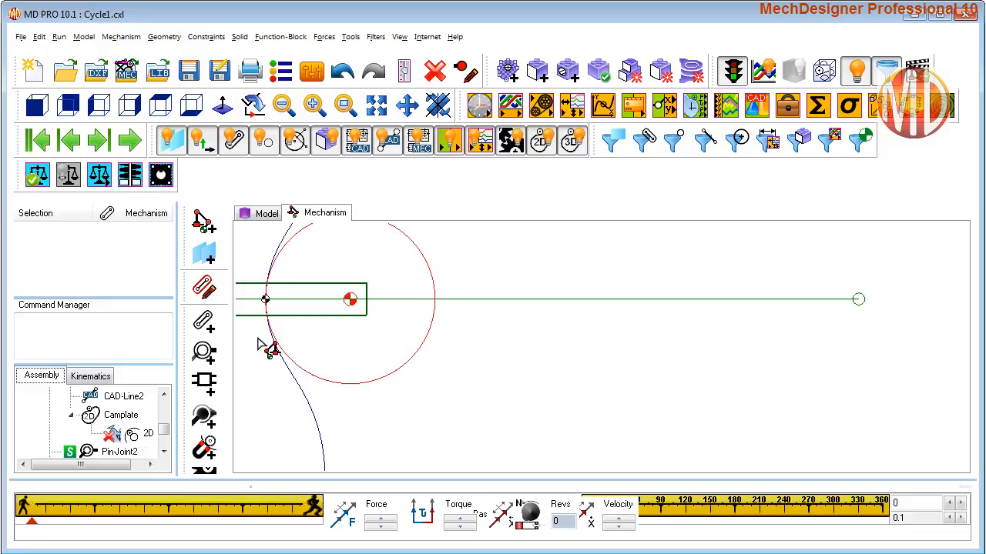
scroll(454, 388, "down", 2)
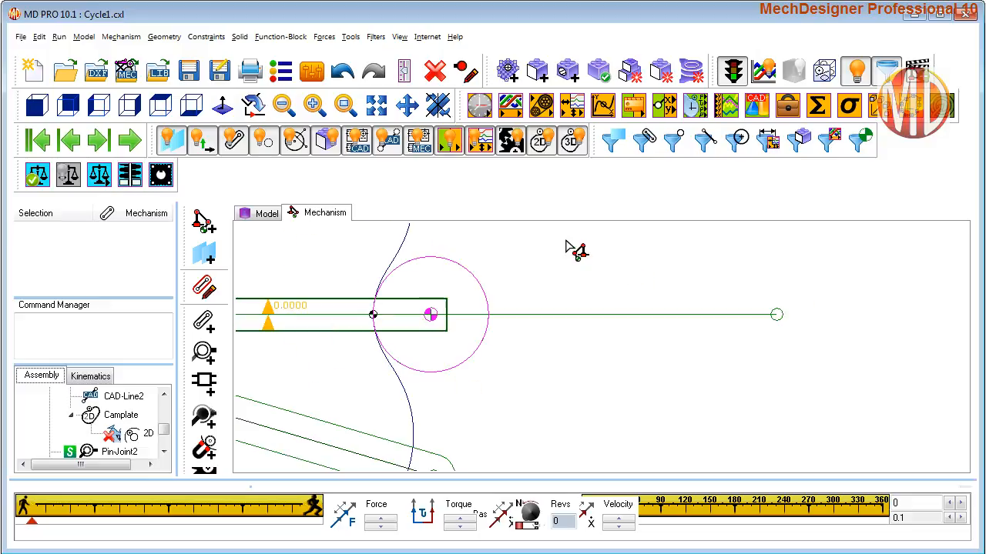
left_click(689, 117)
left_click(584, 293)
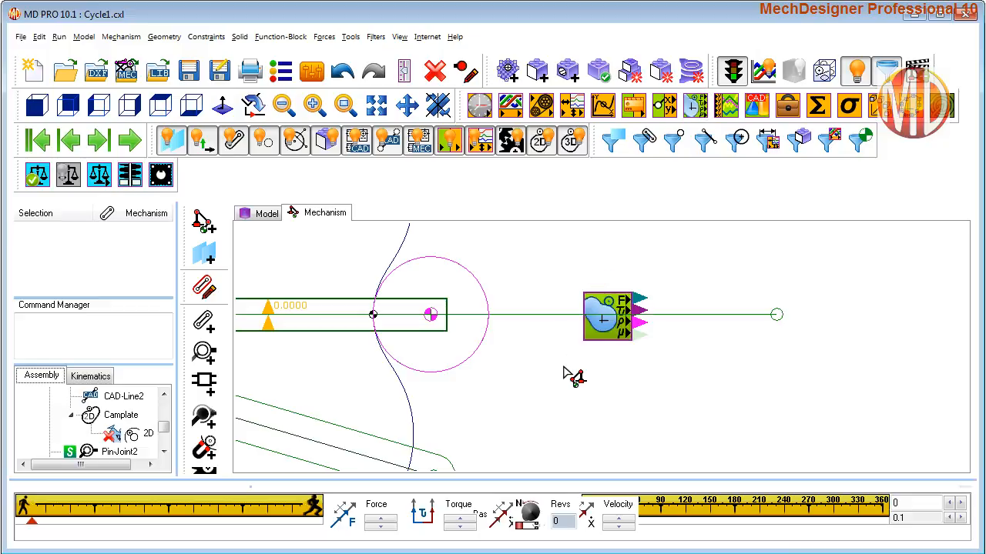
double_click(601, 341)
left_click_drag(502, 218, 264, 143)
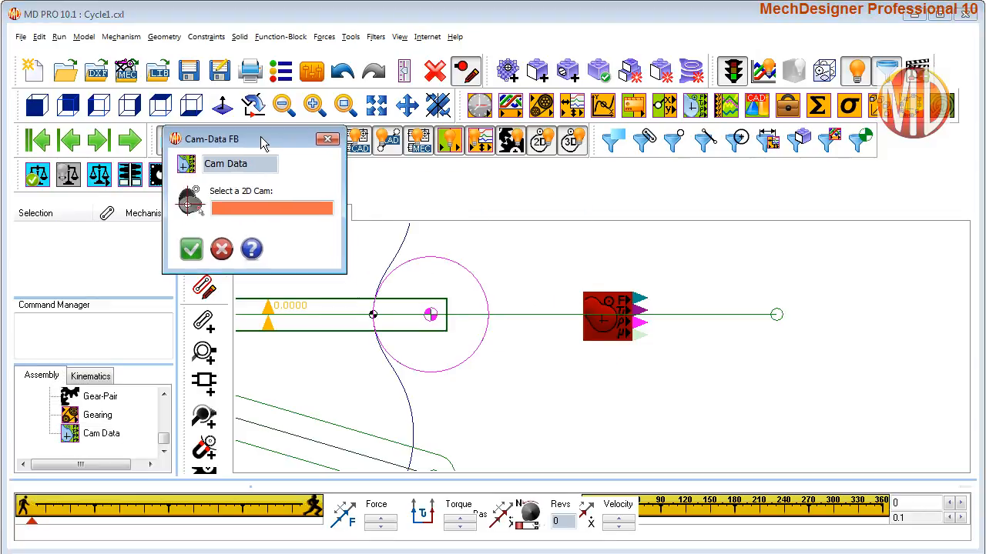
left_click(401, 248)
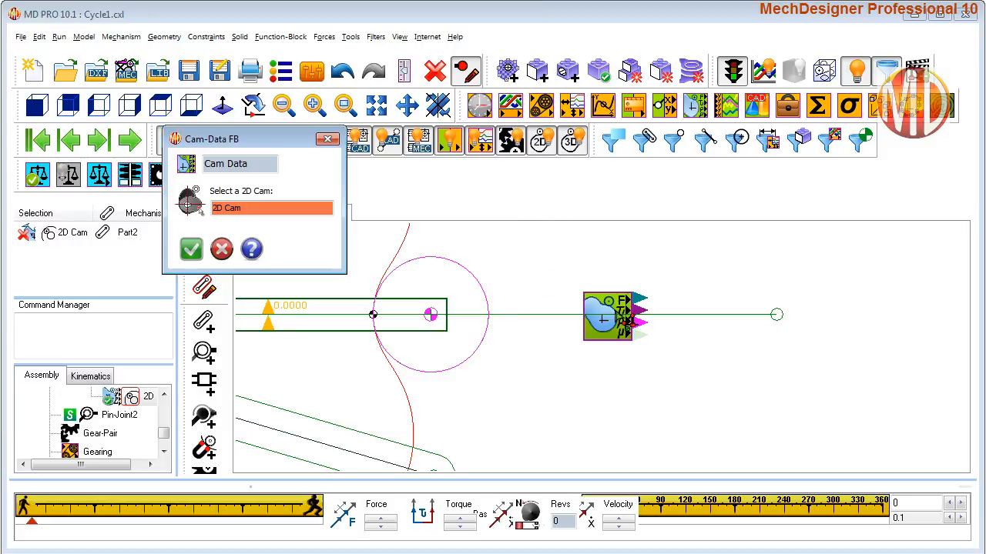
left_click(191, 248)
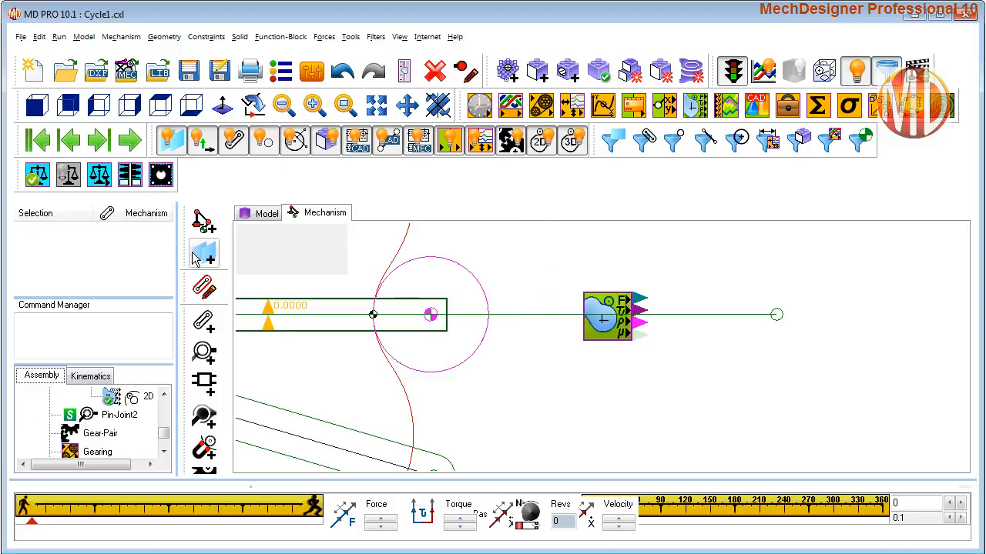
Add a Graph block beside the Cam Data block and wire the radius-of-curvature output to its first Y input.
left_click(574, 256)
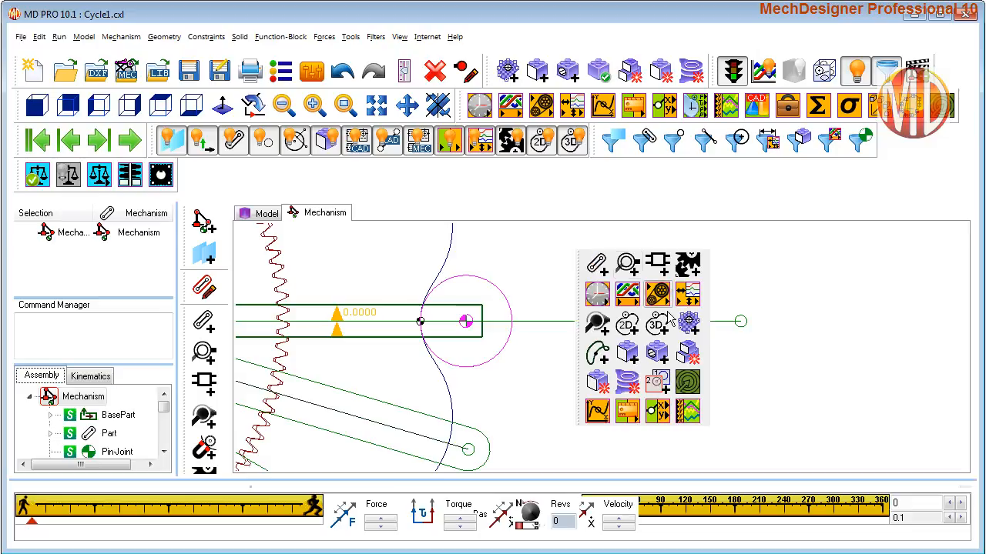
left_click(698, 415)
left_click(801, 344)
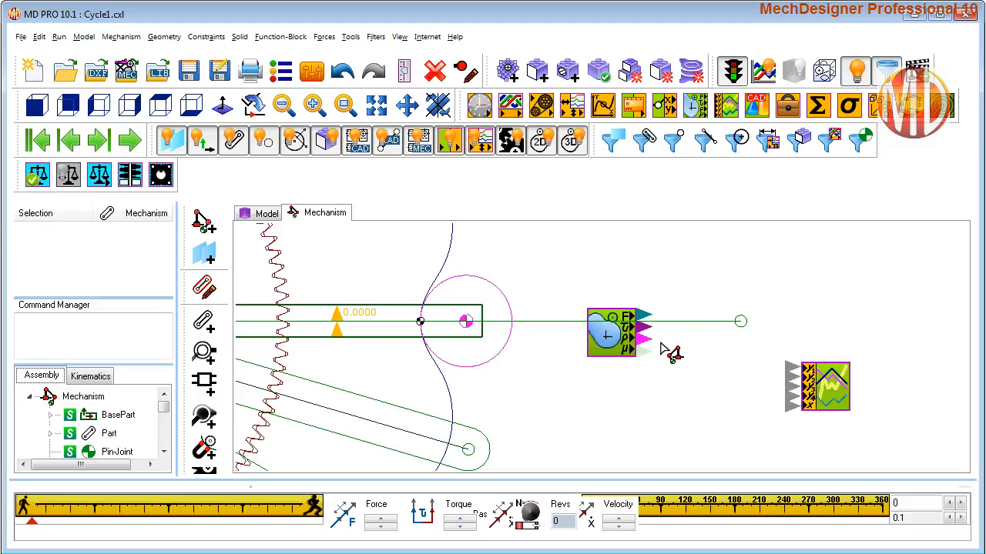
left_click(651, 339)
left_click(790, 368)
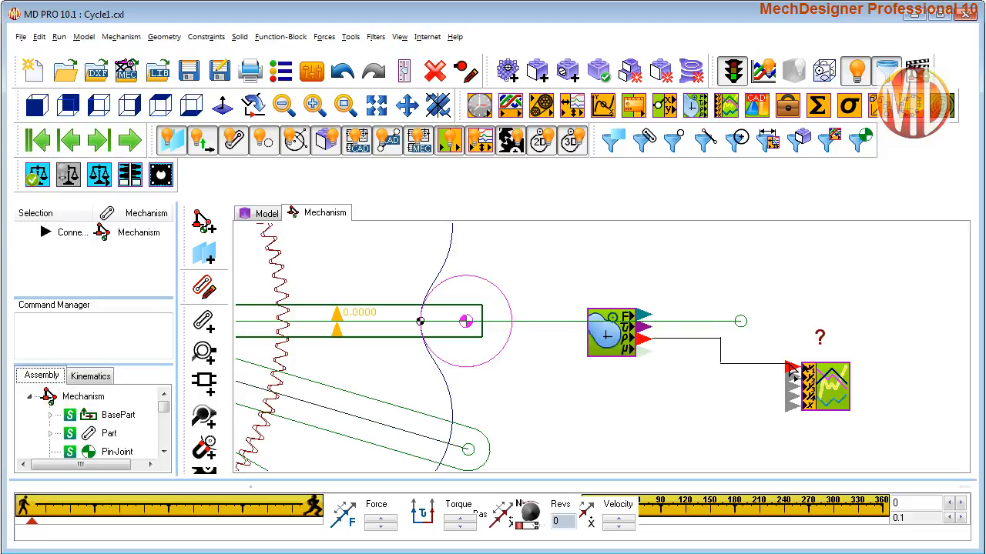
Open the graph, plot Rad of Curvature2 as Y1, and widen the graph window.
double_click(819, 403)
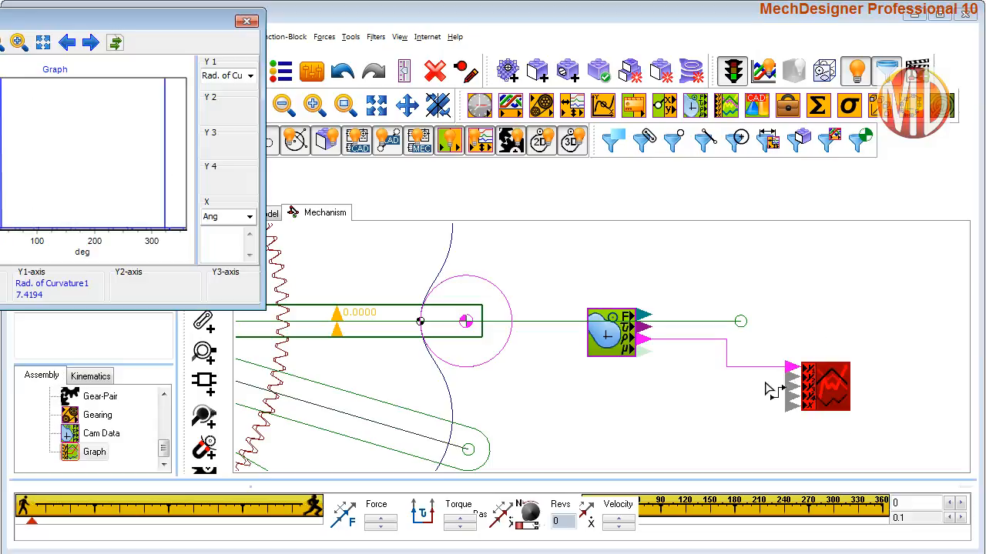
left_click(251, 75)
left_click(227, 99)
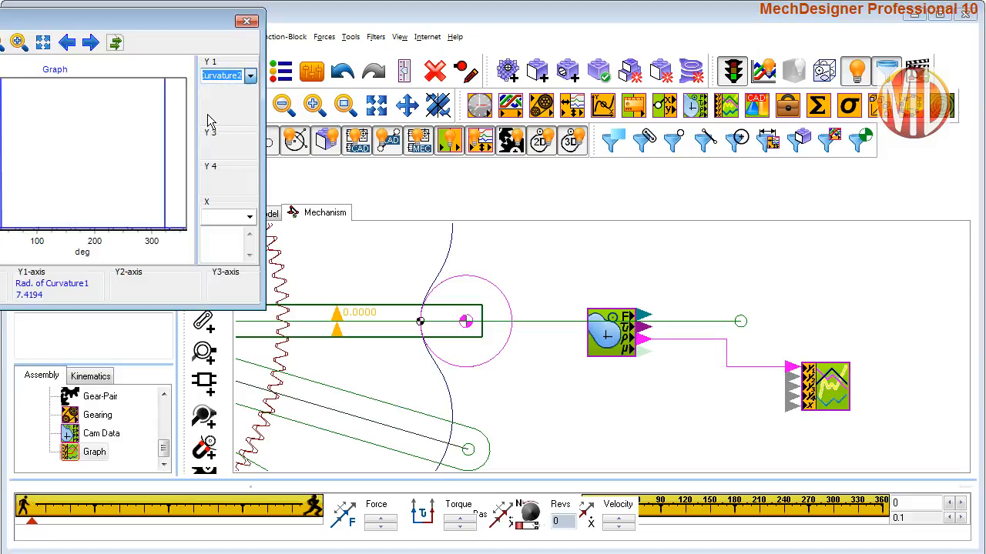
left_click_drag(262, 191, 801, 184)
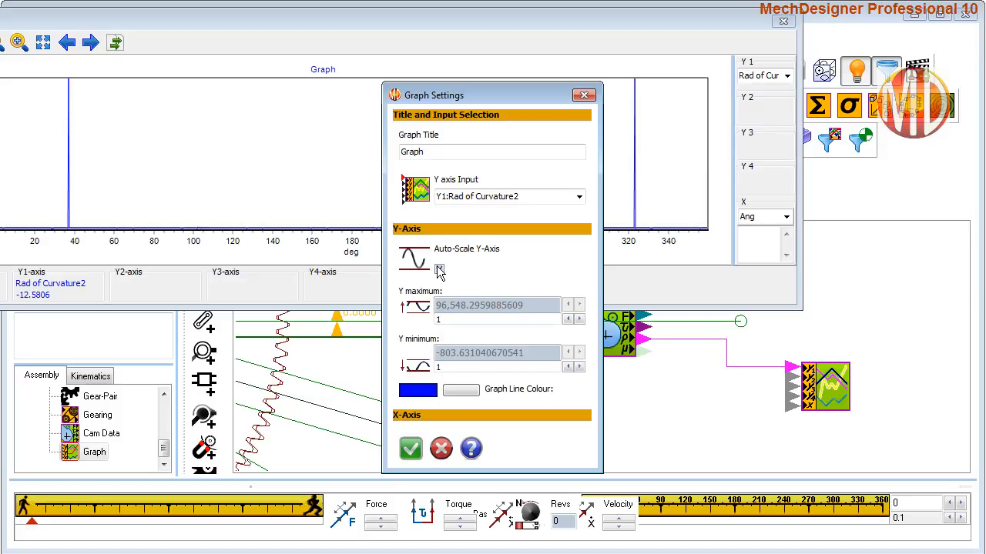
Turn off the graph's Y-axis auto-scaling and set the Y maximum to 100 and the Y minimum to -100.
left_click(439, 267)
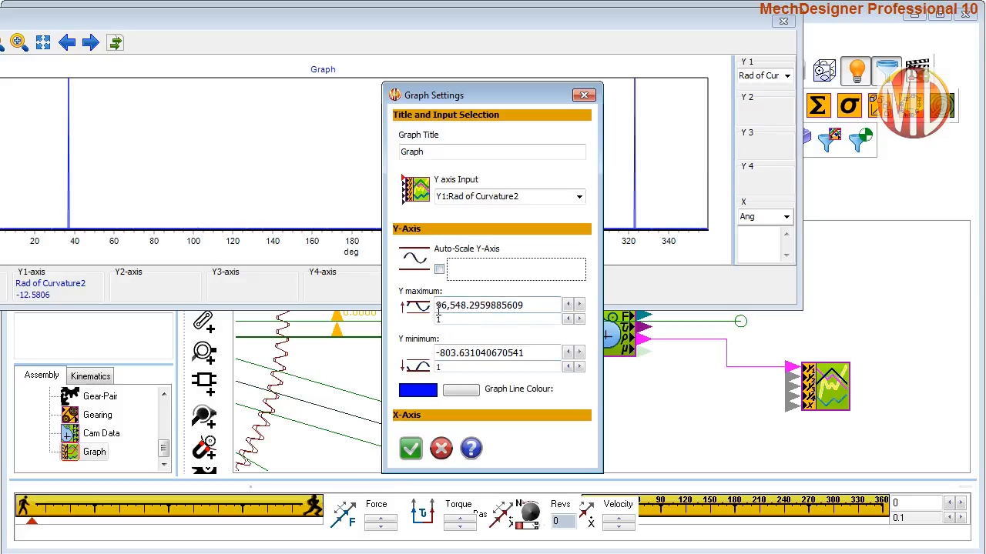
left_click_drag(437, 308, 588, 309)
type("100")
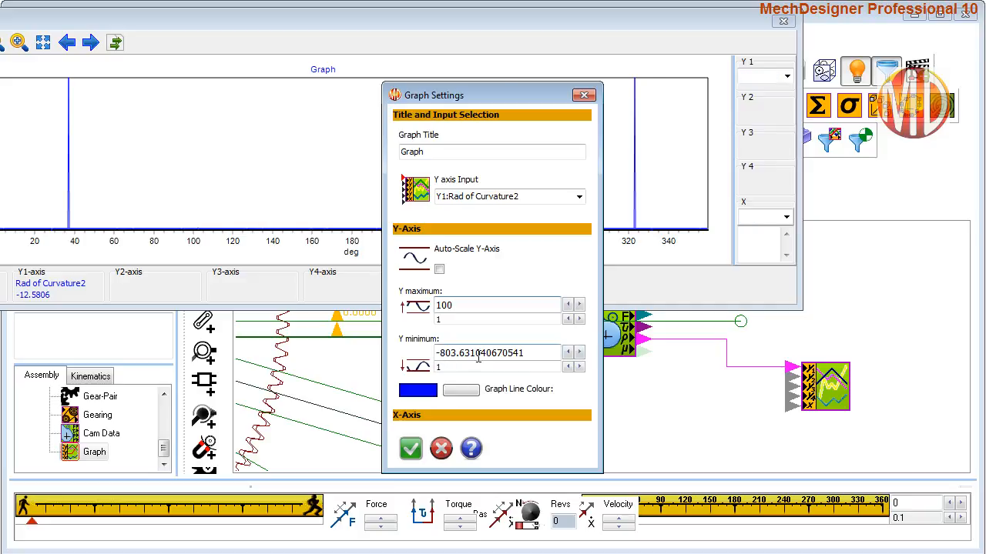
left_click_drag(442, 353, 599, 362)
type("-100")
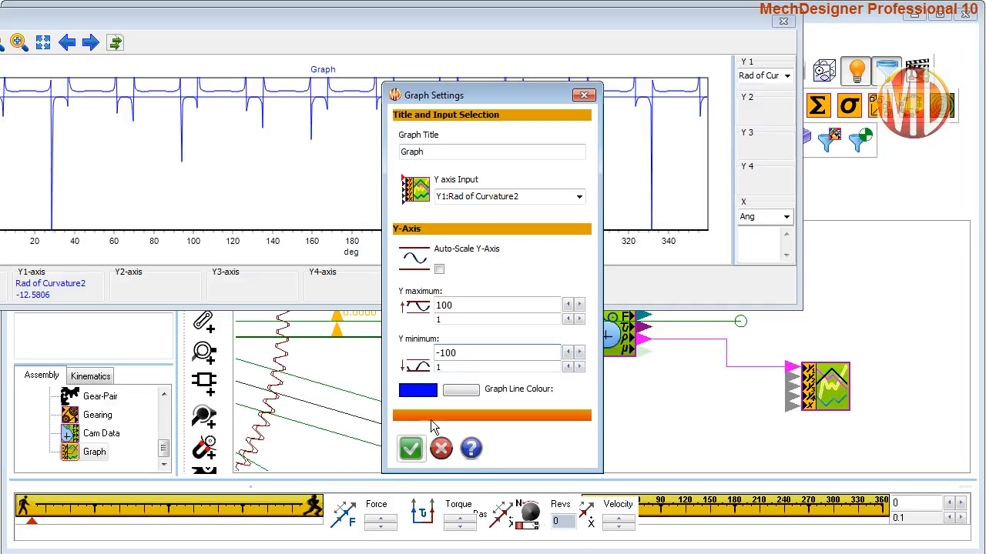
left_click(412, 455)
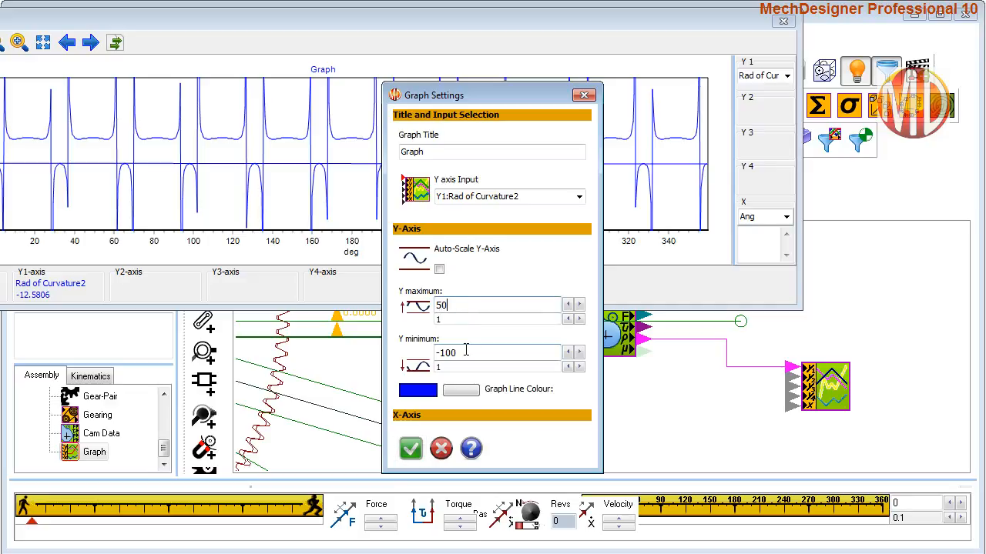
Narrow the graph's Y-axis range to a maximum of 50 and a minimum of -50.
key("BackSpace")
key("BackSpace")
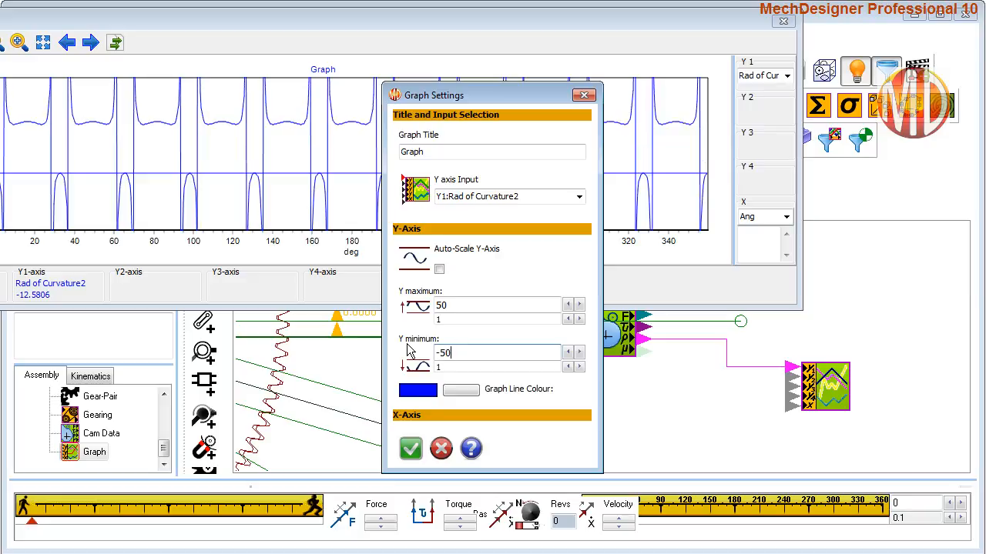
left_click(411, 448)
Move the graph cursor to the negative peak near 98 degrees to read the cam's radius of curvature there.
left_click_drag(152, 160, 191, 200)
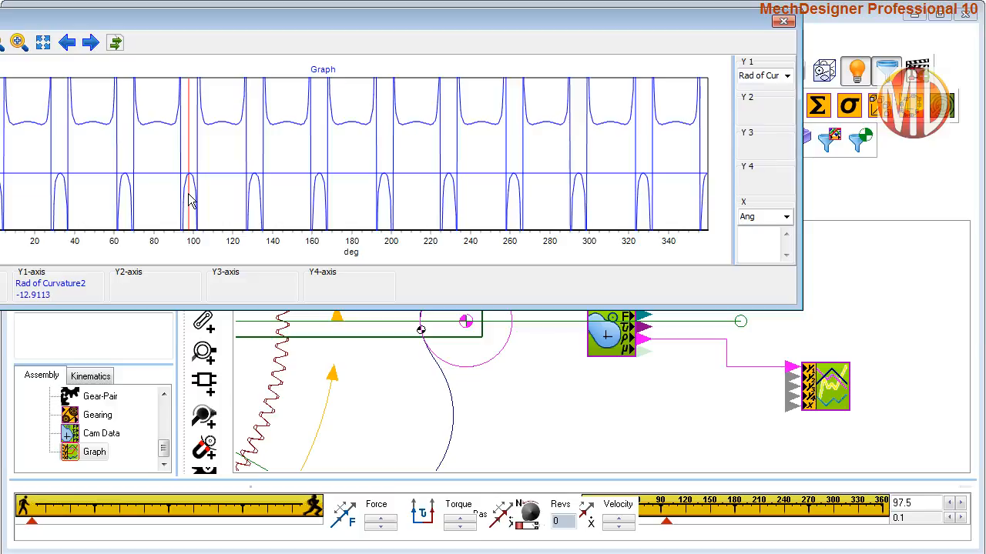
mouse_move(192, 200)
left_mouse_down()
mouse_move(166, 183)
mouse_move(191, 202)
left_mouse_up()
left_click_drag(189, 165, 191, 164)
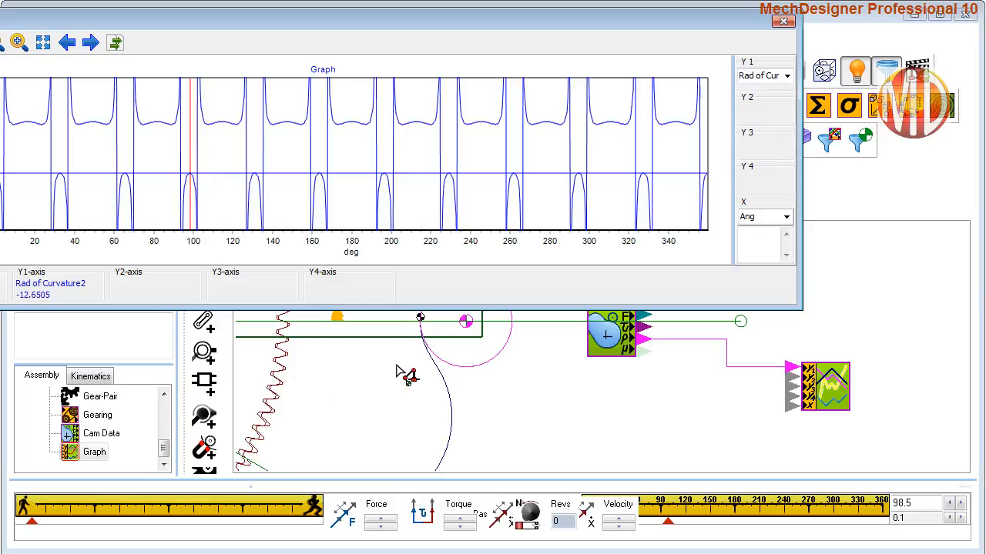
scroll(459, 404, "down", 2)
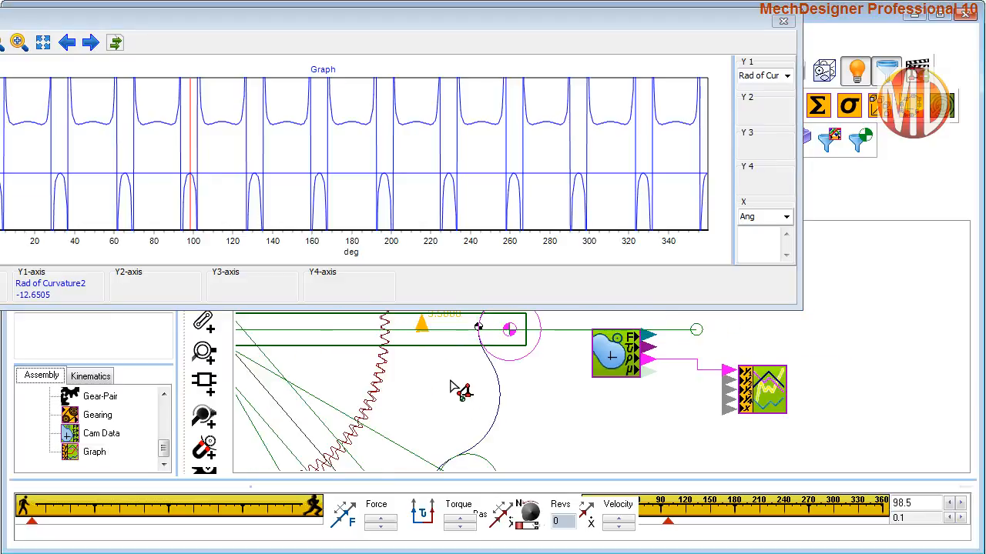
Compare the cam profile at the follower circle with the graph's negative curvature peak, and close the graph.
middle_click_drag(451, 383, 429, 452)
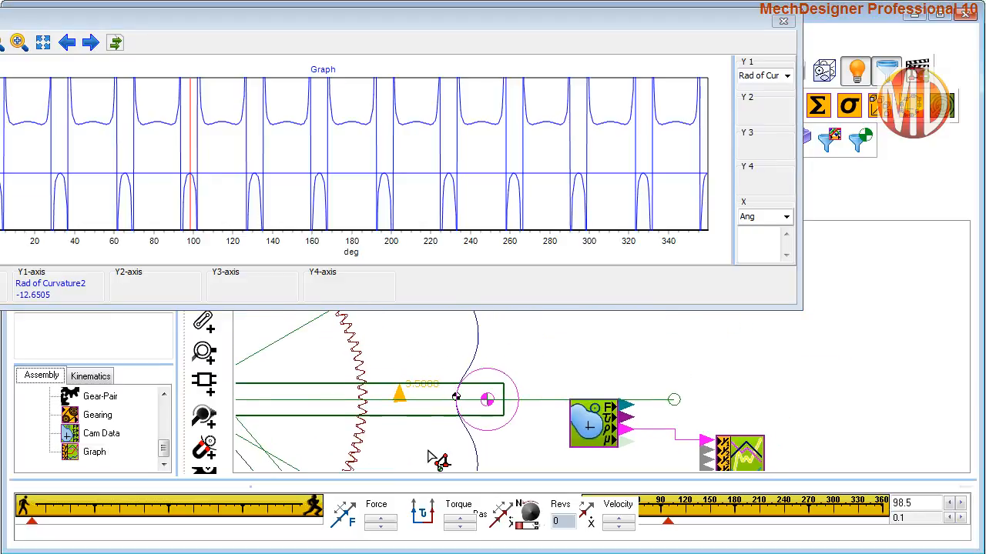
left_click(191, 199)
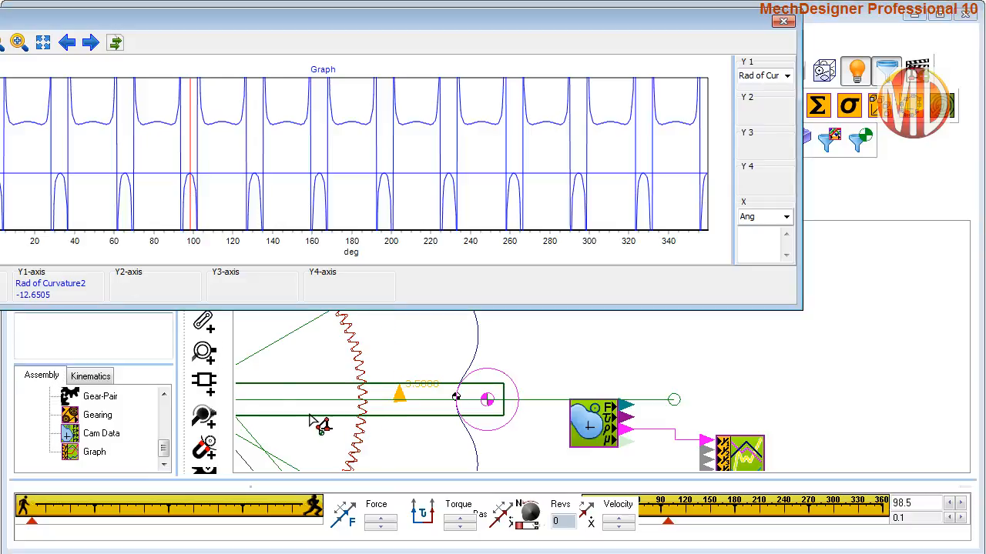
left_click(452, 417)
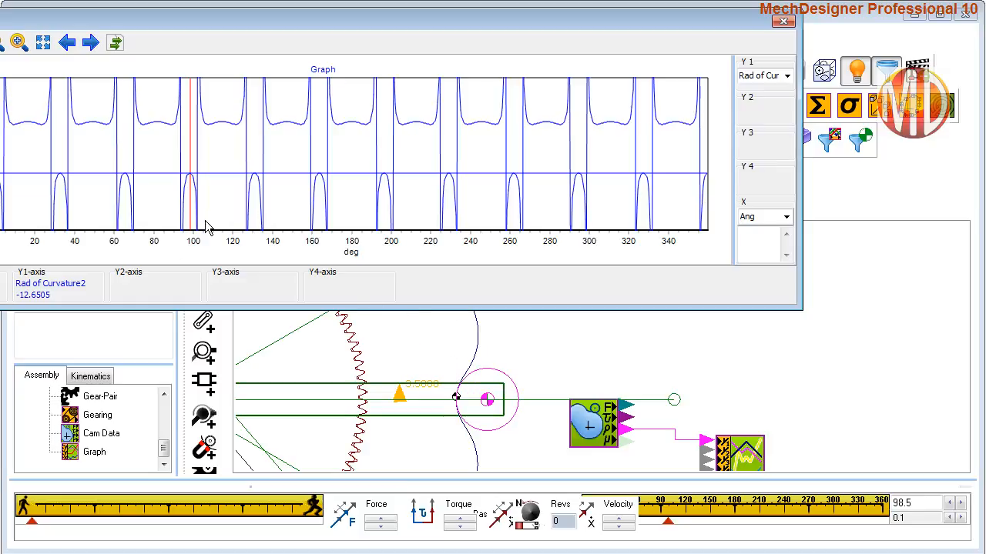
left_click(783, 21)
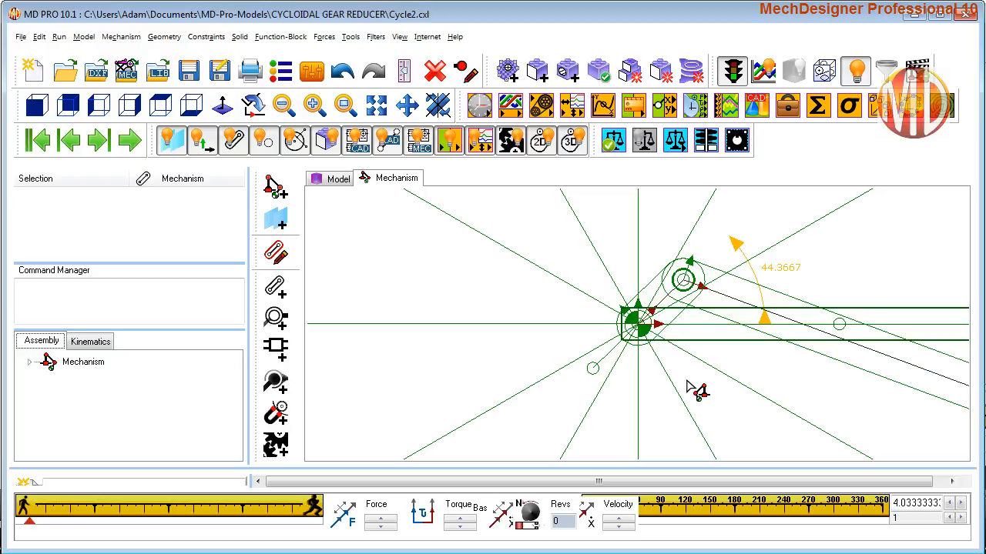
Open the crank part in the Part Editor to examine its sketch lines and dimensions, and return to the mechanism.
middle_click_drag(687, 381, 633, 351)
scroll(632, 351, "up", 2)
scroll(632, 353, "up", 1)
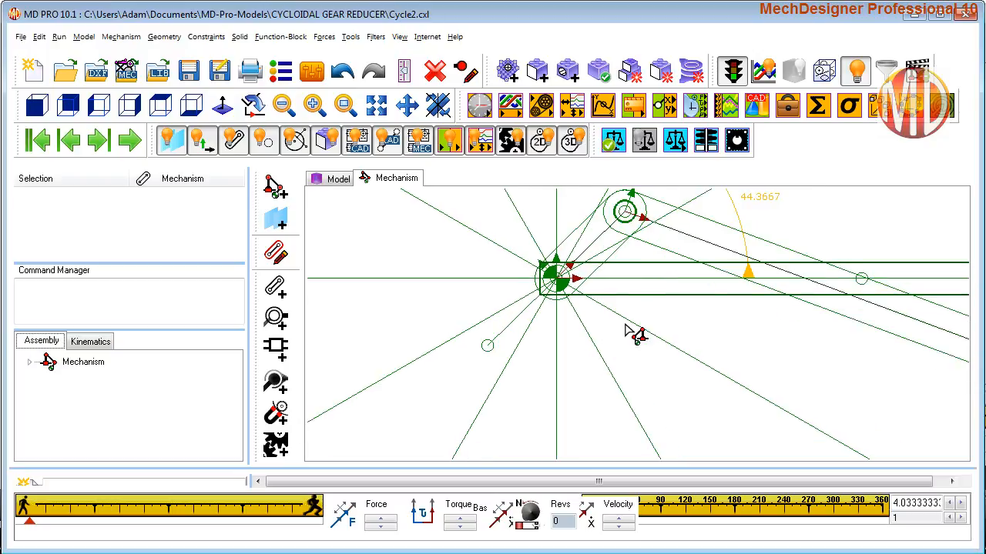
double_click(620, 262)
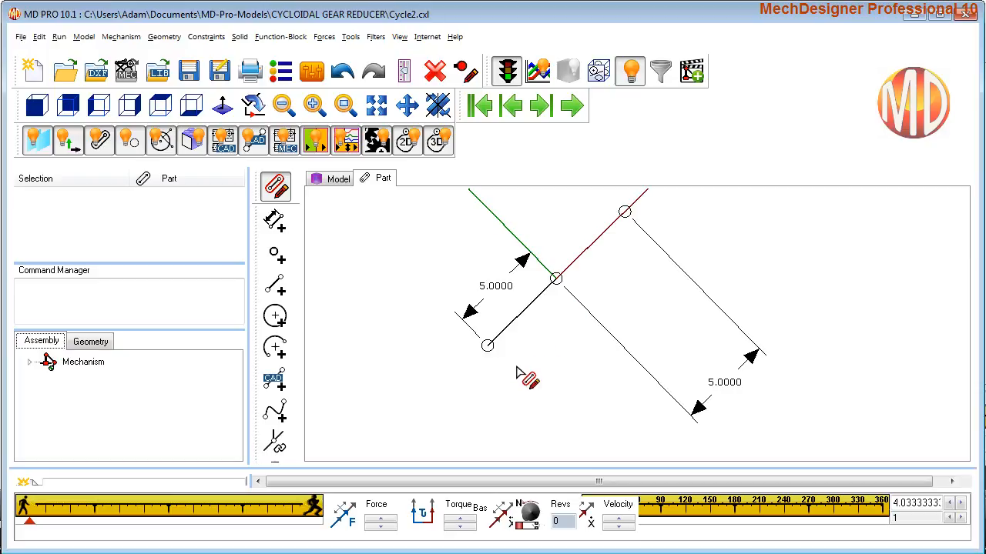
right_click(567, 337)
left_click(582, 352)
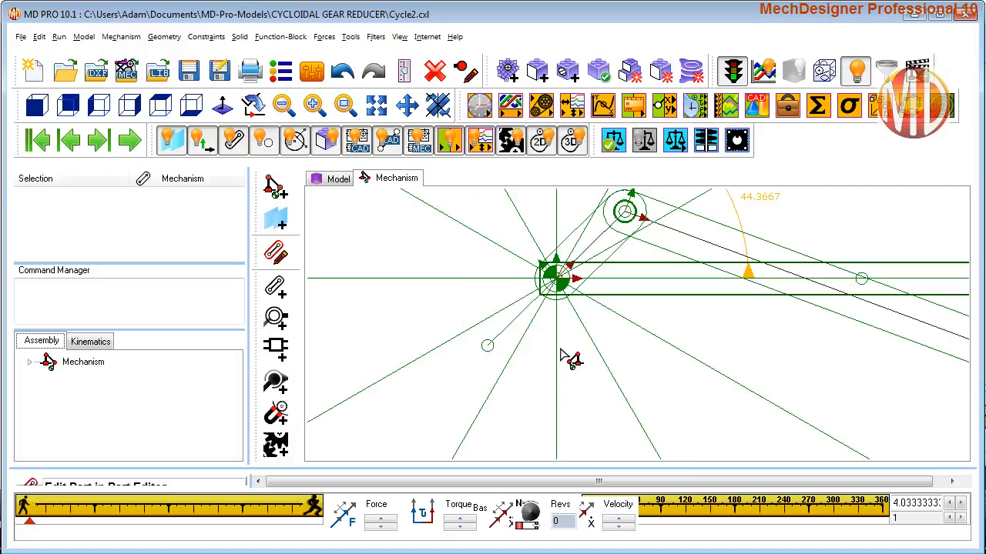
Add a new part pin-jointed to the free end point of the crank's rear line, opposite the existing rotor joint.
right_click(527, 390)
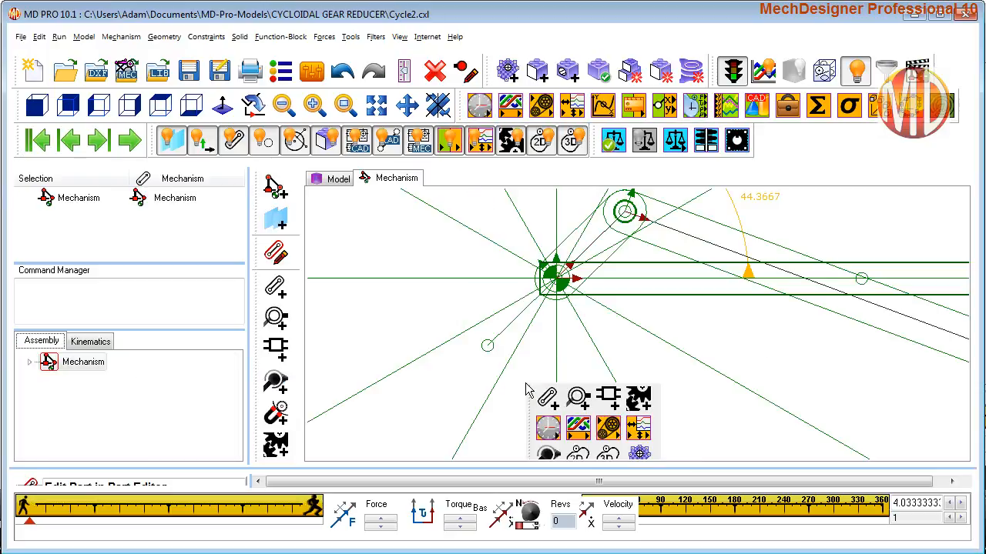
left_click(547, 398)
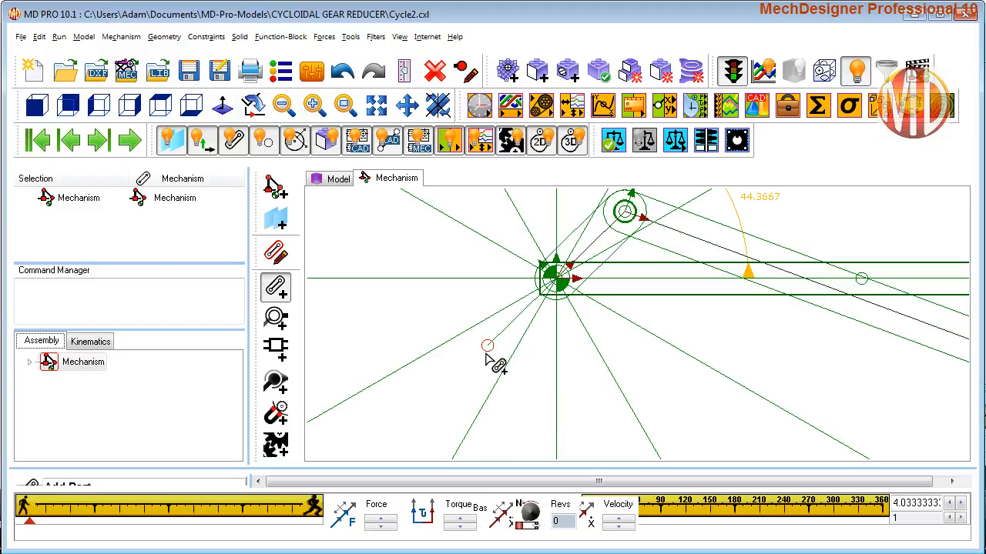
left_click(488, 345)
left_click(346, 320)
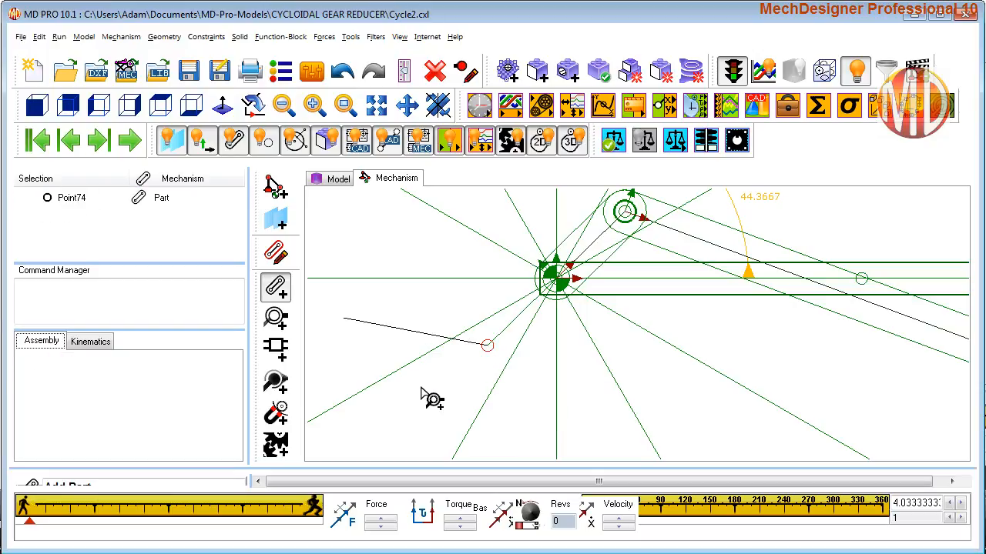
Add a gear pair using Line24 on the base part, the new part's centre line, the crank's rear line and its 5 mm centre distance.
right_click(416, 388)
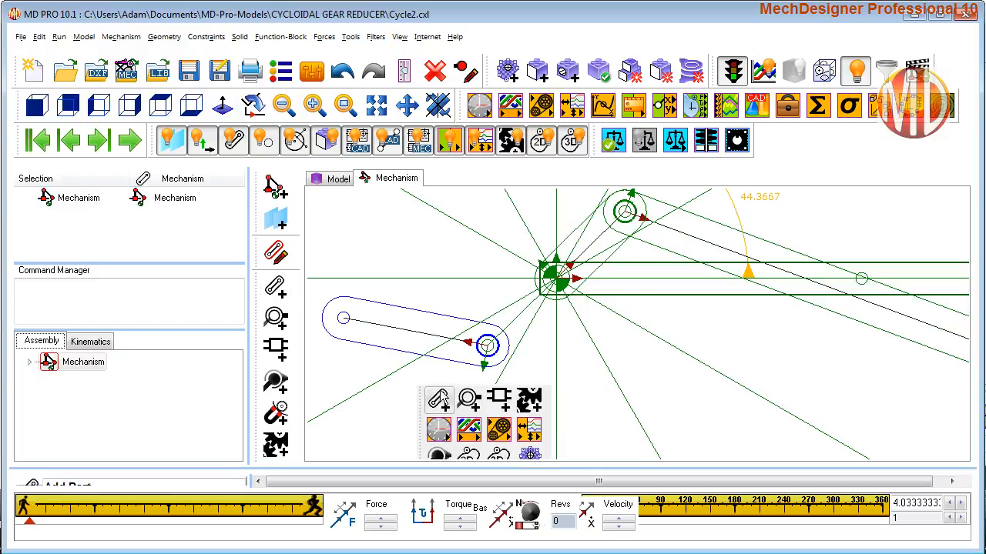
left_click(537, 399)
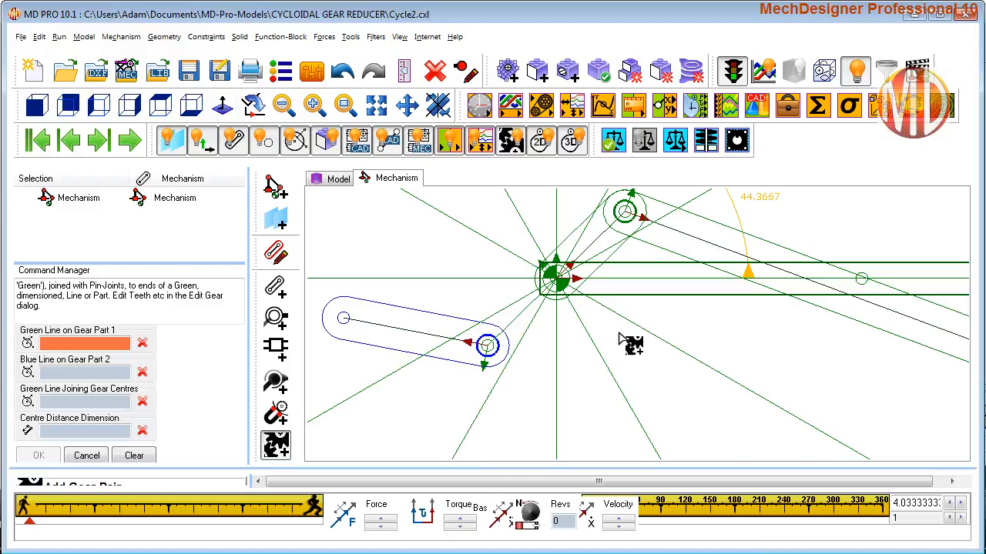
left_click(628, 284)
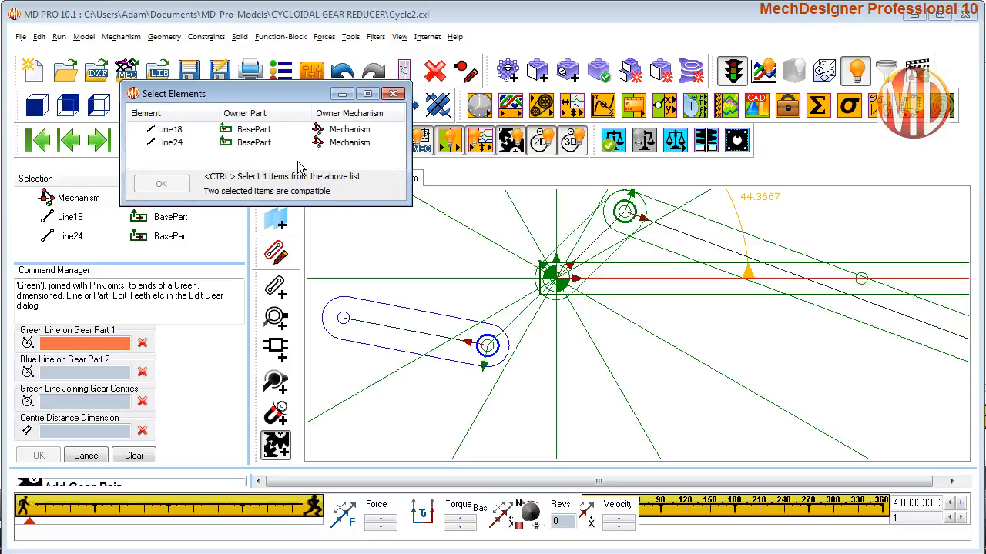
left_click(170, 142)
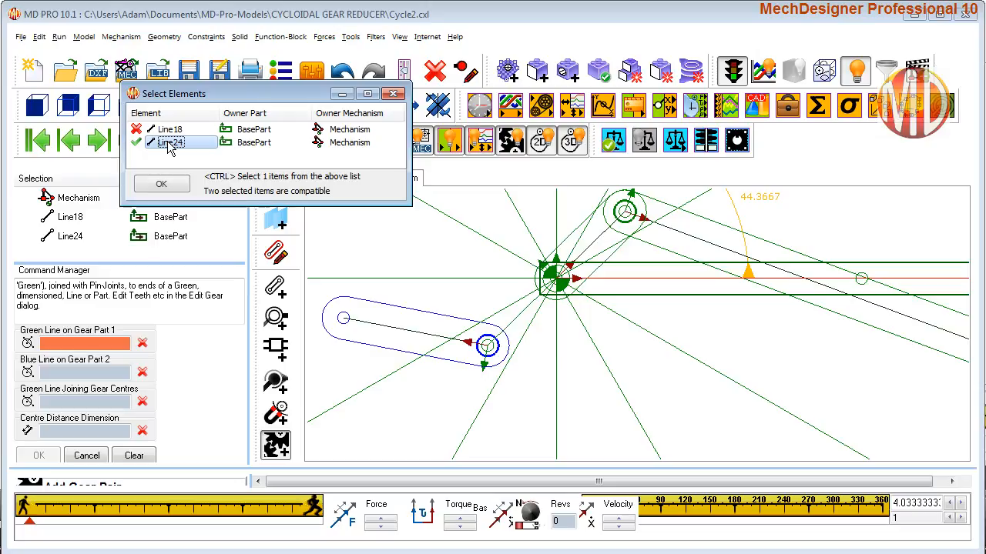
left_click(161, 185)
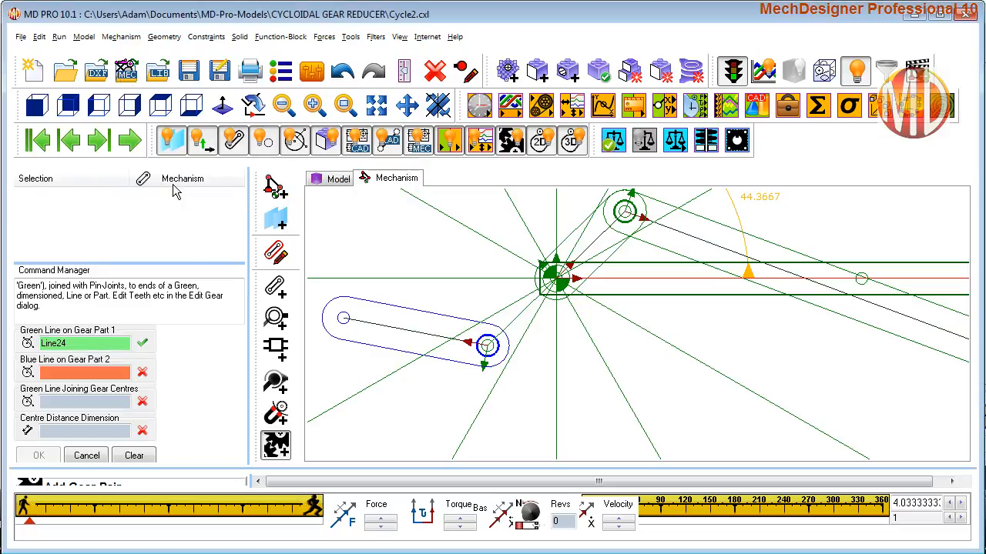
left_click(398, 331)
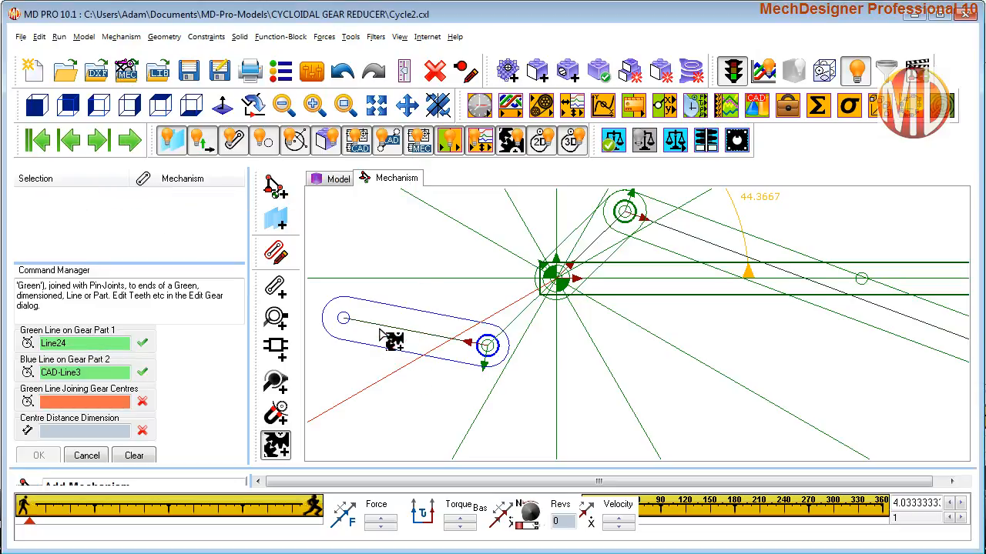
left_click(522, 318)
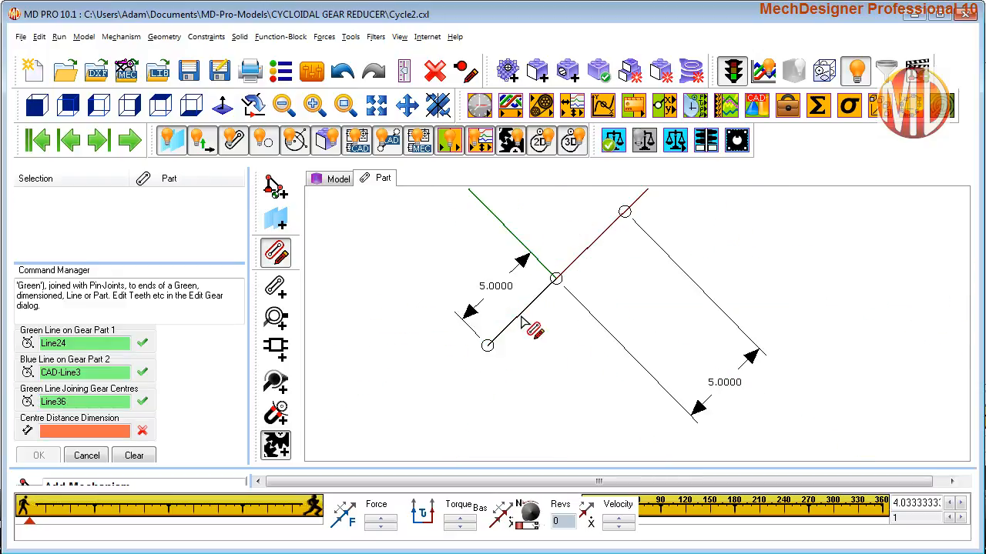
left_click(469, 318)
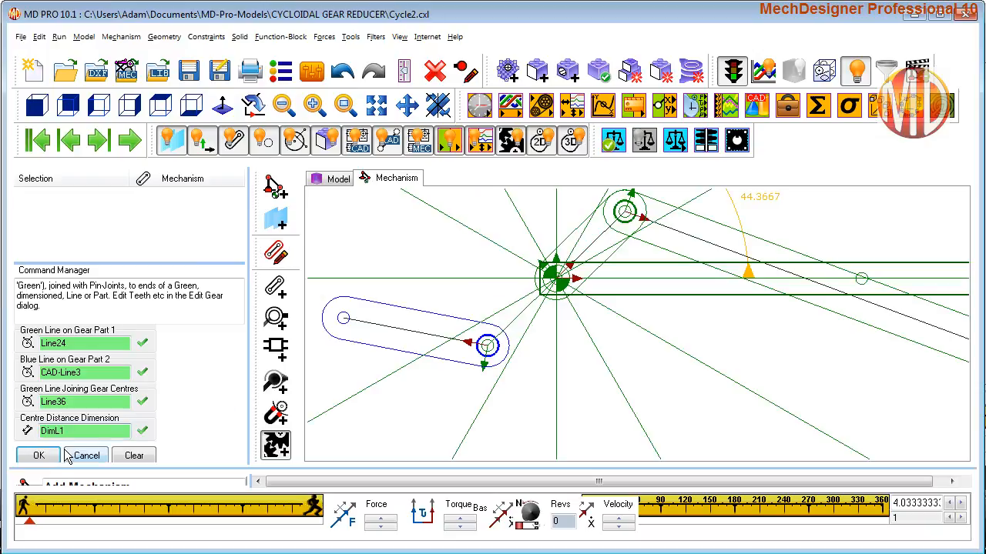
left_click(40, 455)
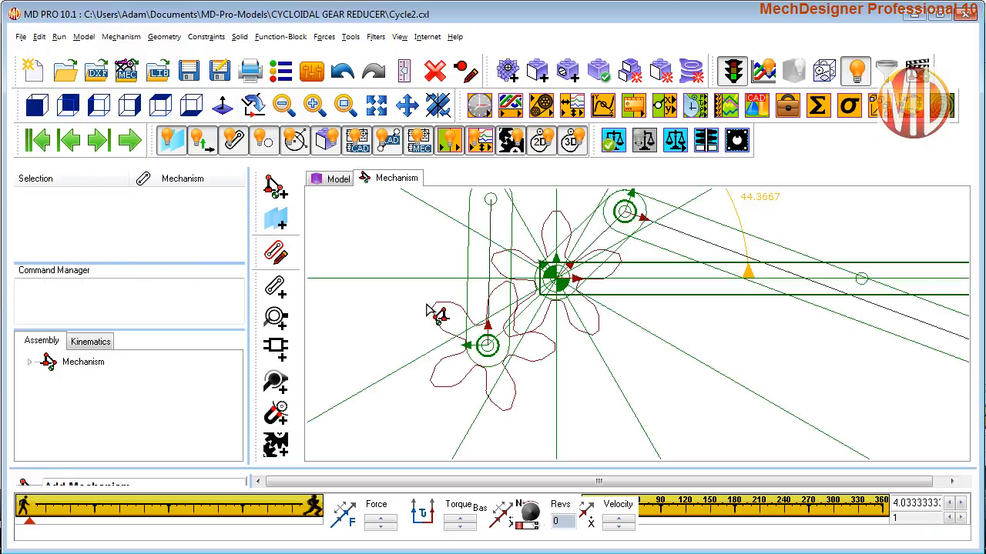
Open the new gear pair's settings and set the first gear's number of teeth, N1, to 120.
scroll(406, 330, "down", 5)
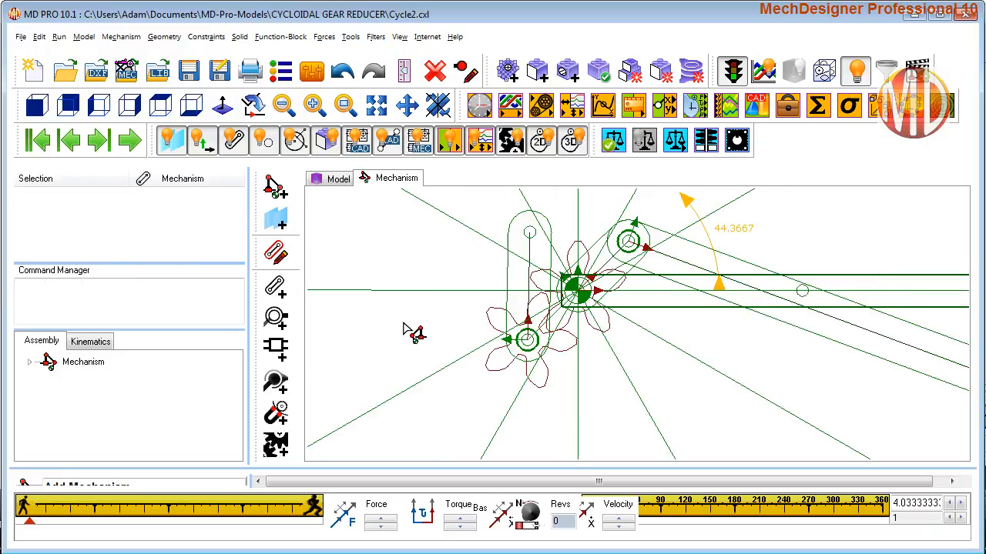
scroll(654, 335, "up", 5)
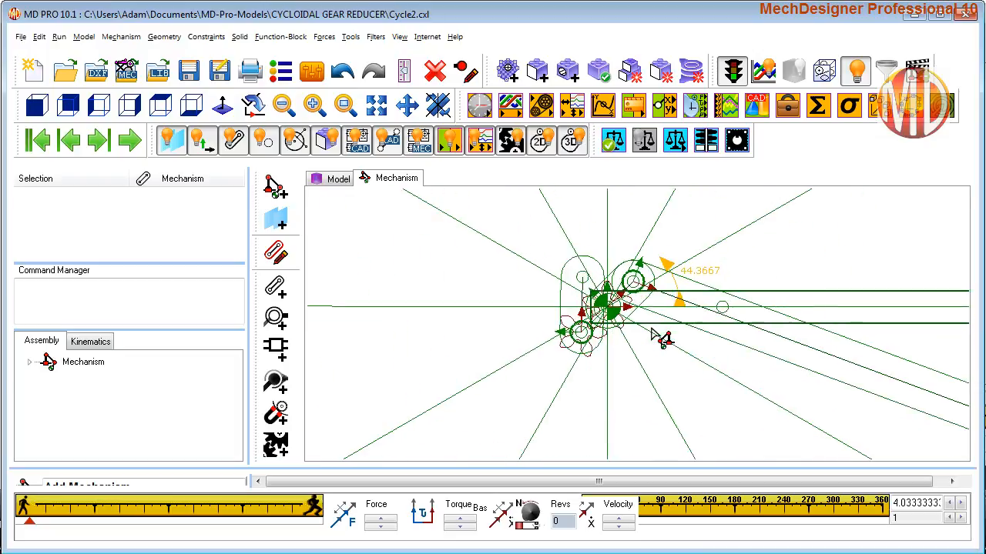
left_click(484, 379)
left_click(569, 264)
left_click(569, 264)
left_click(569, 249)
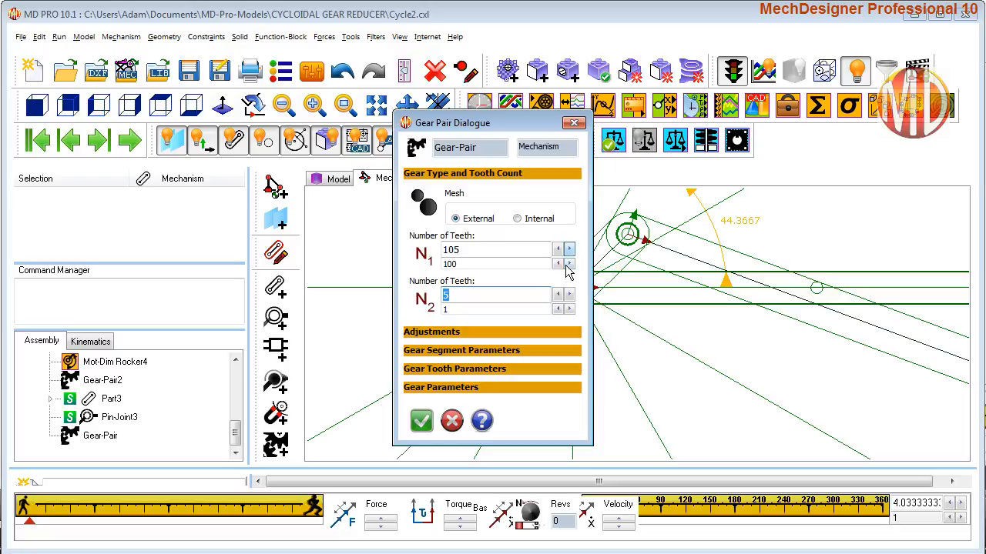
left_click(560, 265)
left_click(559, 265)
left_click(559, 250)
left_click(559, 250)
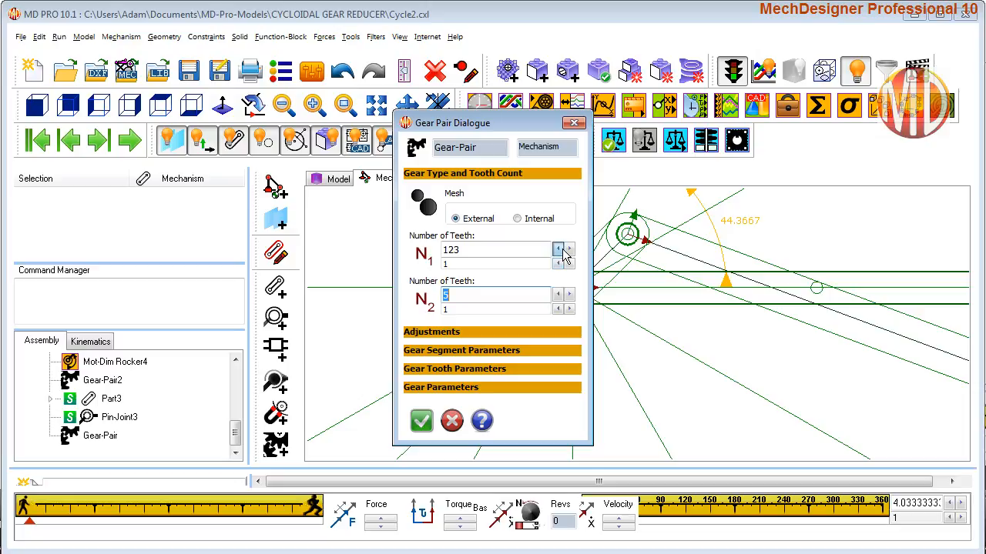
Set the gear pair's N2 teeth to 110, change the mesh to Internal, and accept the settings.
left_click(569, 309)
left_click(569, 296)
left_click(569, 295)
left_click(569, 295)
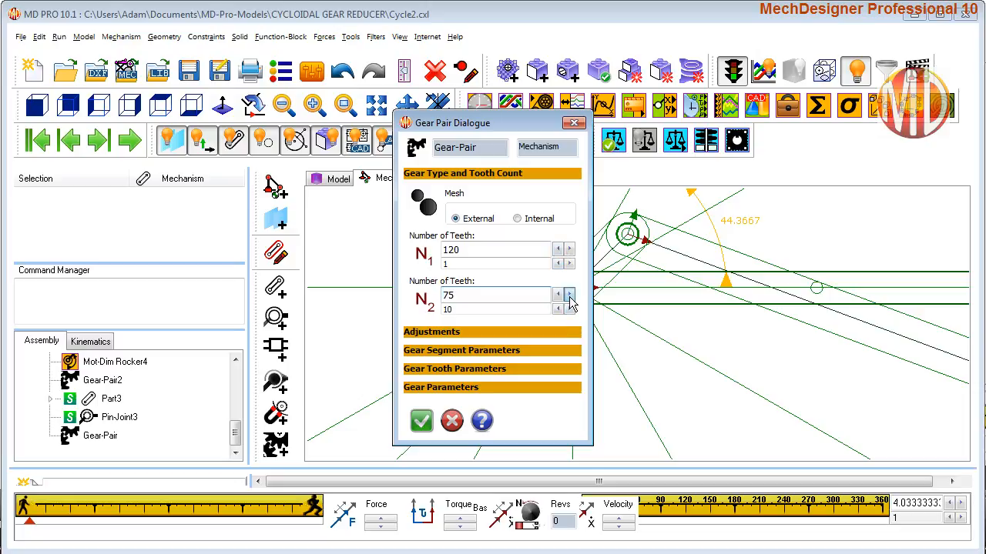
left_click(559, 309)
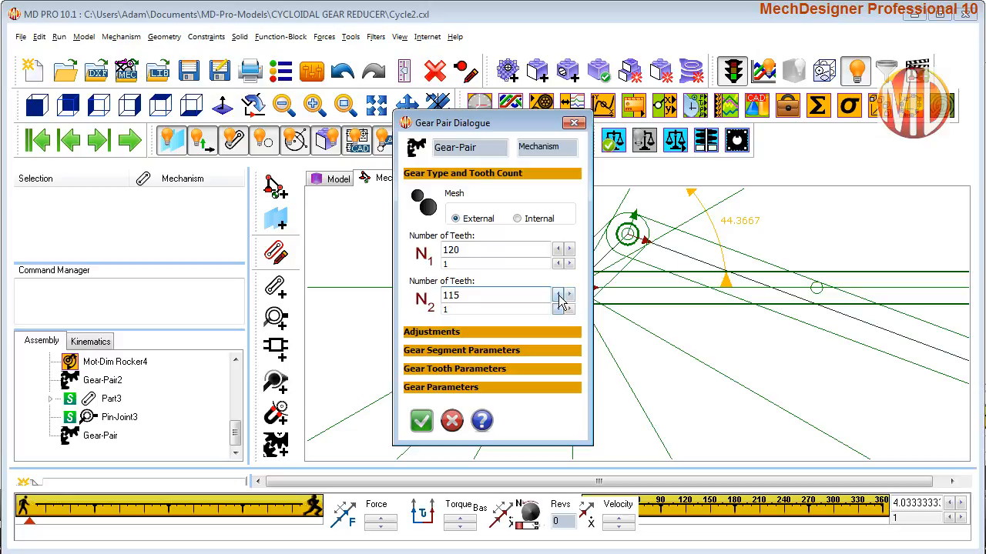
left_click(558, 296)
left_click(520, 220)
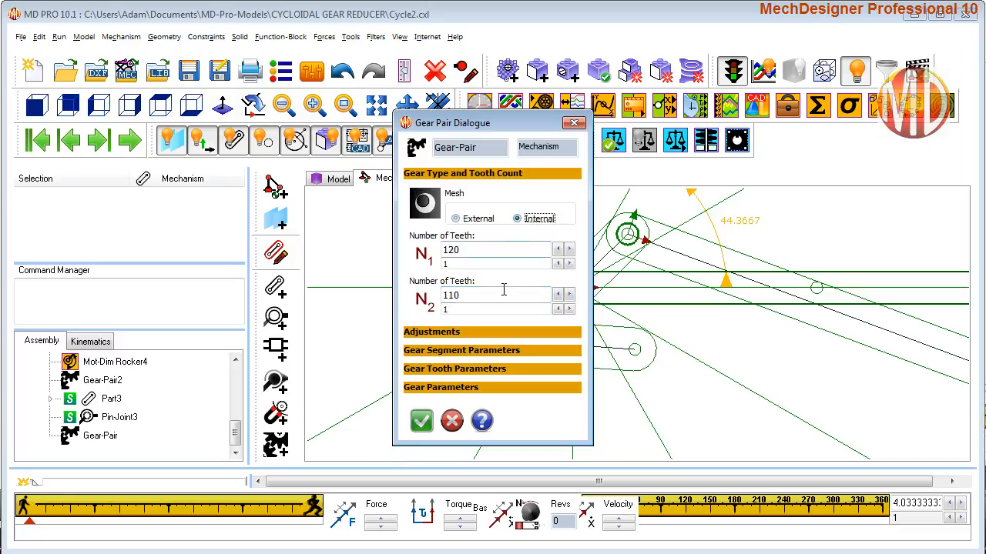
left_click(423, 422)
Cycle the mechanism to check the motion of both gear pairs, stop it, and return it to the home position.
scroll(362, 331, "down", 6)
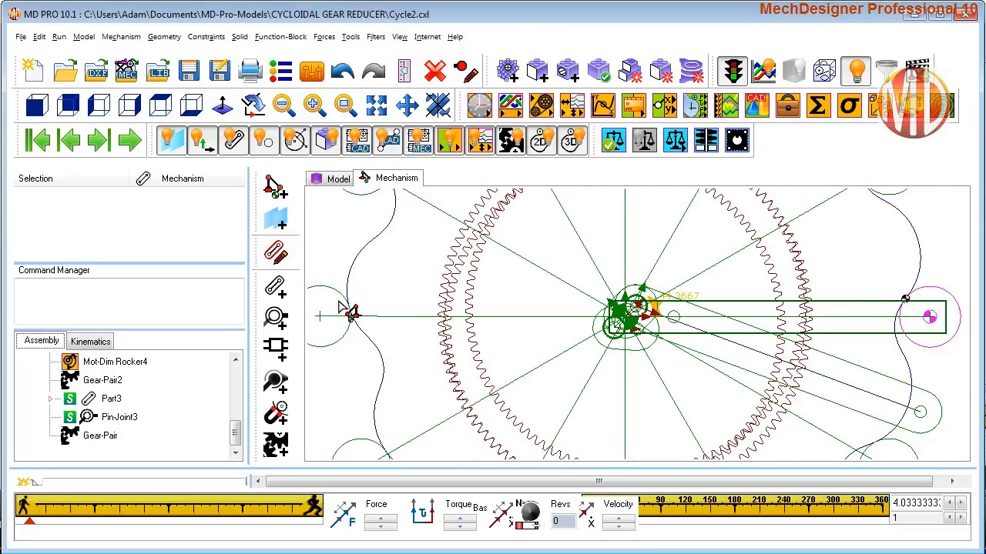
left_click(127, 148)
scroll(384, 286, "down", 2)
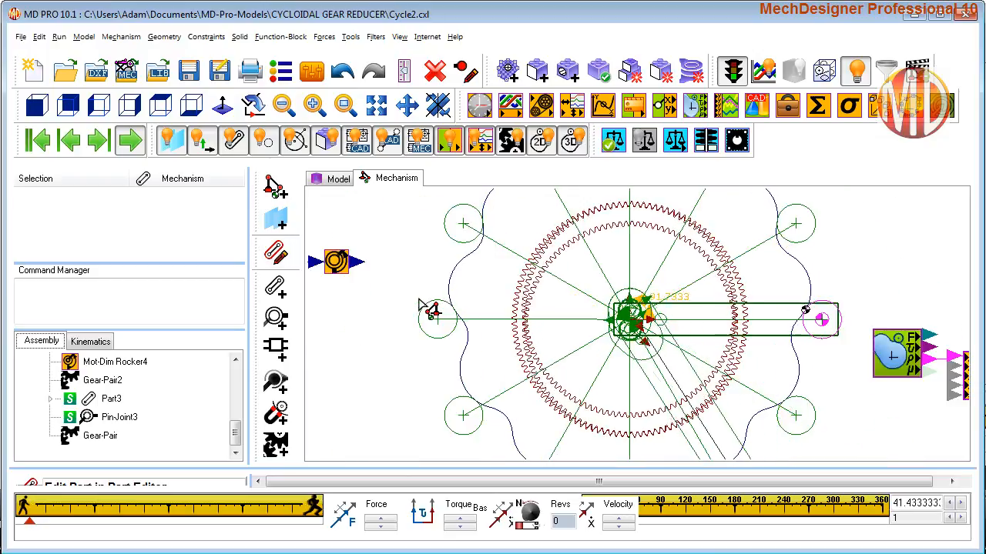
left_click(129, 141)
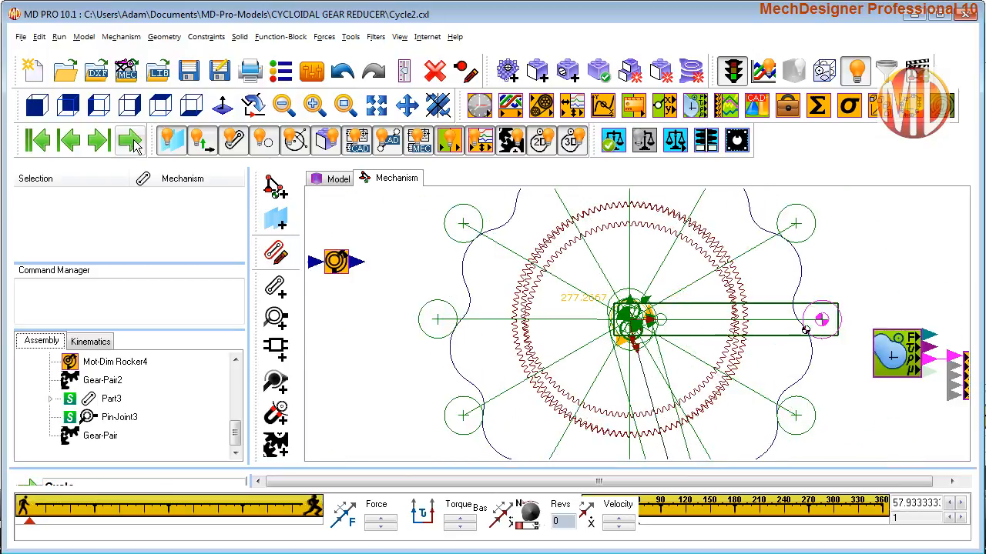
left_click(54, 151)
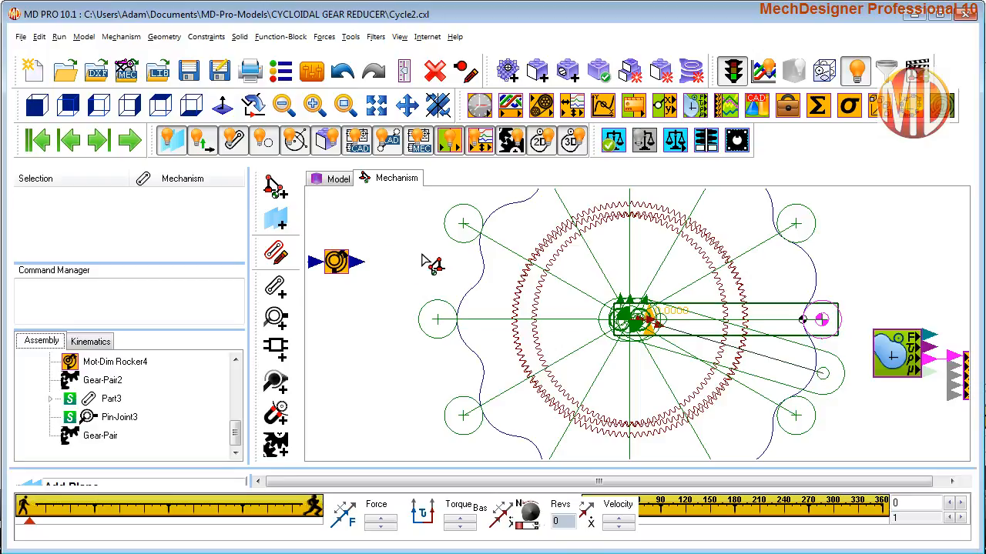
Start a profile on the leftmost base-part pin circle, Circle6.
right_click(421, 255)
left_click(475, 356)
left_click(446, 342)
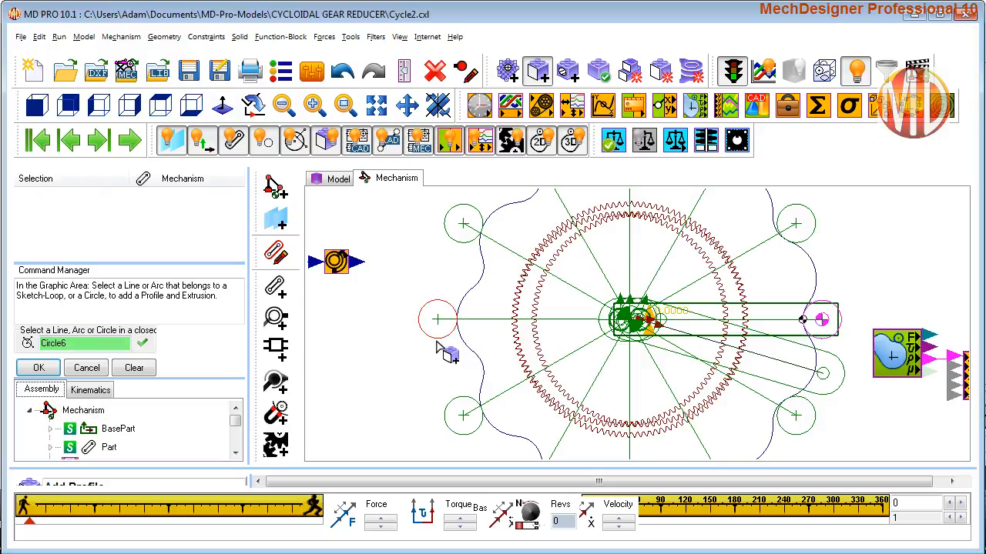
Add a 2D Cam carried by Part3, with the profile on the leftmost pin circle as its cam follower.
right_click(363, 329)
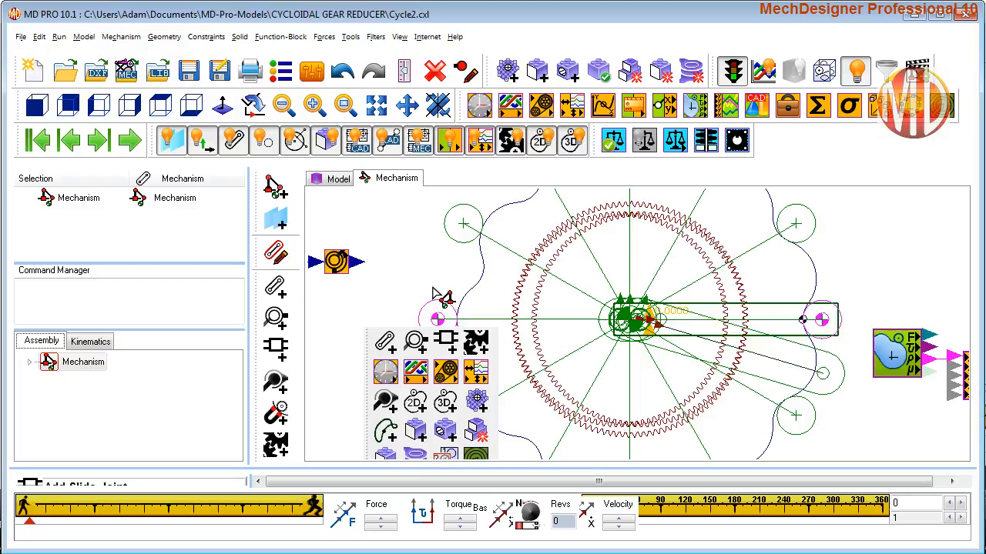
left_click(417, 402)
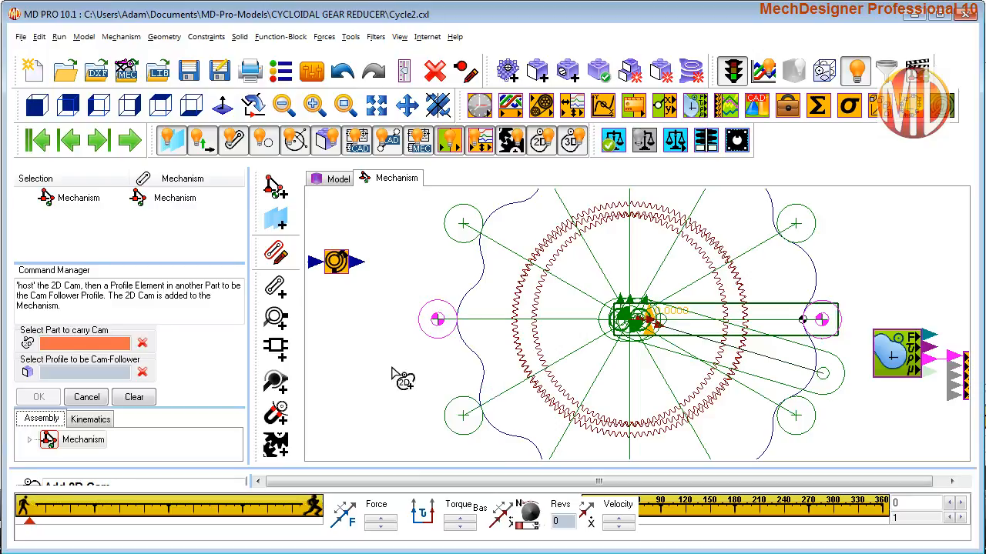
scroll(604, 353, "up", 5)
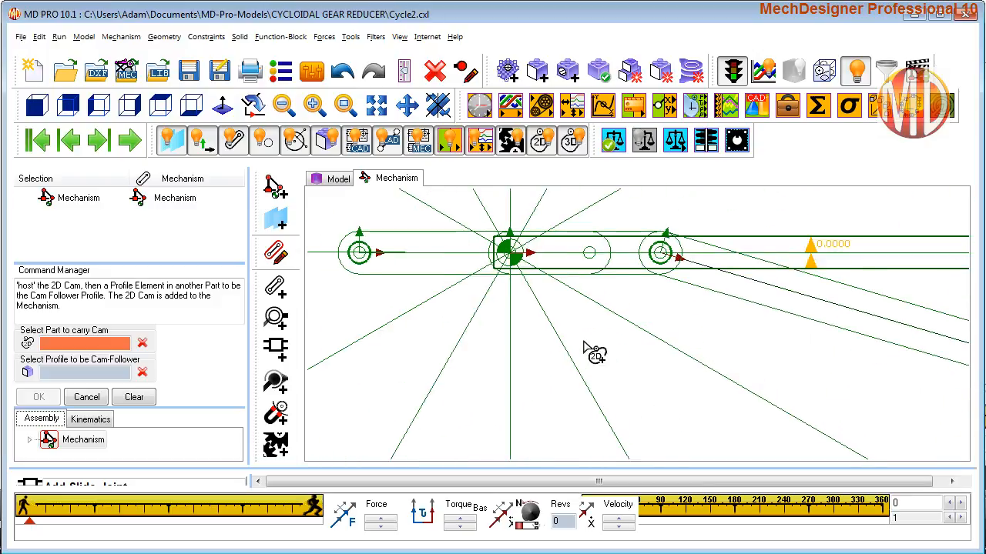
left_click(108, 150)
left_click(109, 151)
left_click(110, 151)
left_click(109, 151)
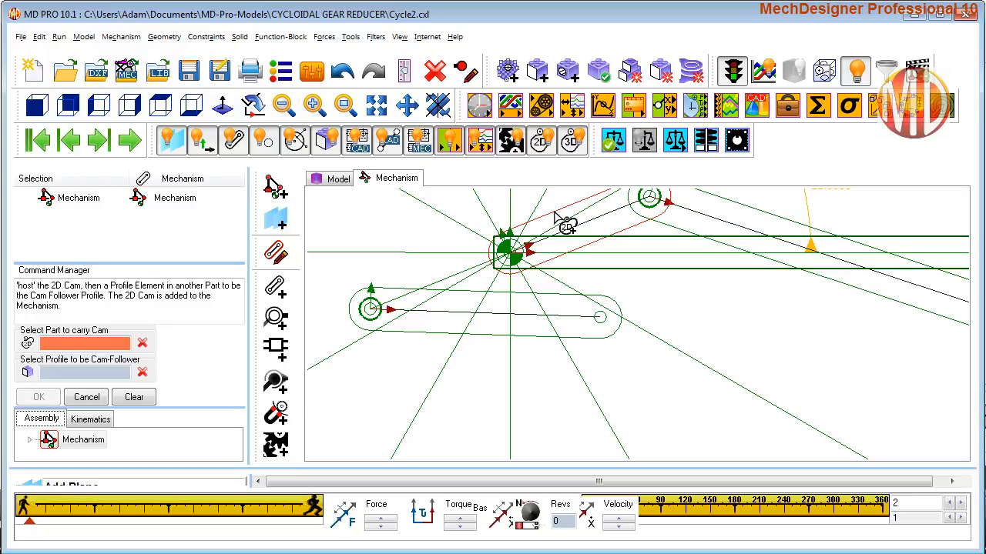
left_click(436, 337)
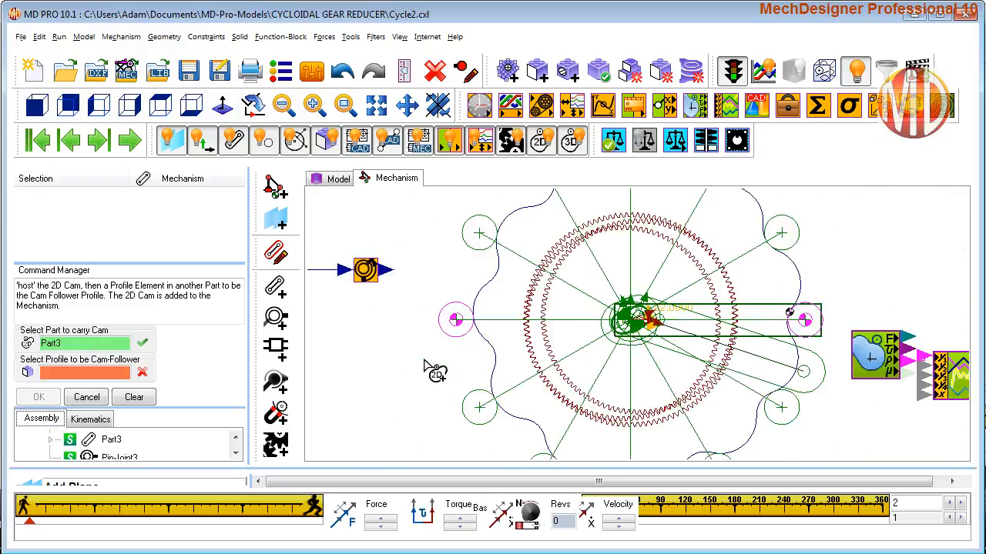
left_click(458, 330)
left_click(39, 396)
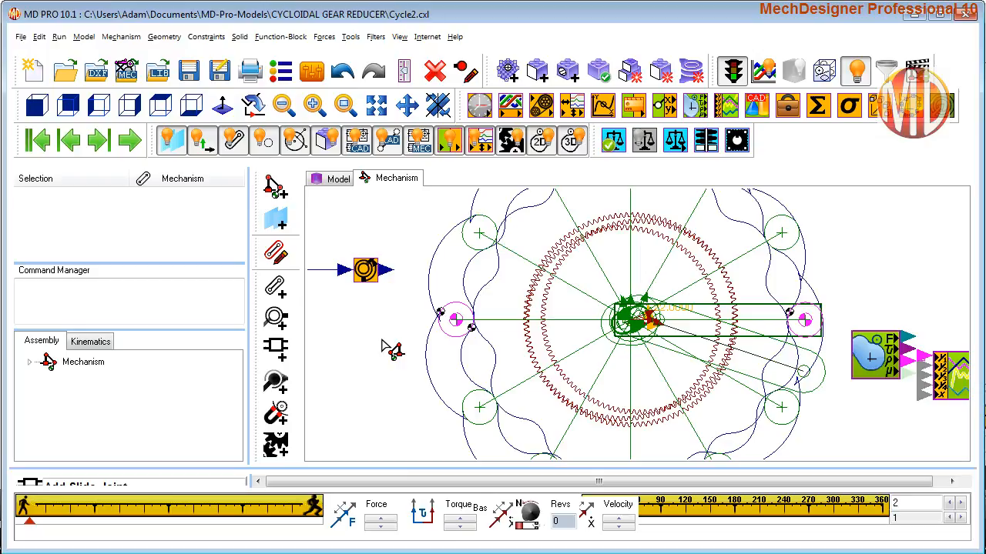
Hide the Cam 2 outline of 2D Cam1, leaving only Cam 1 visible.
left_click(431, 266)
double_click(432, 269)
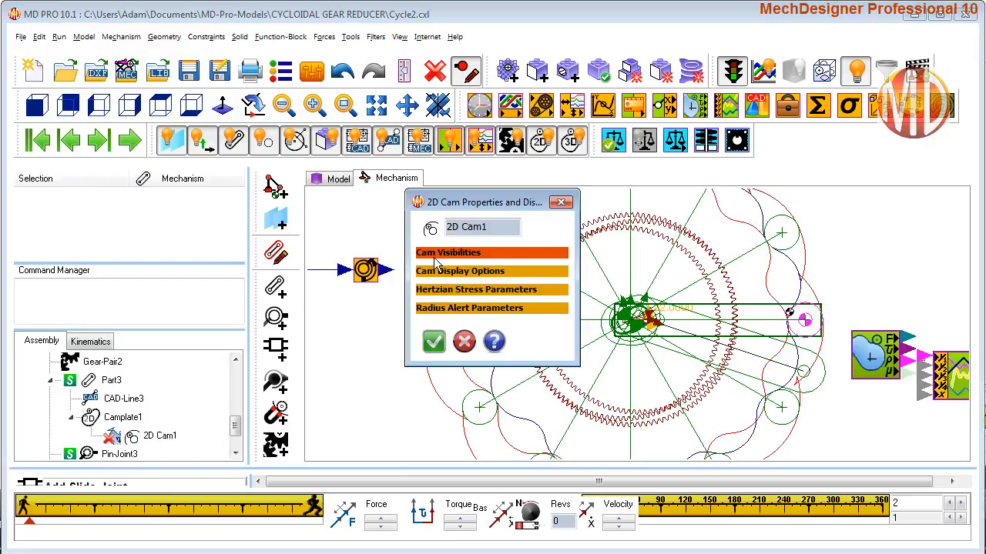
left_click(431, 249)
left_click(462, 383)
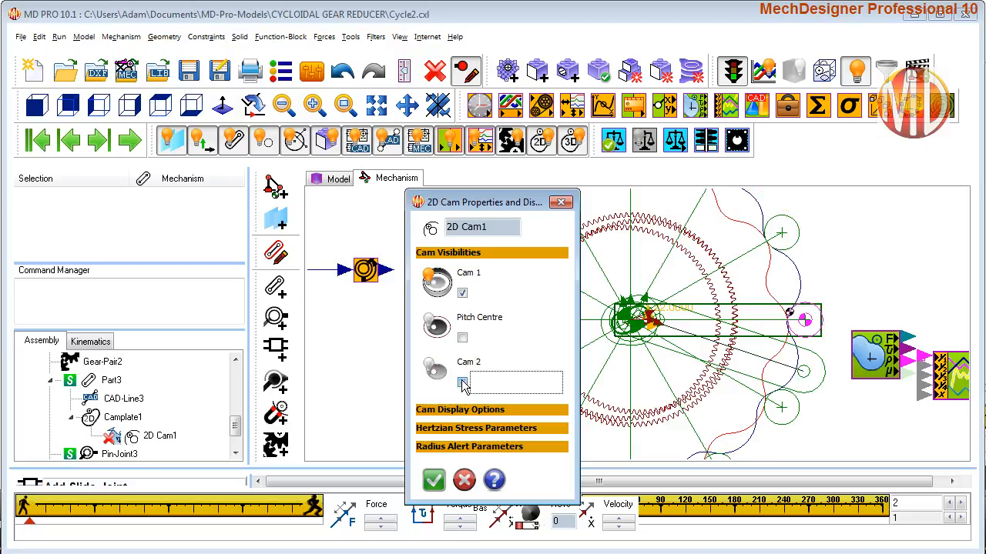
left_click(433, 481)
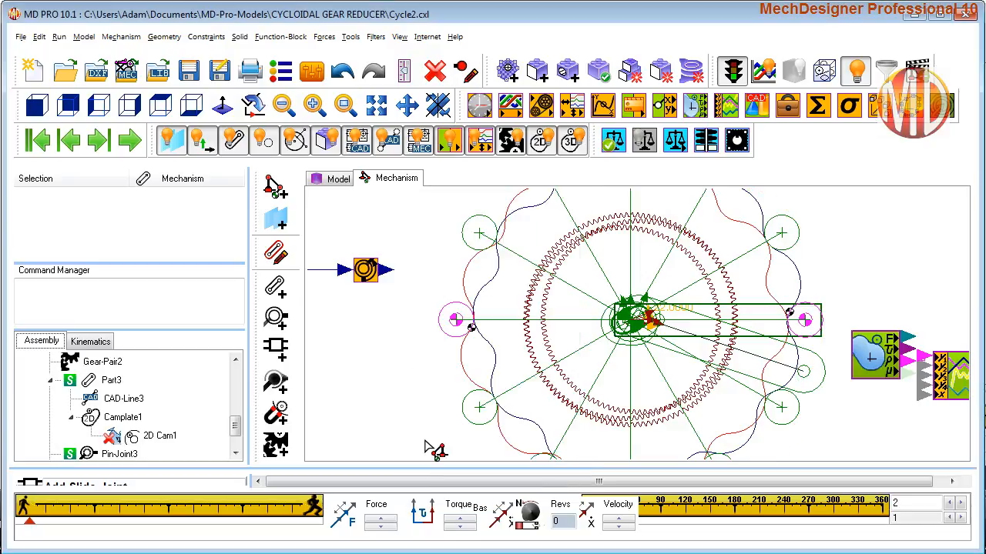
Run the mechanism through its motion to check both cams, and return it to the start position.
right_click(379, 351)
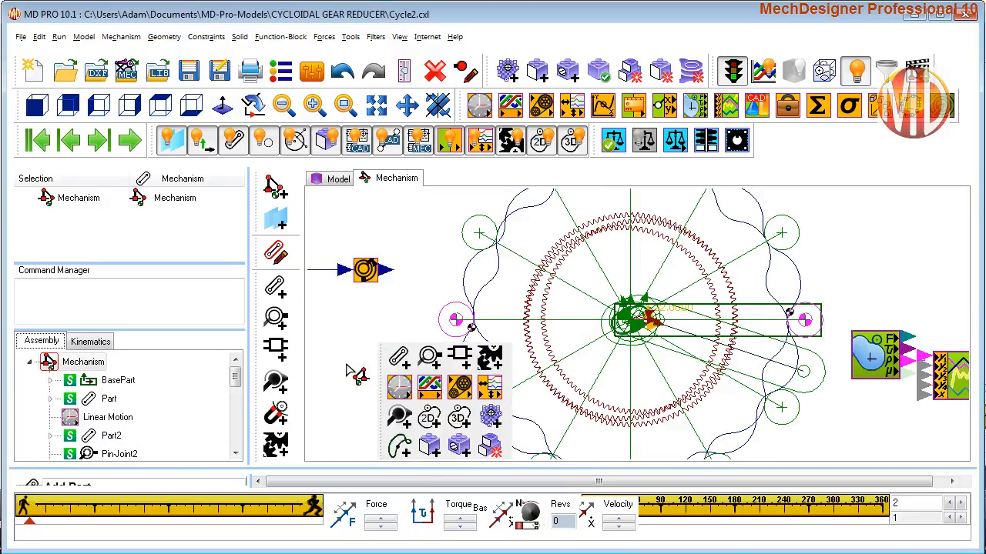
left_click(352, 370)
left_click(37, 141)
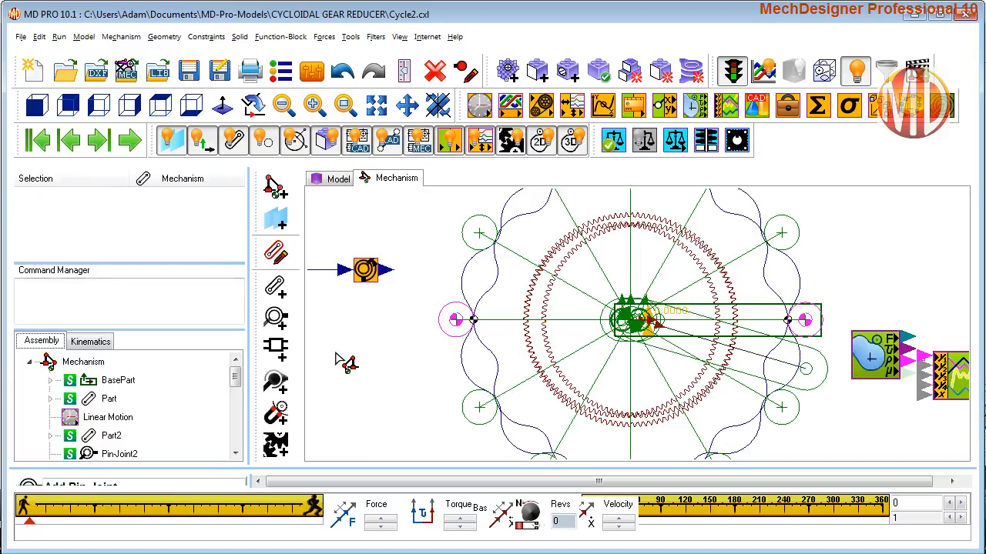
key("alt+c")
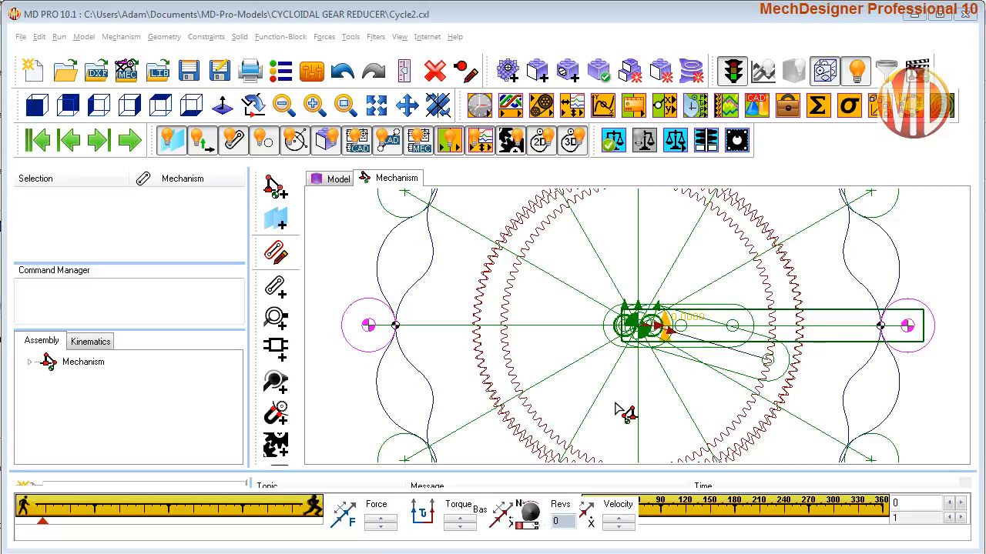
left_click(129, 140)
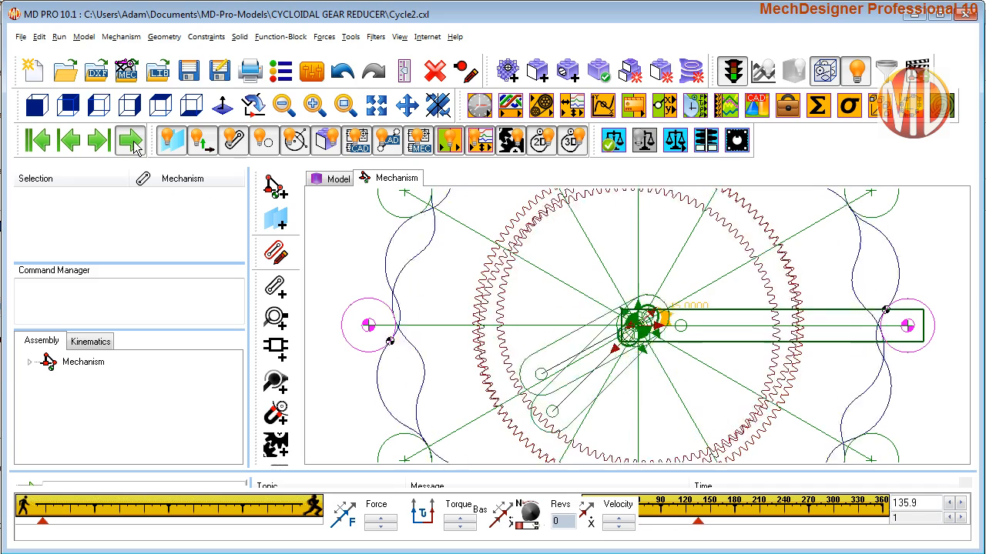
left_click(40, 141)
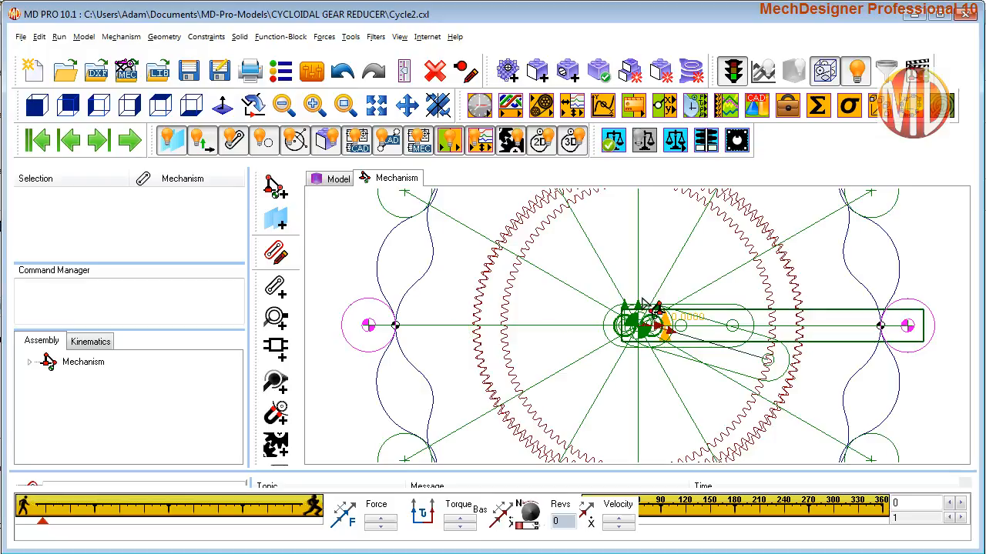
Add a new part sloping up and away from just above the central pivot.
scroll(655, 287, "up", 3)
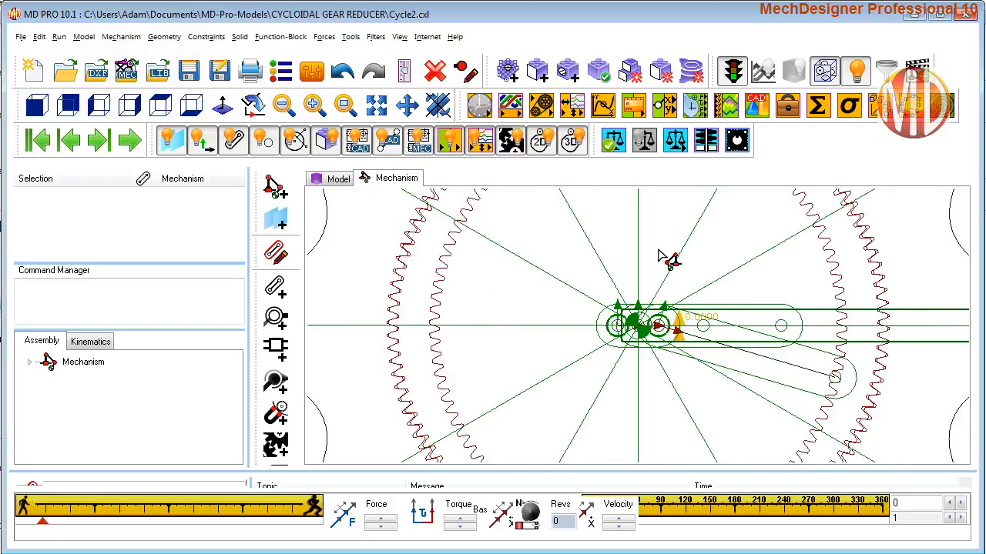
right_click(660, 257)
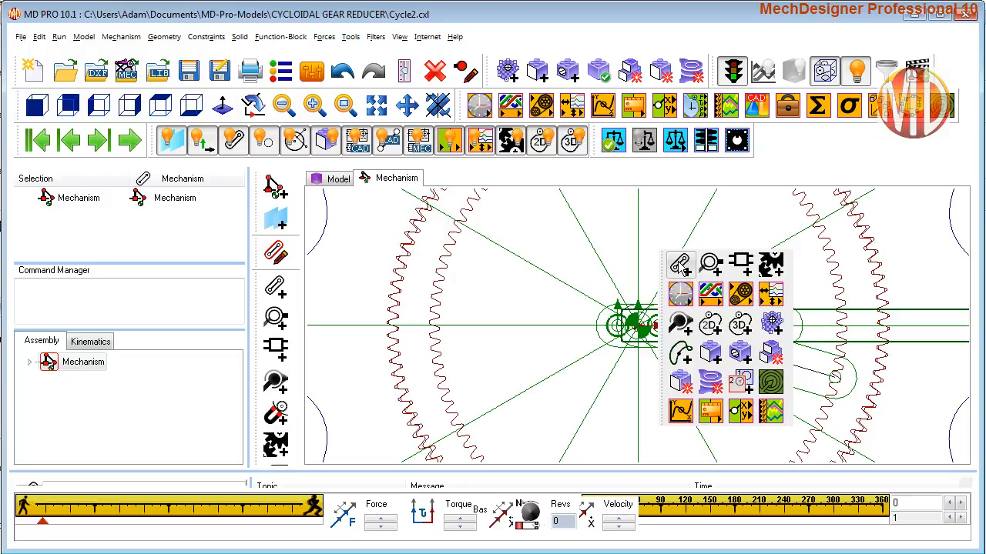
left_click(681, 265)
left_click(648, 285)
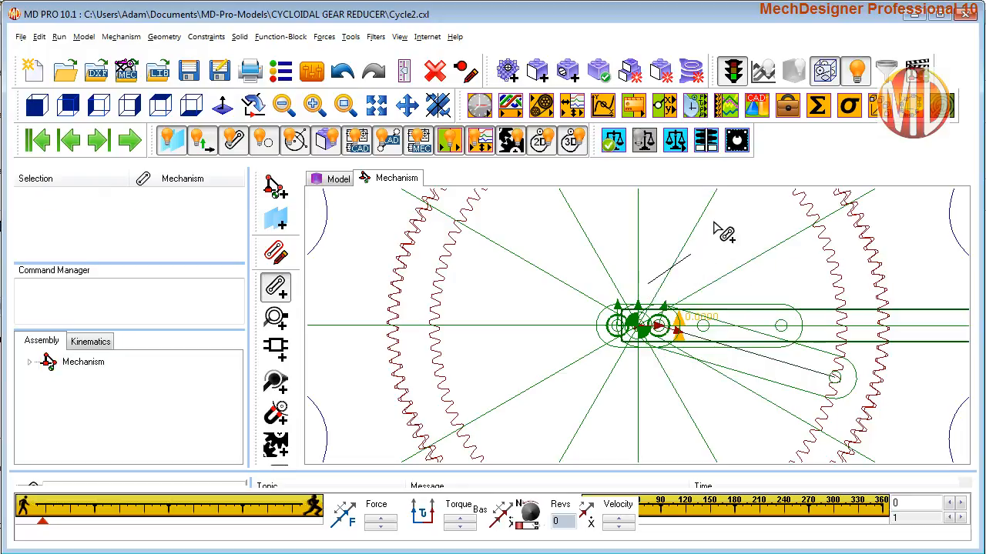
left_click(728, 207)
Add a pin joint between the new part's lower end Point46 and the BasePart's central Point39.
right_click(727, 259)
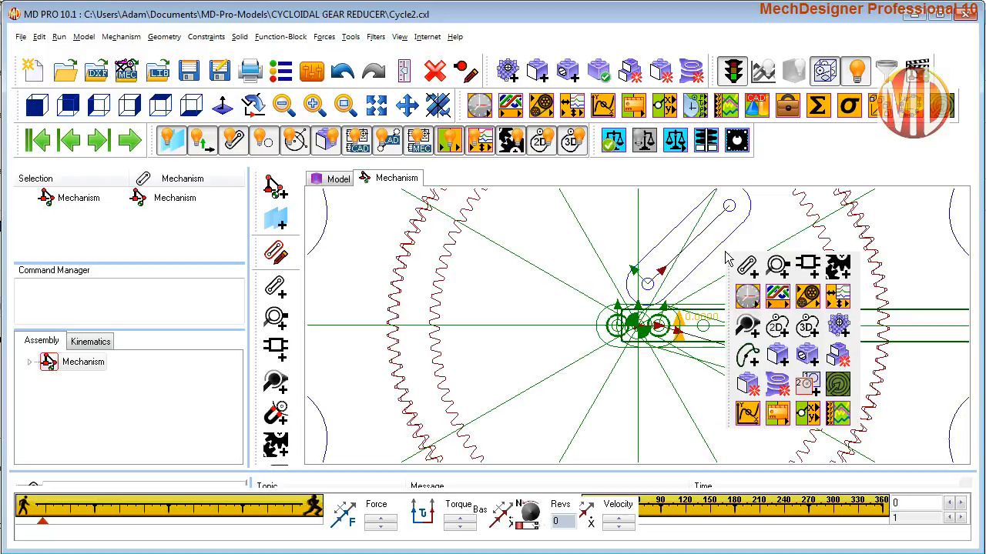
left_click(776, 267)
left_click(654, 295)
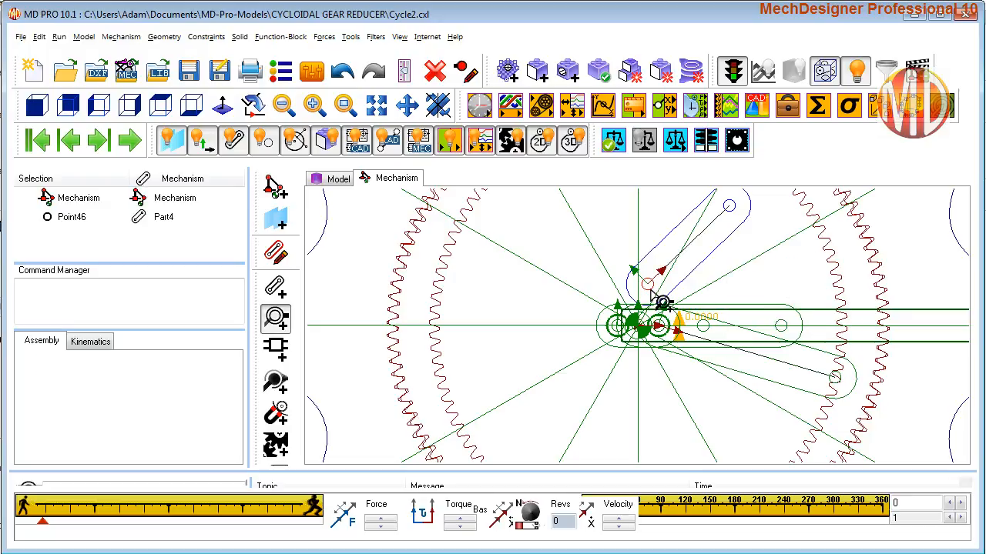
left_click(648, 345)
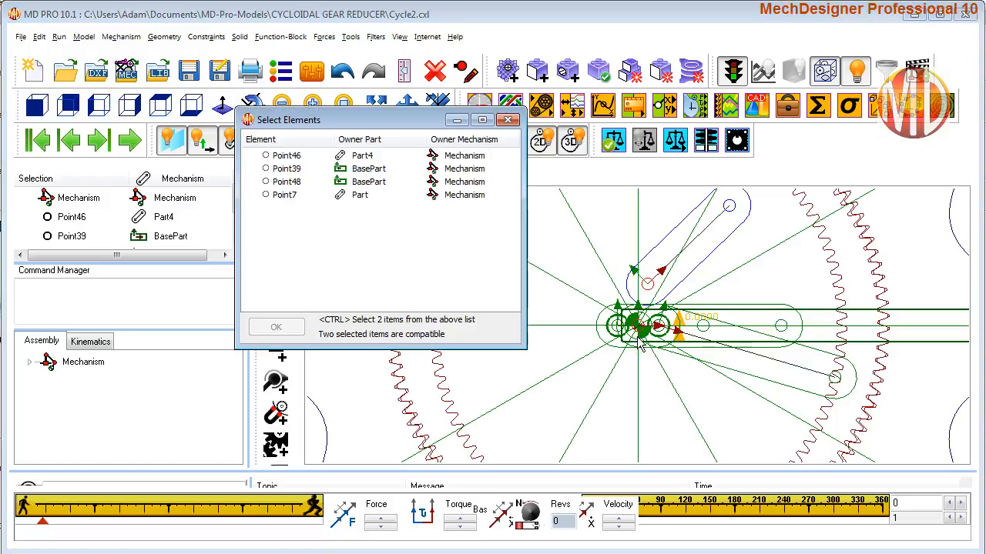
left_click(278, 157)
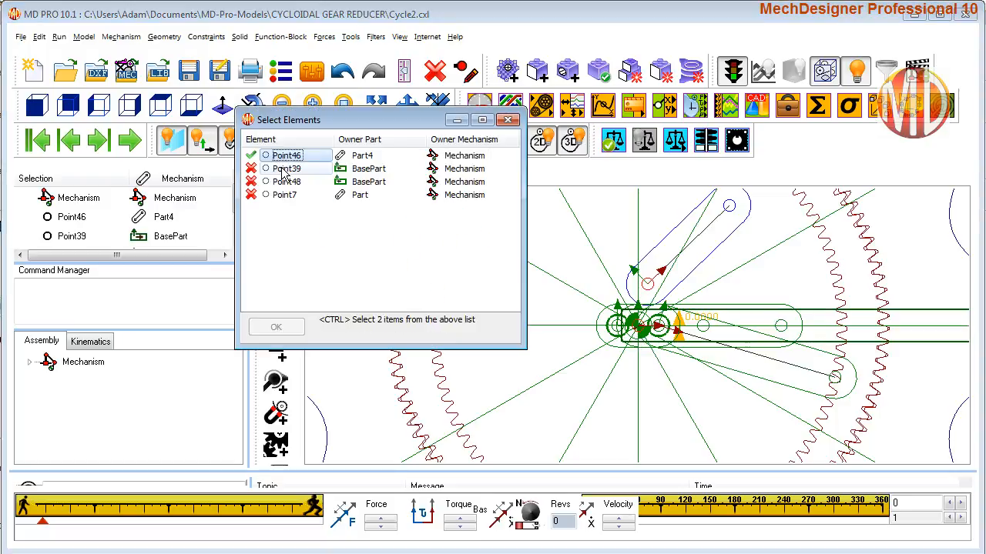
left_click(284, 170, "ctrl")
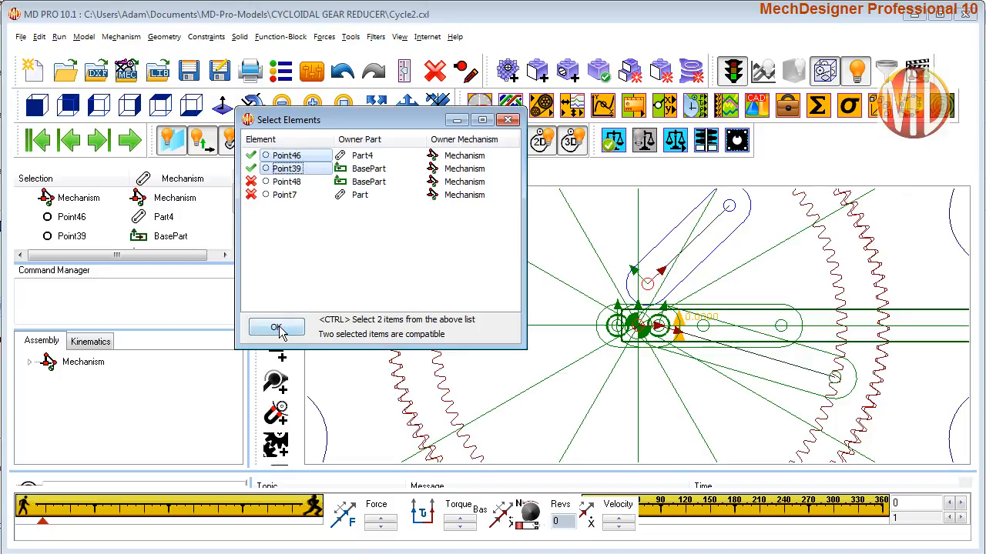
left_click(277, 328)
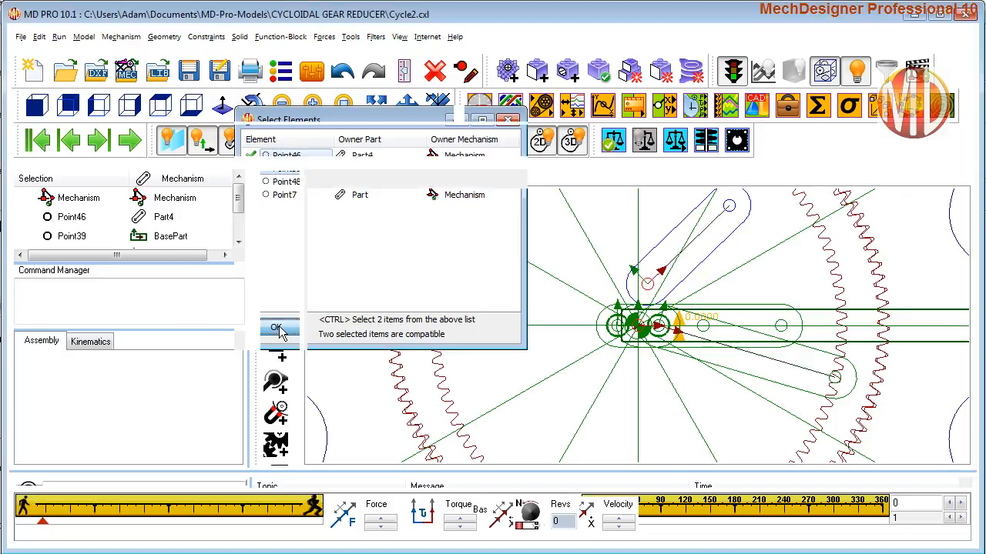
Add a Motion Dimension rocker at Pin-Joint4, measuring from the solved Line18 to the new part's centre line.
right_click(613, 231)
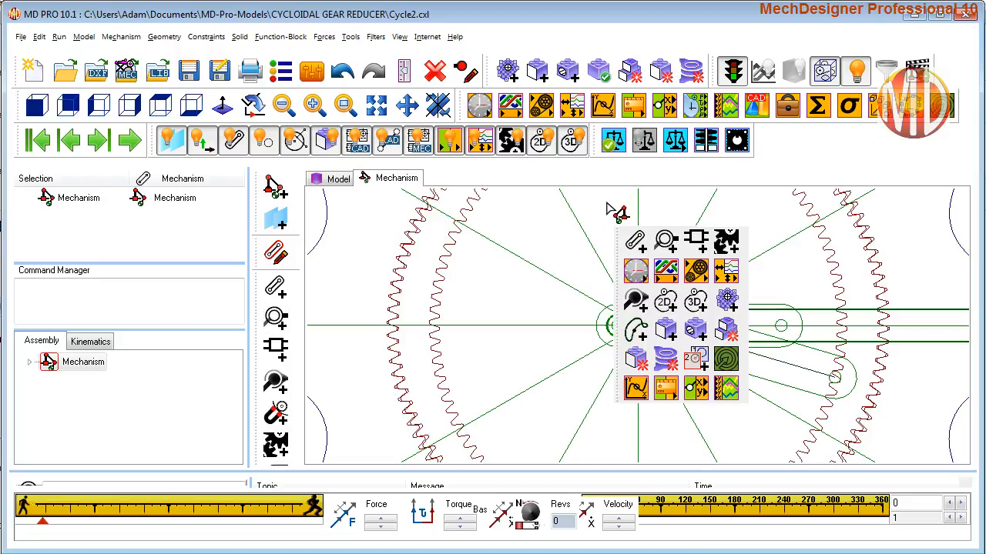
left_click(728, 274)
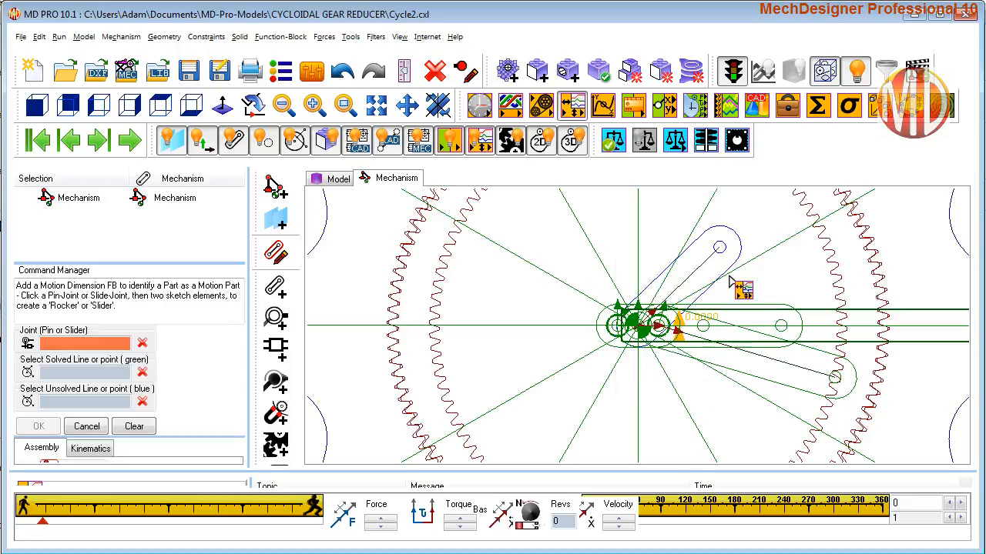
left_click(647, 347)
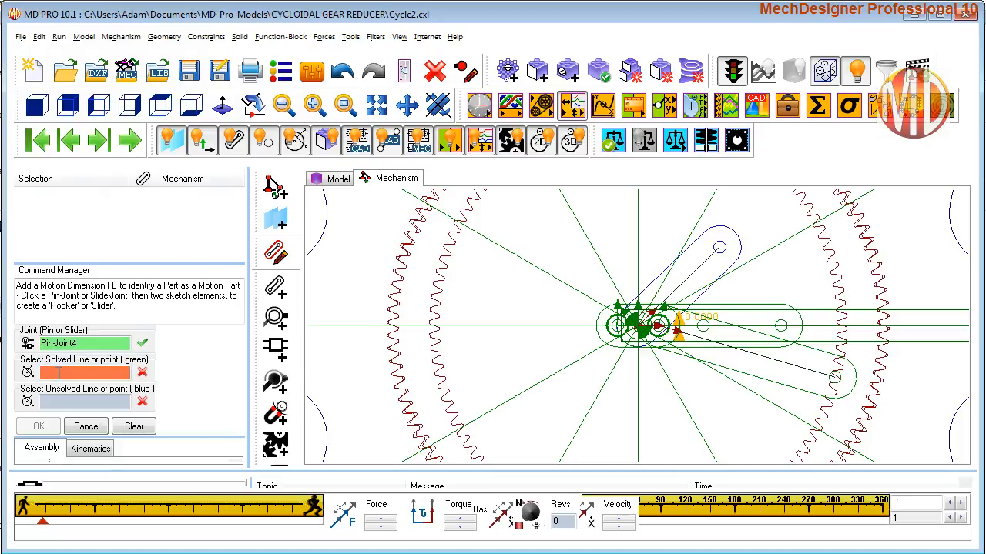
left_click(694, 332)
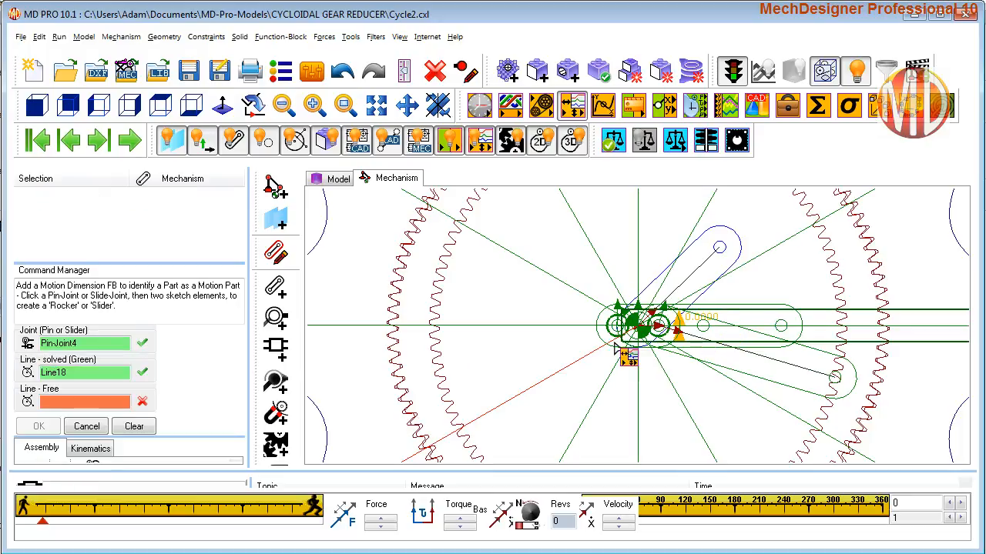
left_click(696, 275)
left_click(43, 427)
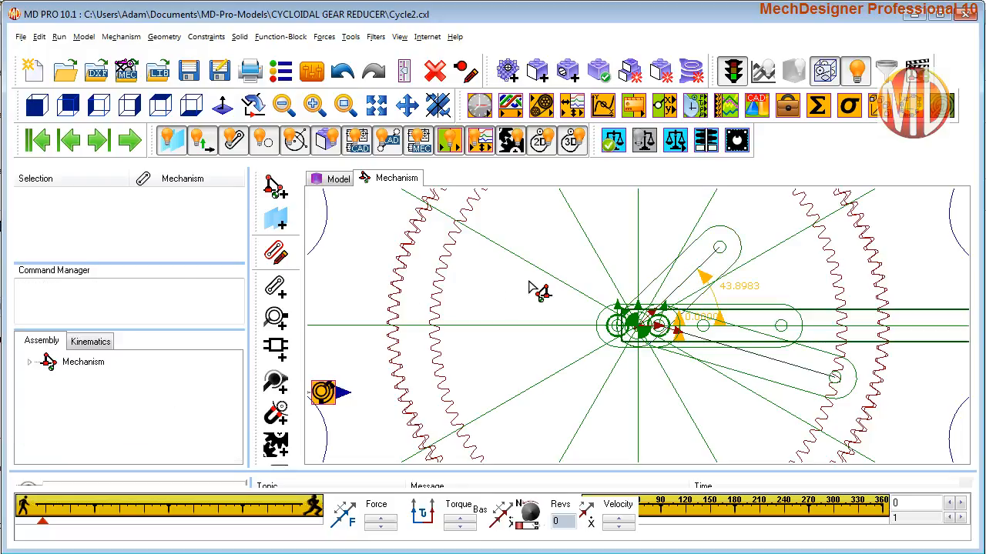
Place the new Motion Dimension block below the existing one, beside the two Gearing blocks.
left_click_drag(323, 394, 514, 374)
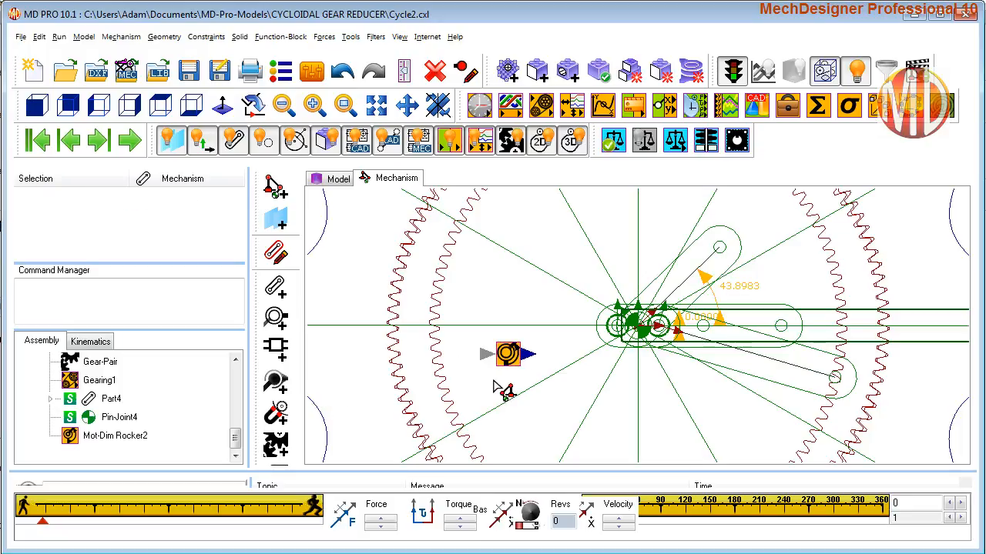
scroll(493, 382, "down", 4)
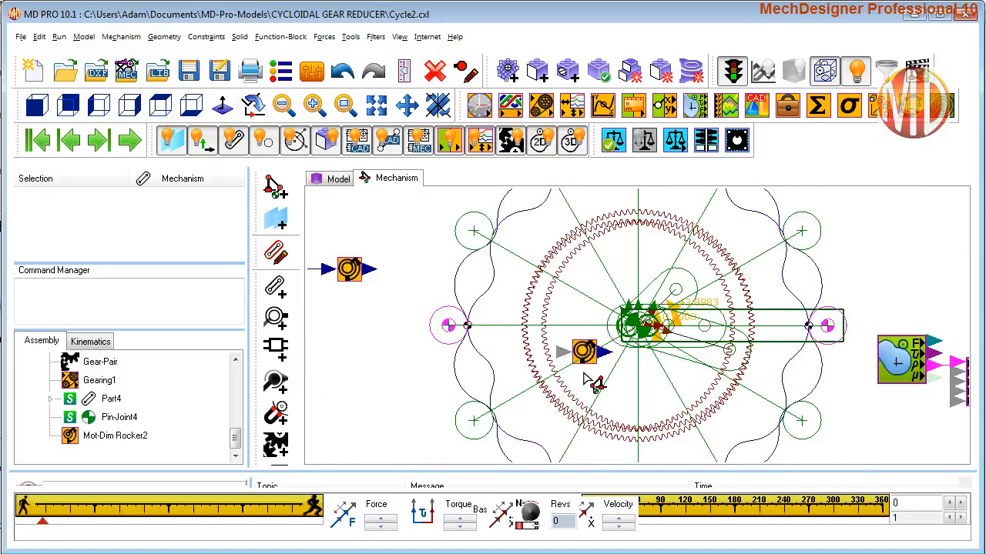
left_click_drag(584, 362, 372, 374)
scroll(371, 374, "down", 3)
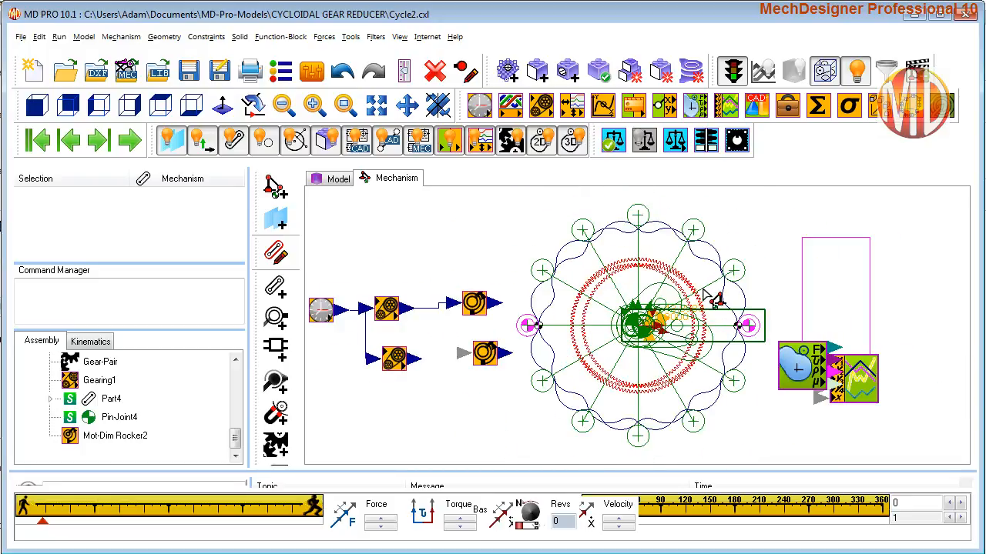
Check the Gearing1 block's ratio settings and connect its output to the new Motion Dimension block's input.
double_click(394, 357)
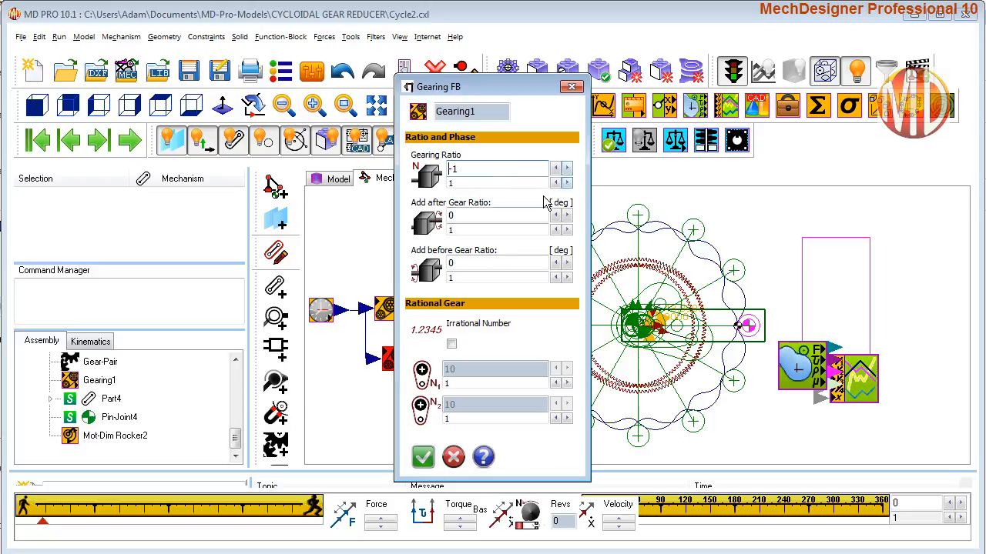
left_click(422, 457)
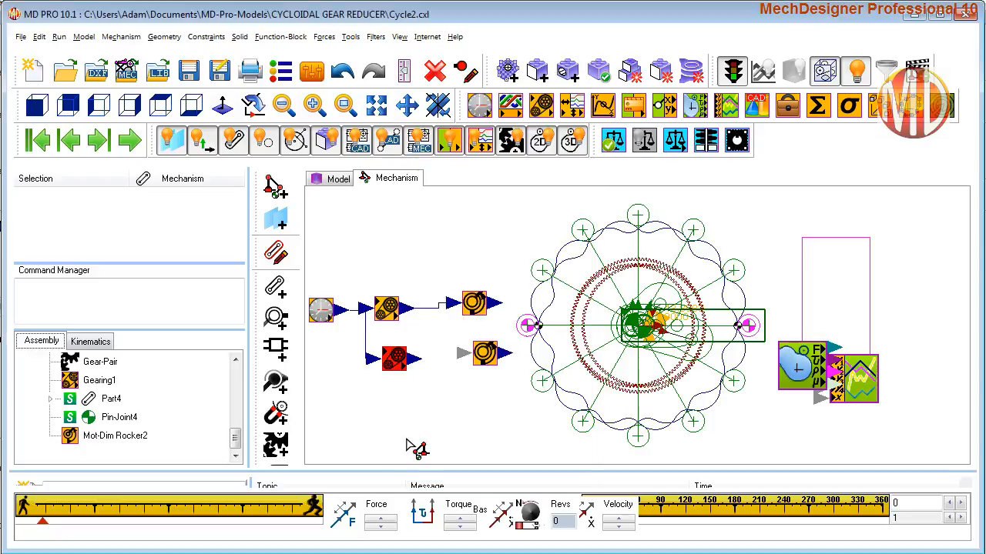
left_click(413, 359)
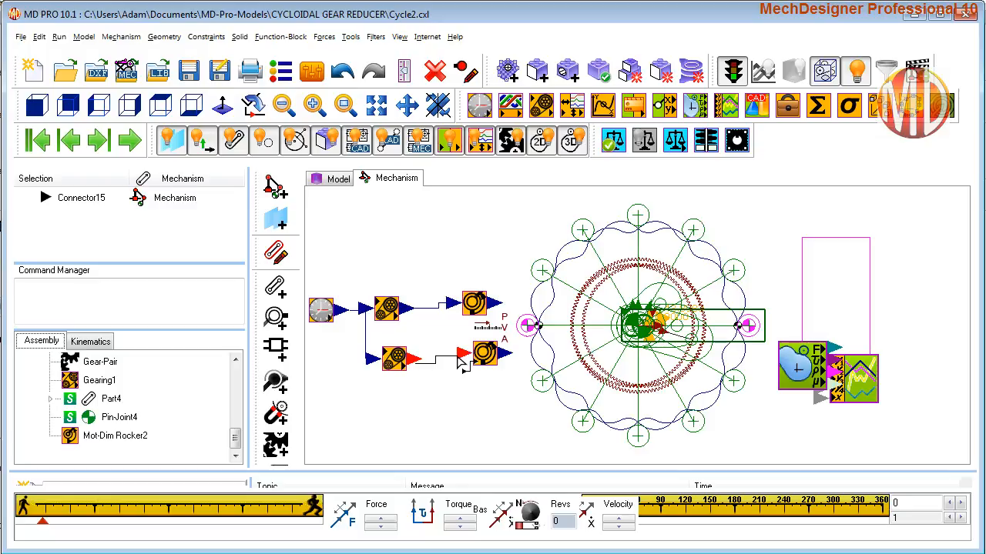
left_click(460, 358)
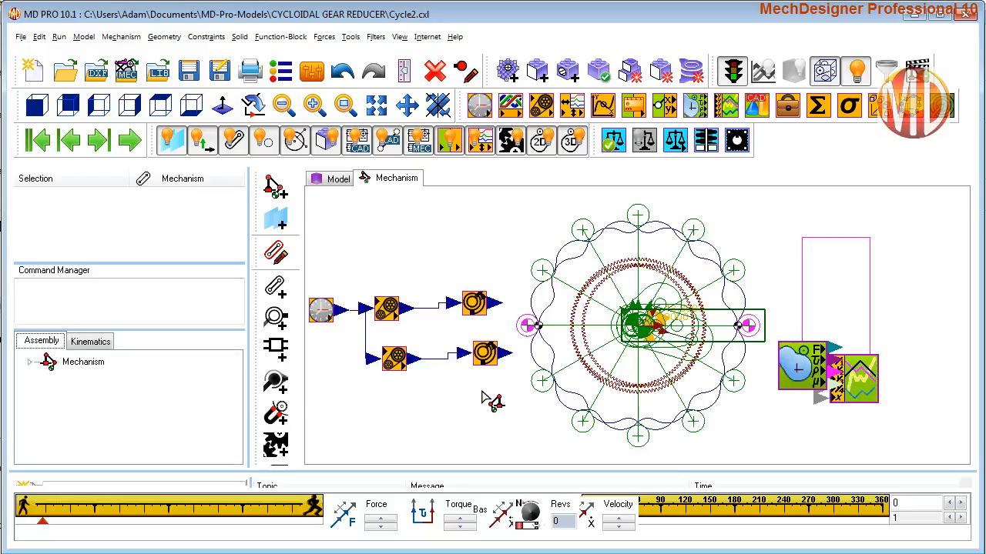
Zero the base value of the new Motion Dimension rocker block.
scroll(484, 398, "up", 2)
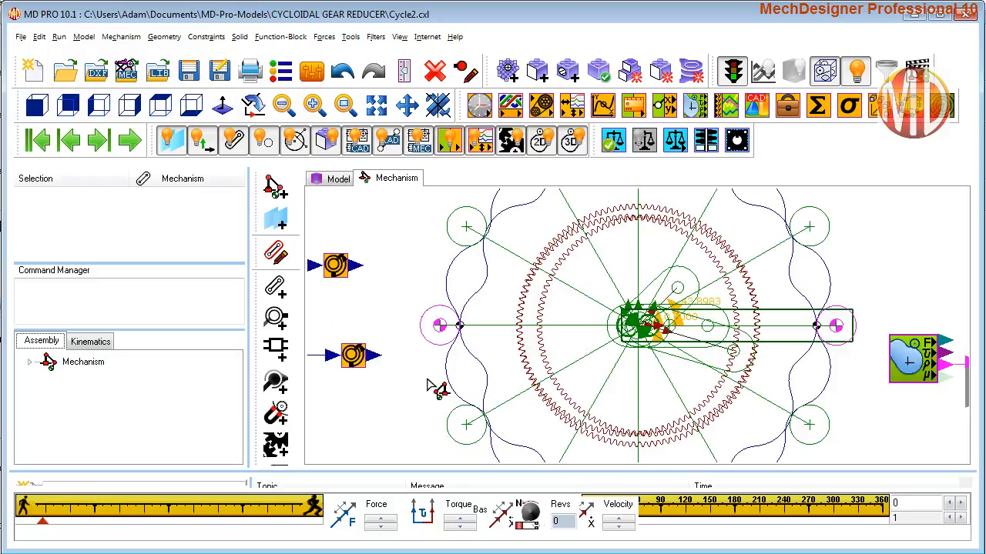
double_click(359, 367)
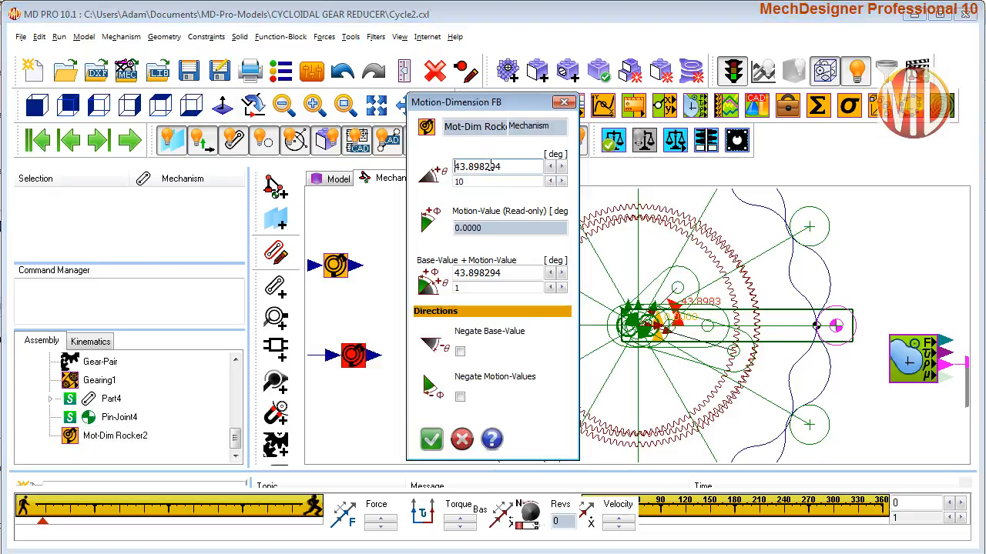
right_click(490, 165)
left_click(526, 177)
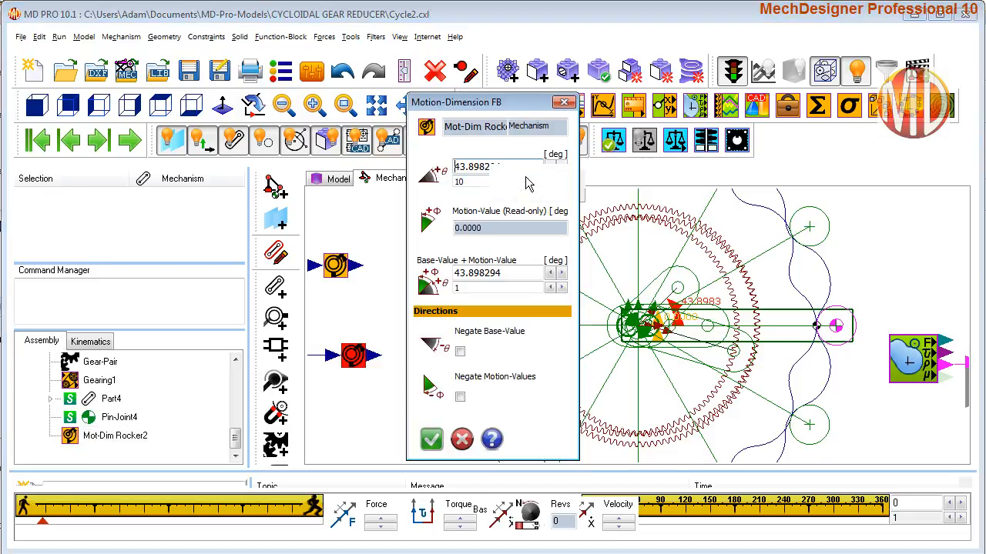
left_click(431, 438)
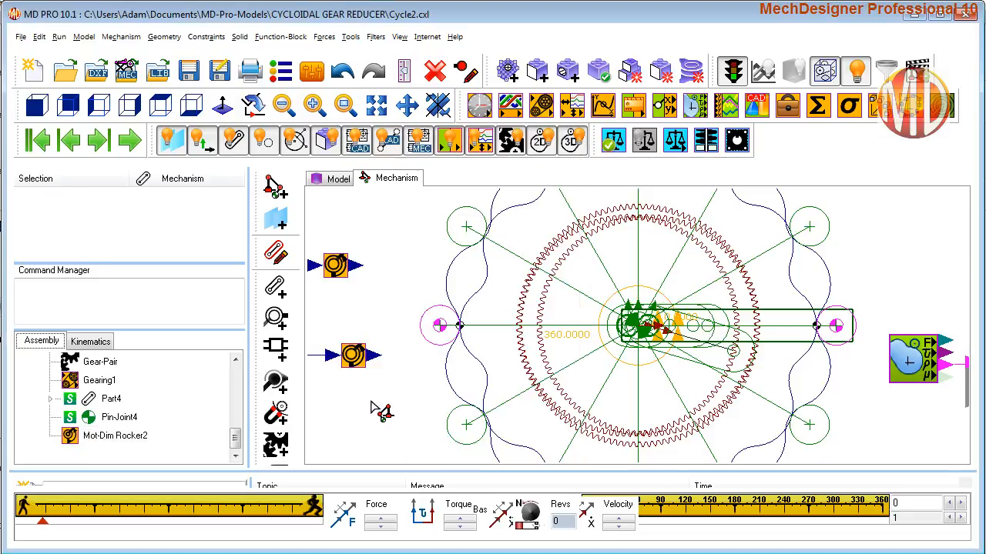
Cycle the mechanism to examine how Part4 and the rockers rotate about the centre, and return it to the start position.
left_click(131, 142)
scroll(598, 331, "up", 8)
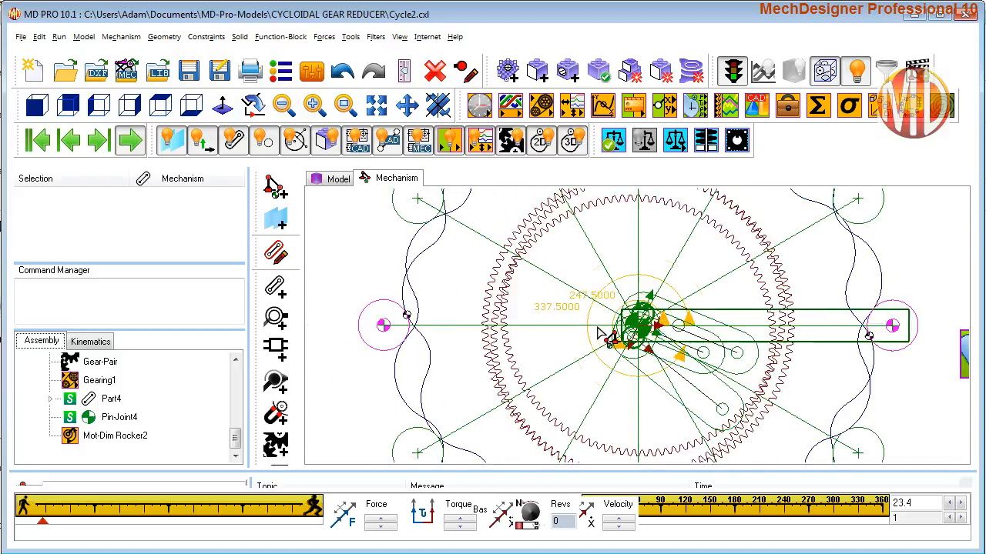
scroll(625, 364, "up", 3)
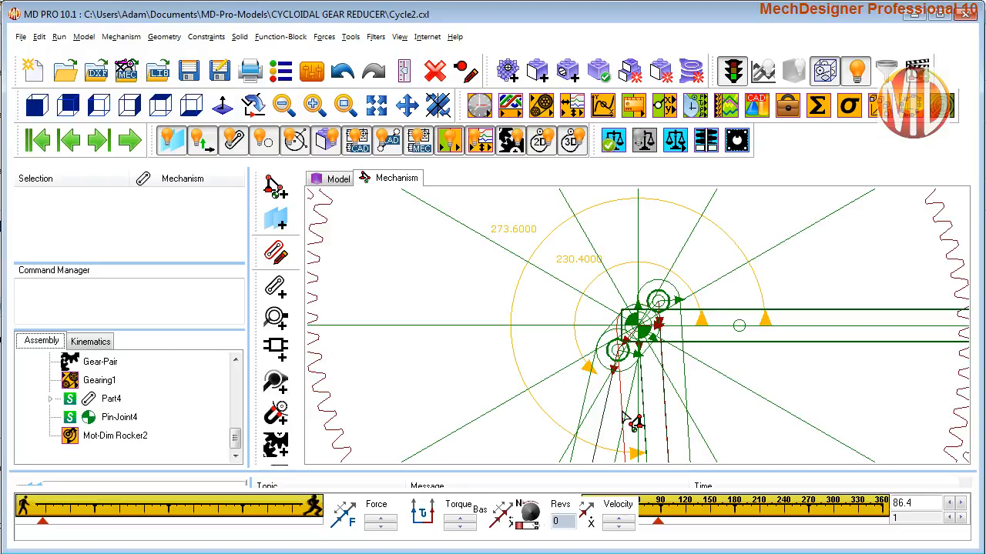
left_click(623, 415)
scroll(630, 394, "down", 2)
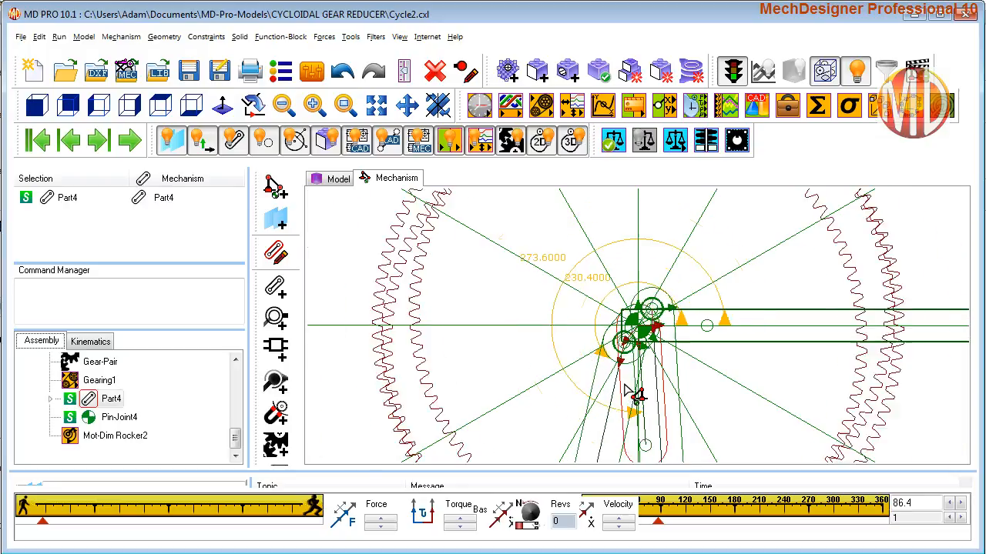
left_click(132, 140)
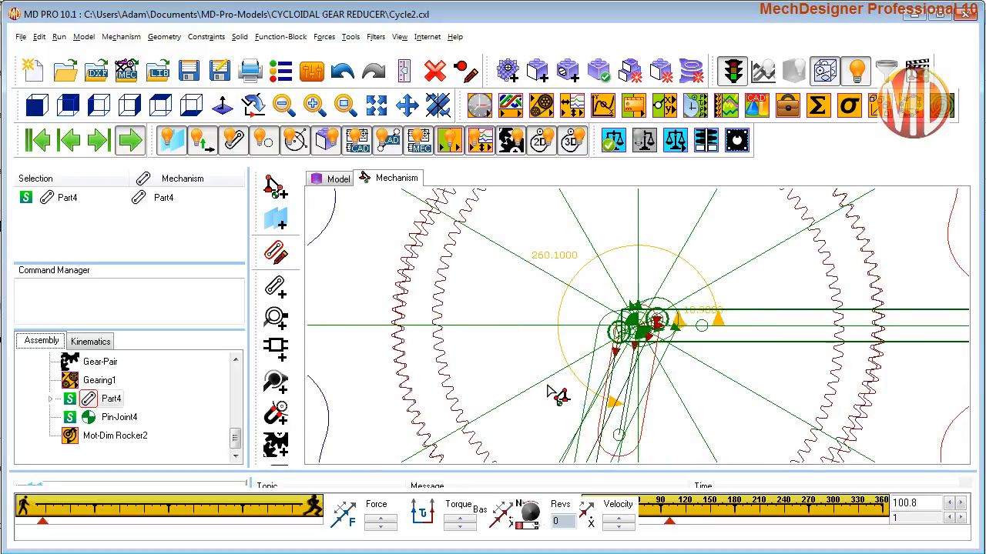
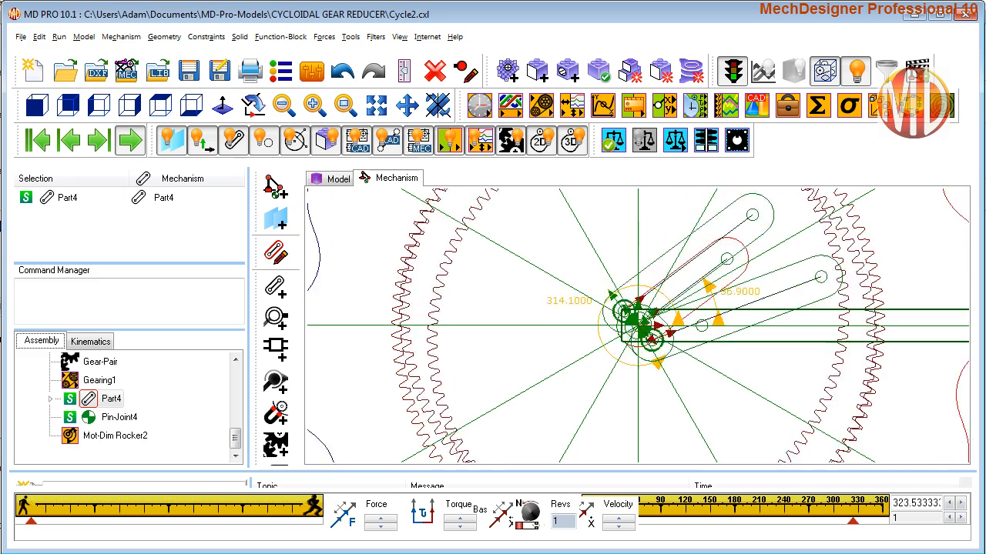
left_click(138, 145)
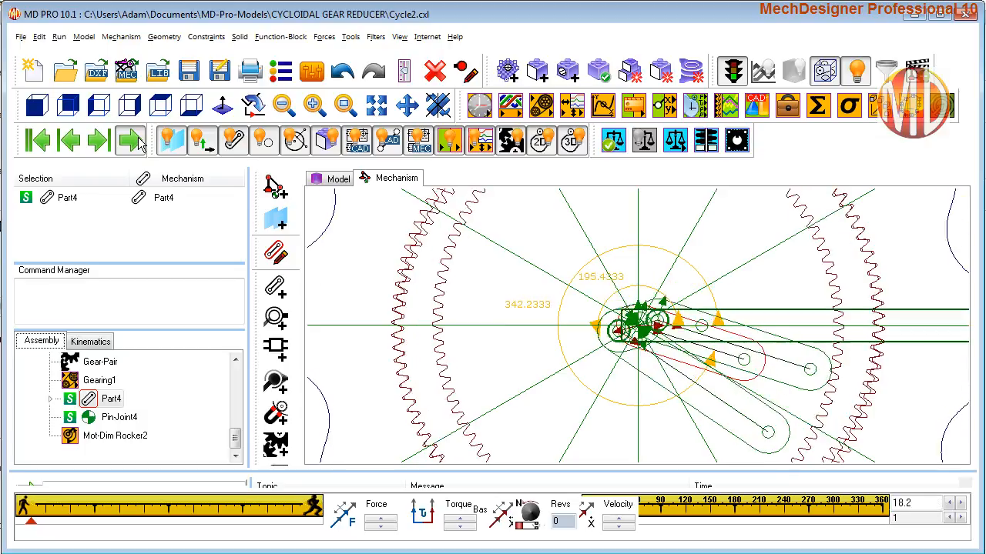
left_click(45, 146)
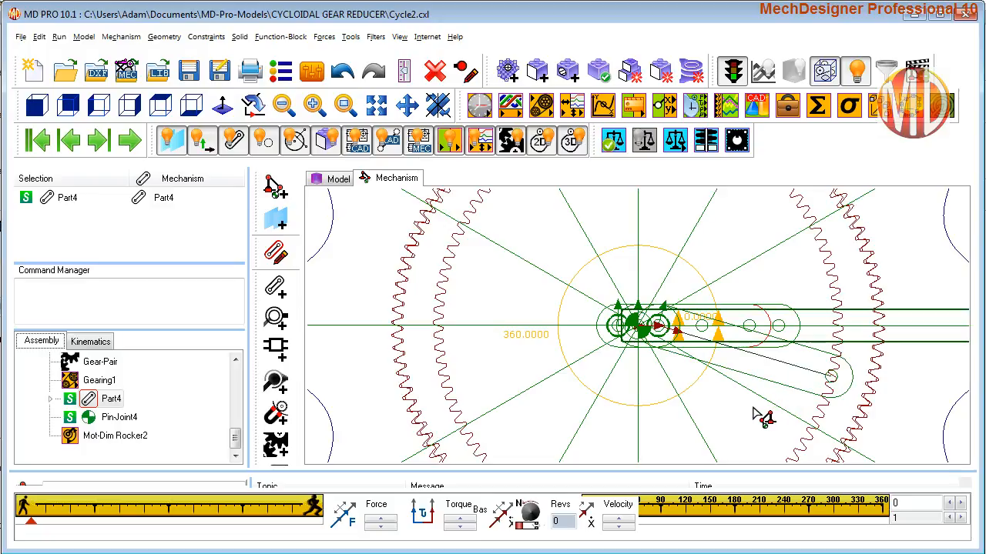
Open Part3 for editing and sketch four circles of about 10 mm radius around its origin, one on each side.
double_click(801, 323)
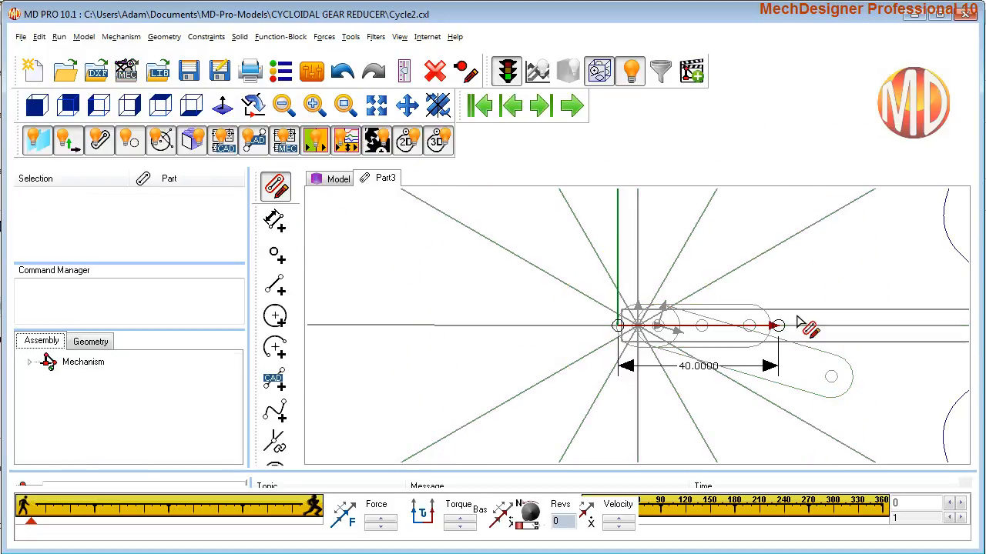
right_click(491, 262)
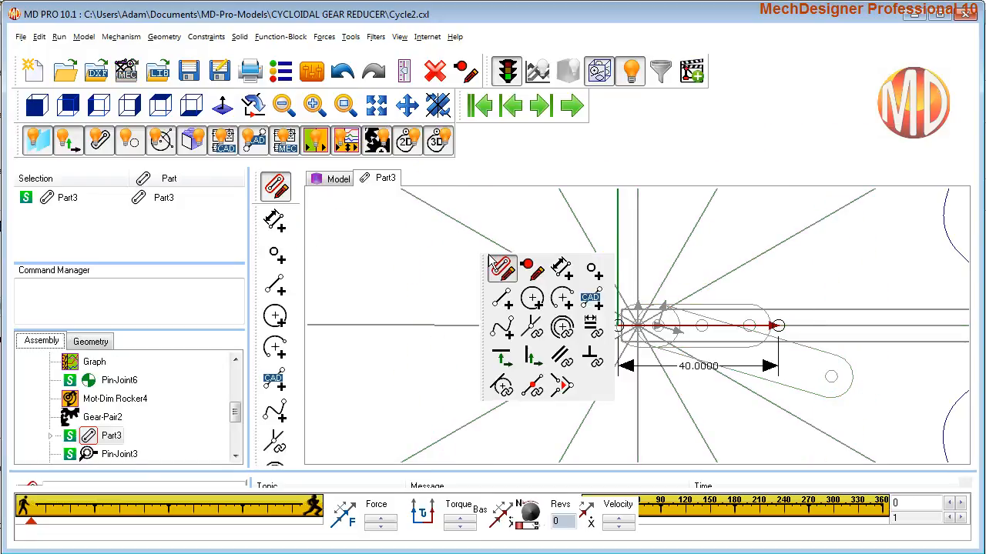
left_click(533, 299)
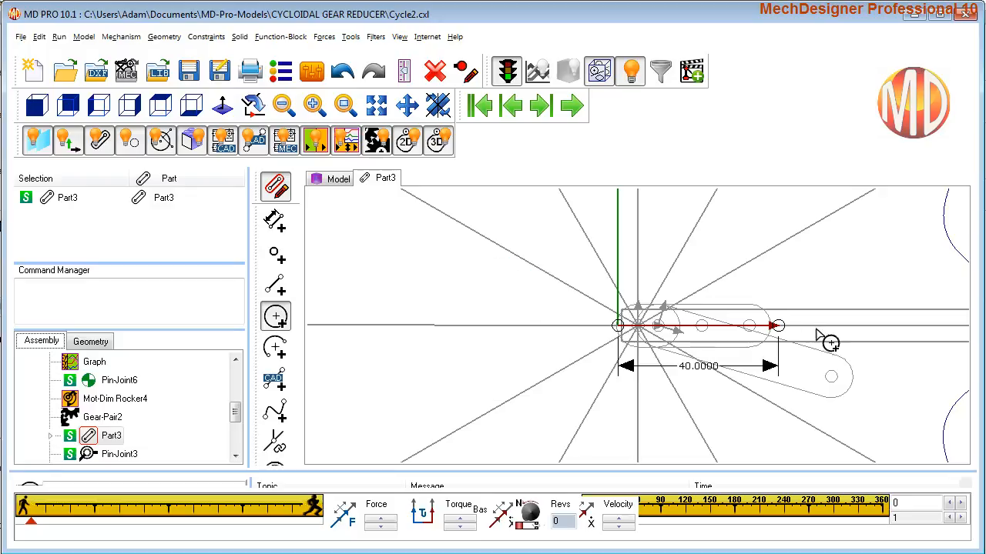
scroll(858, 318, "down", 2)
left_click_drag(839, 316, 858, 324)
right_click(814, 261)
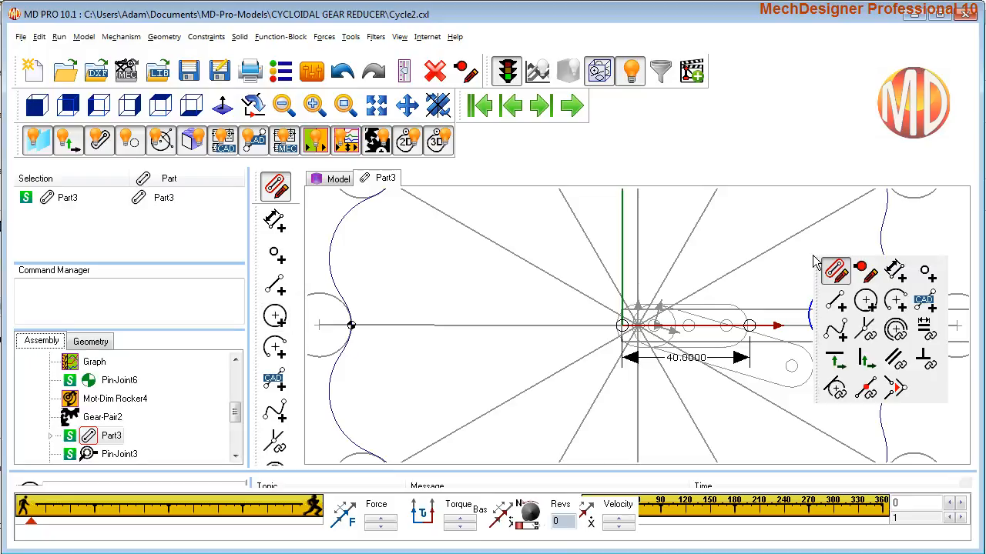
left_click(865, 300)
scroll(712, 266, "down", 1)
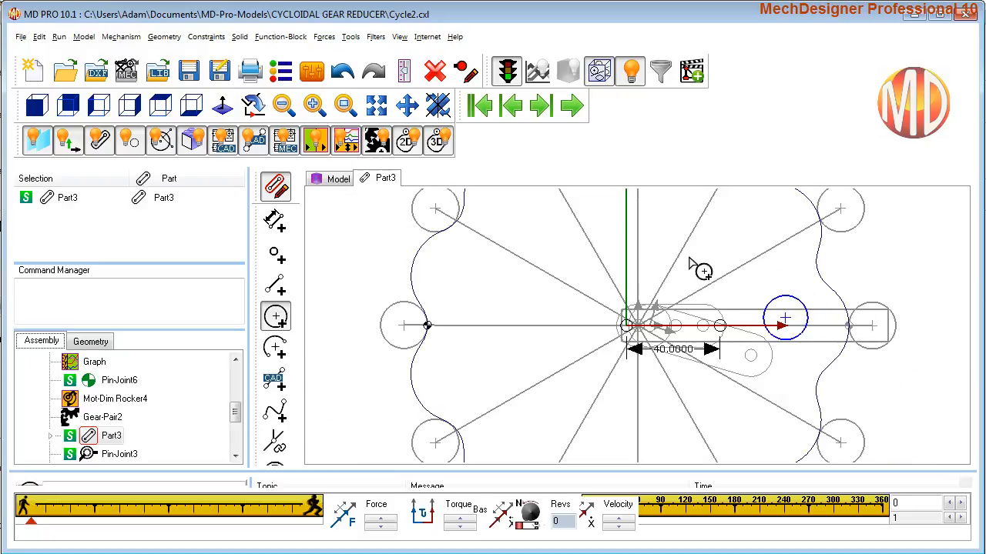
left_click_drag(625, 205, 639, 227)
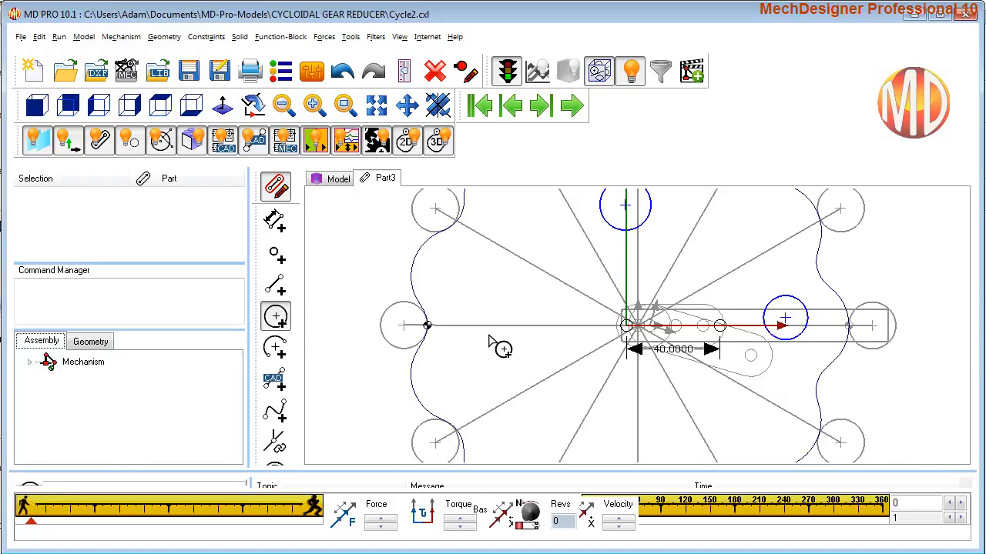
left_click_drag(514, 333, 525, 343)
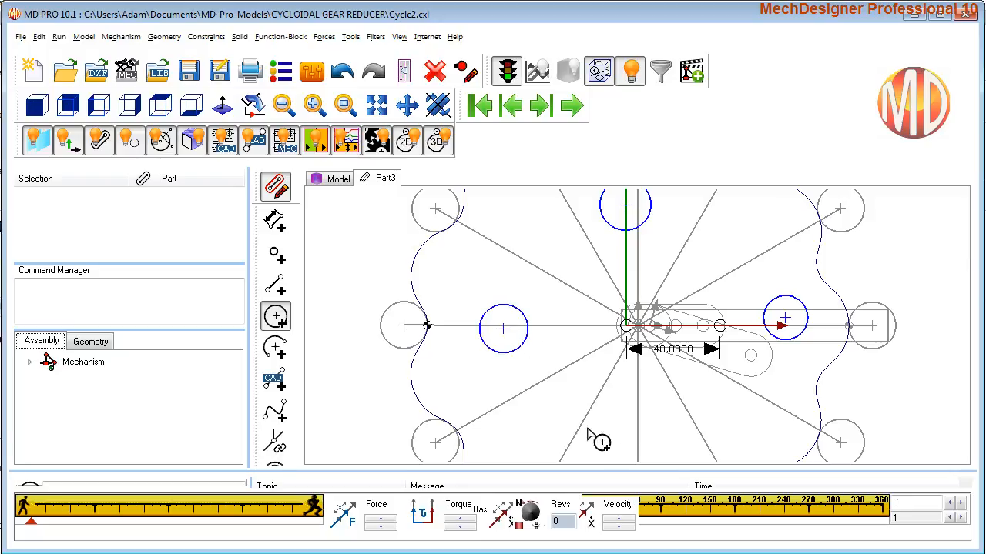
left_click_drag(629, 446, 646, 465)
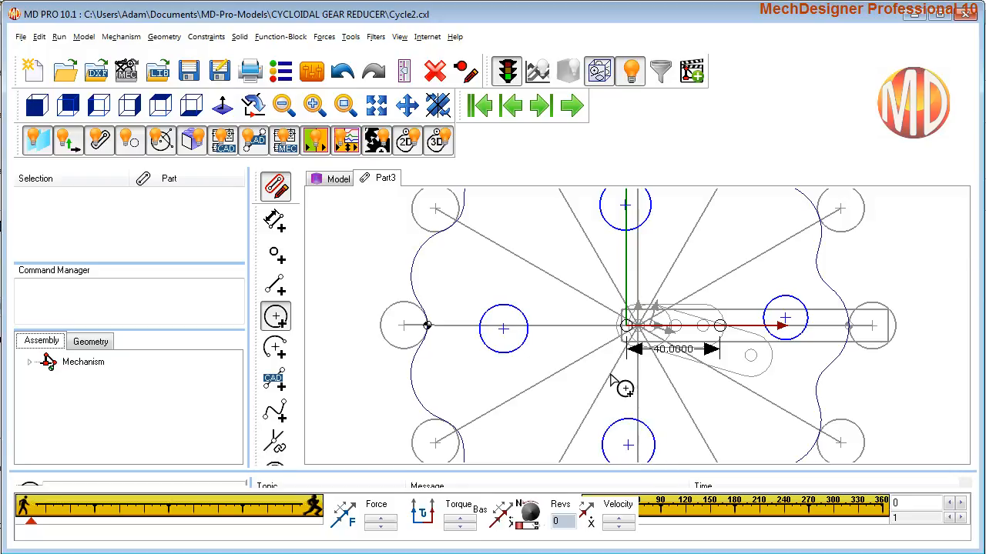
key("Escape")
Draw lines from a common point near Part3's origin to the four circle centres and constrain them equal and perpendicular.
right_click(609, 378)
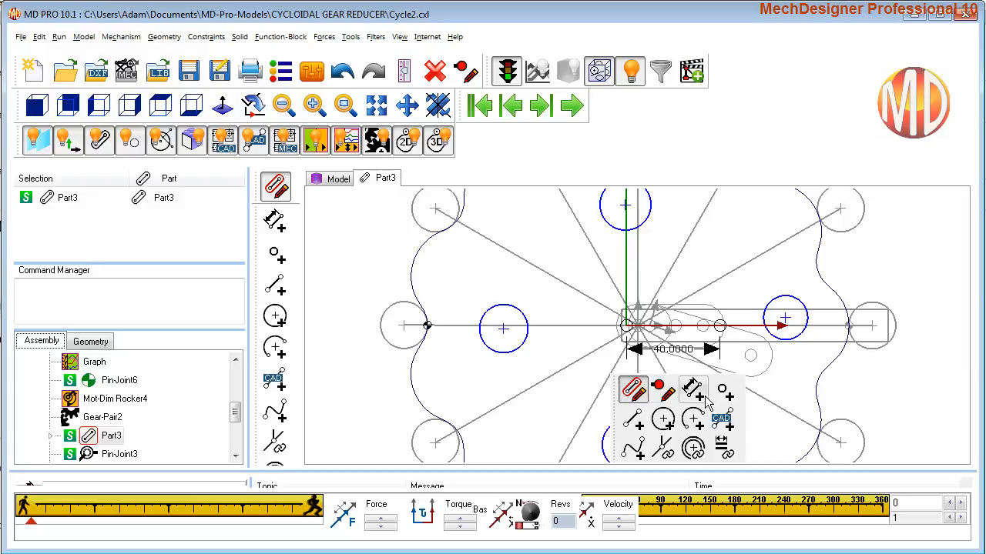
left_click(633, 421)
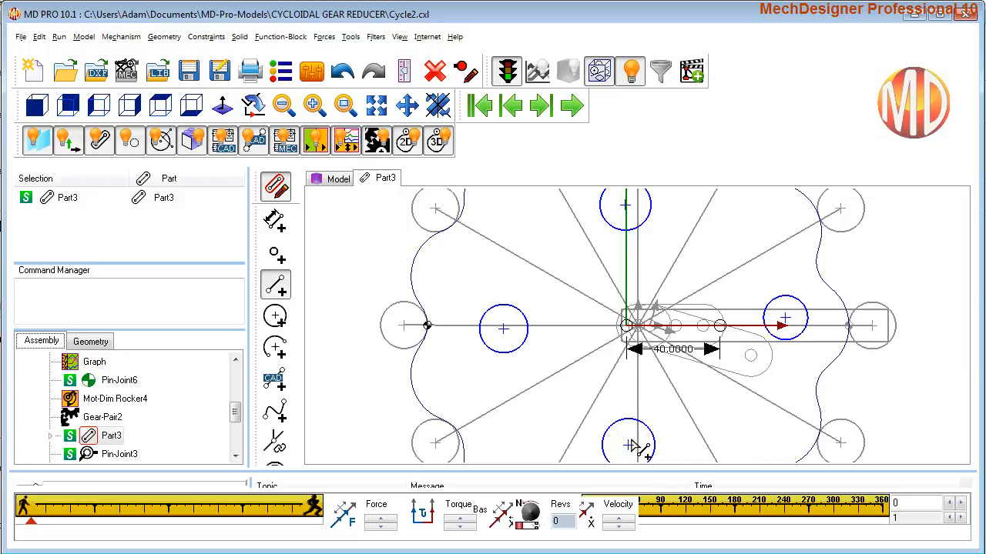
left_click_drag(613, 339, 625, 206)
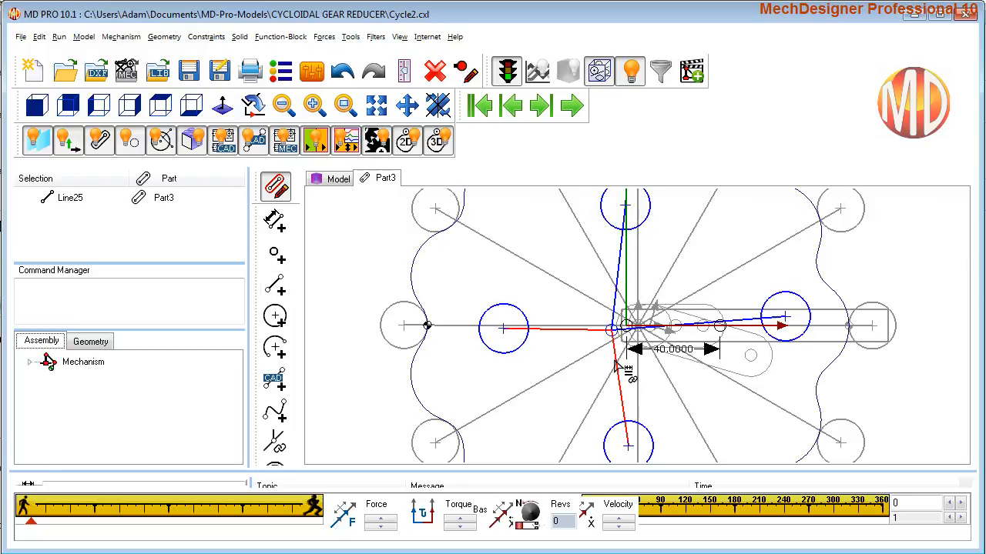
left_click(619, 360)
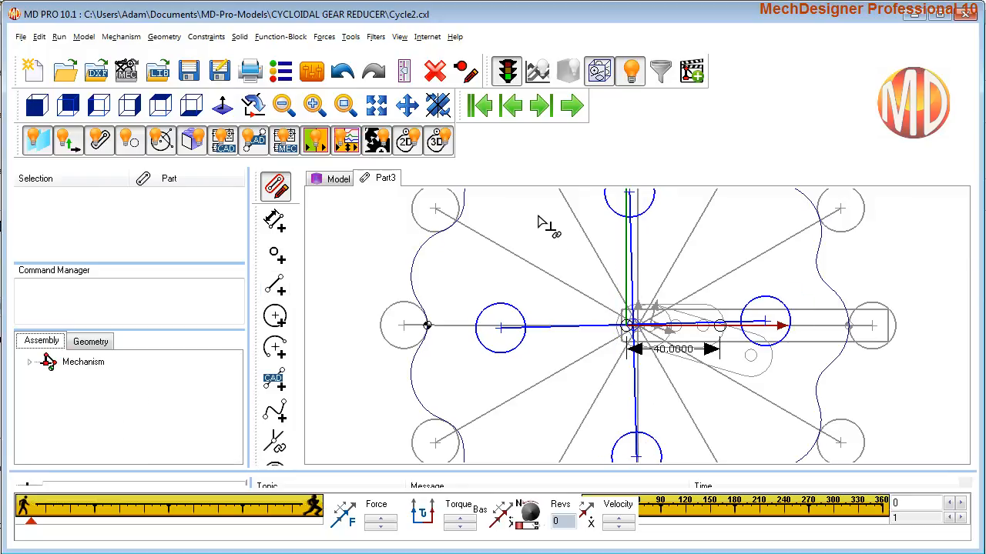
Make the lines' common point coincident with Part3's origin and dimension the horizontal line to the circle centre at 45 mm.
right_click(539, 219)
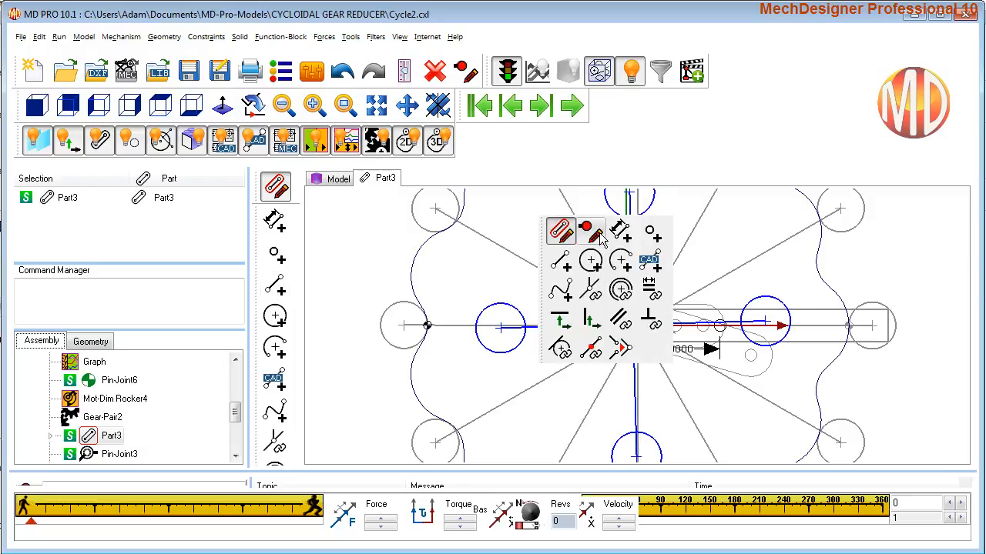
left_click(592, 291)
scroll(627, 341, "up", 3)
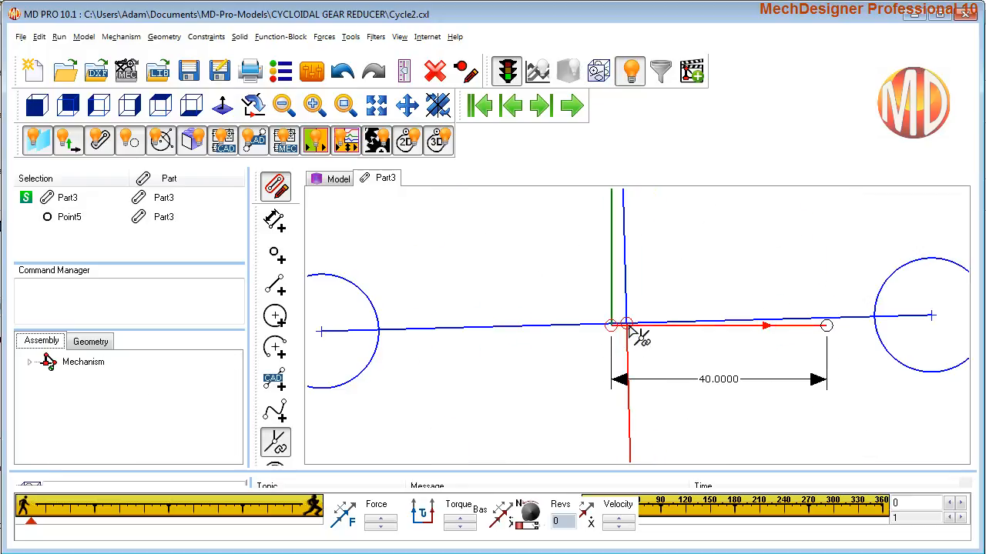
left_click(637, 325)
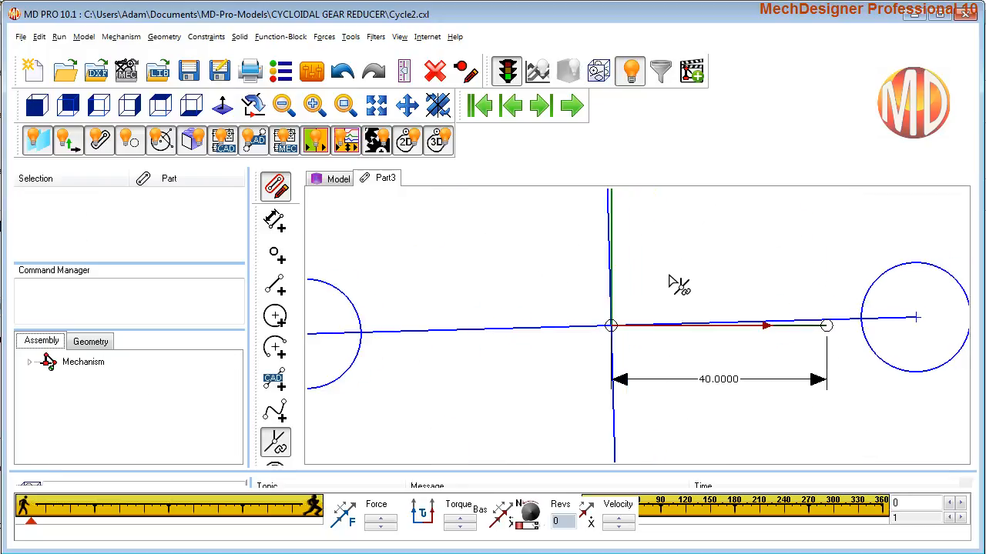
left_click(668, 283)
type("45")
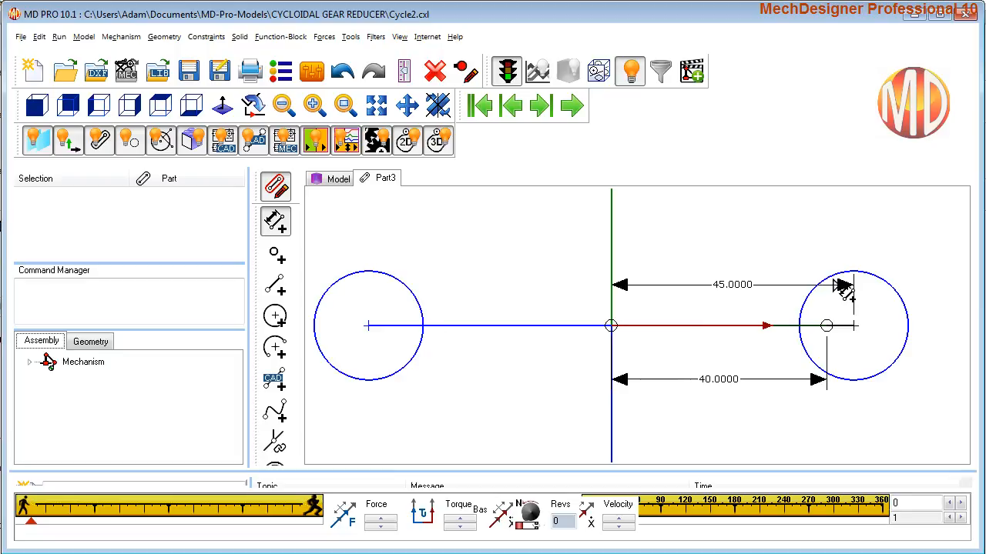
Dimension the circle's radius at 10 mm and finish editing Part3.
left_click(840, 275)
left_click(832, 256)
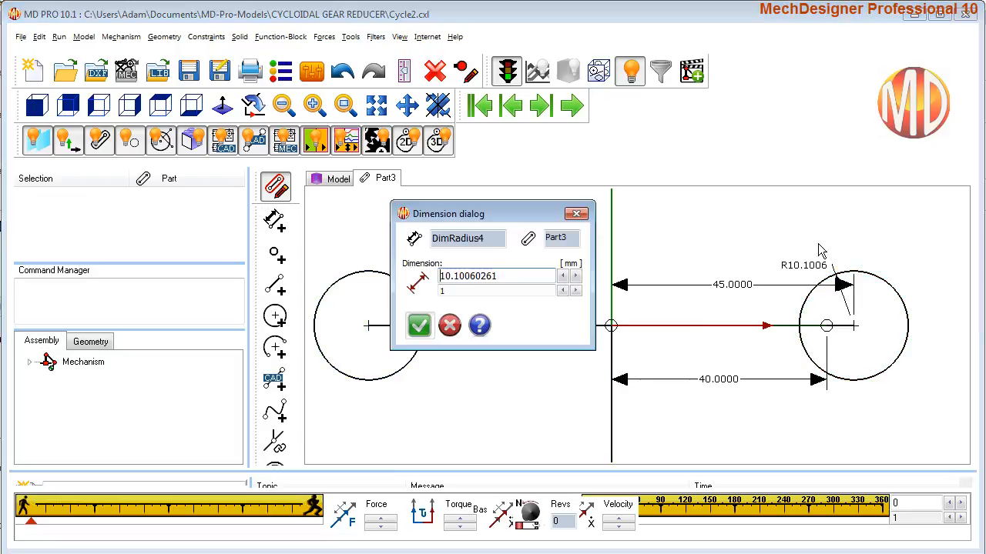
right_click(492, 279)
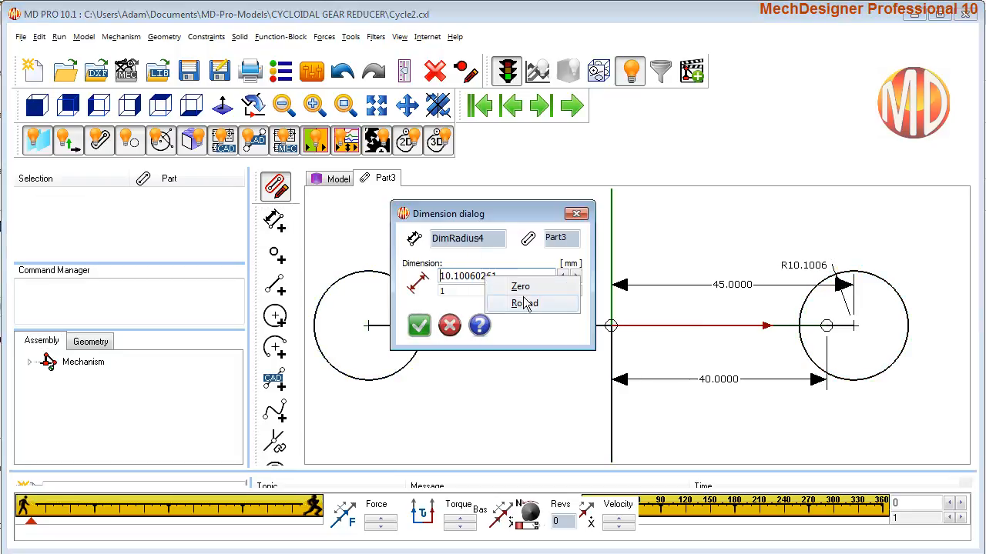
left_click(528, 305)
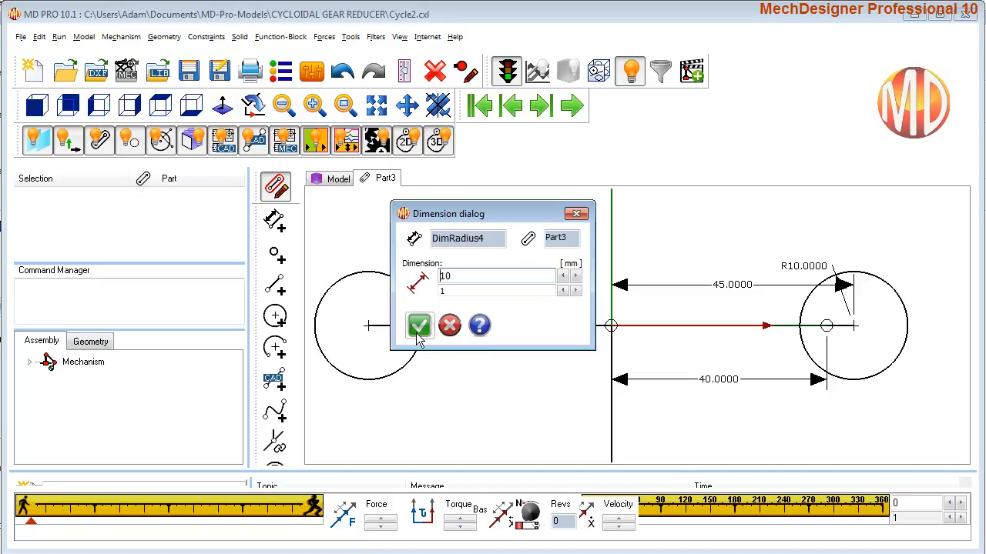
left_click(417, 338)
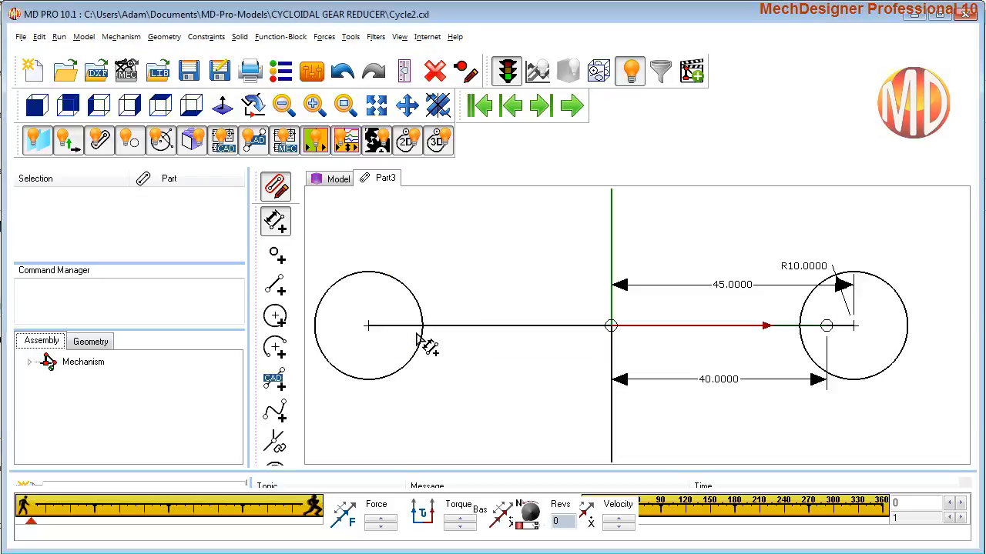
right_click(479, 358)
left_click(494, 373)
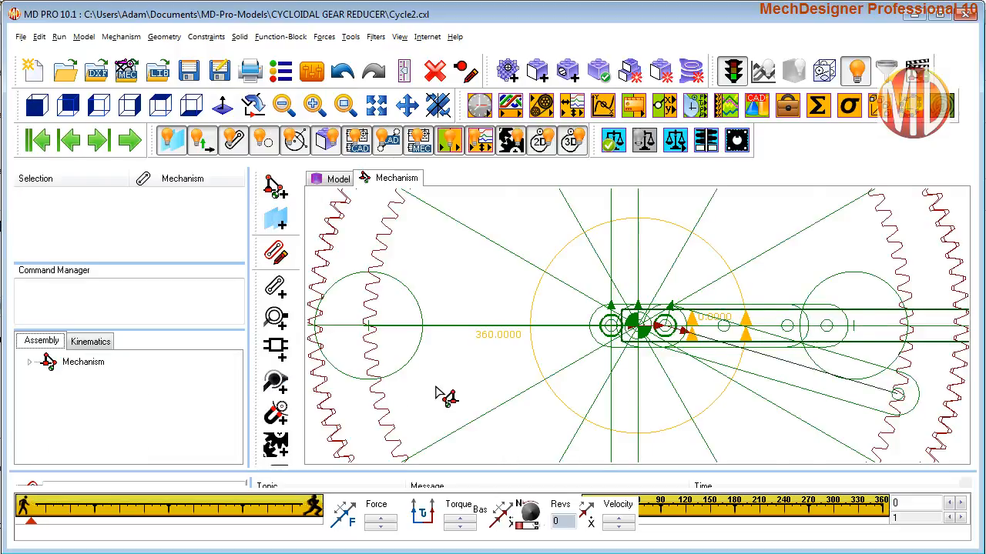
Open Part2 for editing and sketch four equal circles around its origin, with equal lines joining the origin to their centres.
double_click(744, 385)
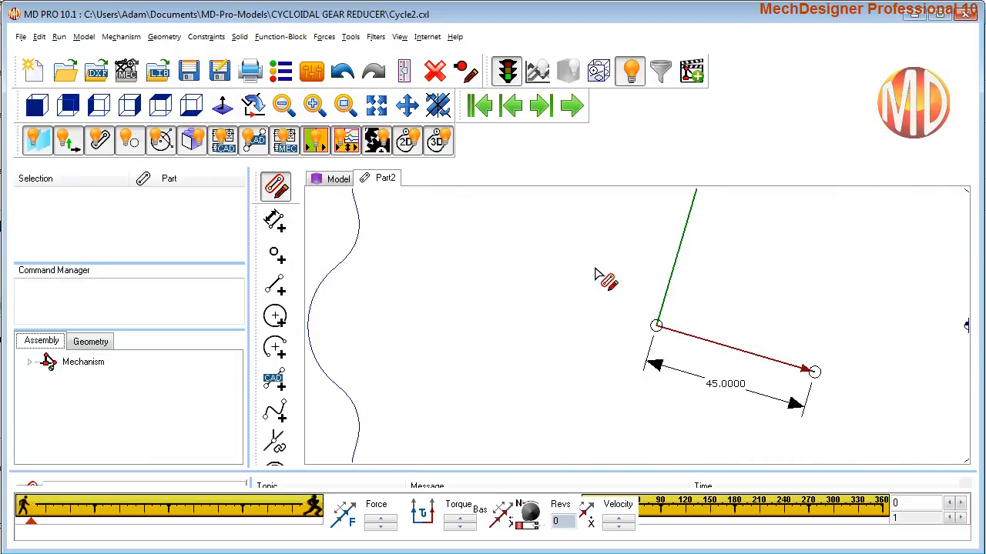
right_click(604, 279)
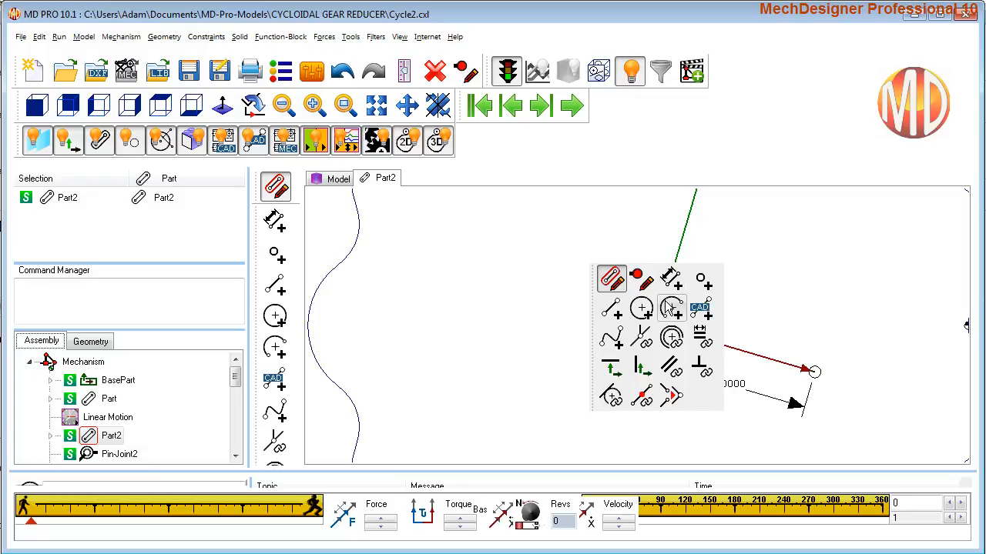
left_click(611, 309)
left_click_drag(653, 325, 659, 202)
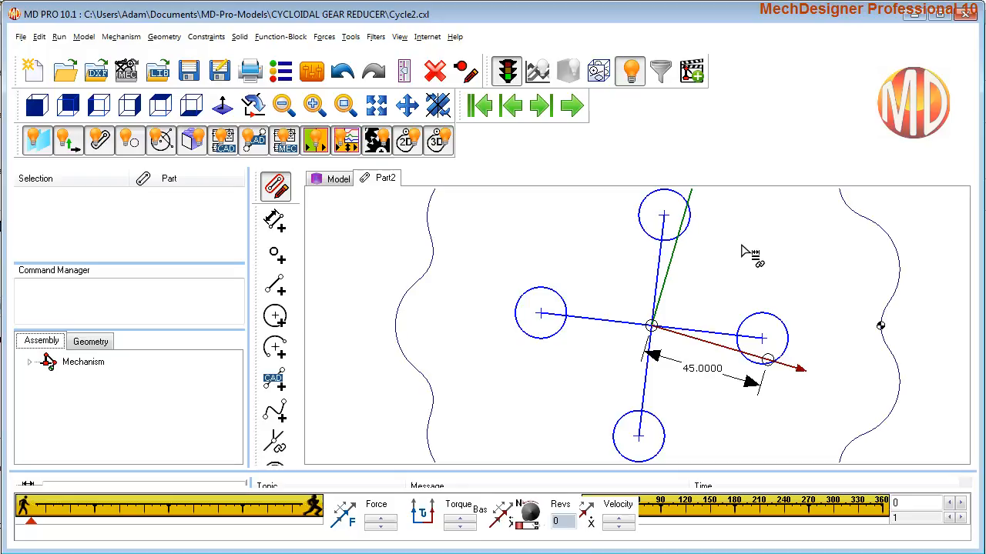
Dimension the angle between Part2's axis line and the horizontal line to the circle centre at 360/22 degrees.
right_click(741, 245)
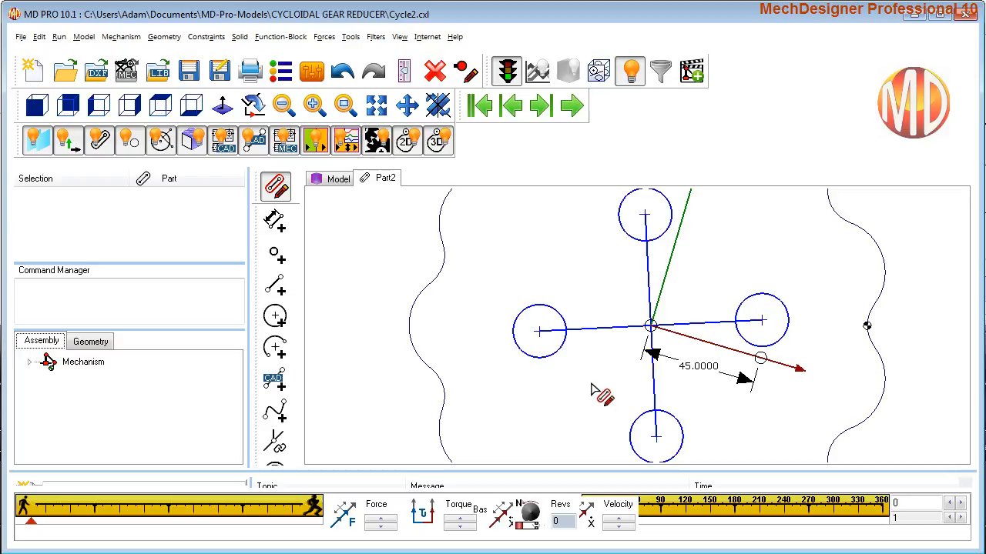
right_click(592, 387)
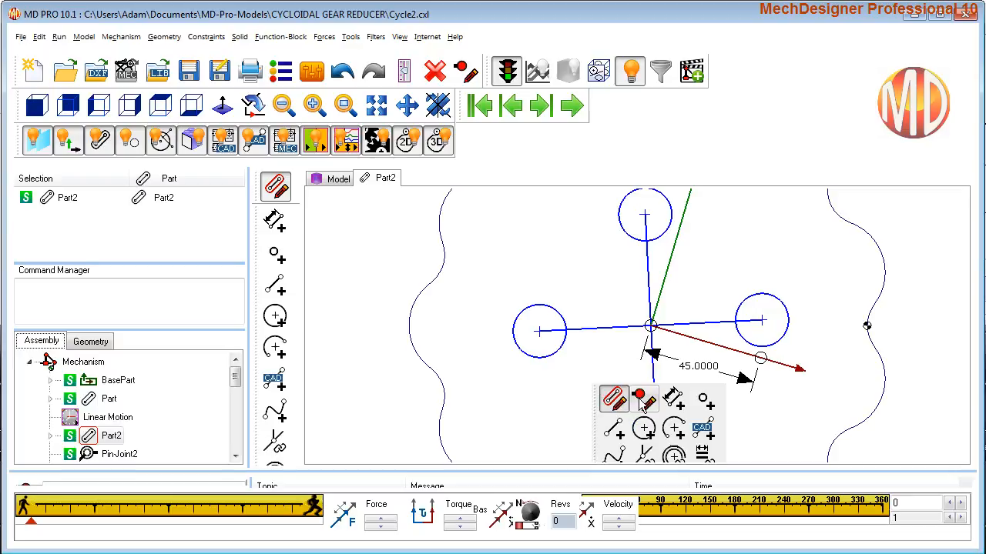
left_click(670, 402)
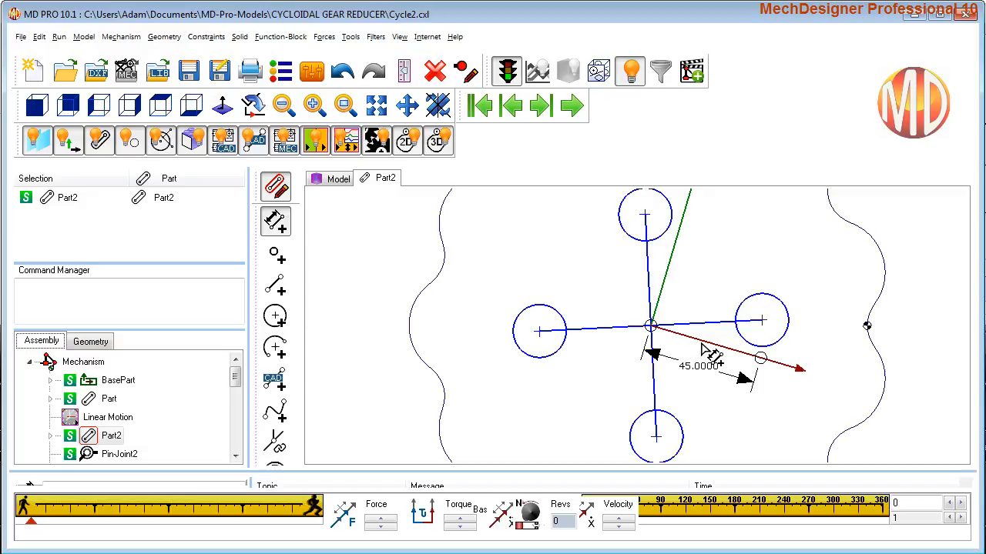
left_click(702, 345)
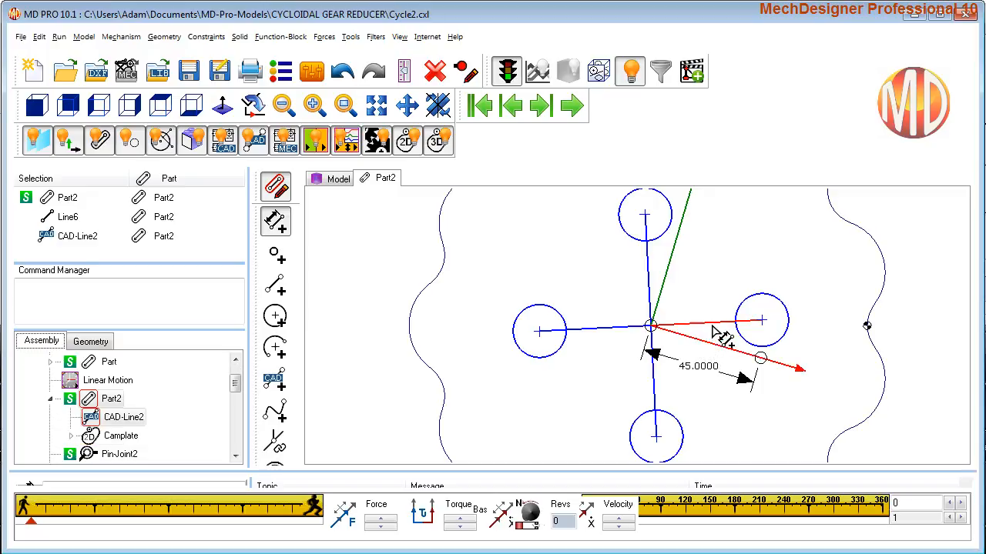
left_click(719, 336)
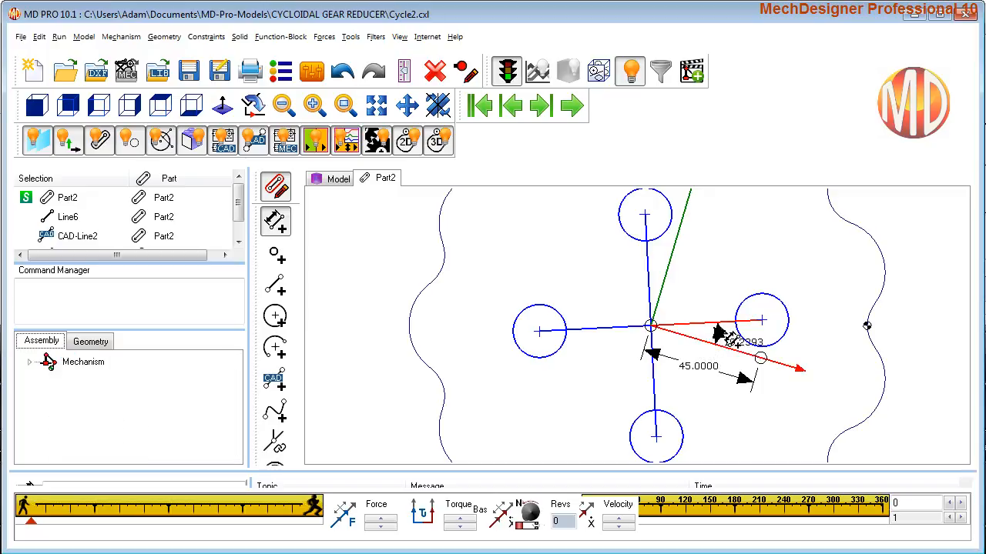
left_click(817, 348)
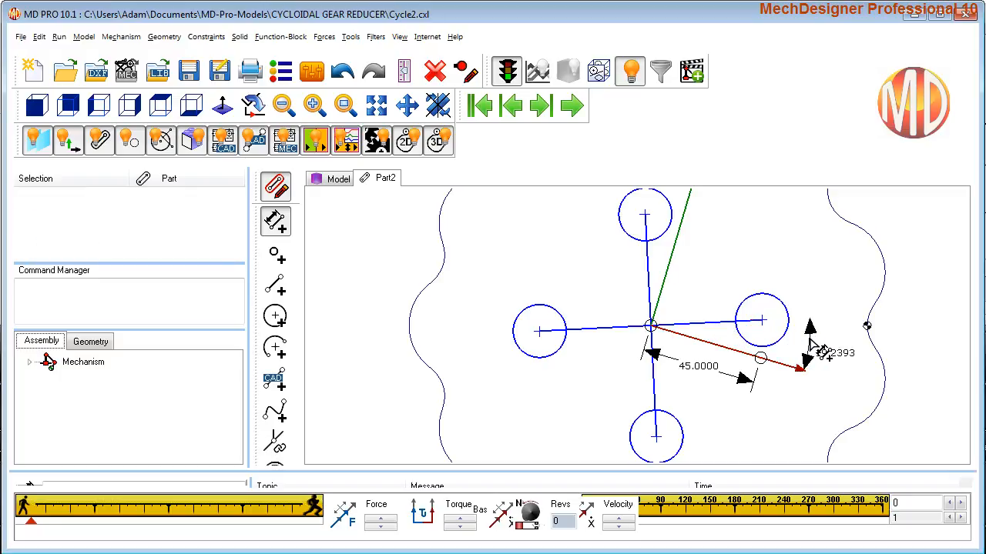
left_click_drag(503, 275, 422, 275)
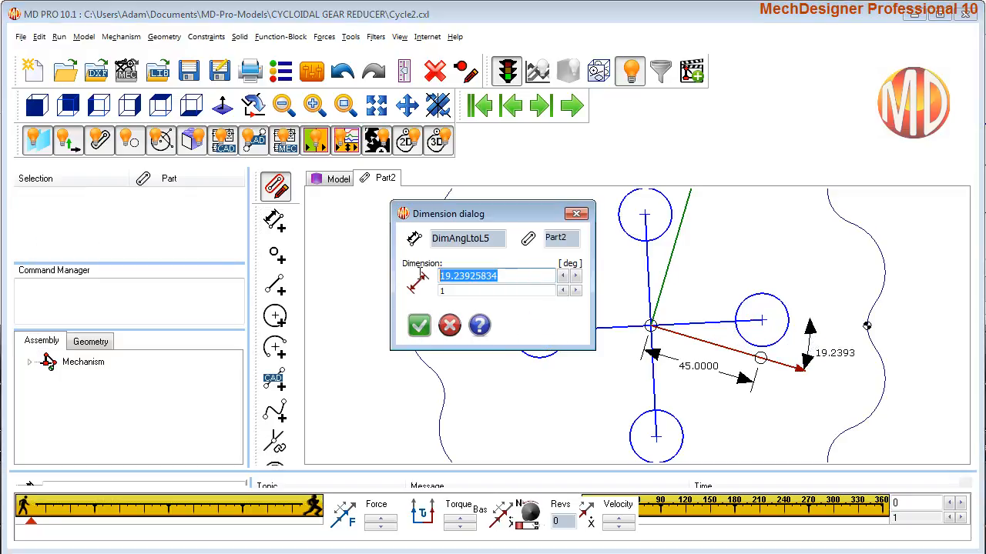
type("360")
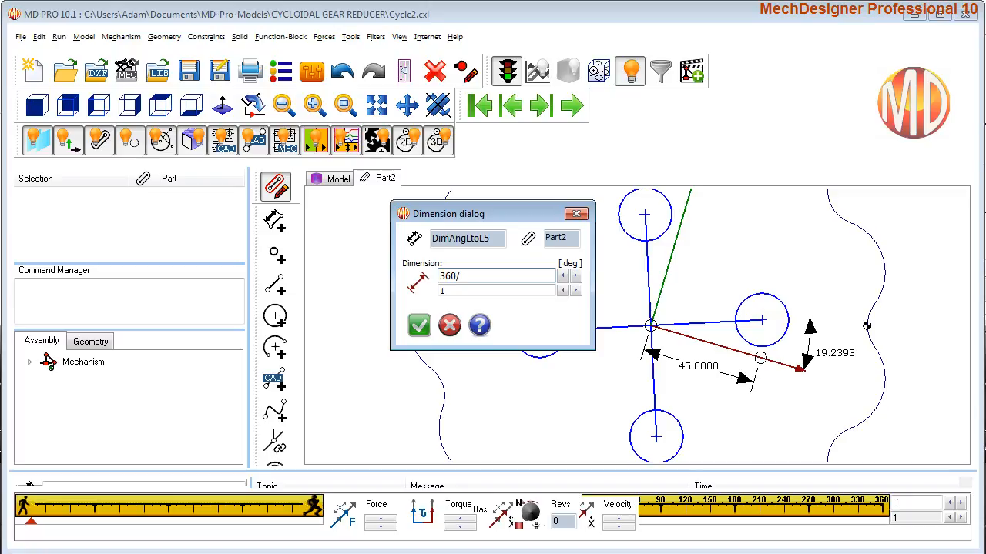
type("/22")
key("Return")
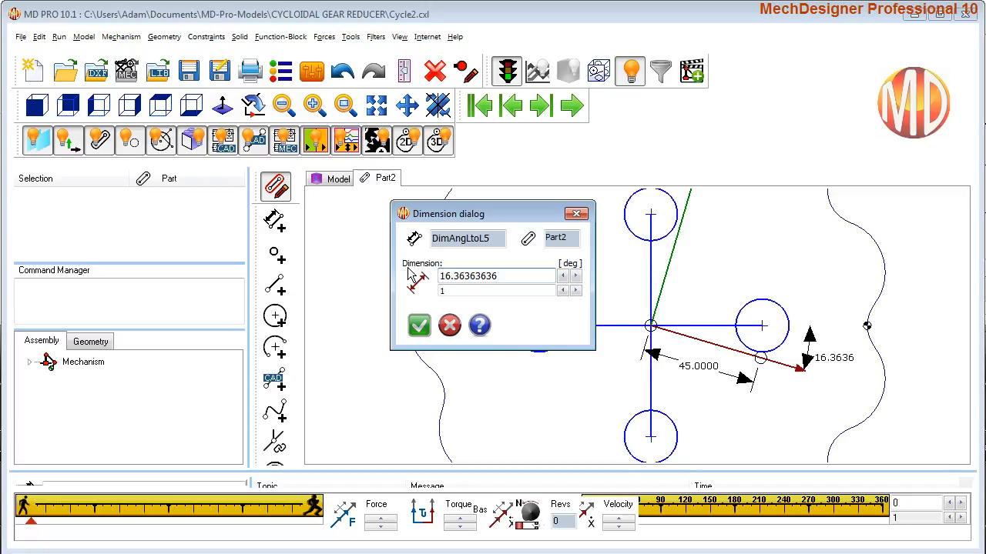
Dimension the horizontal line from Part2's origin to the circle centre at 45 mm.
right_click(763, 282)
left_click(839, 293)
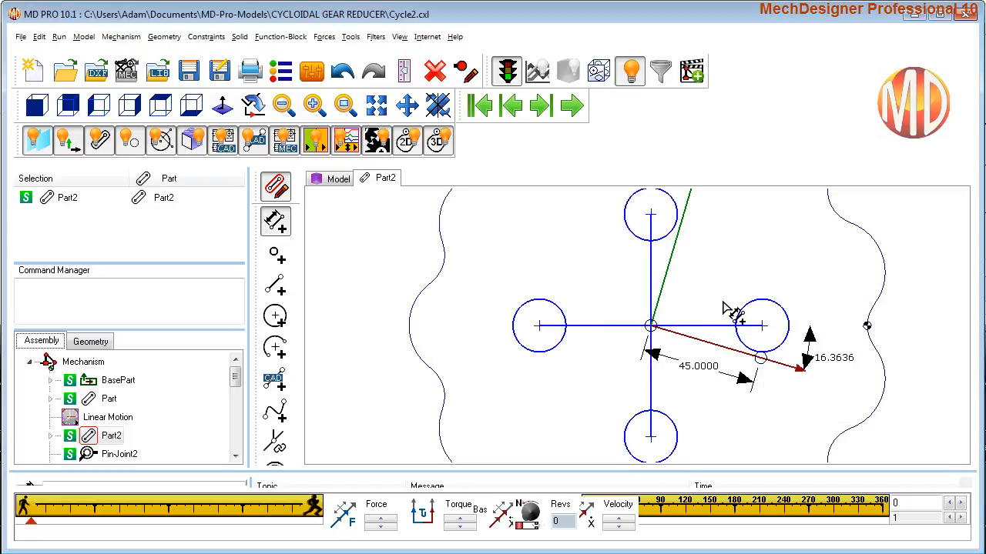
left_click(707, 324)
left_click(426, 324)
Dimension the radius of the circle on the horizontal line at 10 mm and finish editing Part2.
left_click(791, 316)
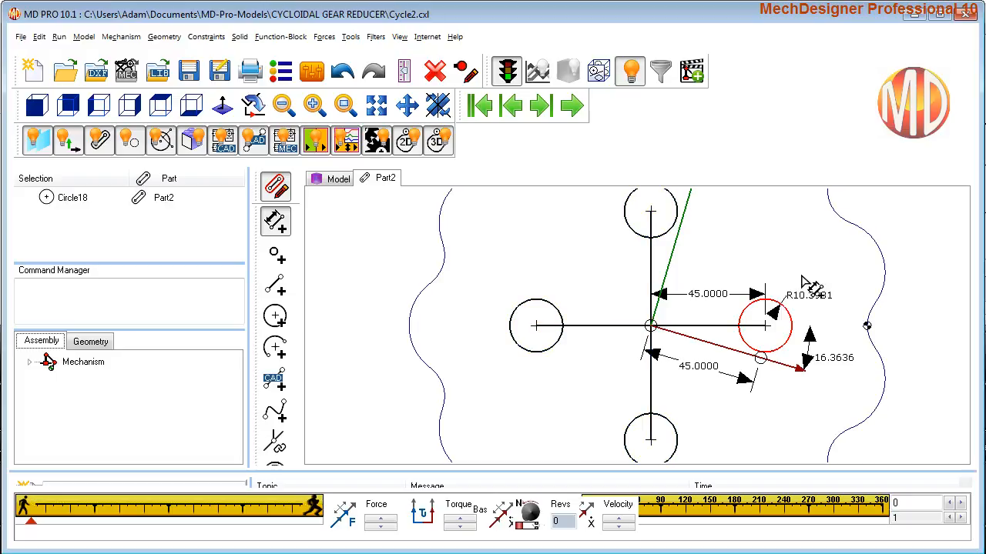
left_click(804, 275)
left_click_drag(502, 275, 400, 274)
right_click(491, 277)
left_click(522, 306)
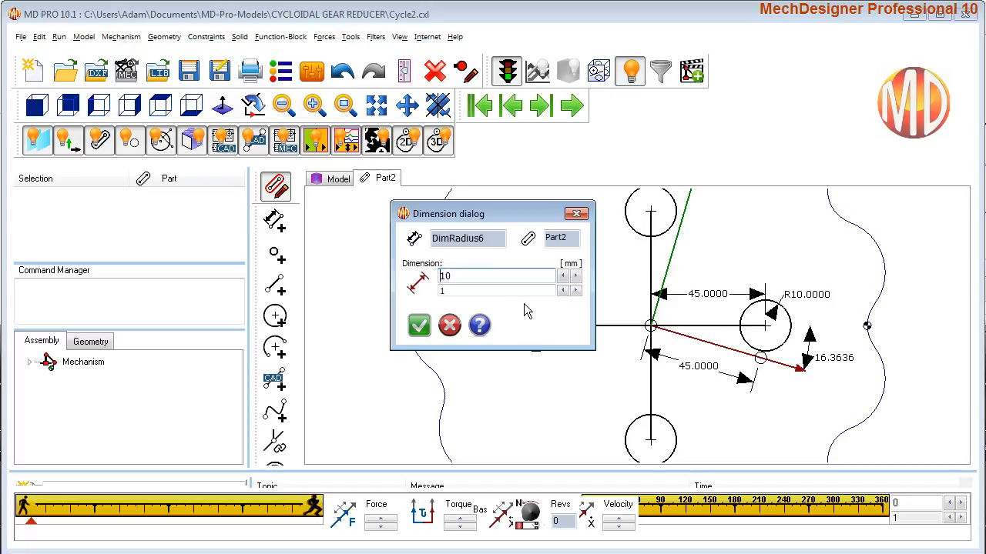
left_click(418, 327)
right_click(576, 379)
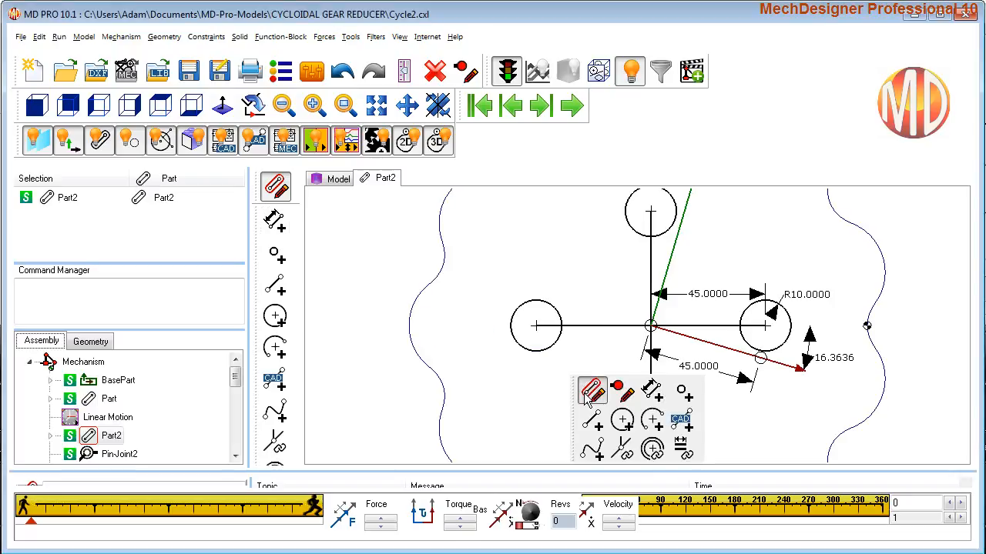
left_click(589, 393)
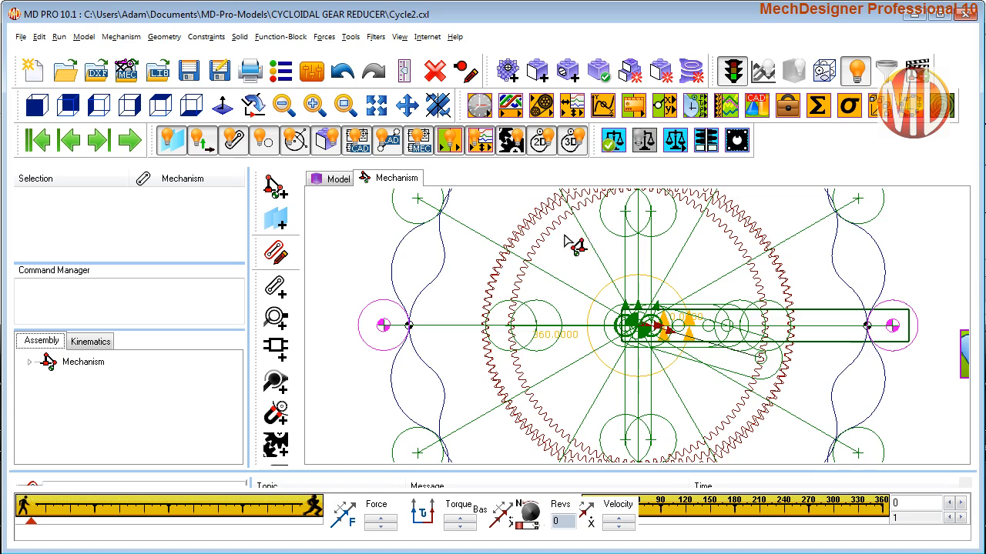
Cycle the mechanism to check how the circles on both cams move, and return it to the start position.
left_click(129, 139)
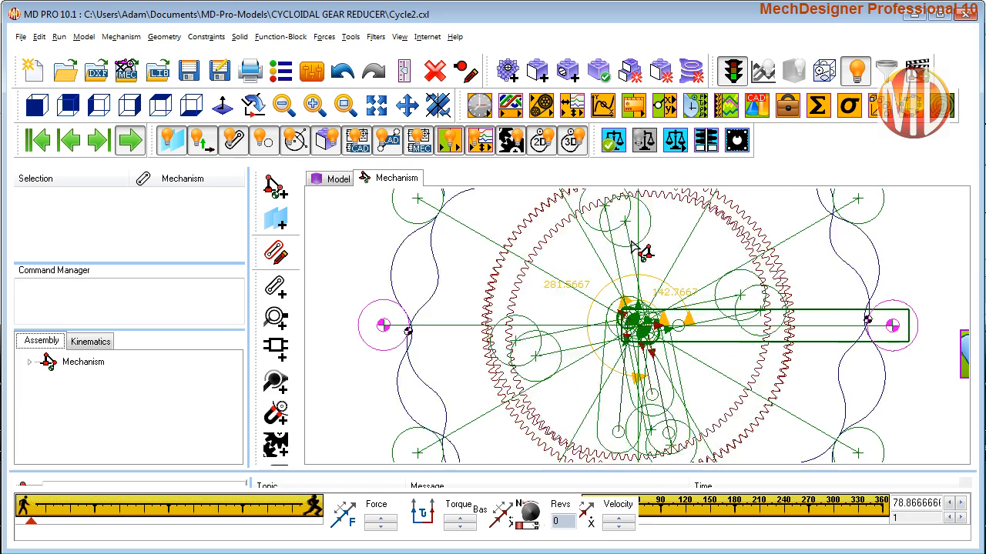
left_click(130, 141)
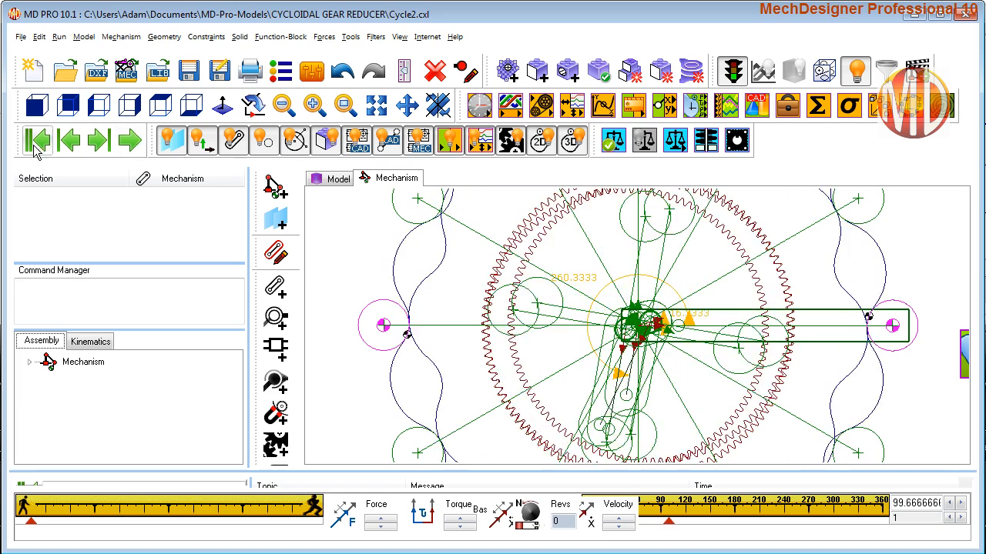
left_click(38, 142)
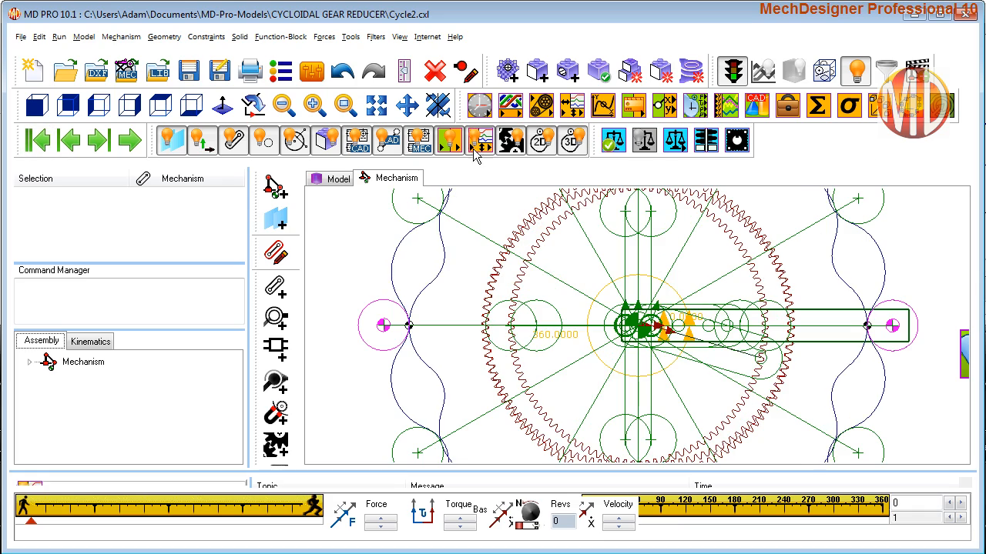
left_click(129, 143)
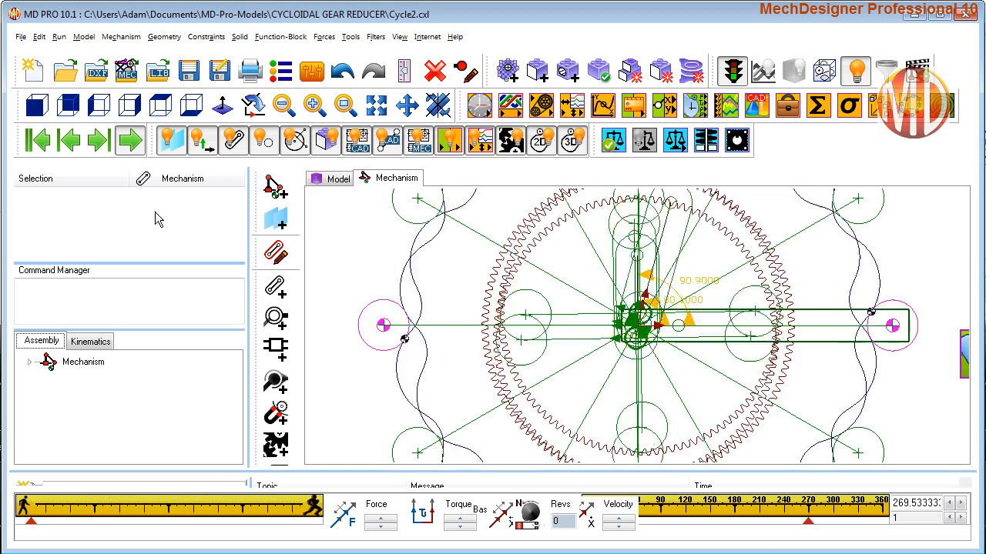
left_click(130, 142)
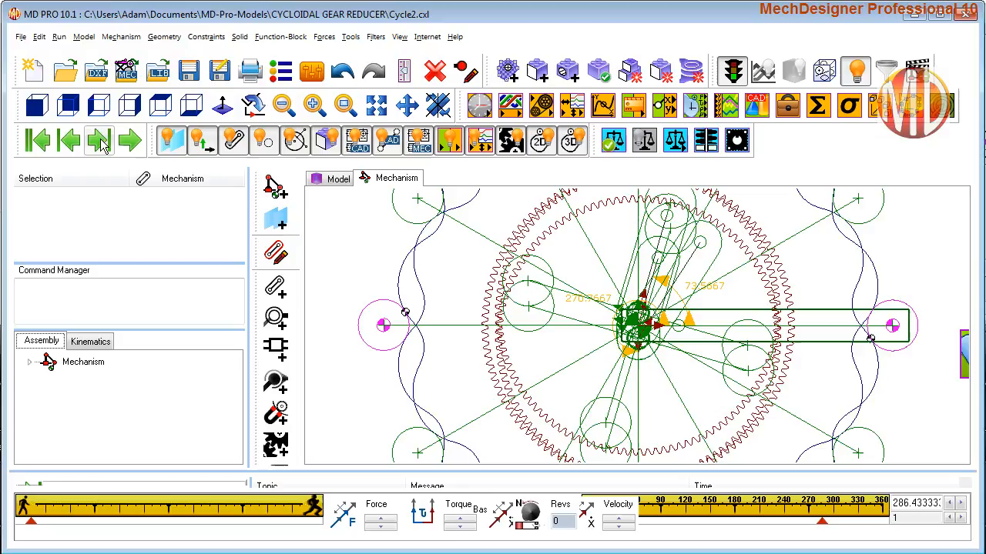
left_click(37, 141)
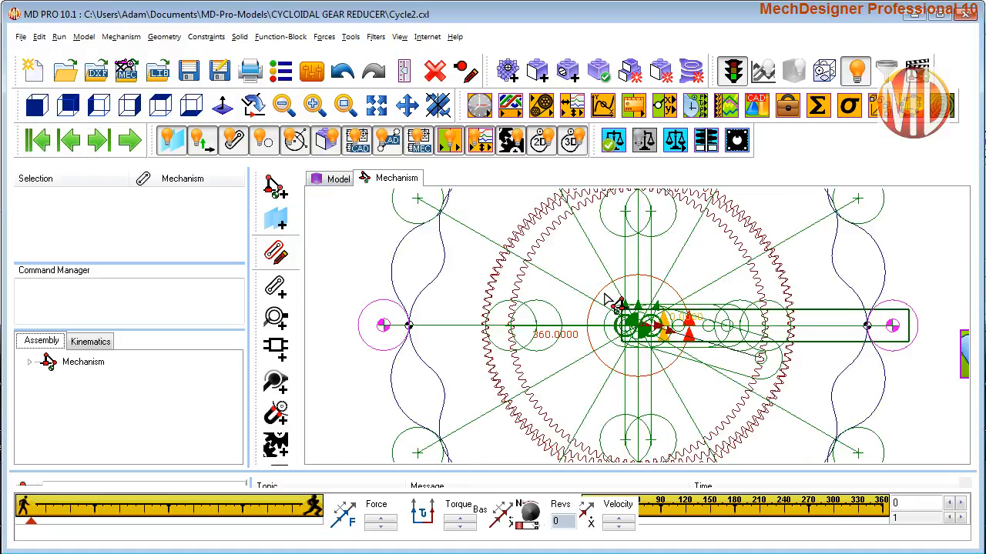
Open Part4 for editing in the start position and sketch four 5 mm radius circles around its origin, with lines joining their centres to it.
left_click_drag(606, 299, 686, 370)
double_click(696, 370)
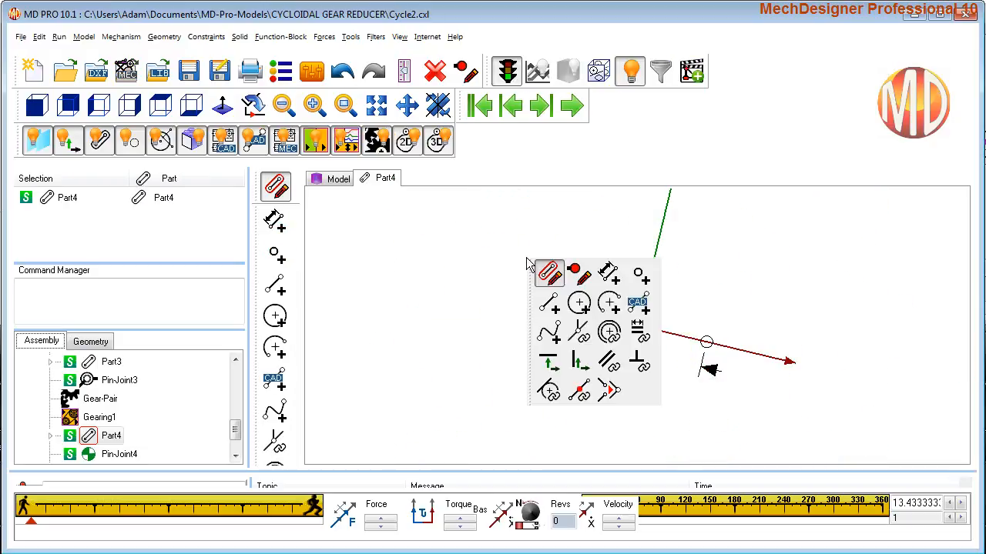
key("alt+h")
left_click(473, 265)
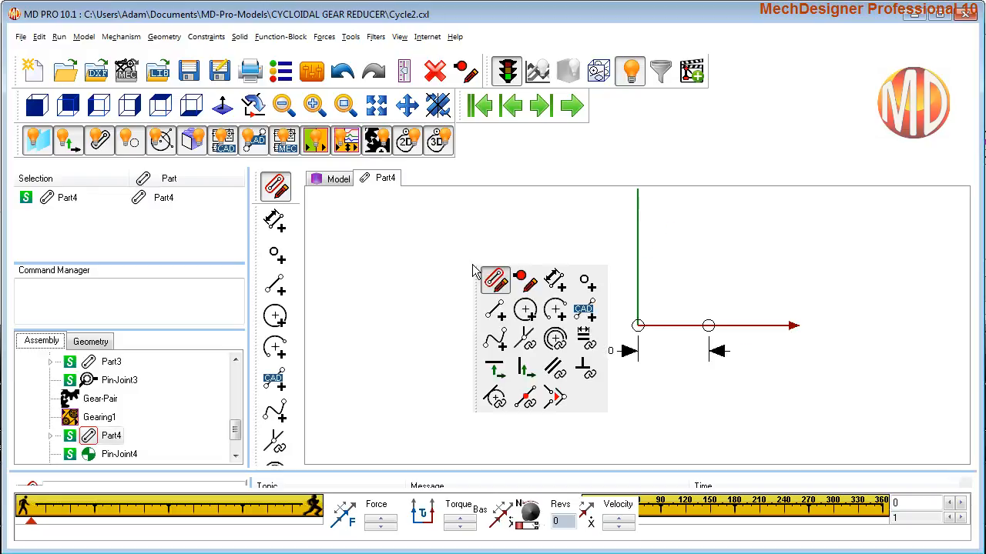
left_click(525, 309)
left_click(517, 324)
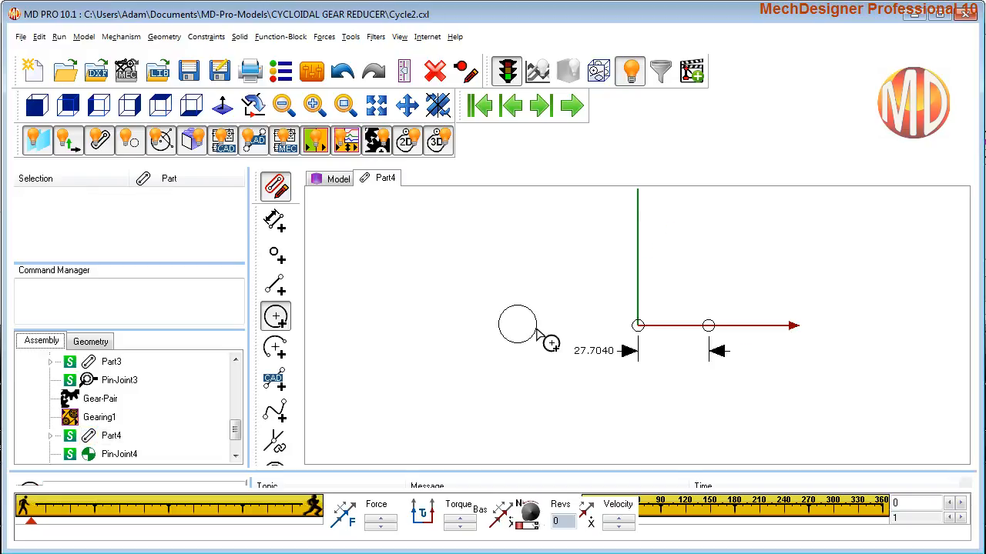
left_click(537, 330)
left_click(631, 207)
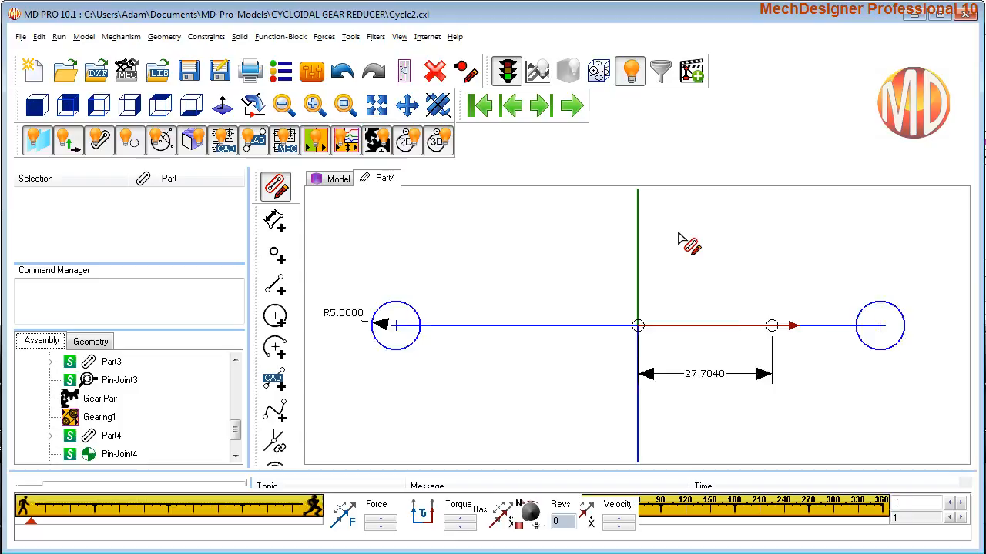
Show the mechanism's other parts behind the Part4 sketch.
scroll(678, 233, "down", 3)
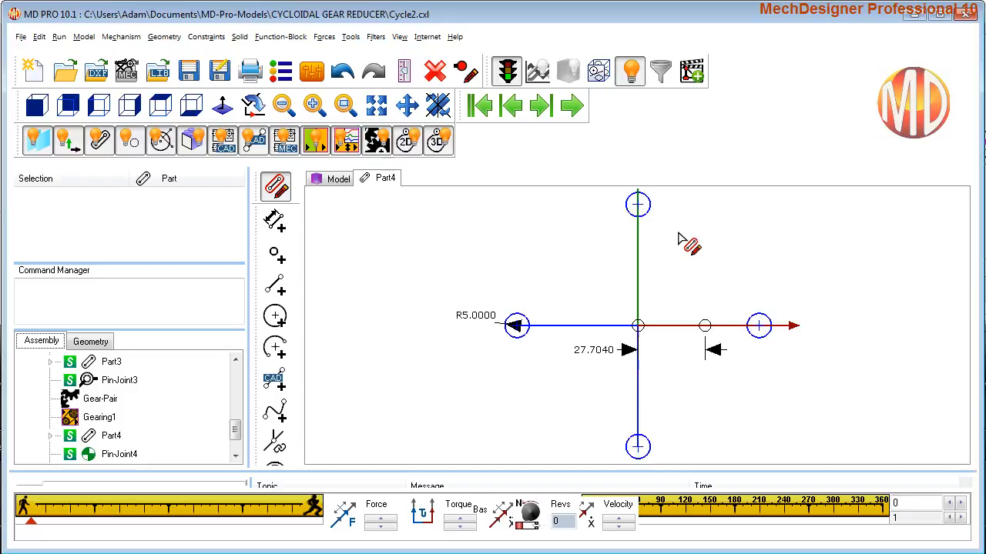
scroll(678, 233, "down", 2)
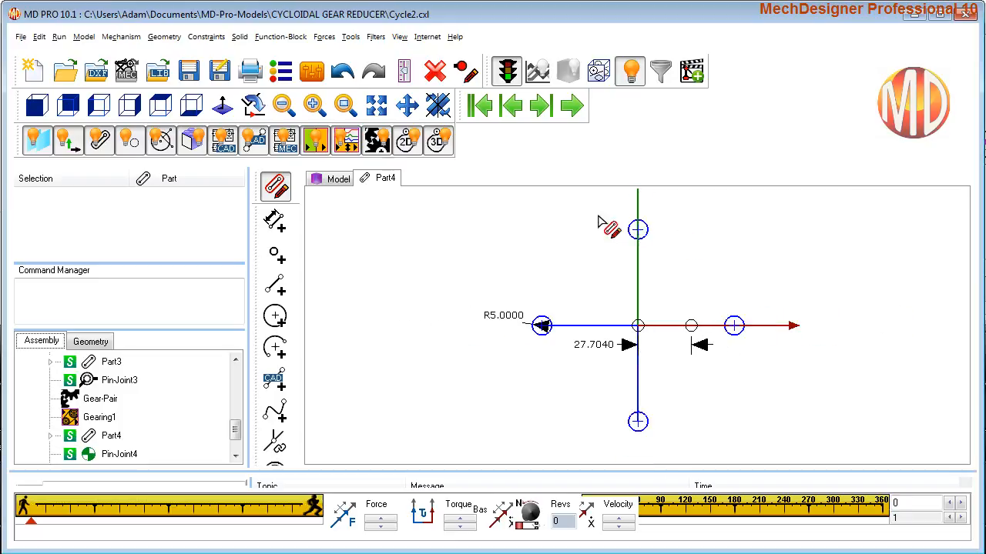
left_click(598, 72)
scroll(741, 259, "up", 3)
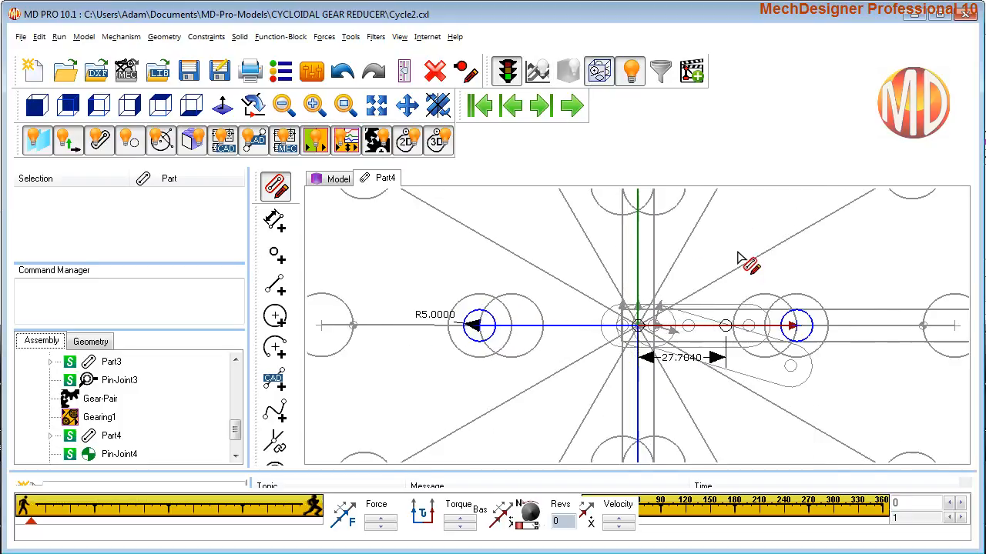
Dimension the horizontal line from Part4's origin to the circle centre at 45 mm.
right_click(762, 237)
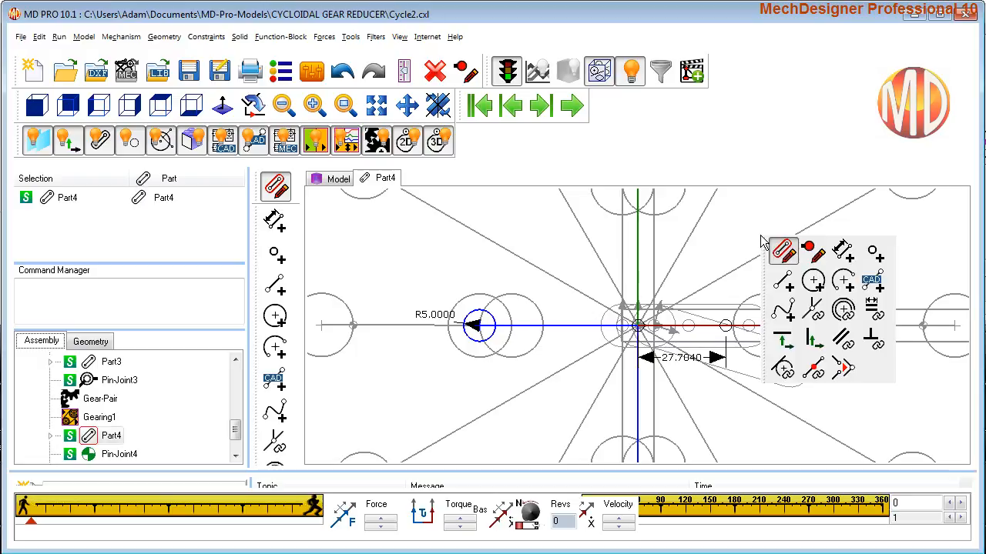
left_click(841, 253)
left_click(568, 326)
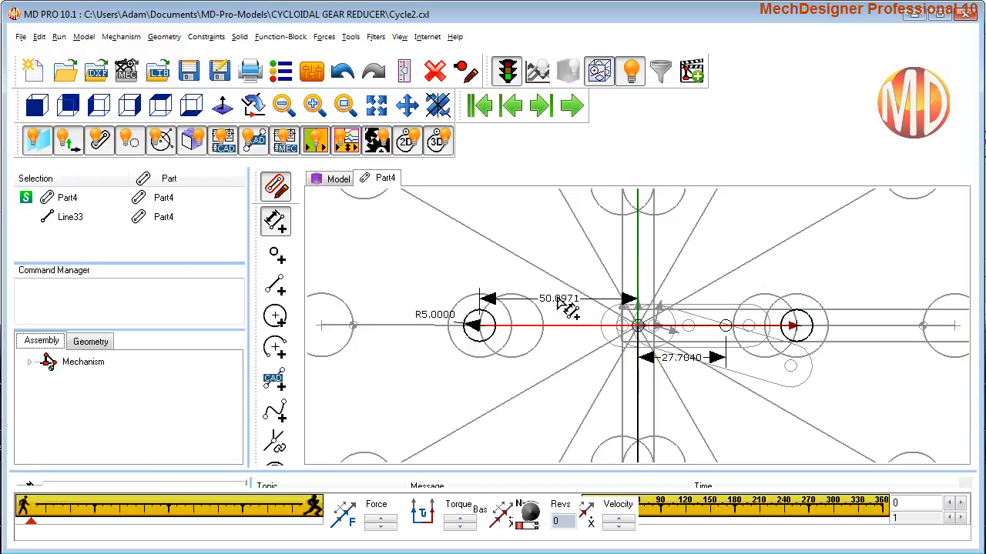
left_click(541, 258)
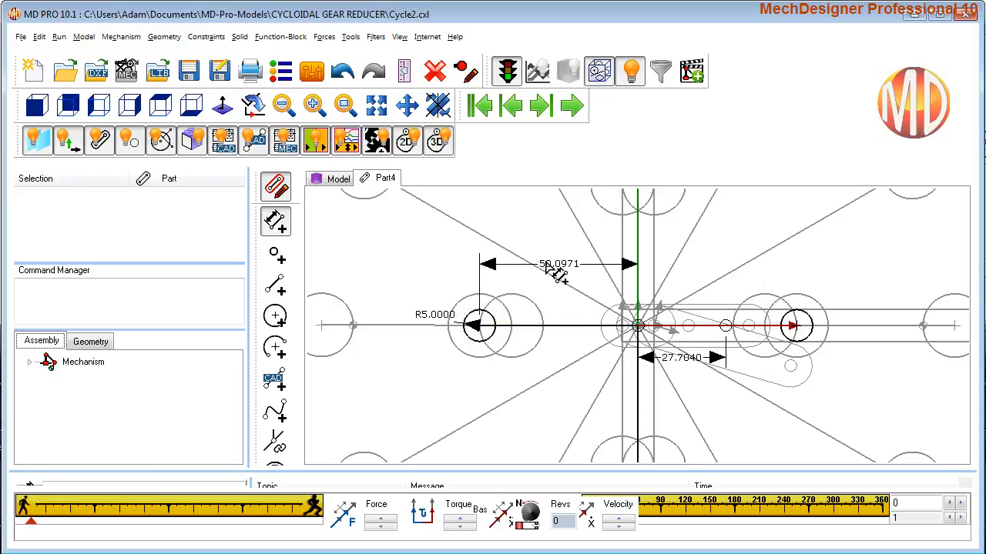
left_click(553, 279)
right_click(466, 276)
left_click(503, 301)
left_click_drag(485, 215, 245, 206)
left_click(323, 267)
left_click(324, 267)
left_click(323, 267)
left_click(323, 268)
left_click(323, 268)
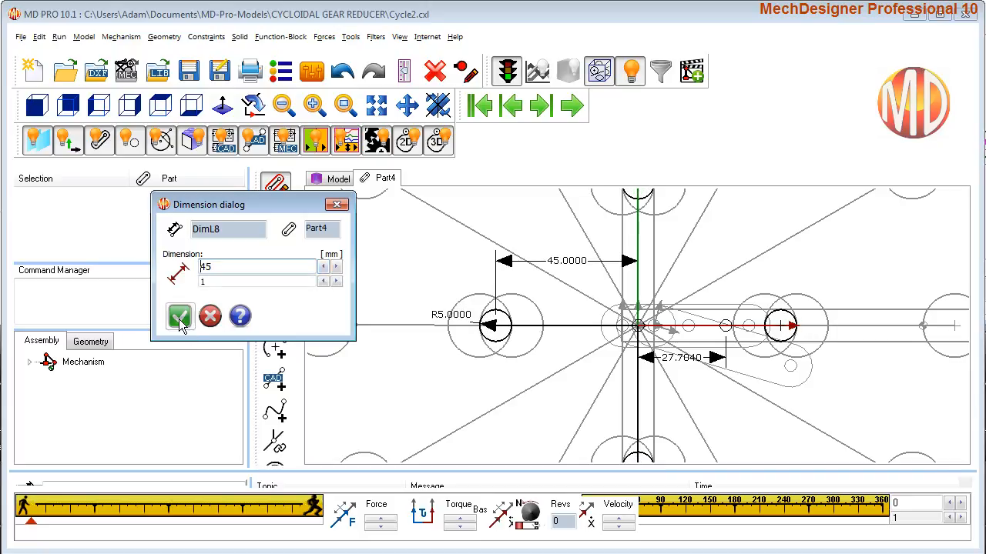
left_click(180, 323)
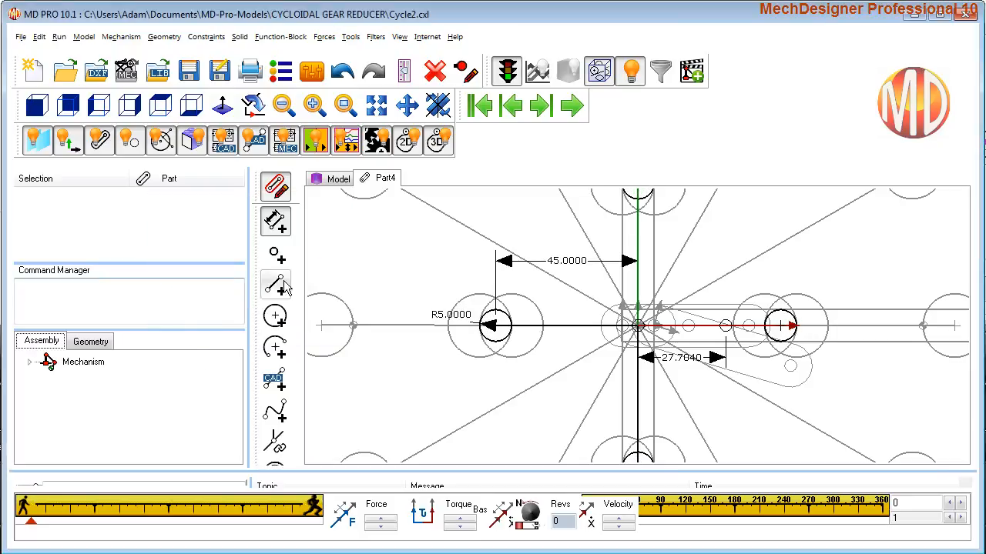
Cycle the mechanism to check the pins inside the cam holes, return it to the start and finish editing Part4.
left_click(572, 106)
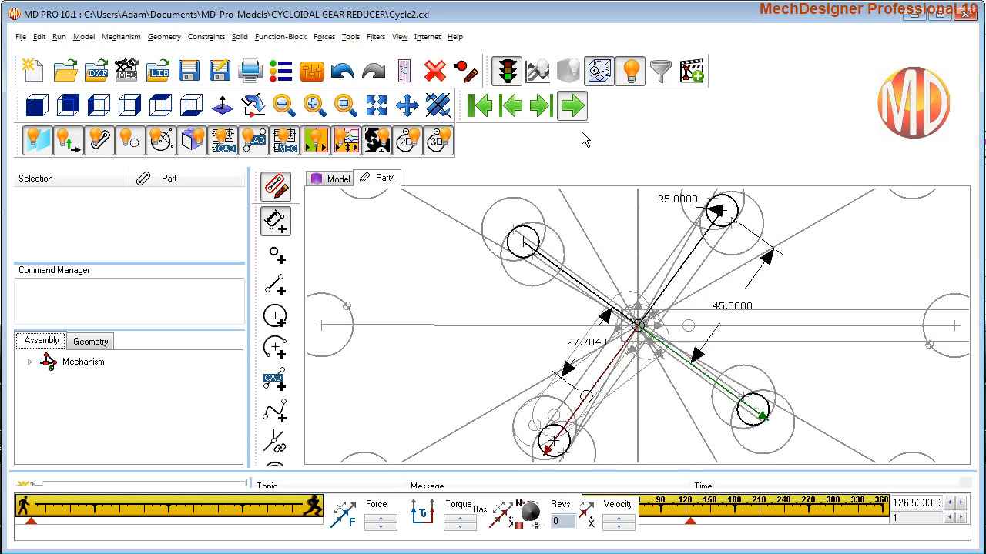
left_click(479, 106)
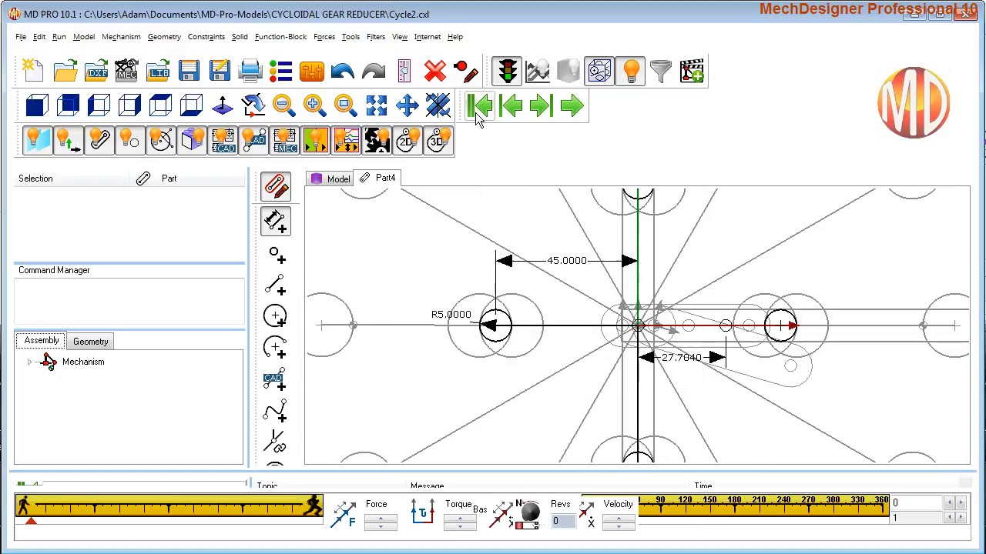
left_click(267, 217)
left_click(274, 188)
scroll(453, 285, "down", 4)
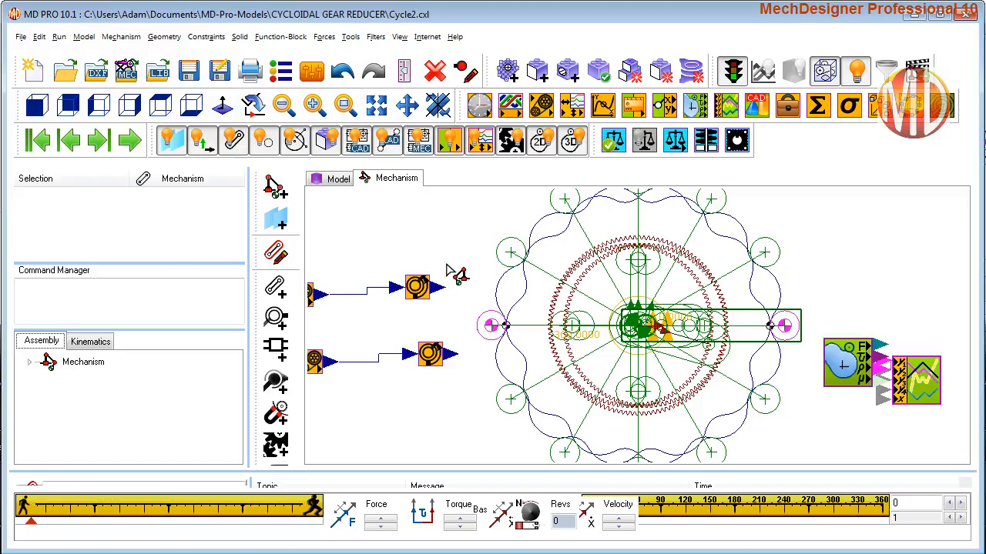
Toggle the gear-pair display and cycle the mechanism to examine its motion with and without the gear teeth.
left_click(510, 146)
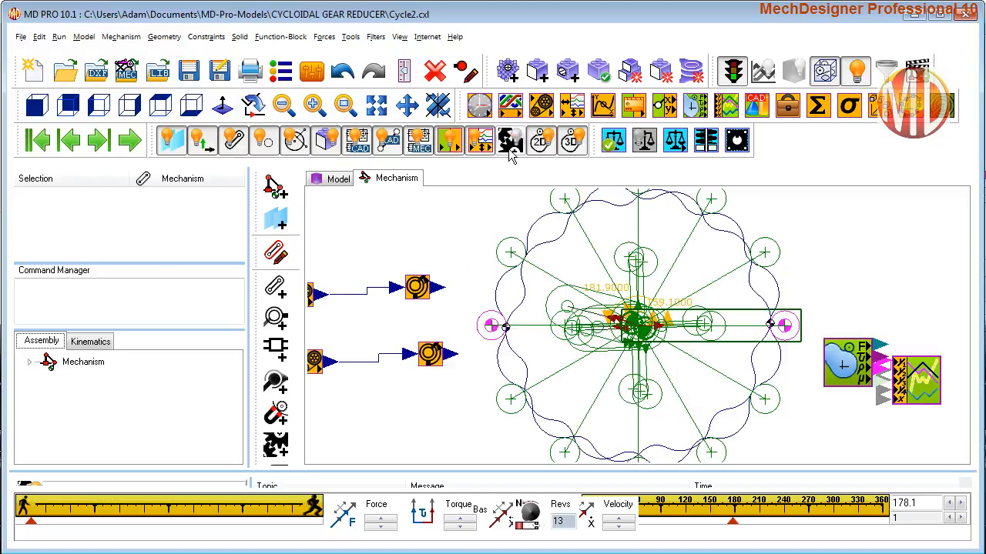
left_click(510, 145)
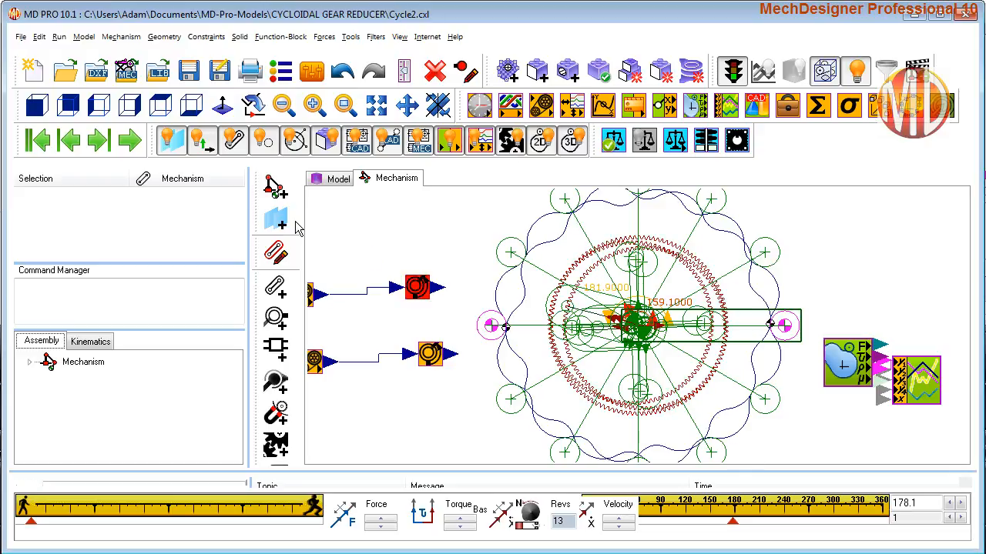
left_click(129, 141)
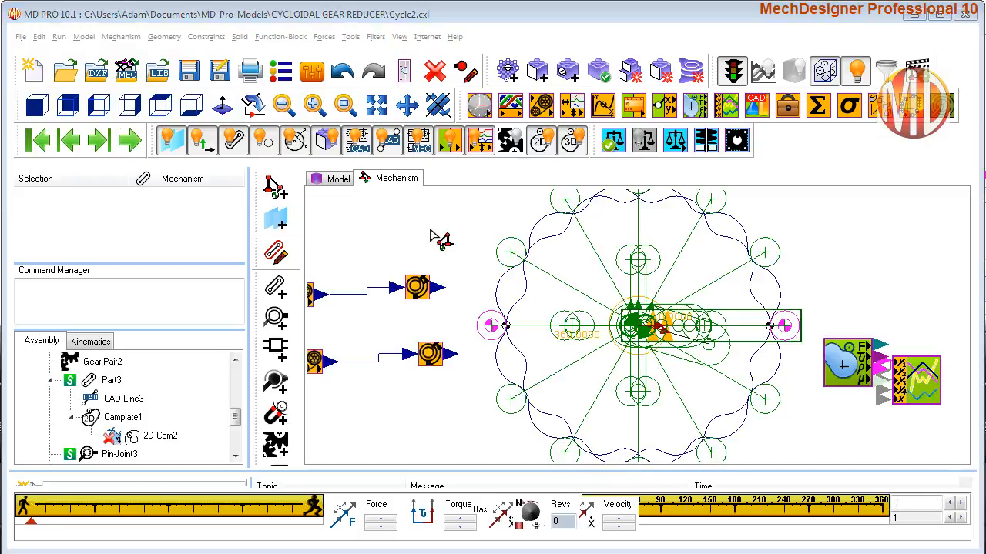
Convert both cams, 2D Cam and 2D Cam2, to polylines.
right_click(412, 230)
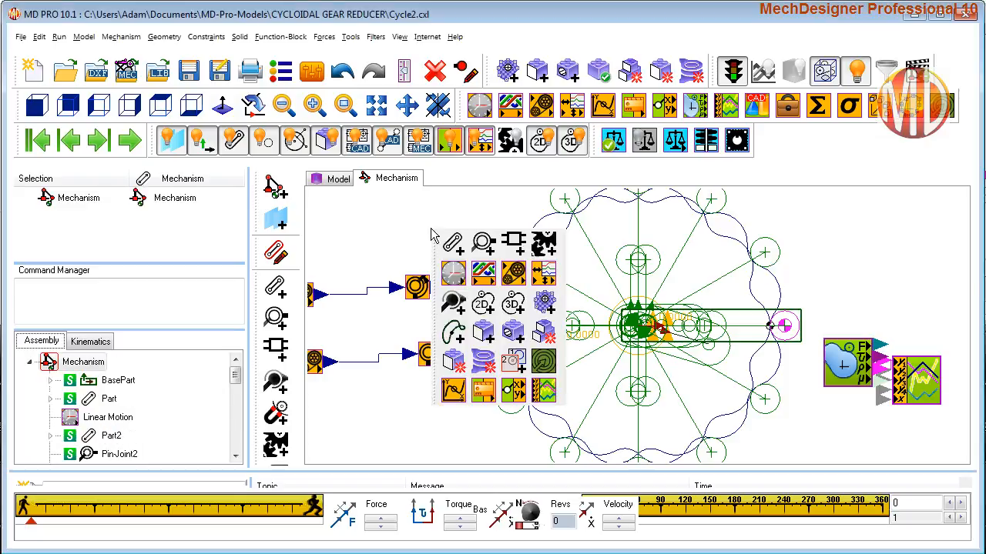
left_click(389, 224)
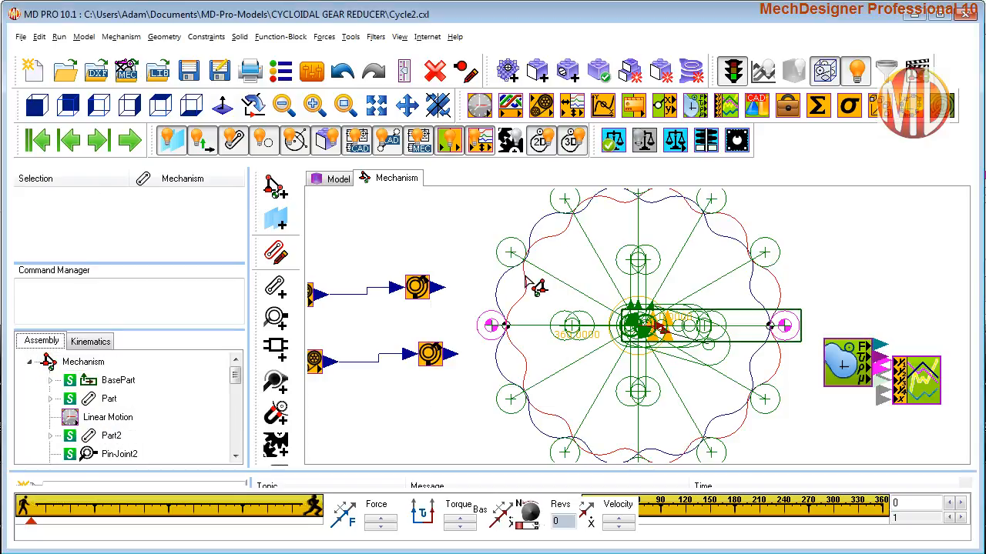
left_click(507, 71)
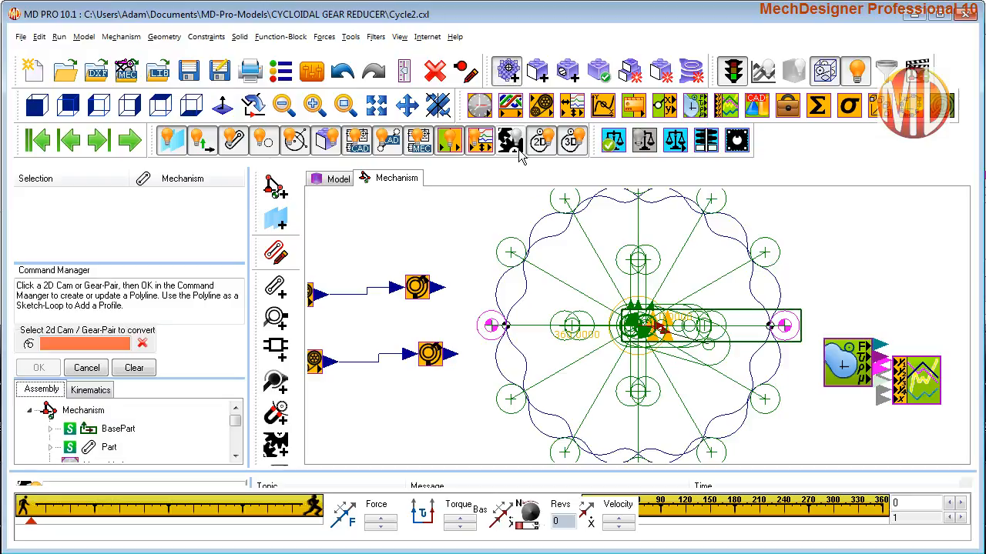
left_click(551, 245)
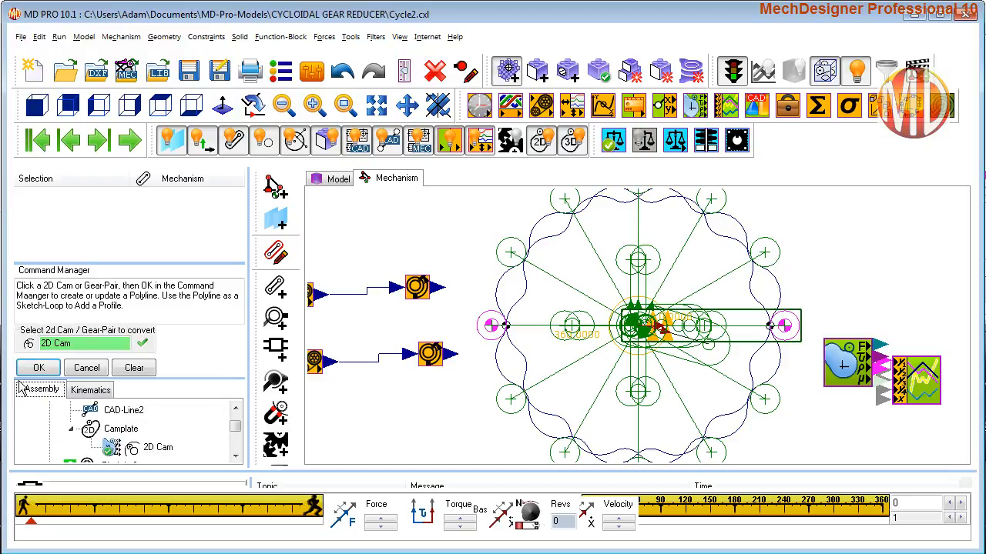
left_click(38, 367)
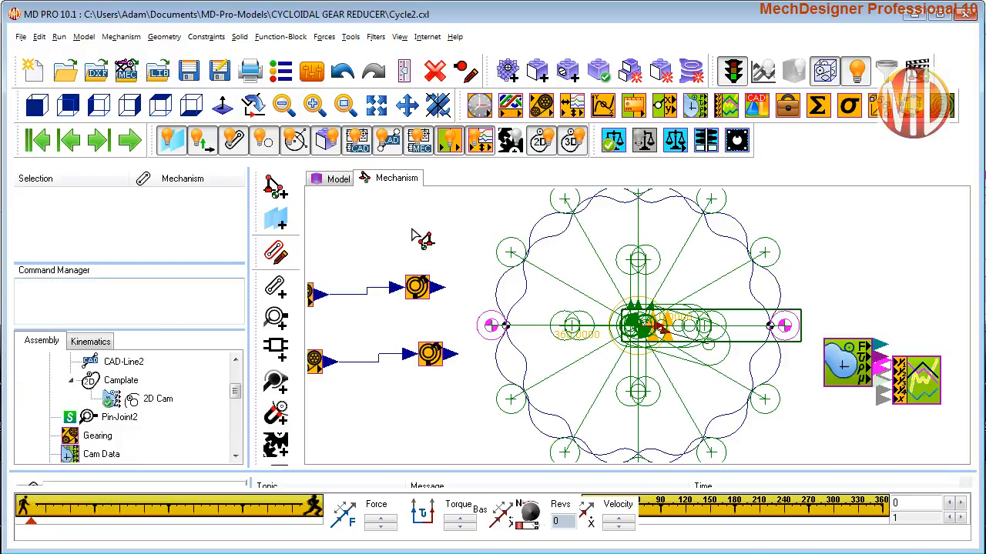
left_click(507, 71)
left_click(549, 221)
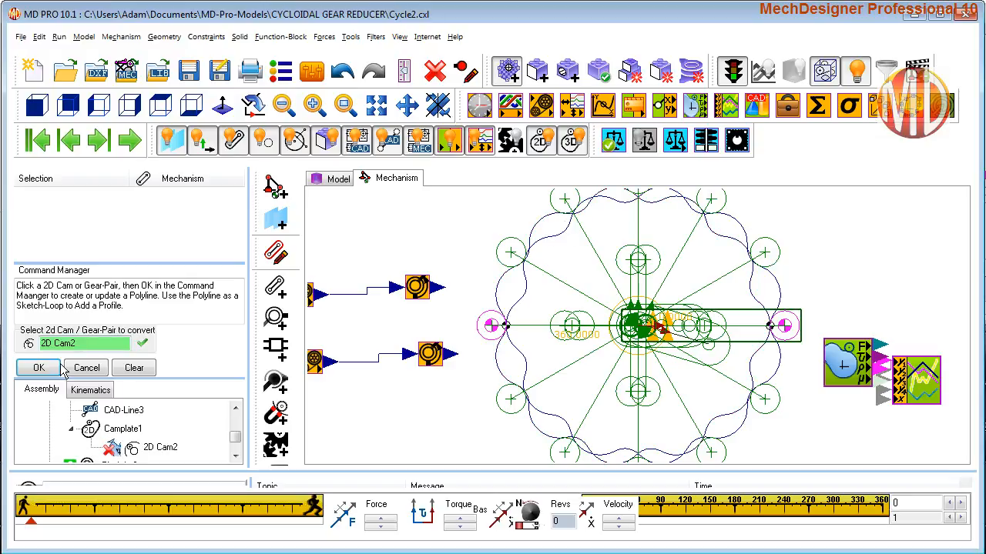
key("Return")
Add a profile and extrusion to the second cam's outline, Polyline2.
right_click(440, 220)
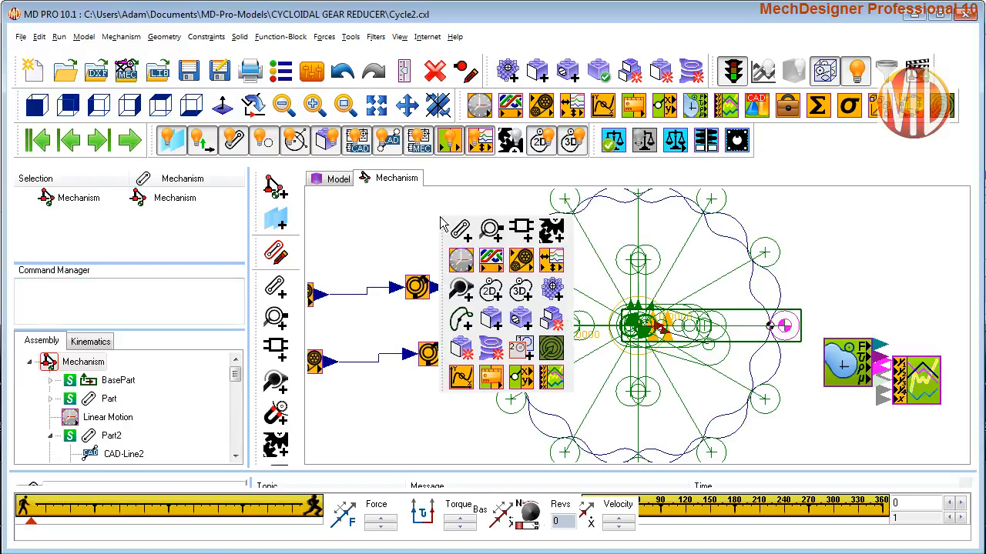
left_click(490, 319)
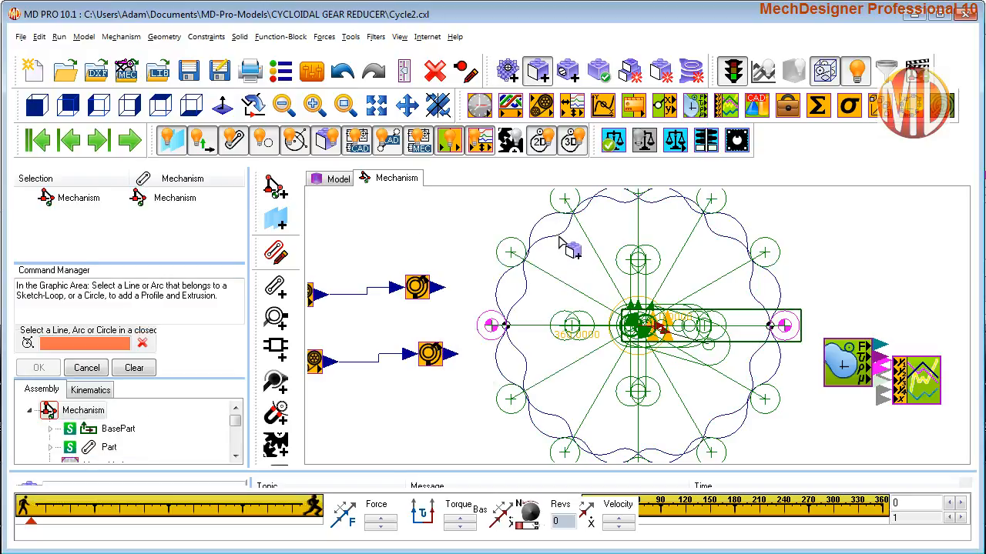
left_click(559, 241)
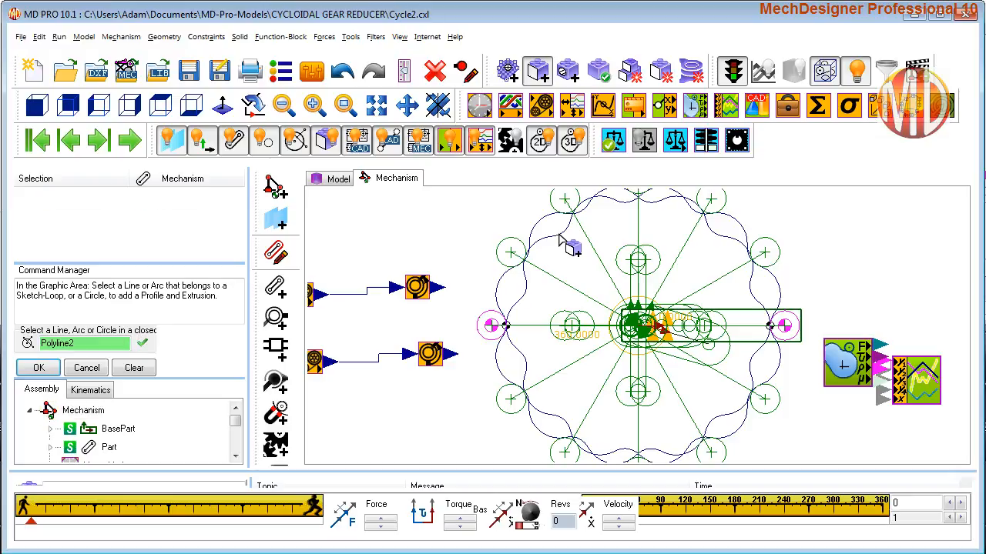
left_click(33, 373)
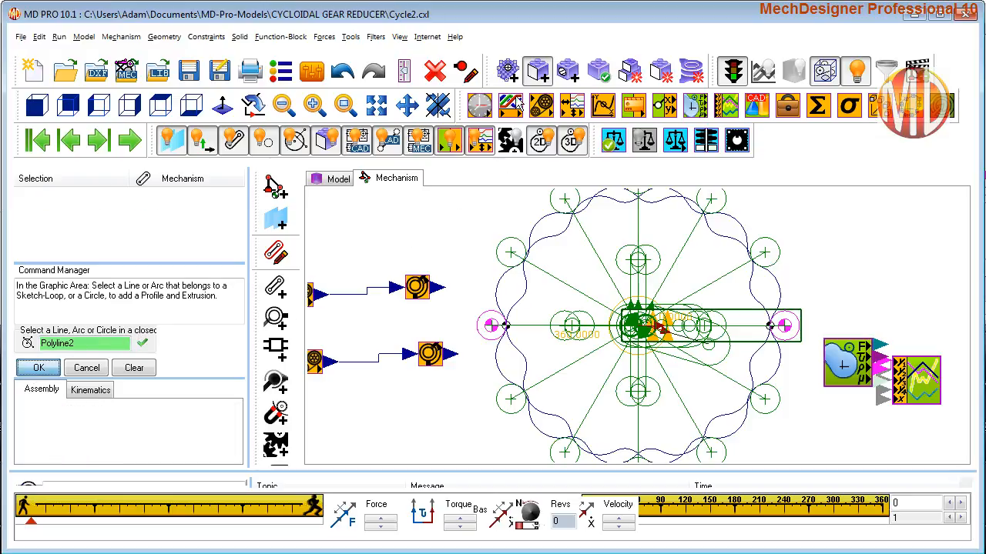
Add a profile to the first cam's polyline, with a 10 mm deep olive extrusion offset by 10 mm.
left_click(536, 71)
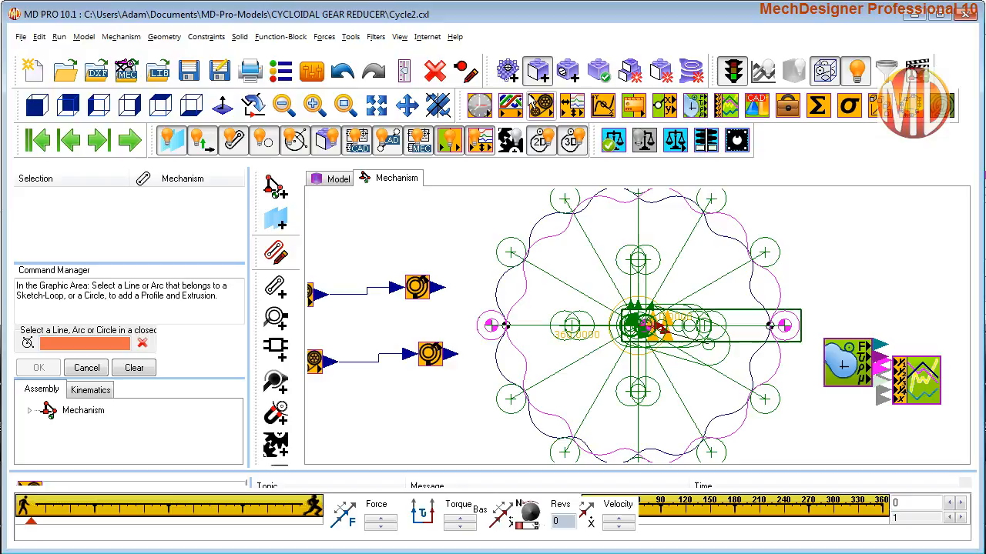
left_click(536, 225)
left_click(35, 369)
scroll(58, 219, "down", 1)
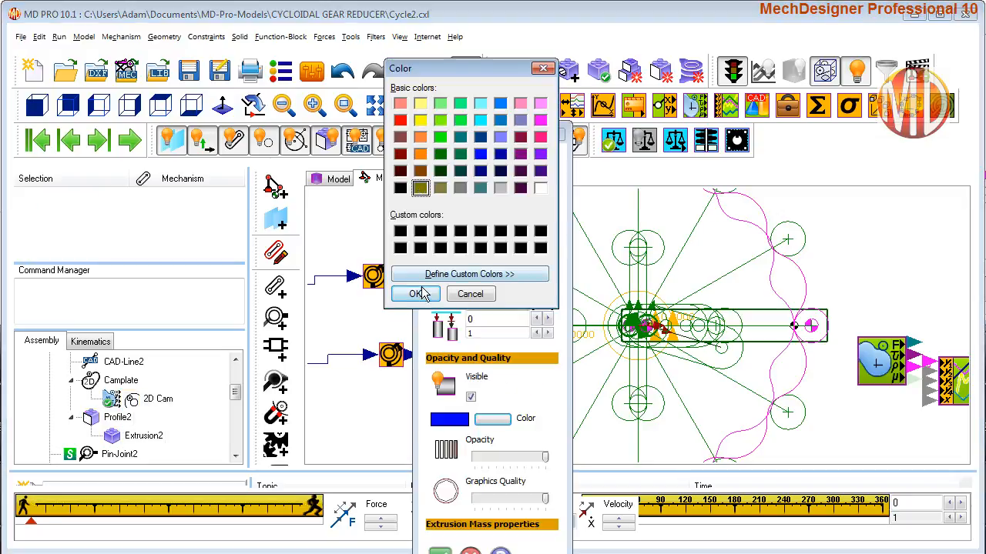
left_click(415, 293)
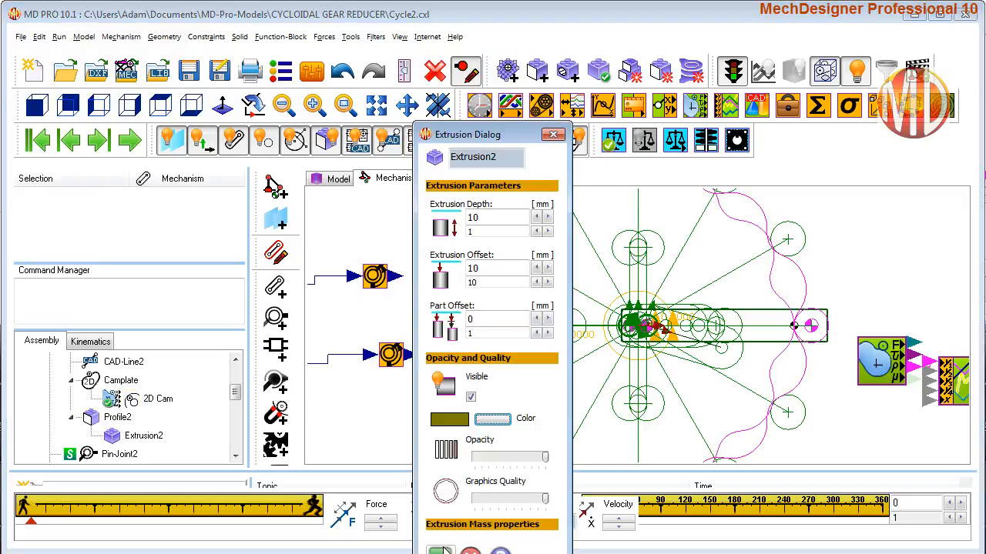
left_click(444, 550)
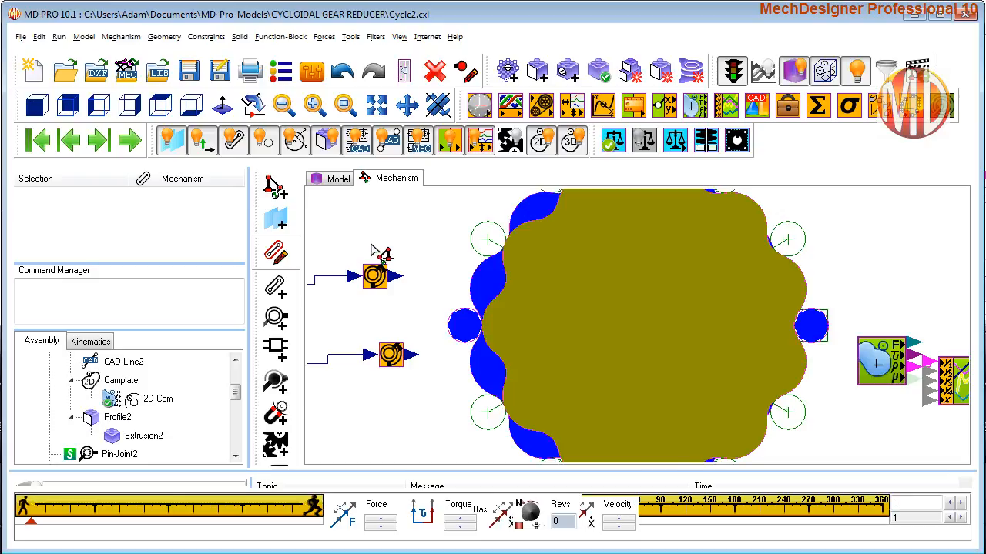
Cycle the mechanism while showing and hiding the extrusions to inspect the cams against the outer pins.
key("alt+c")
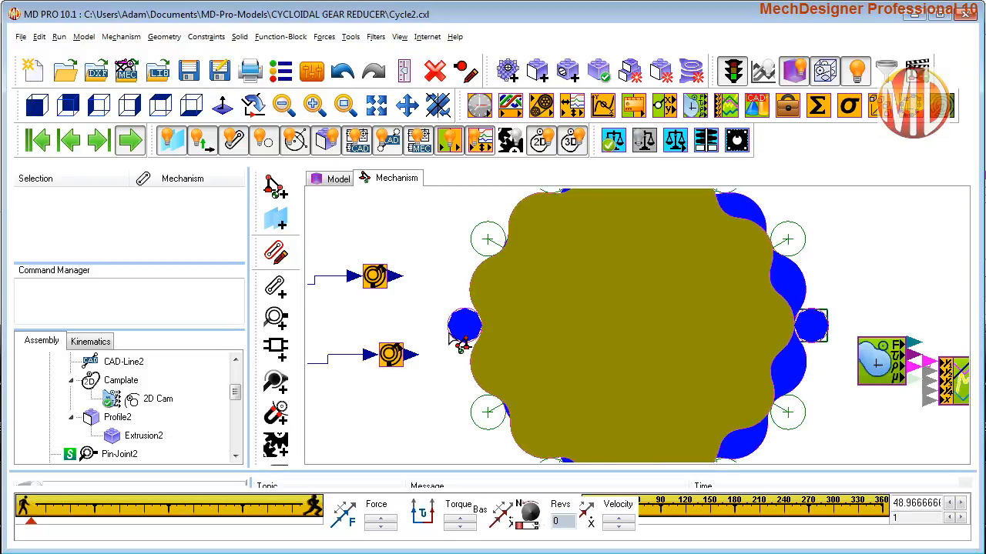
left_click(793, 73)
scroll(494, 326, "up", 3)
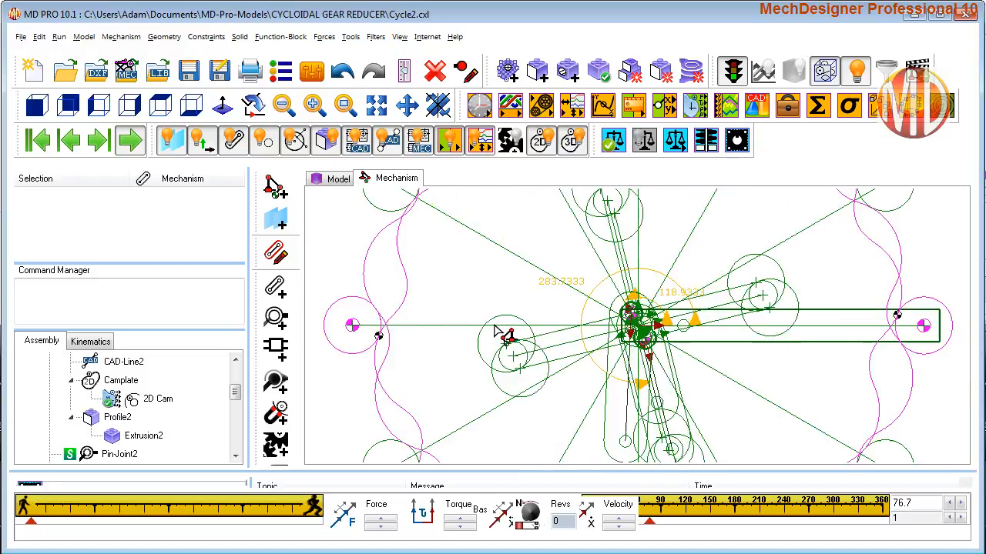
left_click(790, 75)
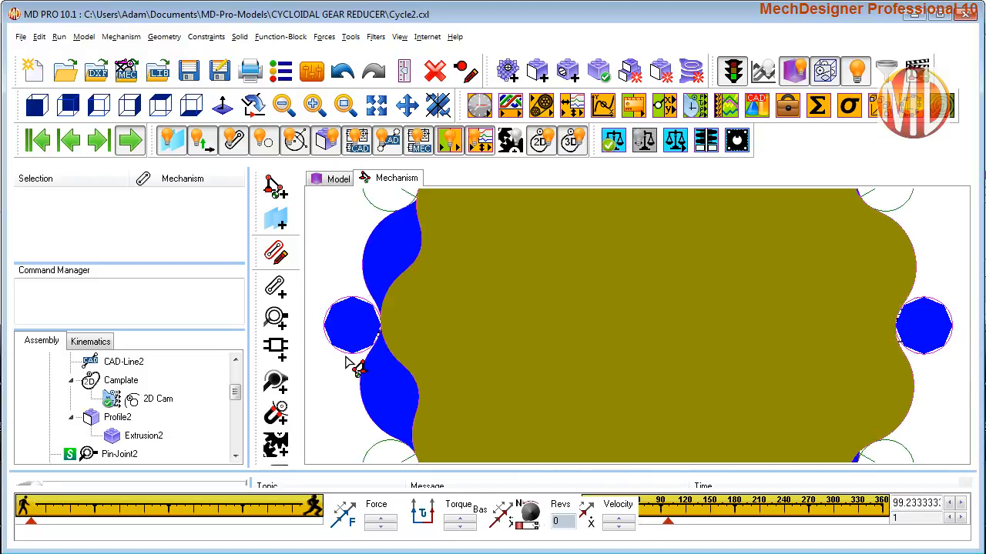
left_click(793, 72)
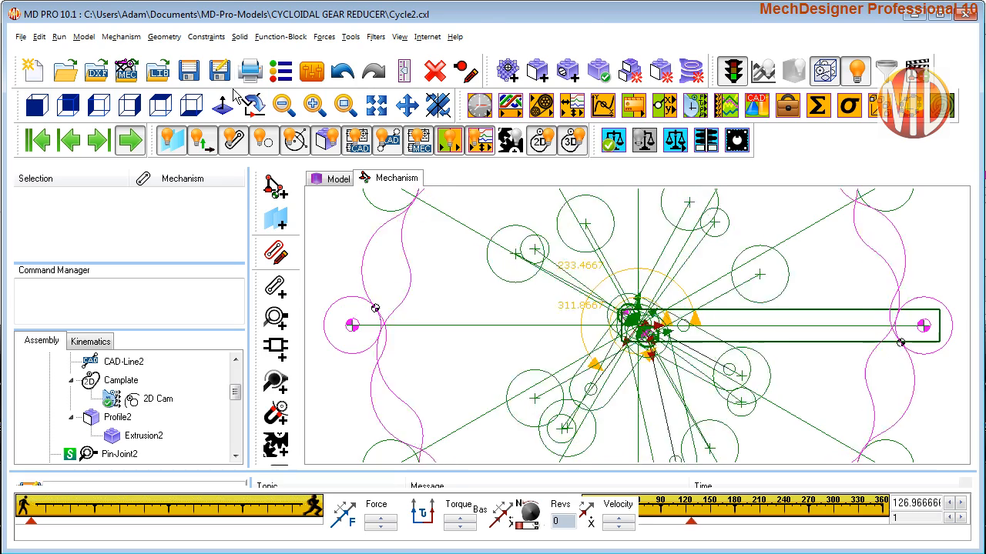
Raise the general image quality in the application settings to slightly above mid-range and view the extrusions again.
left_click(281, 71)
left_click(555, 50)
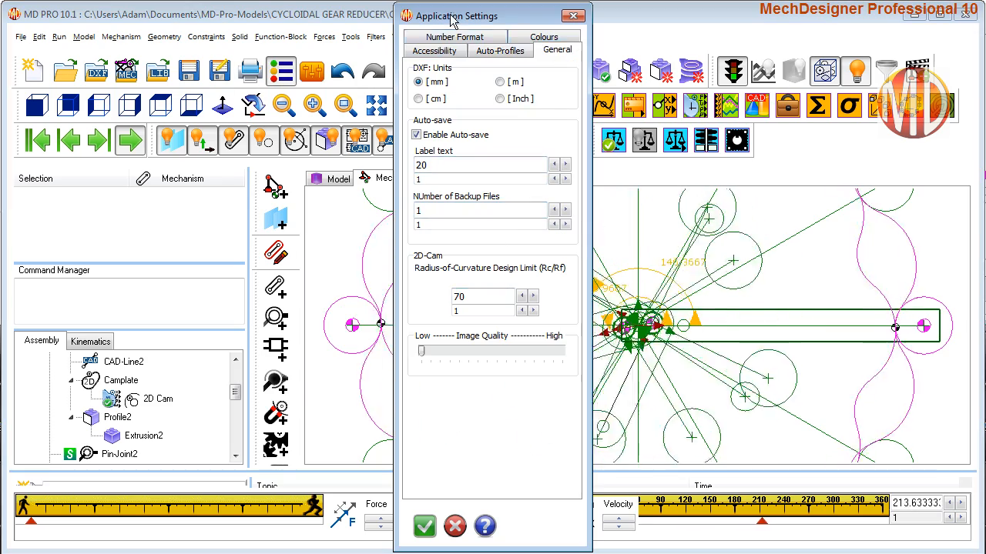
left_click_drag(422, 353, 505, 352)
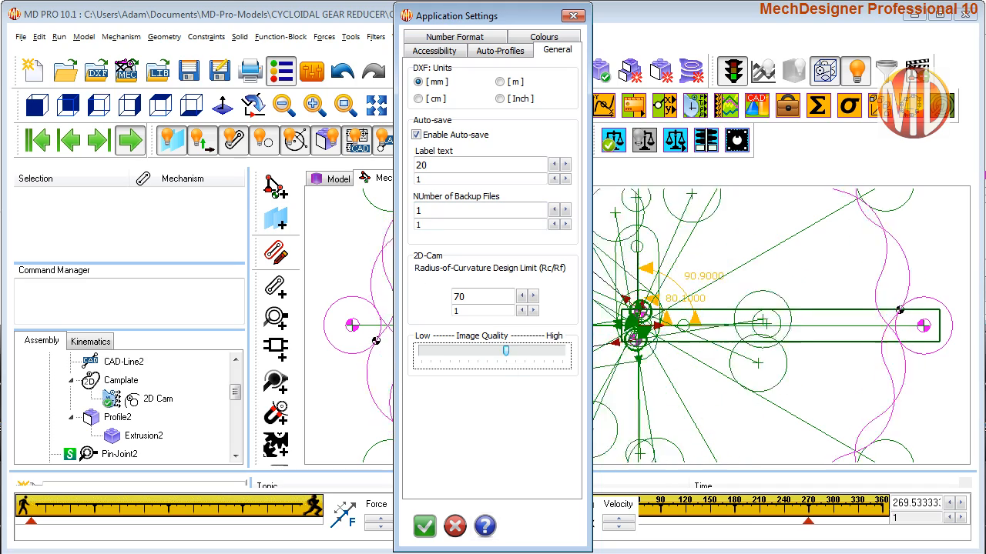
left_click(426, 526)
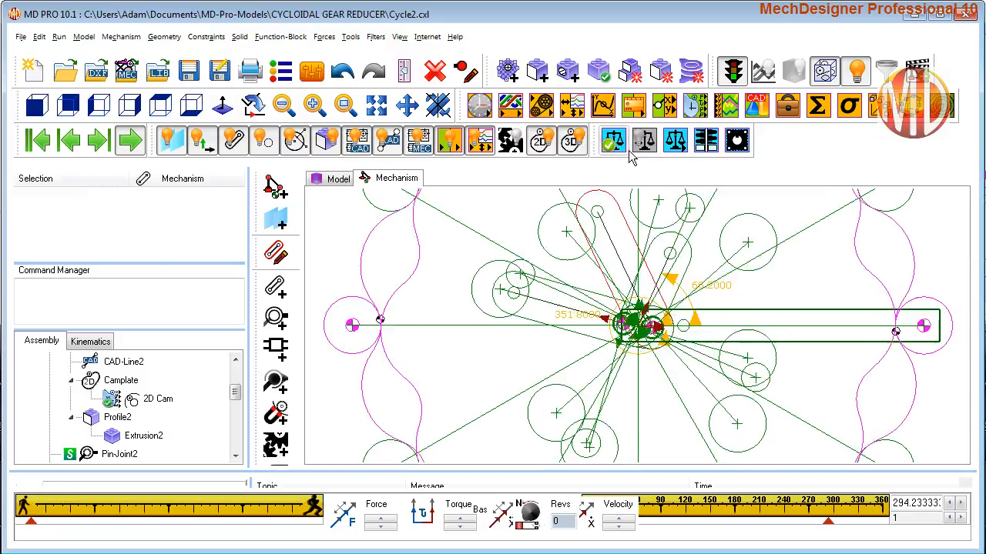
left_click(737, 79)
left_click(799, 79)
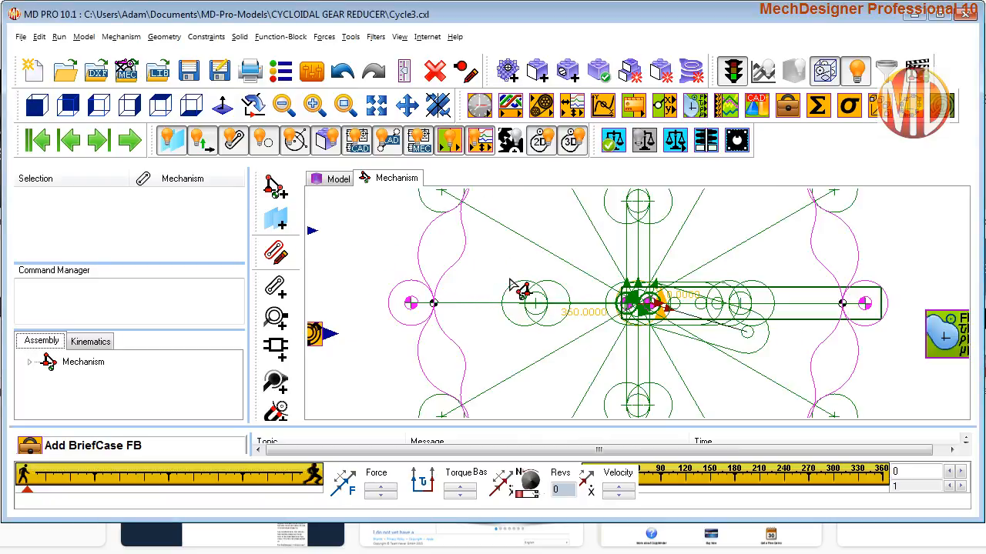
Cut one hole through each cam profile, using Circle16 for the blue cam and Circle20 for the olive cam.
left_click(568, 70)
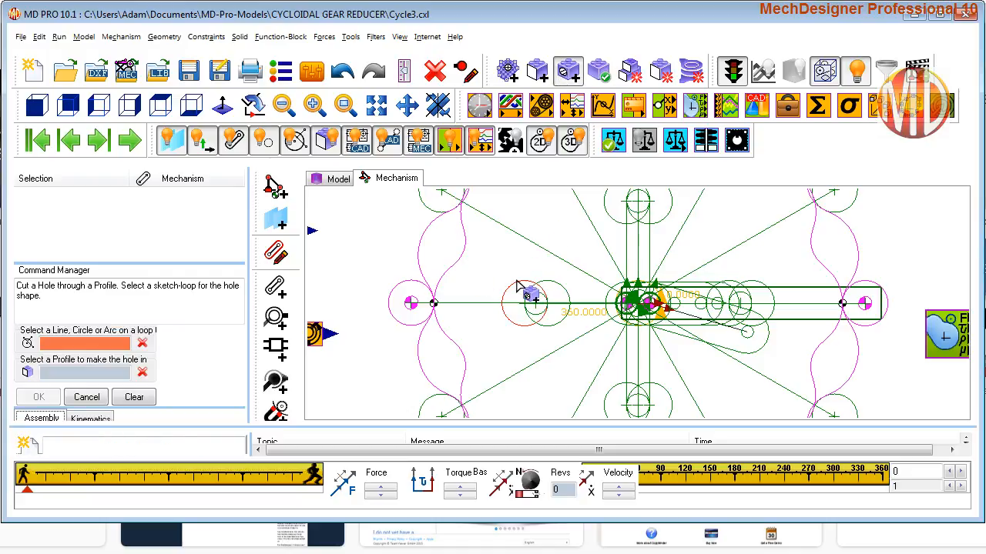
left_click(518, 284)
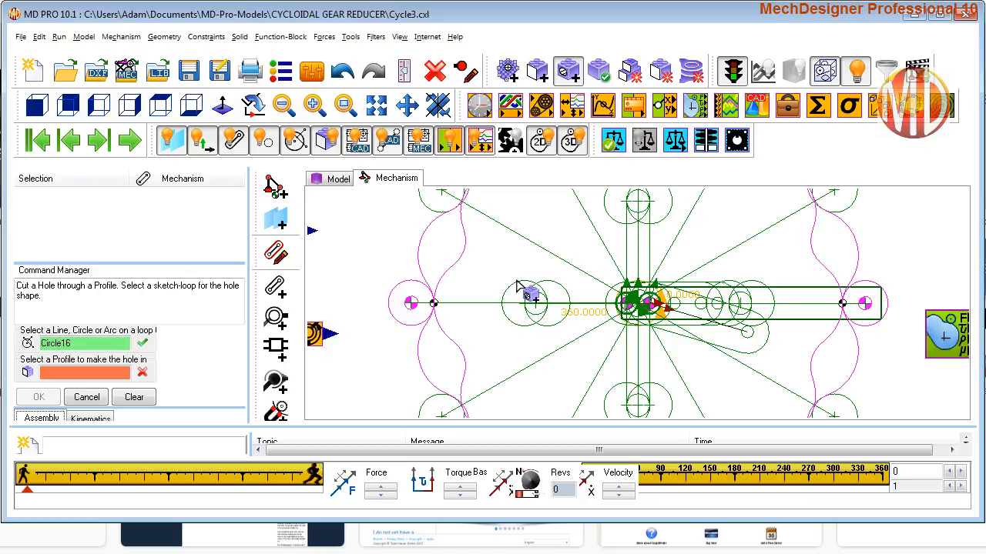
left_click(418, 269)
left_click(38, 397)
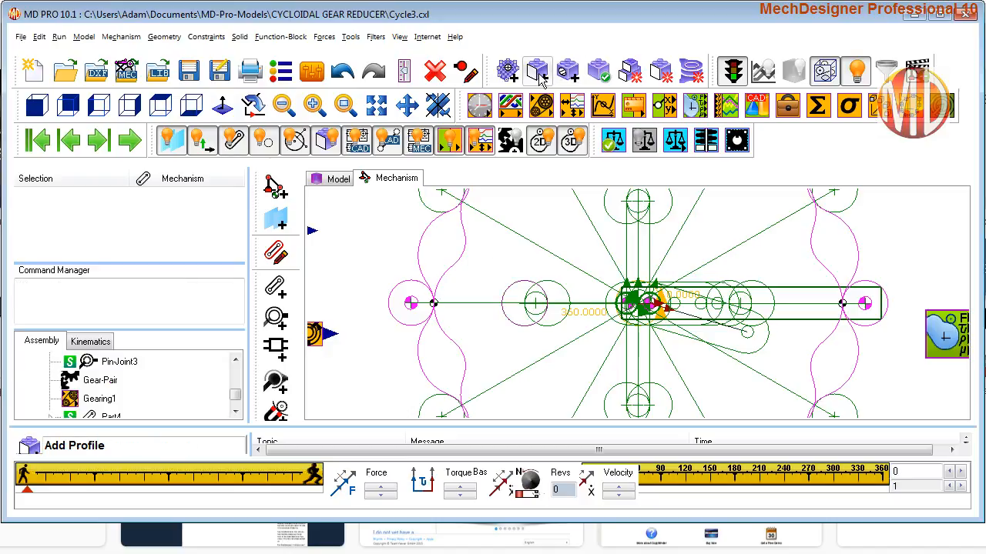
left_click(568, 71)
left_click(566, 296)
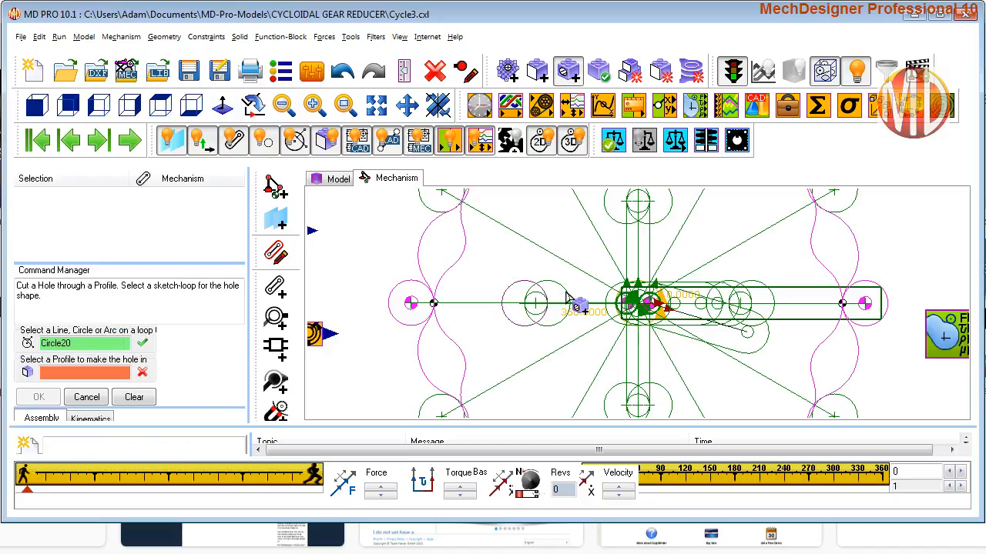
left_click(454, 271)
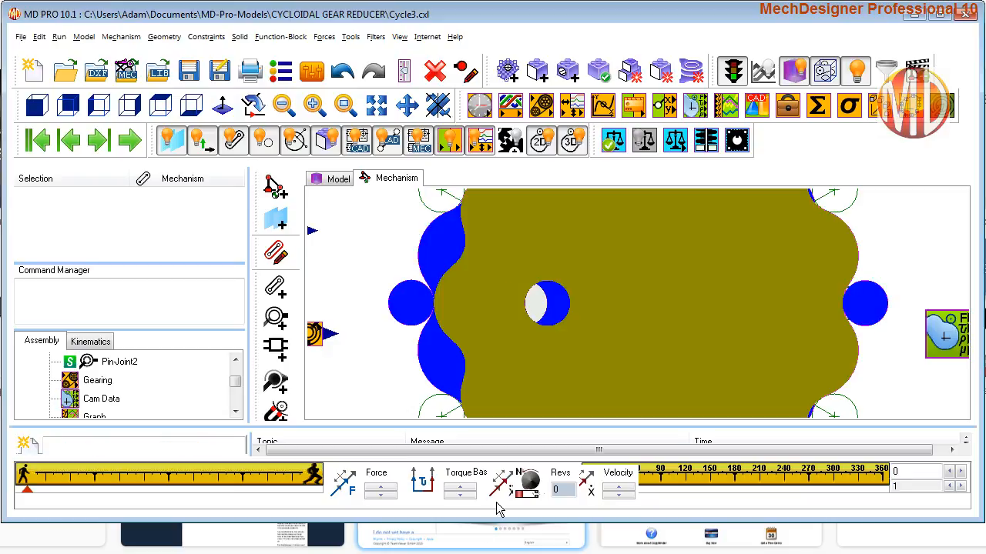
Cycle the mechanism to check the holes in the solid cams, and return it to the start position.
left_click(128, 148)
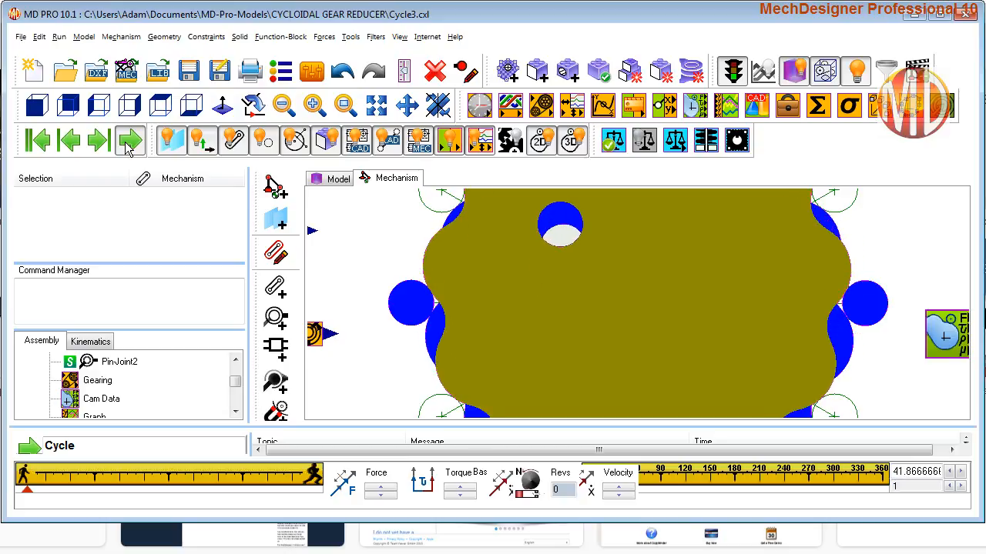
left_click(37, 140)
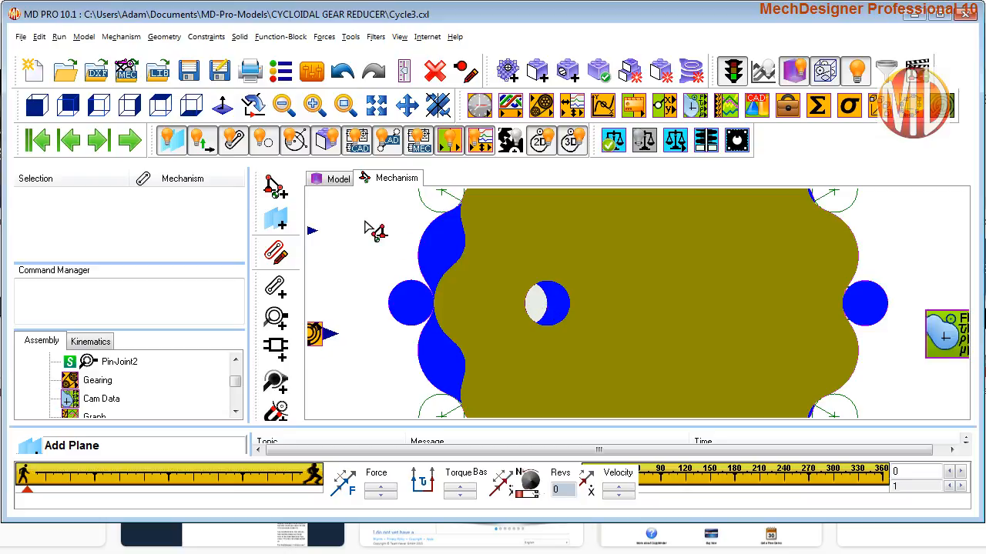
Hide the extrusions and add a profile to Part4's pin circle, Circle22, inside the cam holes.
left_click(793, 71)
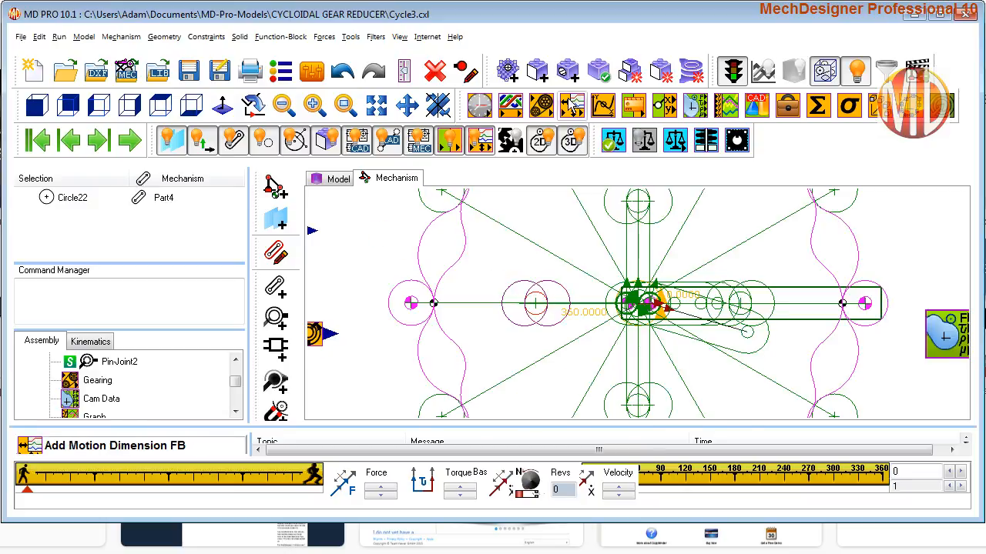
left_click(537, 71)
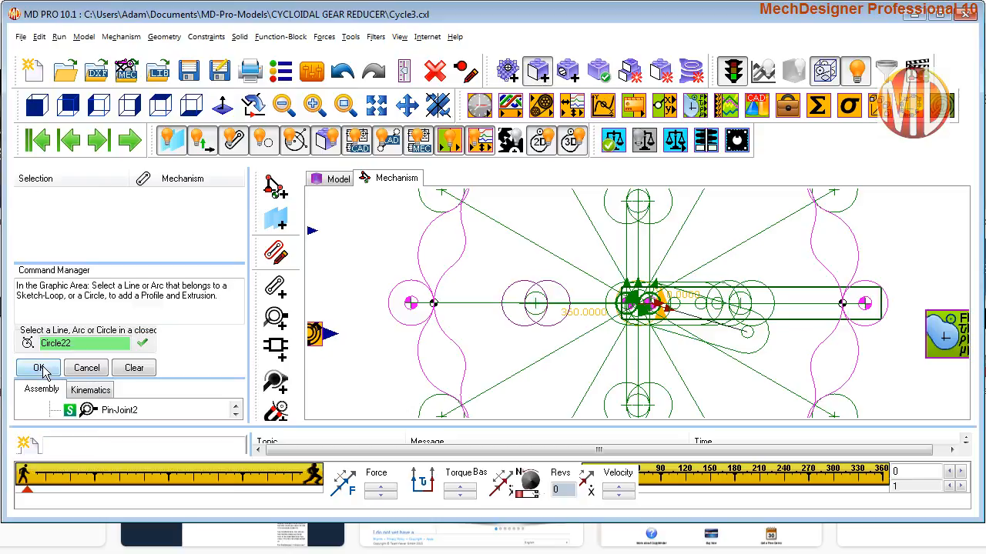
right_click(517, 337)
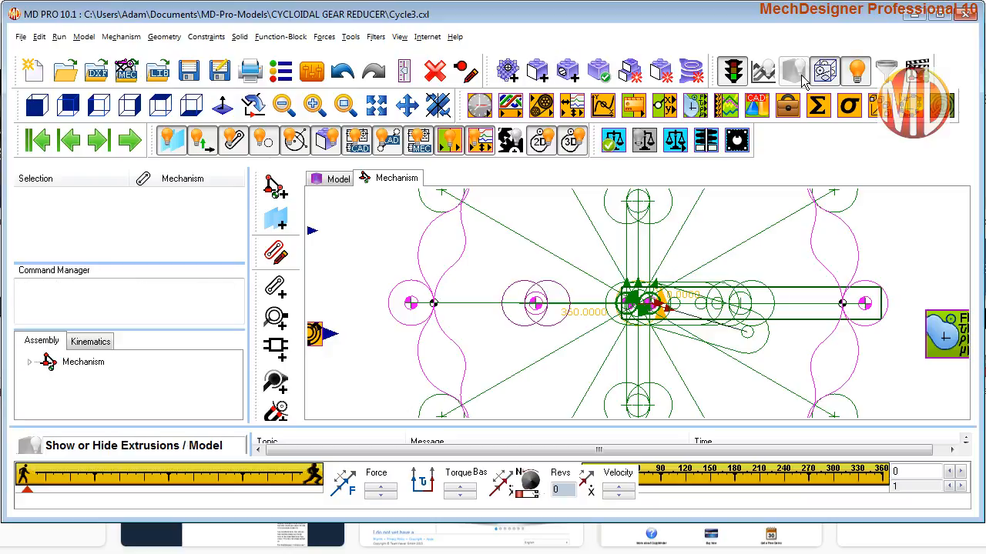
Cycle the mechanism to check the first output pin inside the cam holes, return it to the start position, and hide the extrusions.
left_click(129, 140)
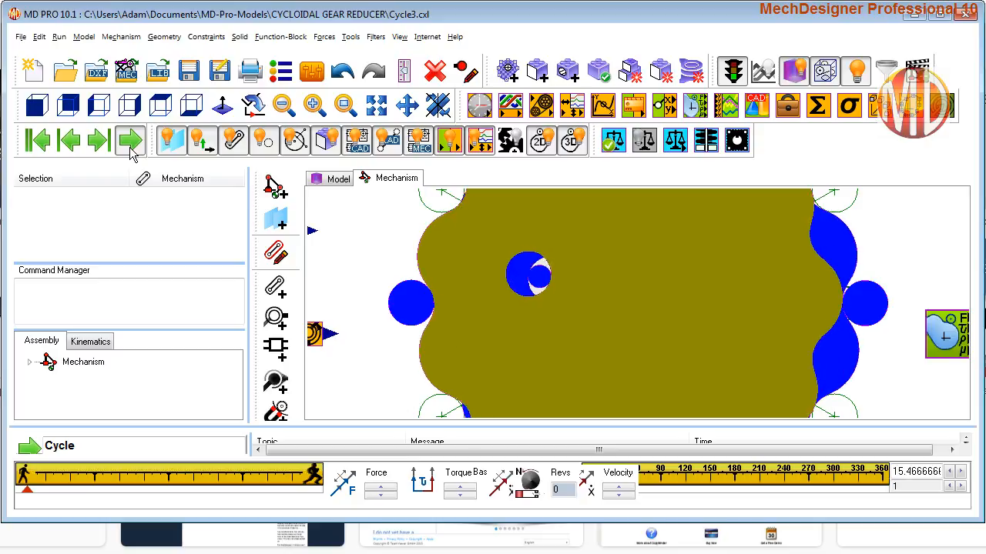
left_click(130, 147)
left_click(31, 154)
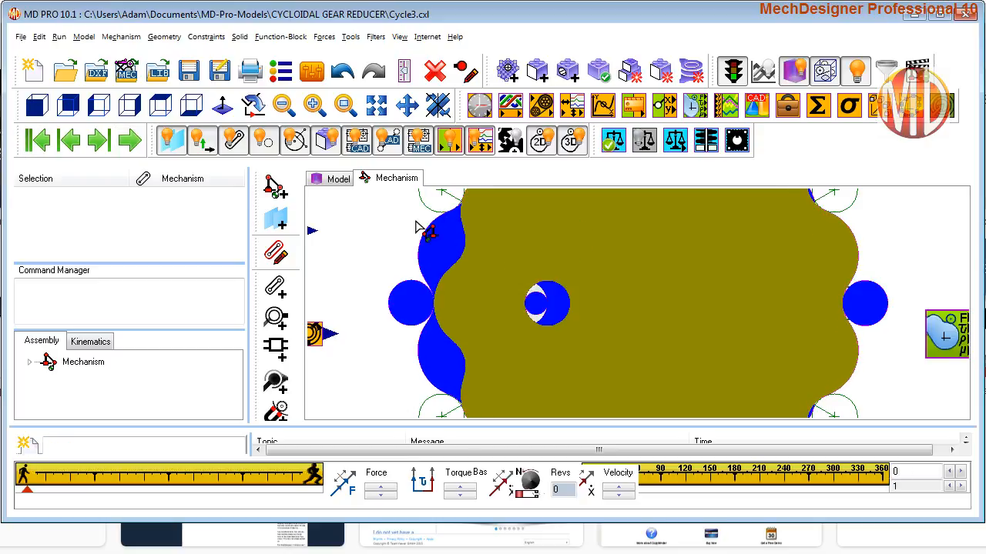
left_click(794, 70)
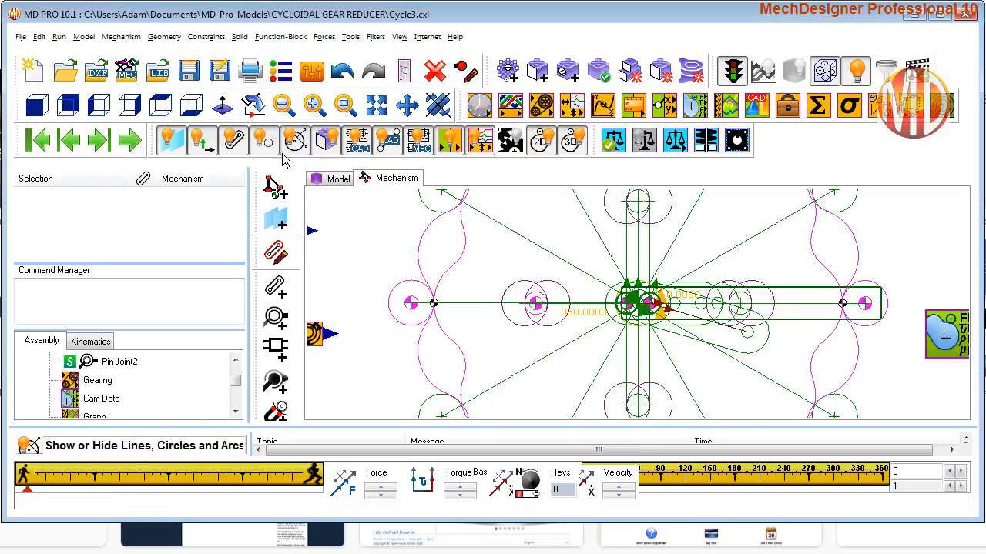
Show the extrusions and cycle the mechanism to check the full set of cam holes, return it to the start, and hide the extrusions.
left_click(794, 71)
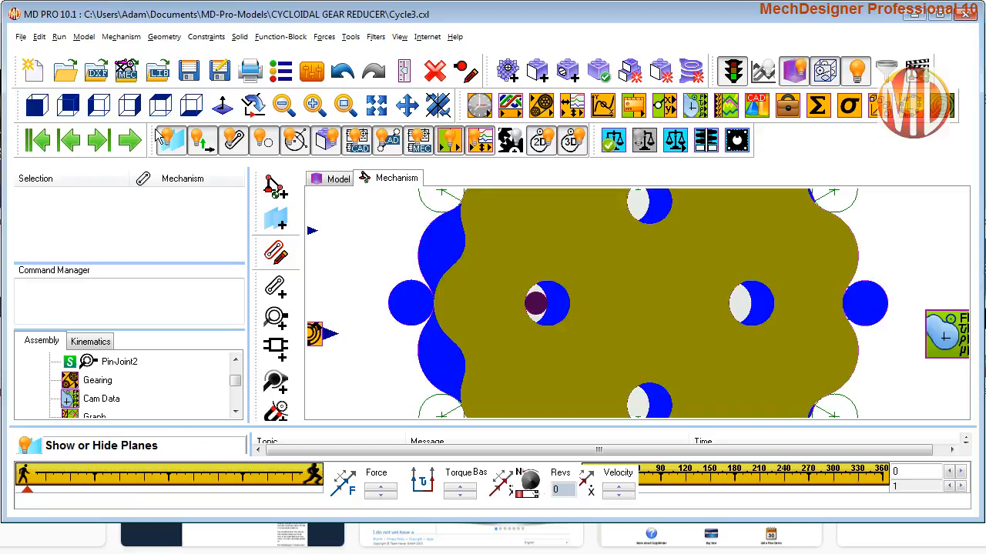
left_click(135, 146)
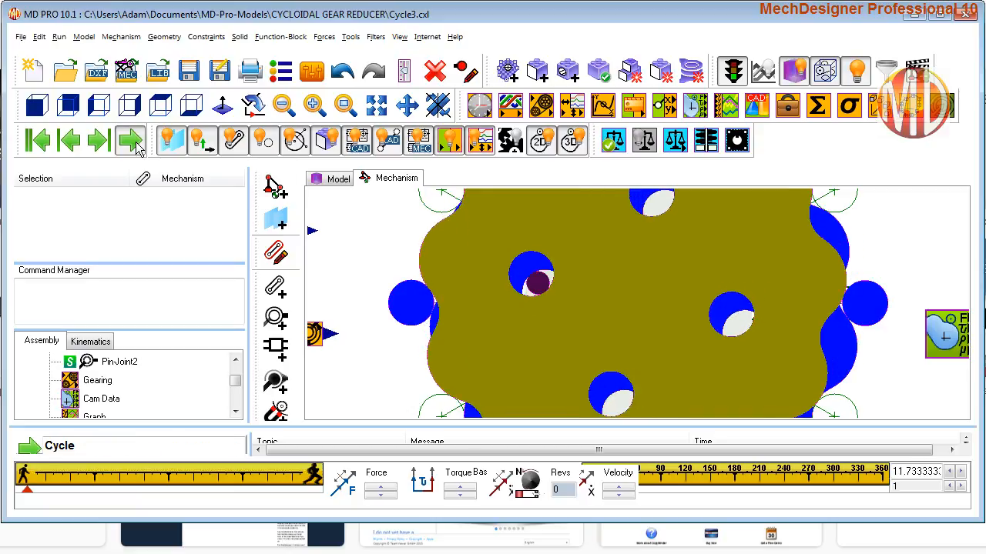
left_click(39, 143)
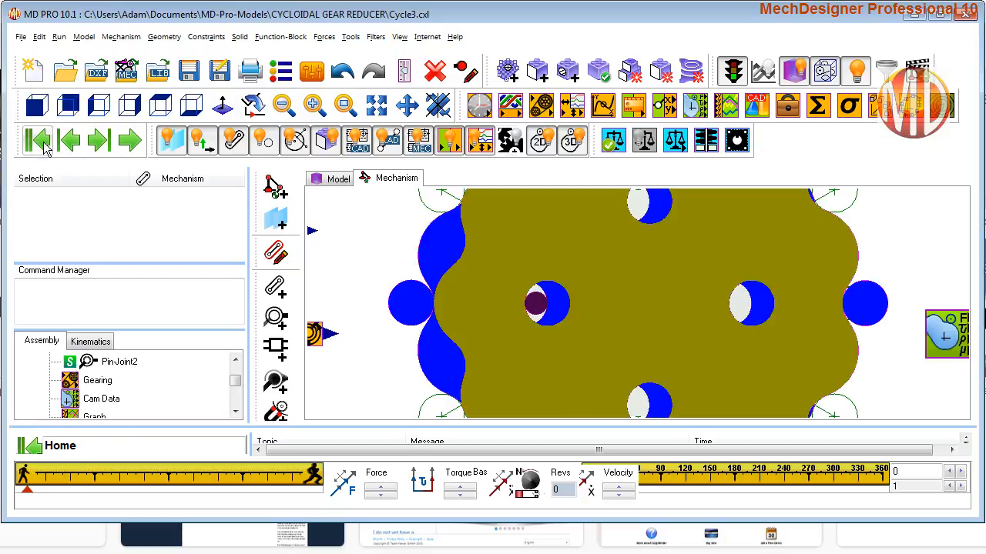
left_click(794, 71)
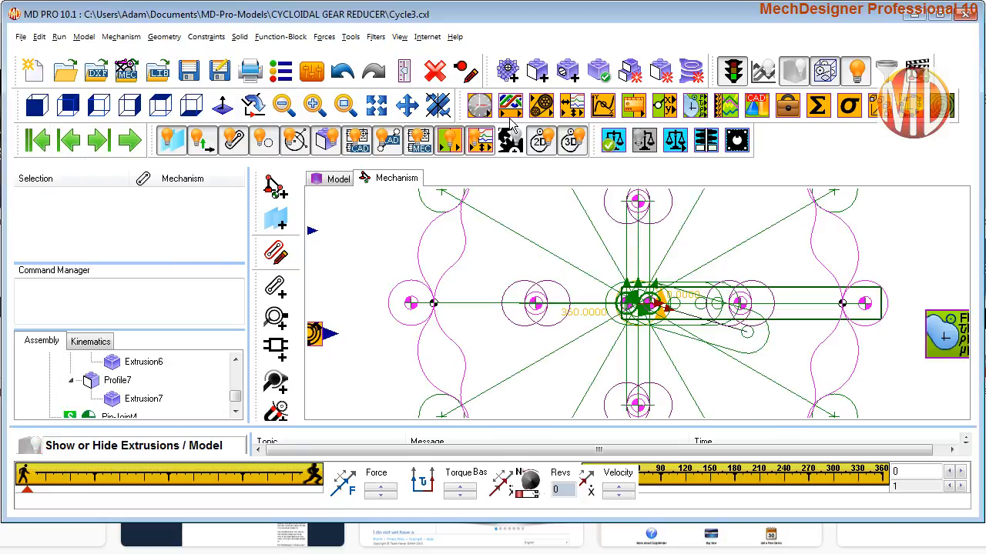
Cycle the mechanism to check all four output pins in their cam holes, return it to the start, and hide the extrusions.
left_click(133, 140)
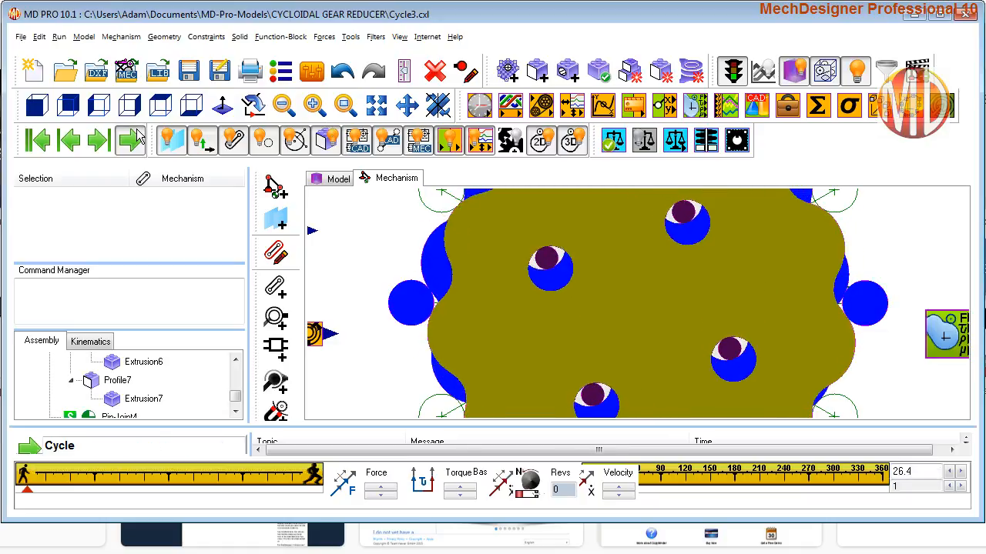
left_click(135, 139)
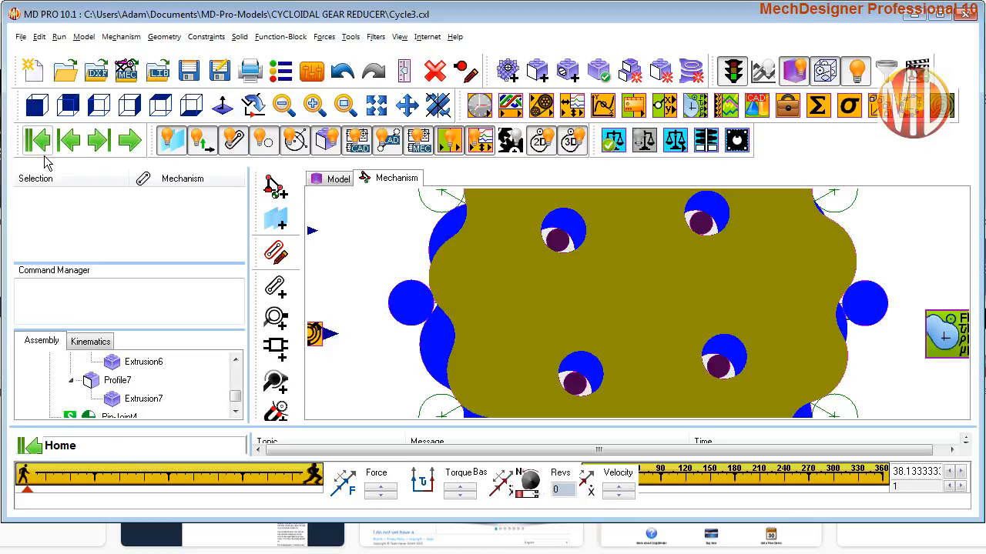
left_click(39, 140)
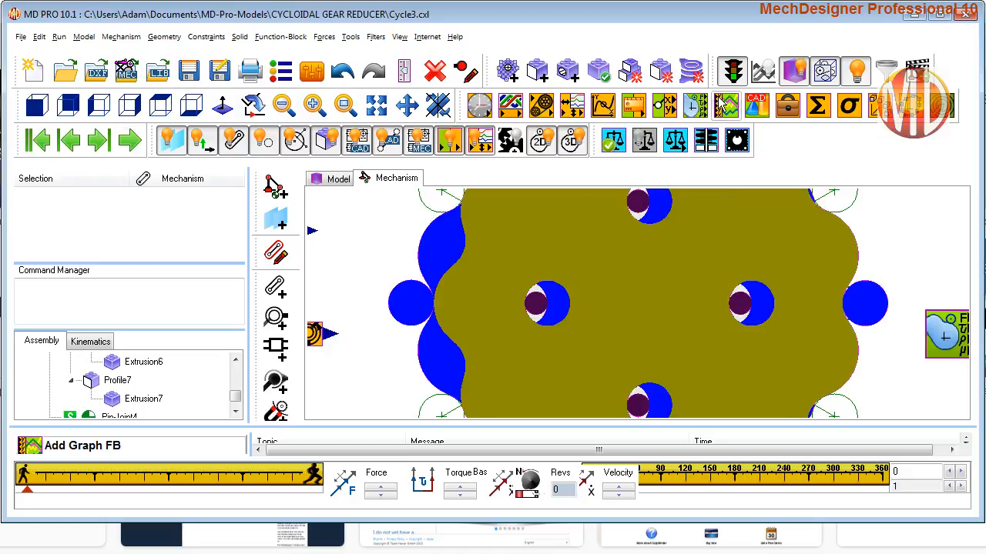
left_click(793, 70)
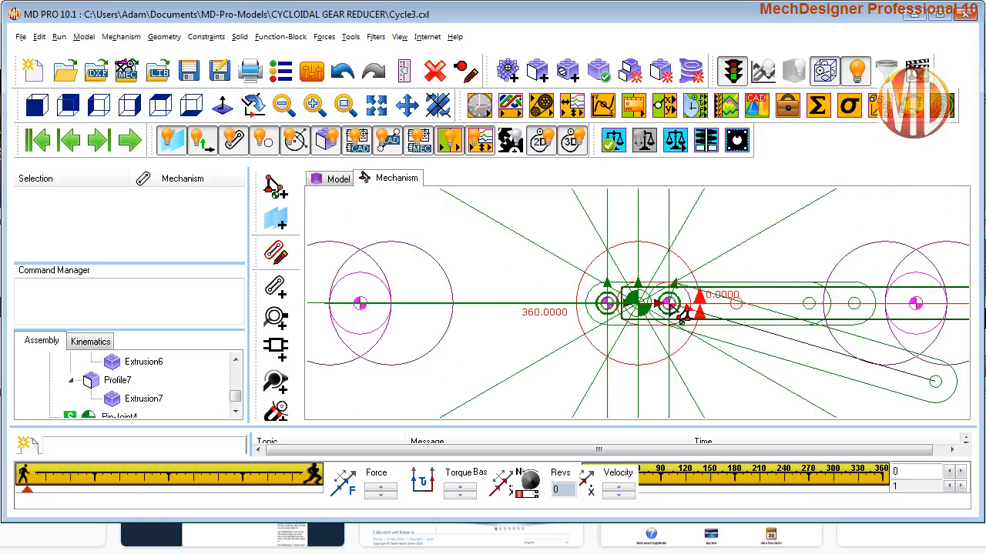
Move the machine angle to 3 and open the central input crank part for editing with the rest of the mechanism hidden.
left_click(566, 279)
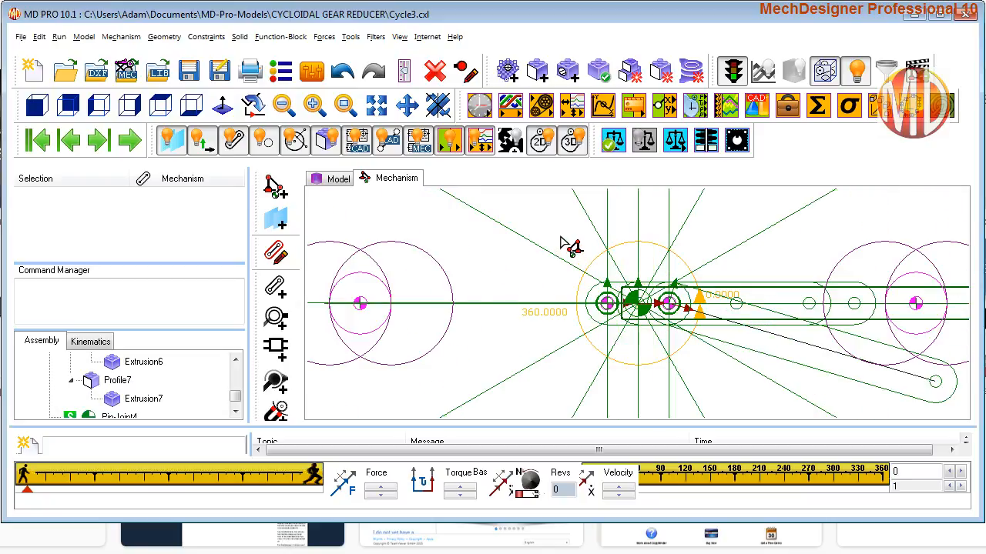
left_click(686, 482)
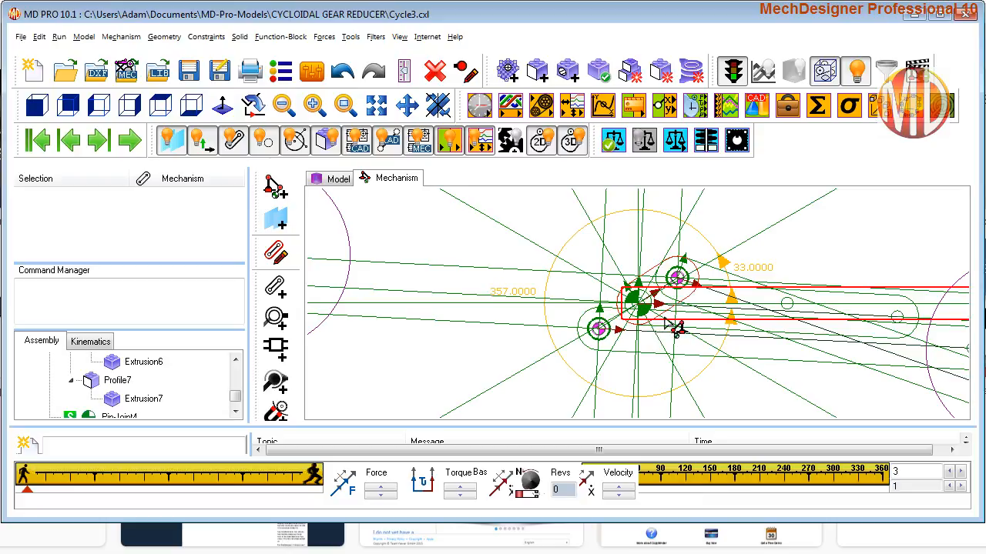
double_click(651, 275)
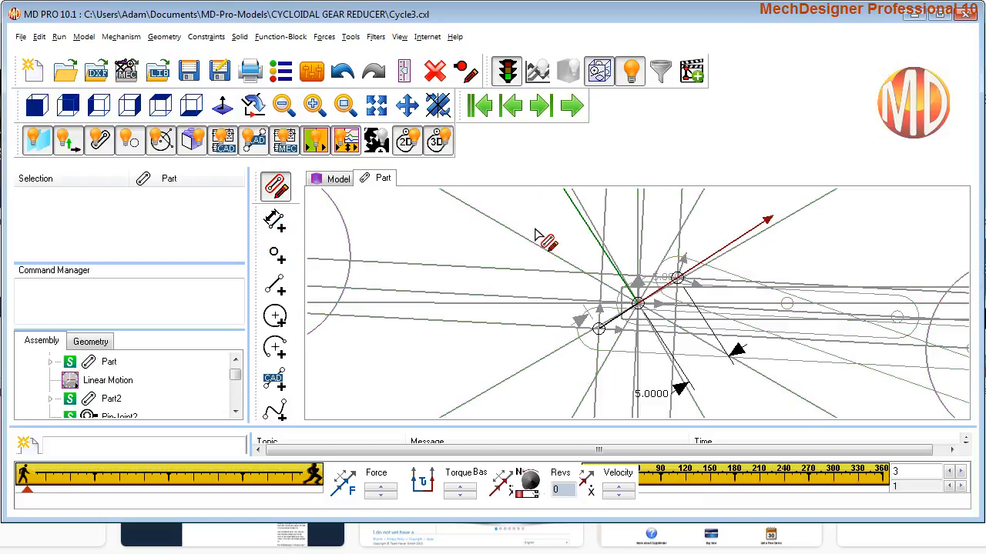
left_click(600, 71)
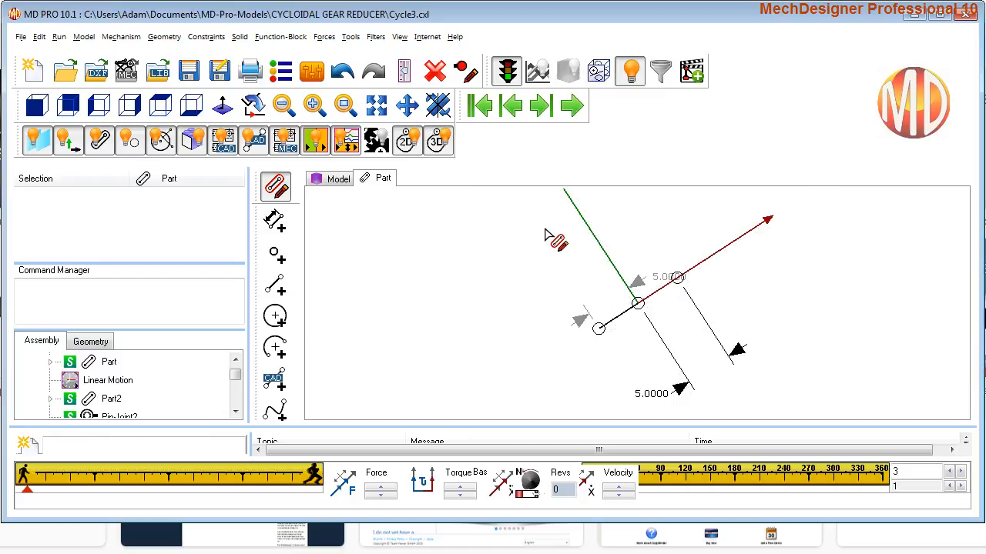
Sketch two equal circles of about 17 mm radius, centred on the two end points of the input crank.
right_click(545, 236)
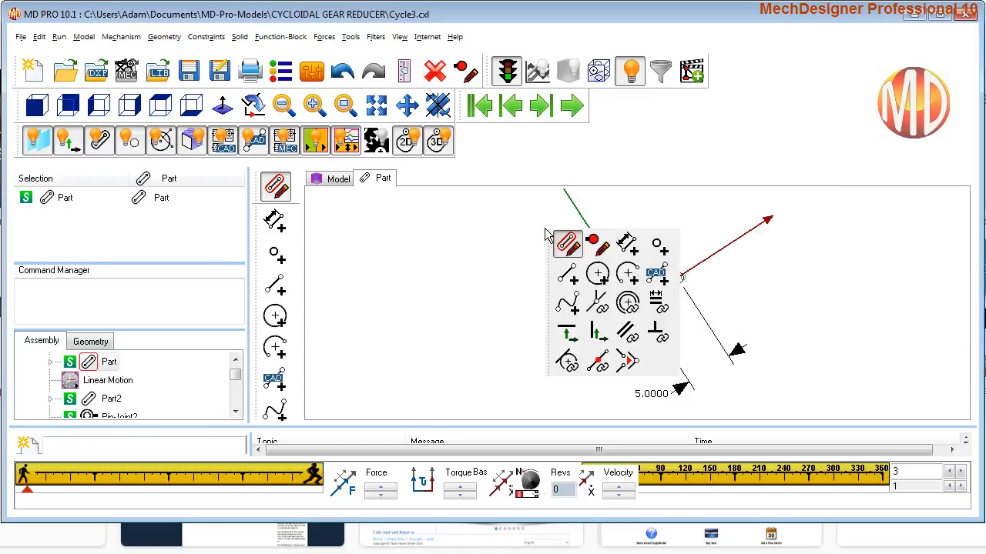
left_click(597, 275)
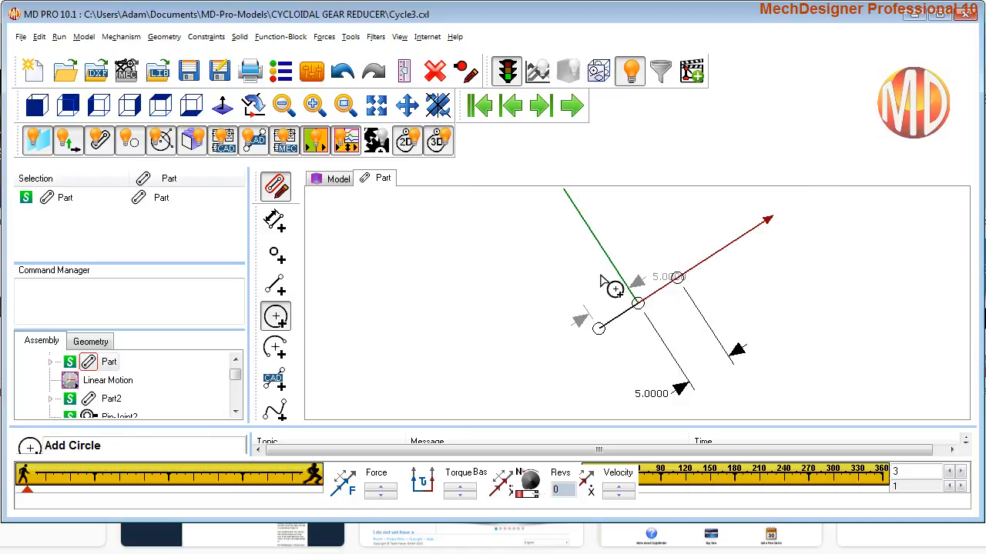
left_click(659, 254)
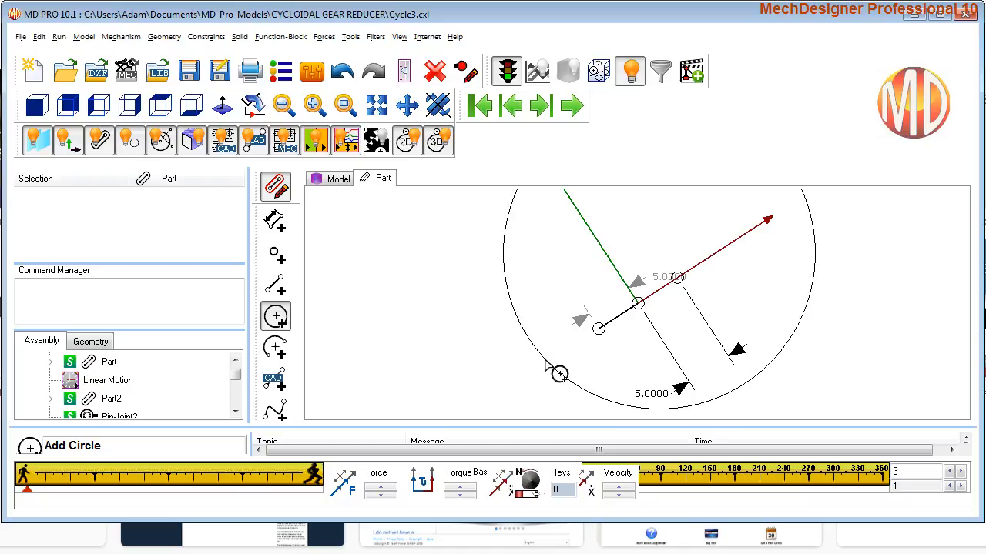
left_click(557, 362)
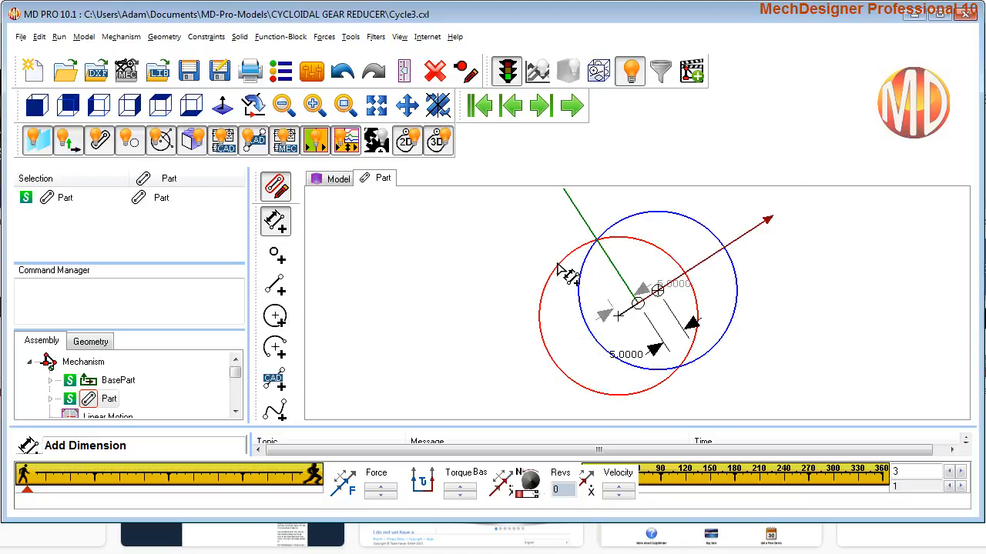
Dimension the crank circle's radius as 20 mm, and cycle the part to check both eccentric circles.
left_click_drag(554, 267, 506, 242)
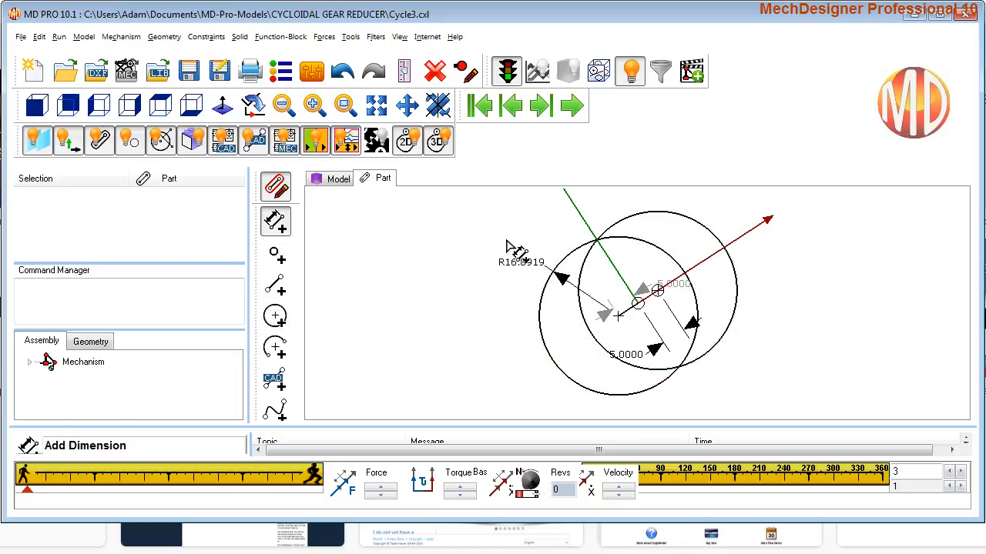
left_click(506, 252)
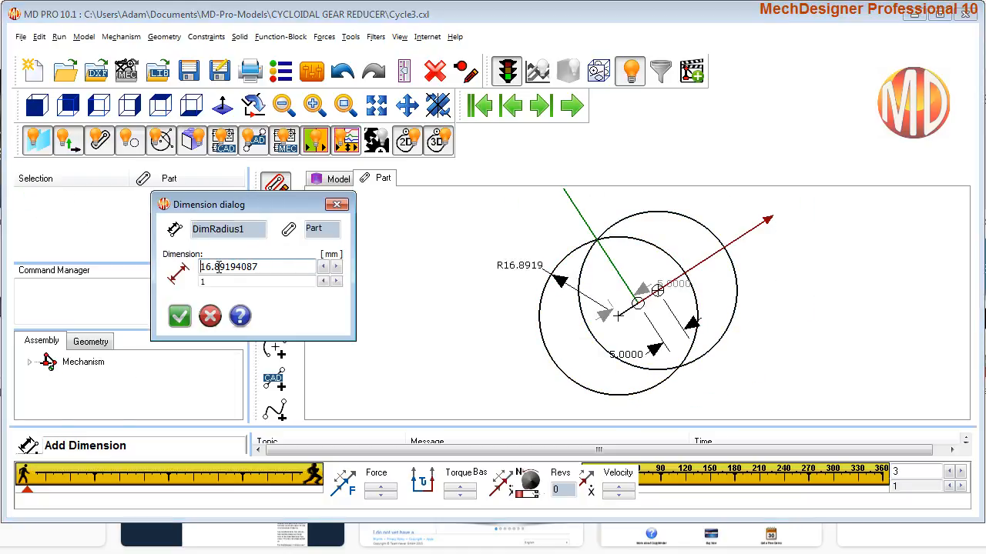
type("20")
left_click(179, 316)
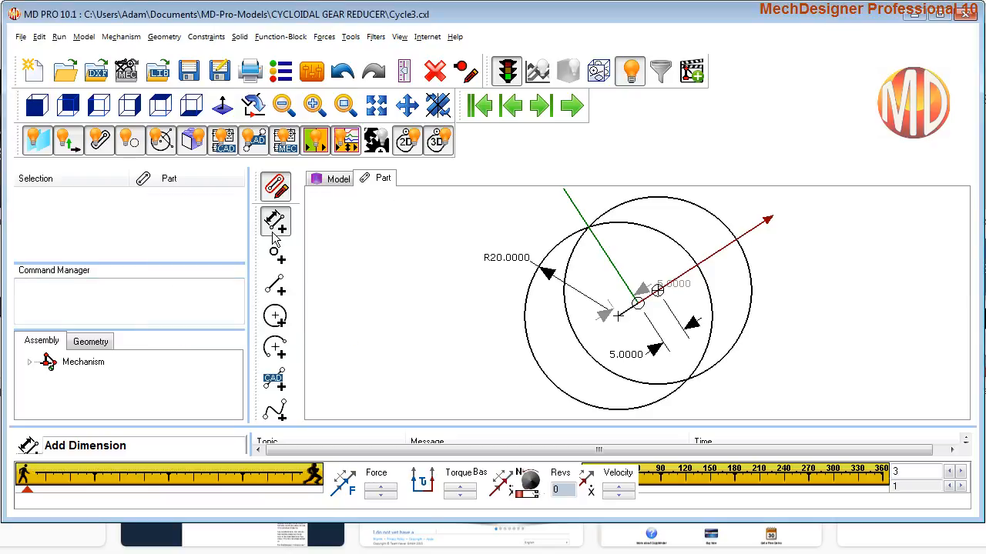
left_click(572, 106)
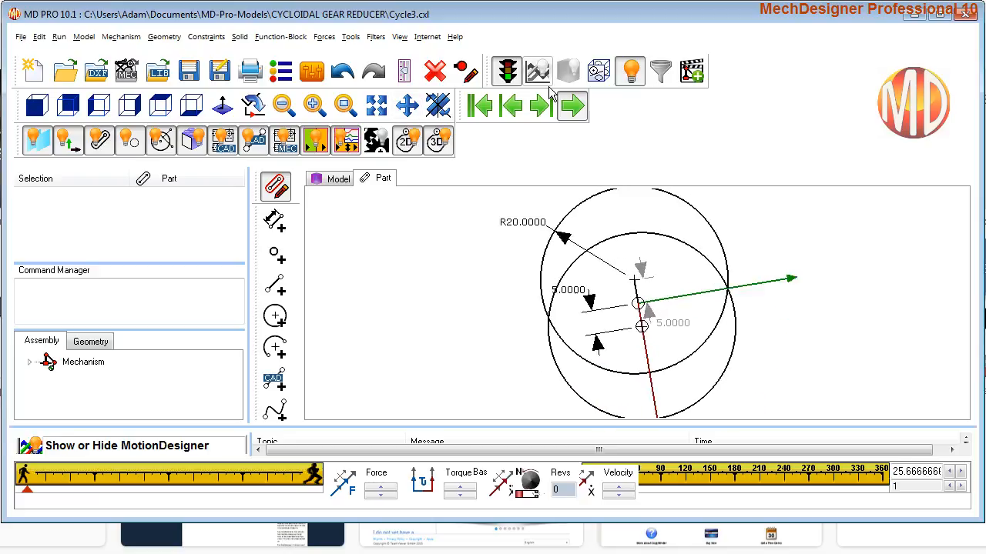
left_click(568, 71)
Add profiles with extrusions to the two eccentric circles of the crank, Circle13 and Circle1.
right_click(535, 224)
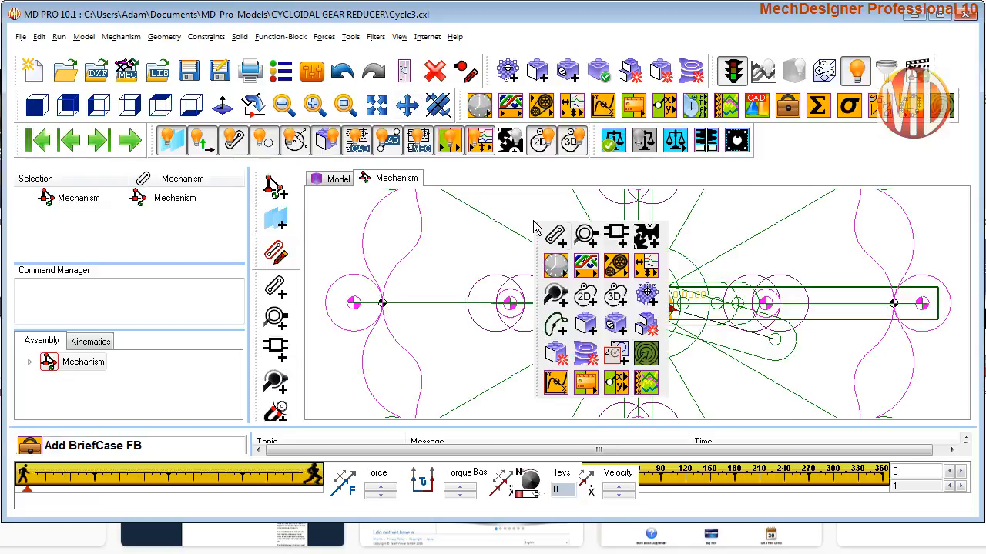
left_click(591, 331)
left_click(590, 271)
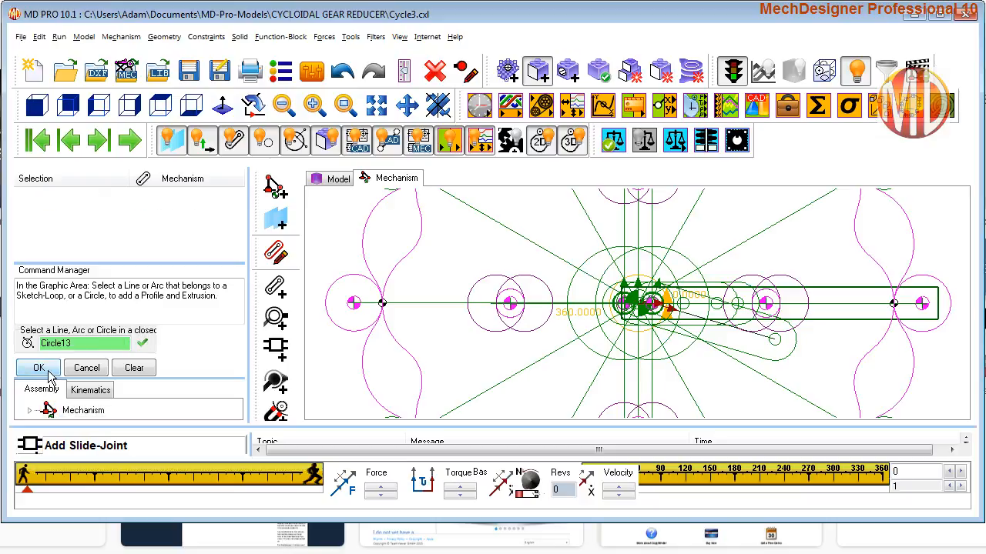
key("Return")
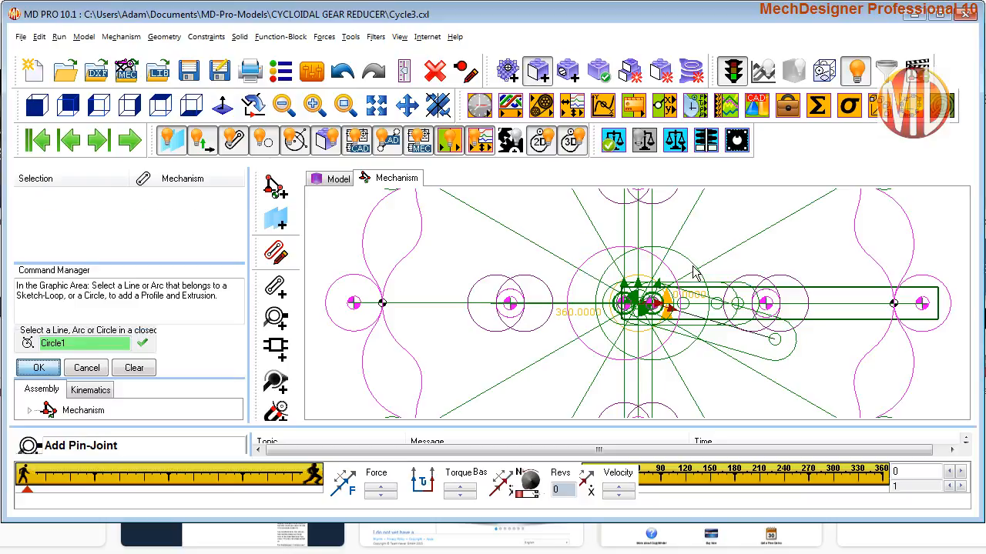
key("Return")
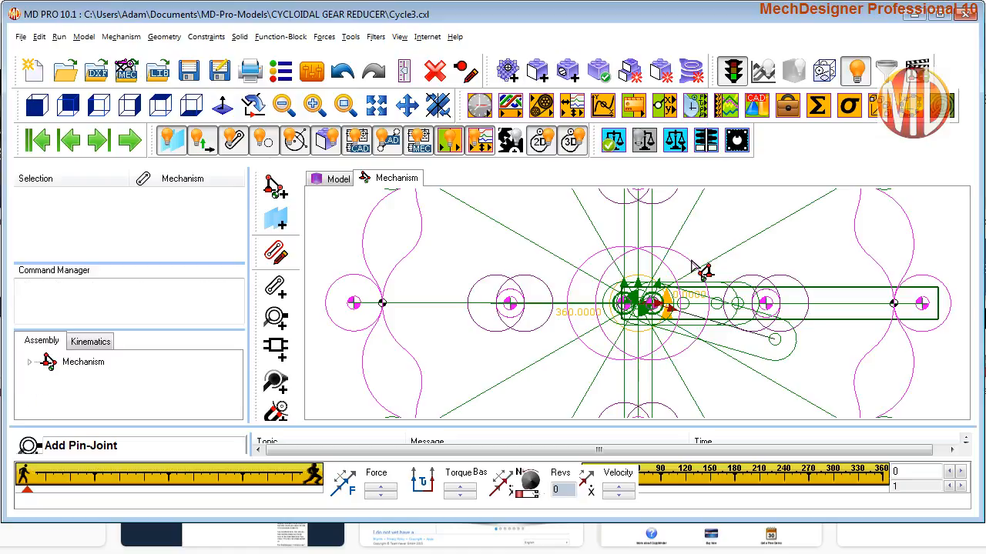
Open the settings of the Circle1 extrusion and change its color.
left_click(692, 262)
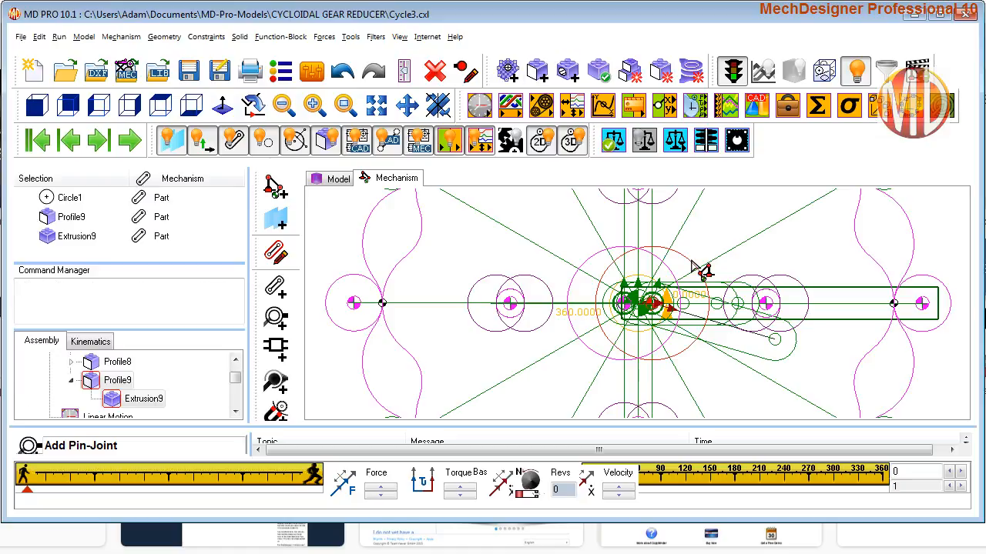
double_click(87, 236)
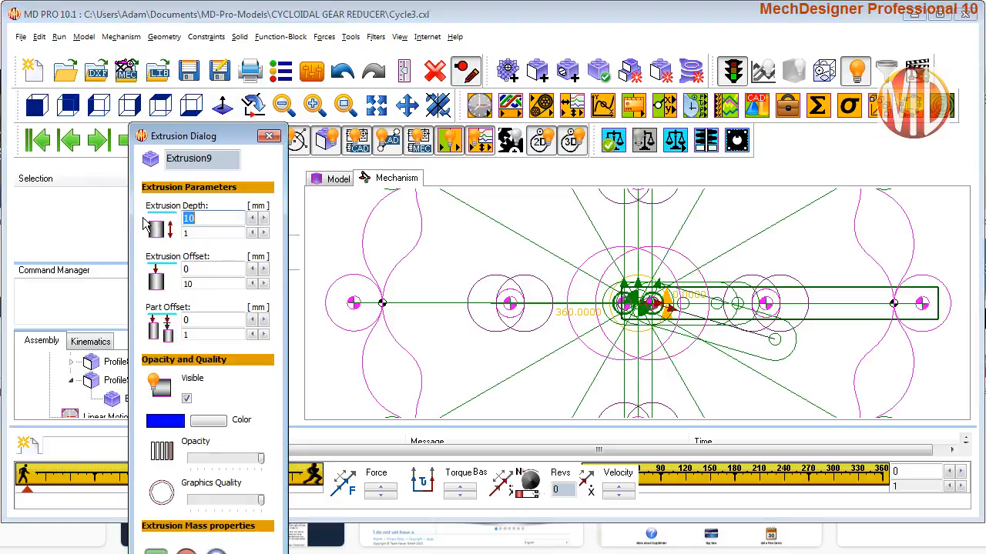
left_click(208, 422)
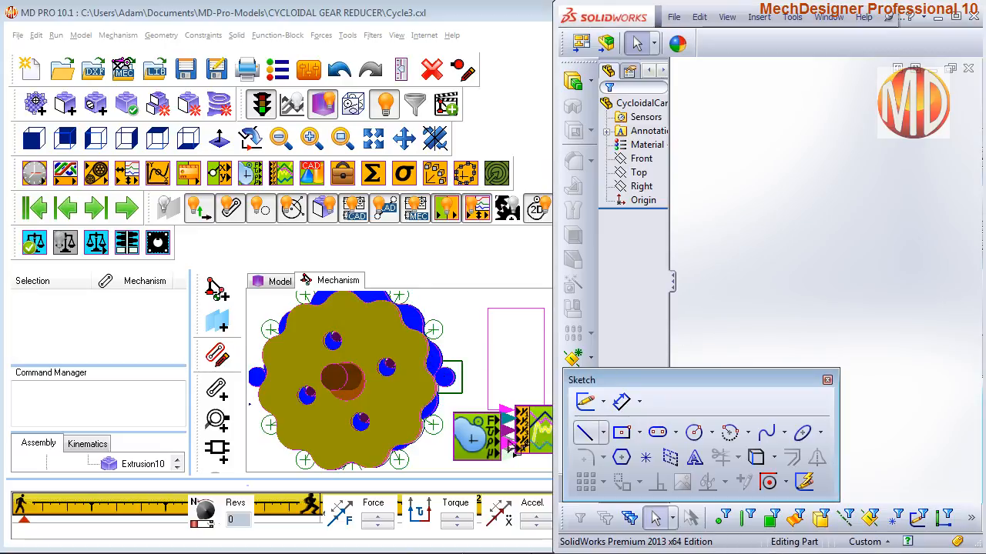
Open the 2D cam's coordinate table from the Cam Data block with 1000 points, and narrow its window to uncover SolidWorks.
left_click(482, 454)
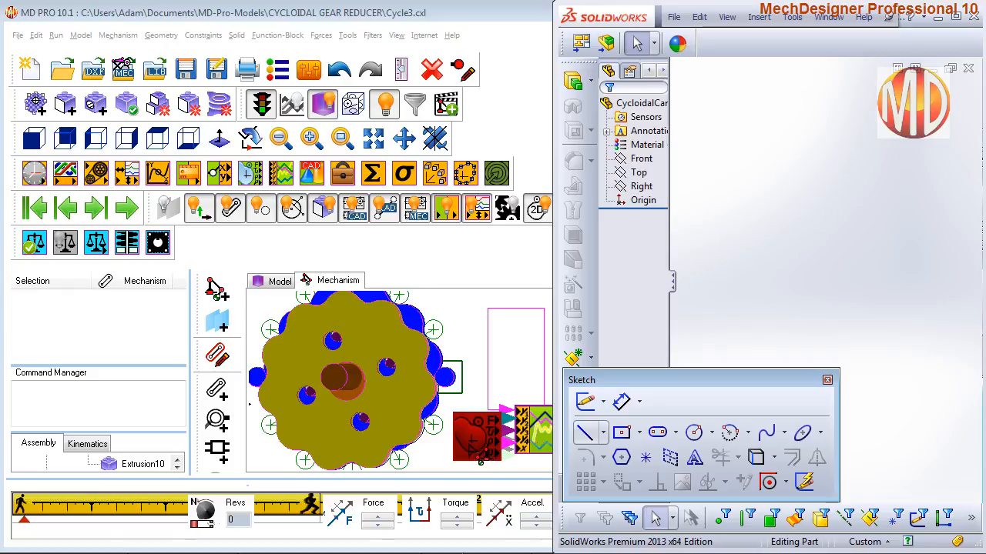
left_click(480, 460)
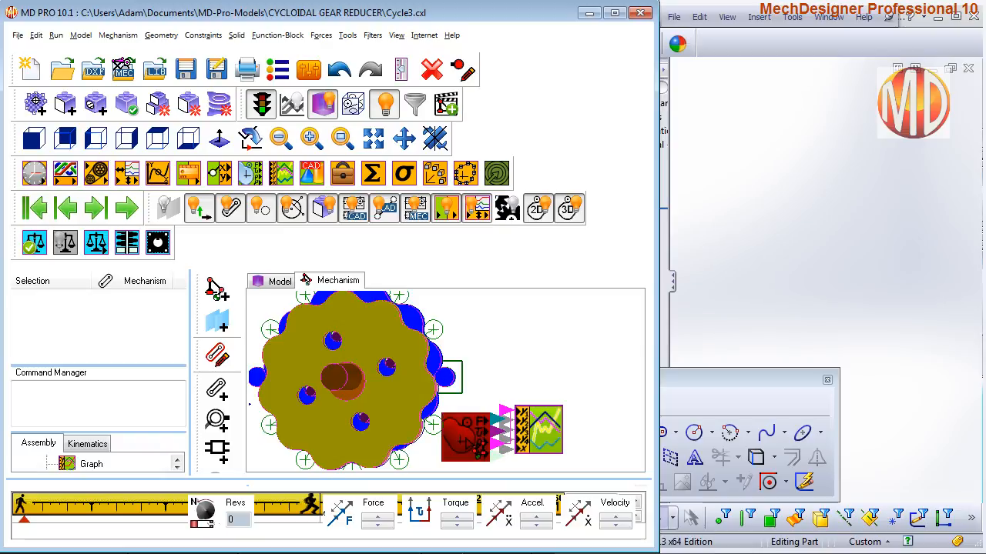
double_click(460, 437)
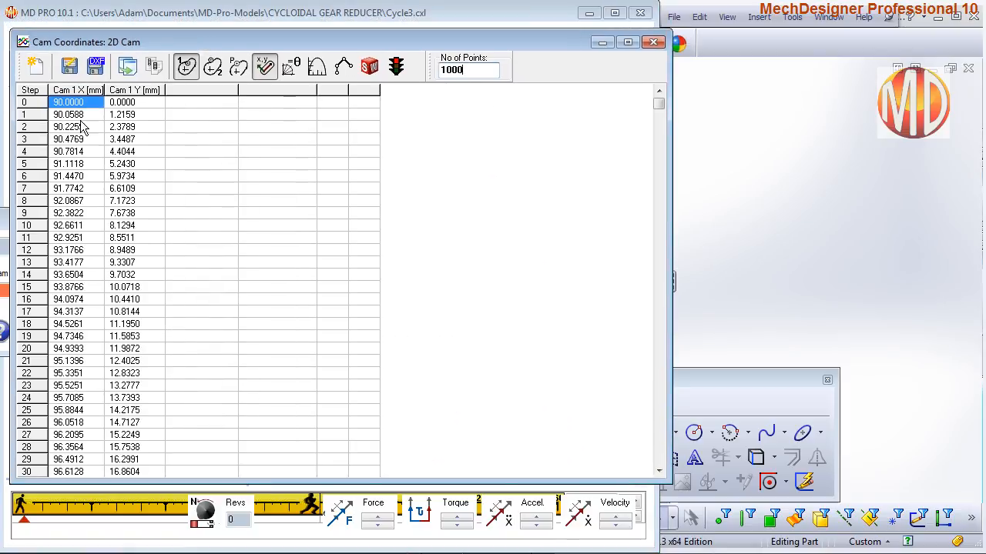
mouse_move(114, 43)
left_mouse_down()
mouse_move(160, 342)
mouse_move(127, 35)
mouse_move(124, 44)
left_mouse_up()
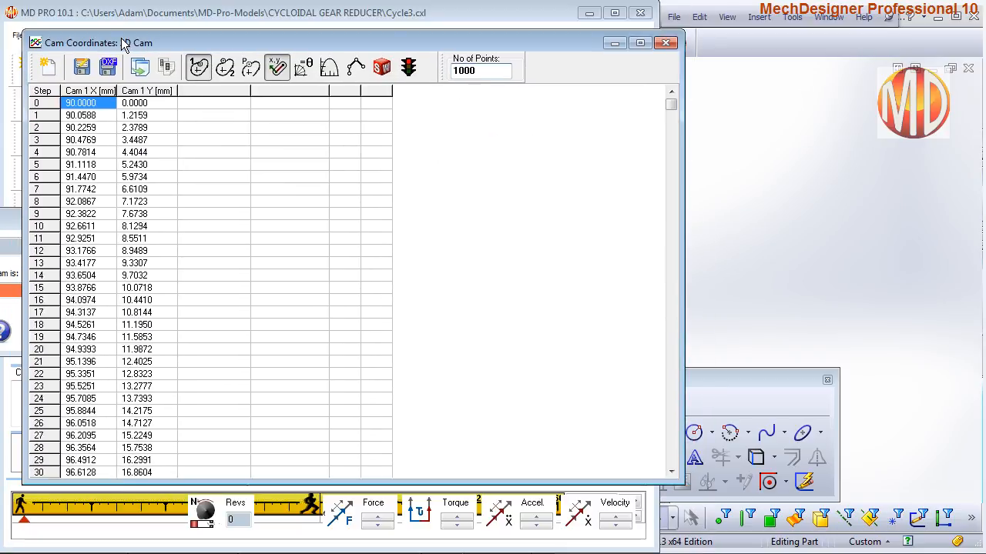
left_click_drag(684, 192, 508, 192)
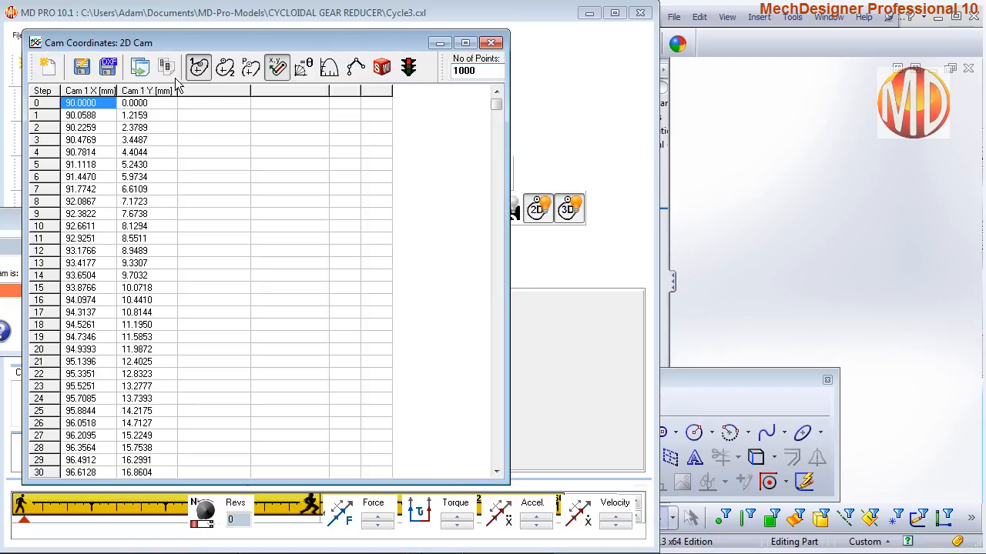
Clear the coordinate table and calculate the 2D cam's coordinates with 1000 points and again with 10000 points.
left_click(48, 68)
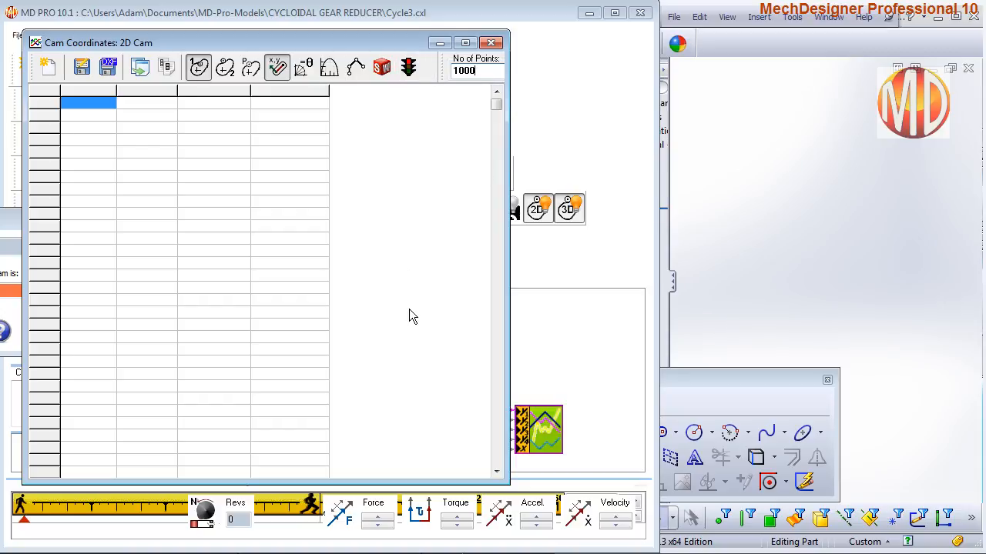
left_click(408, 67)
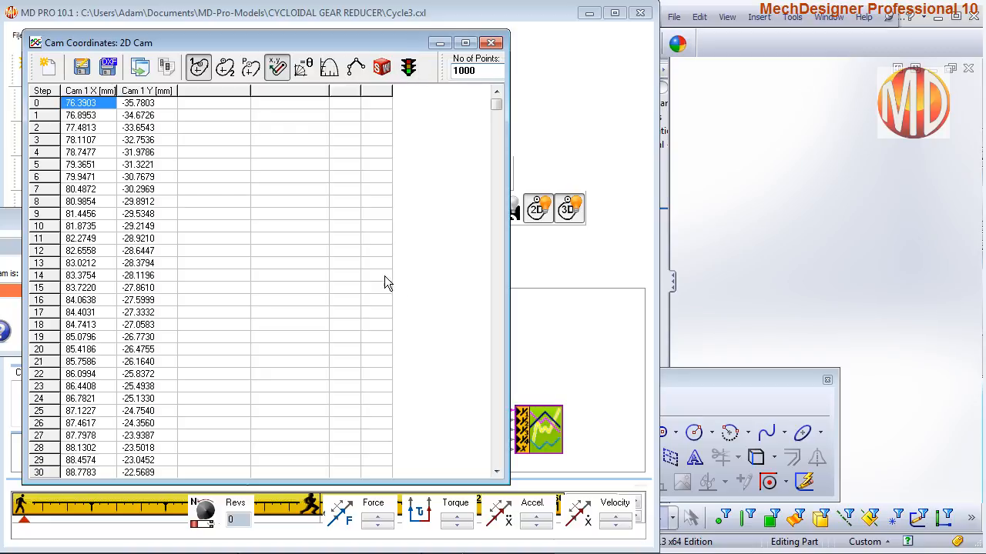
mouse_move(496, 106)
left_mouse_down()
mouse_move(496, 462)
mouse_move(497, 101)
left_mouse_up()
left_click(408, 68)
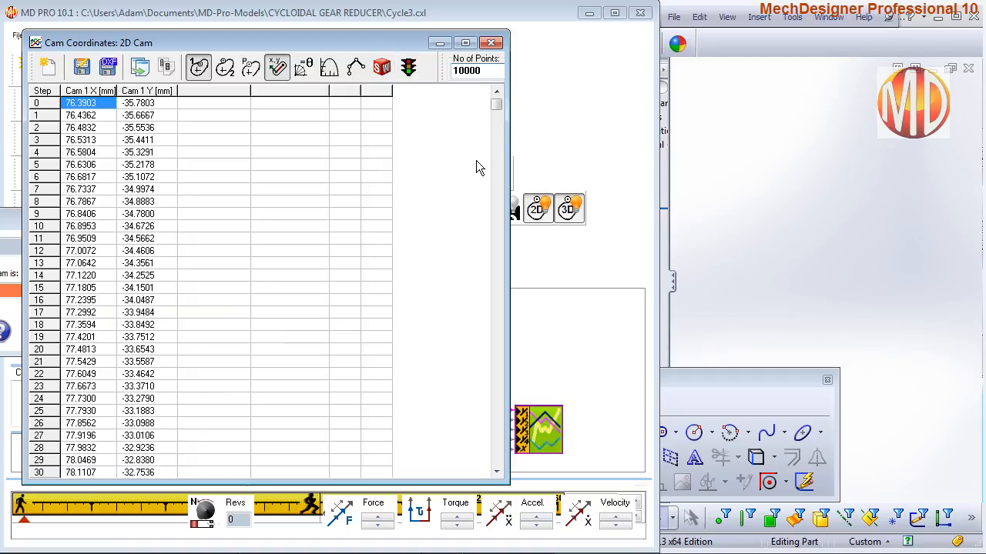
mouse_move(496, 104)
left_mouse_down()
mouse_move(497, 464)
mouse_move(497, 97)
left_mouse_up()
Recalculate the 2D cam's coordinates with 1000 points and transfer the cam curve to SolidWorks.
left_click(401, 69)
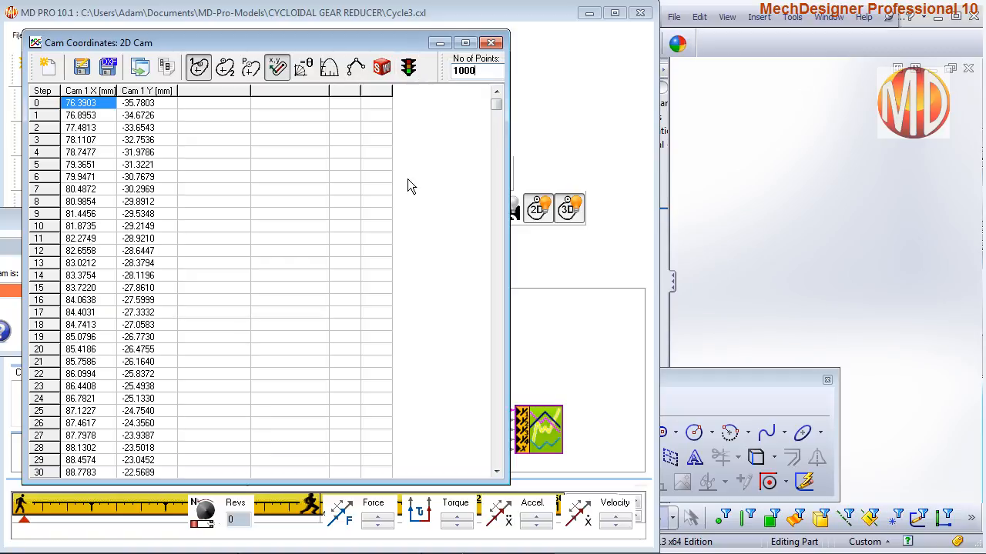
left_click(383, 69)
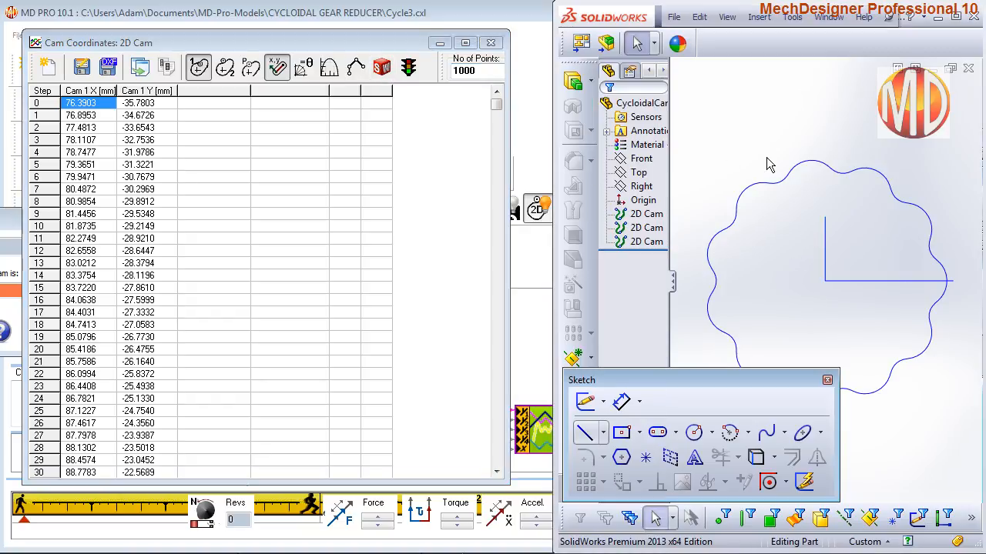
In SolidWorks, convert the imported cam curve into a sketch on the Front plane and extrude it 10 mm.
left_click(646, 216)
left_click(644, 161)
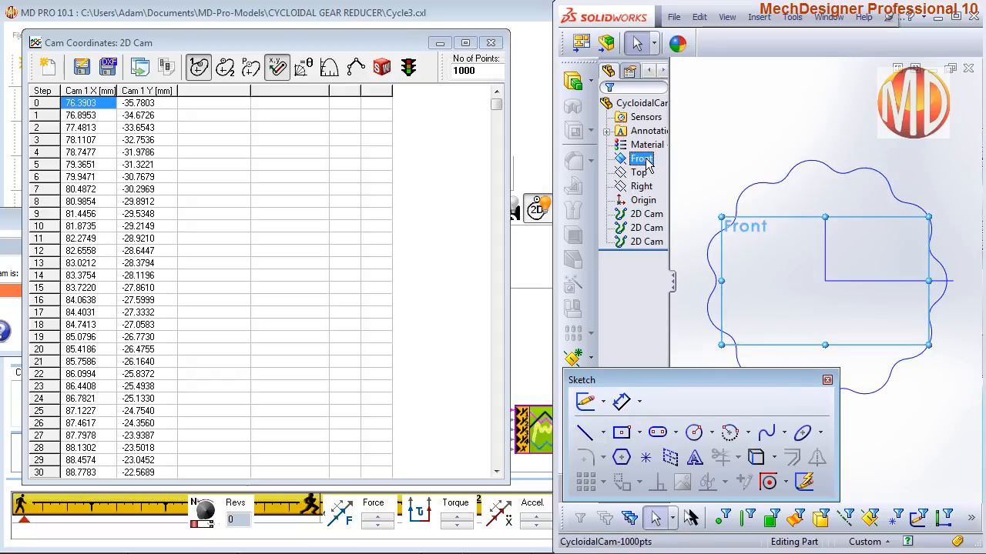
left_click(656, 143)
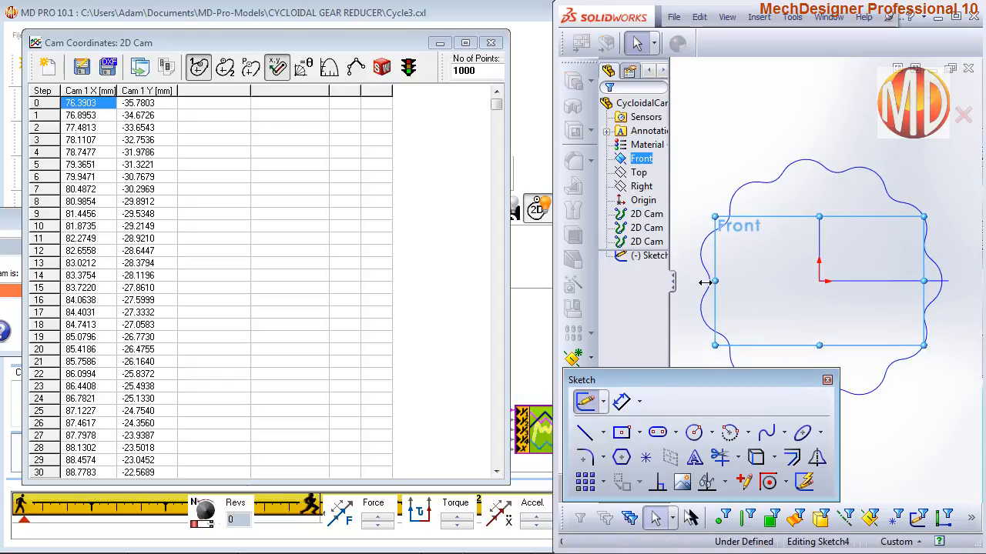
left_click(757, 459)
left_click(709, 301)
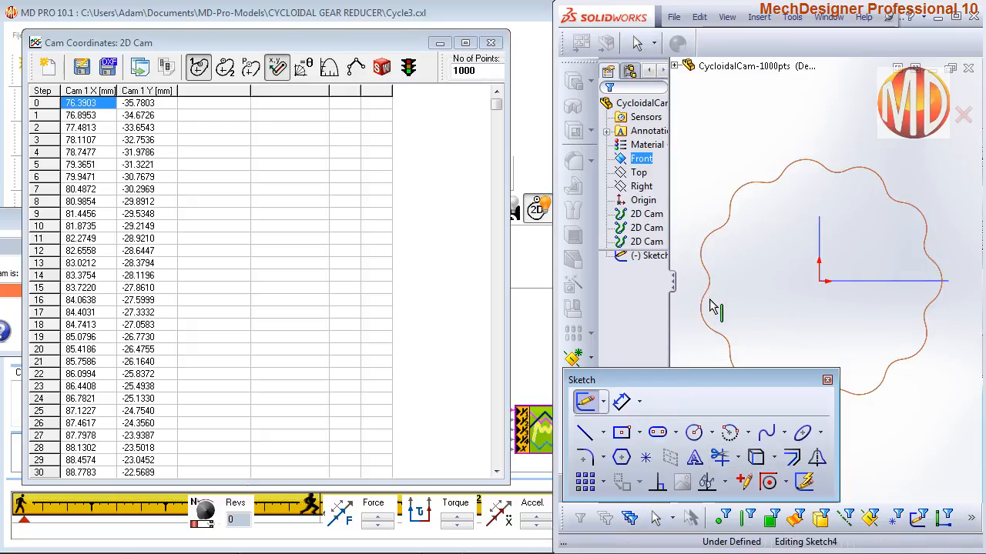
left_click(609, 110)
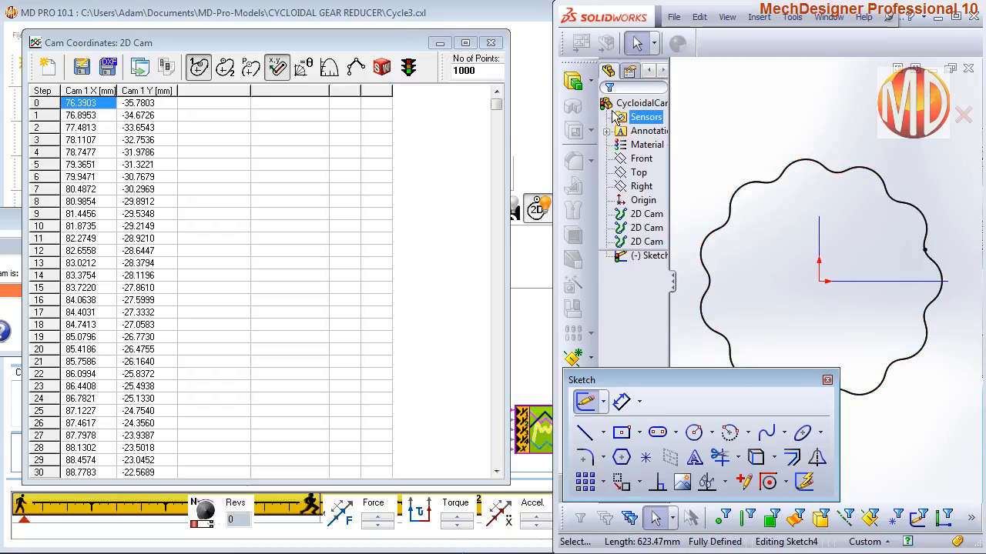
left_click(573, 81)
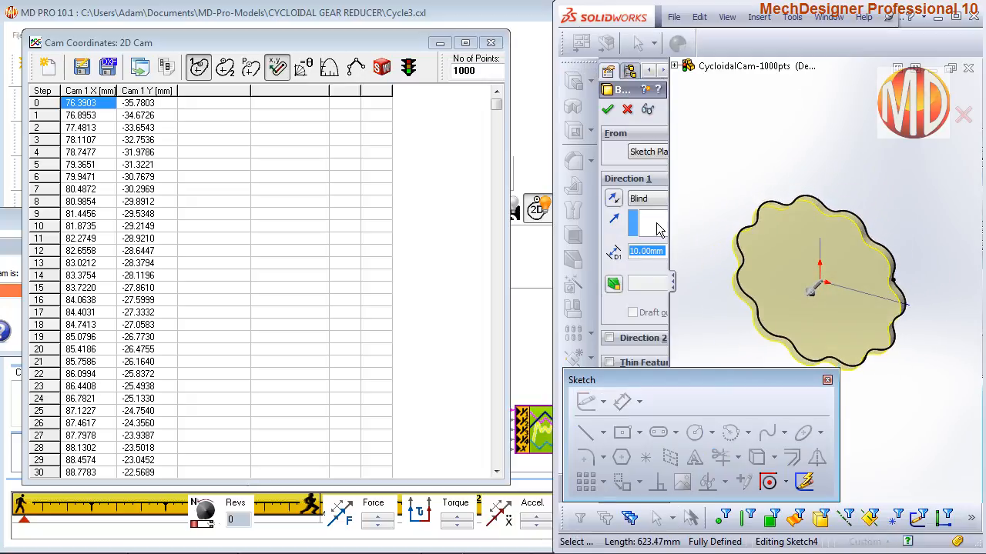
left_click(606, 111)
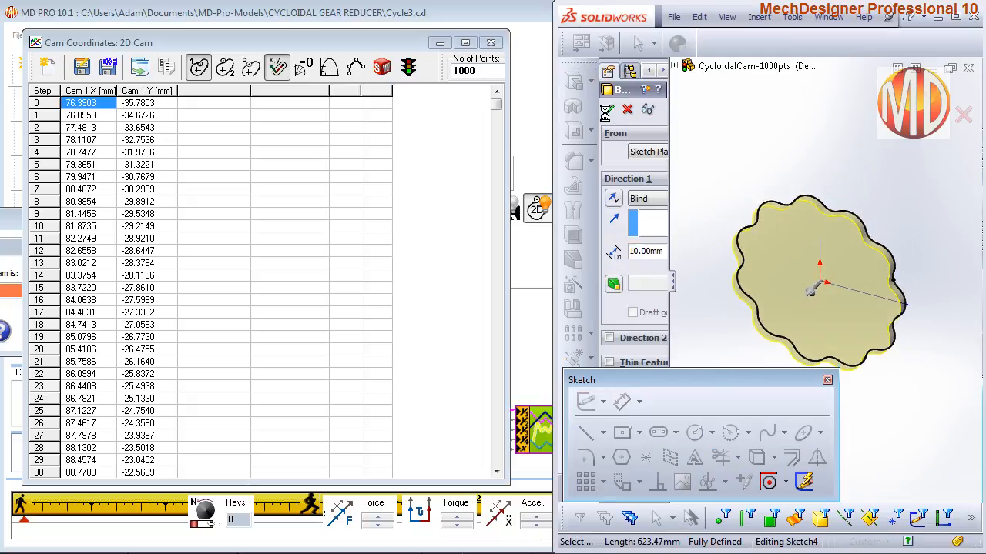
Start a sketch on the cam's front face and draw a circle about 57 mm in diameter centered on the origin.
left_click(776, 248)
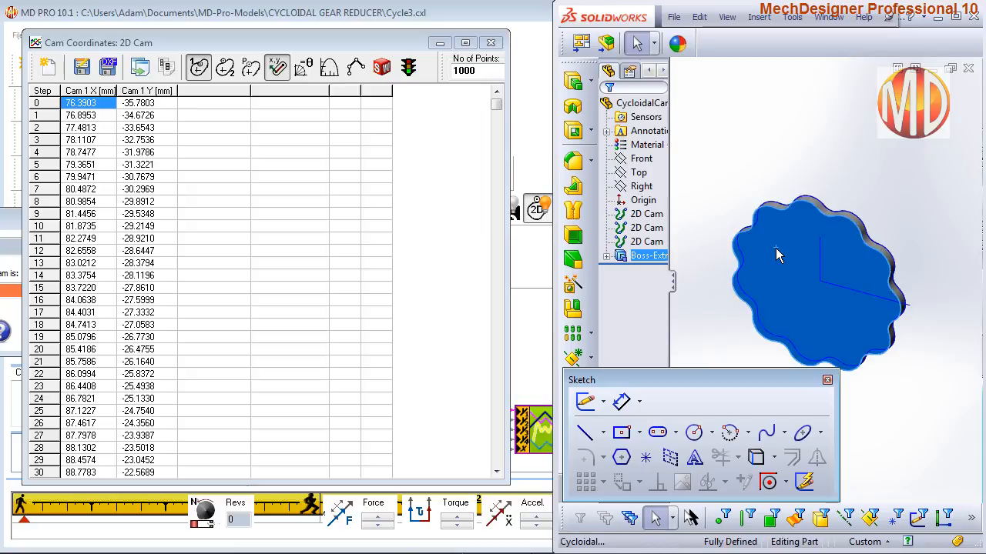
key("space")
left_click(759, 226)
left_click(795, 116)
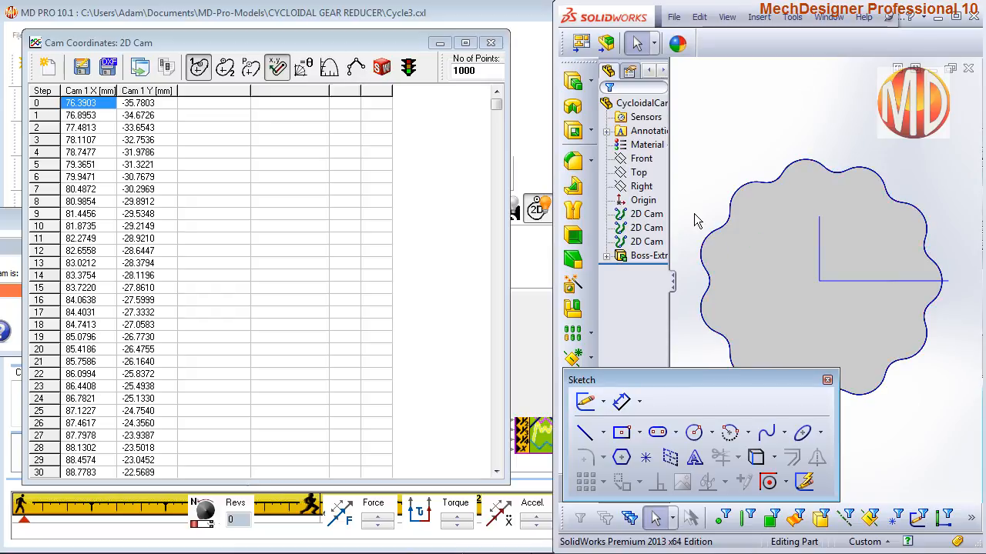
left_click(775, 260)
left_click(828, 208)
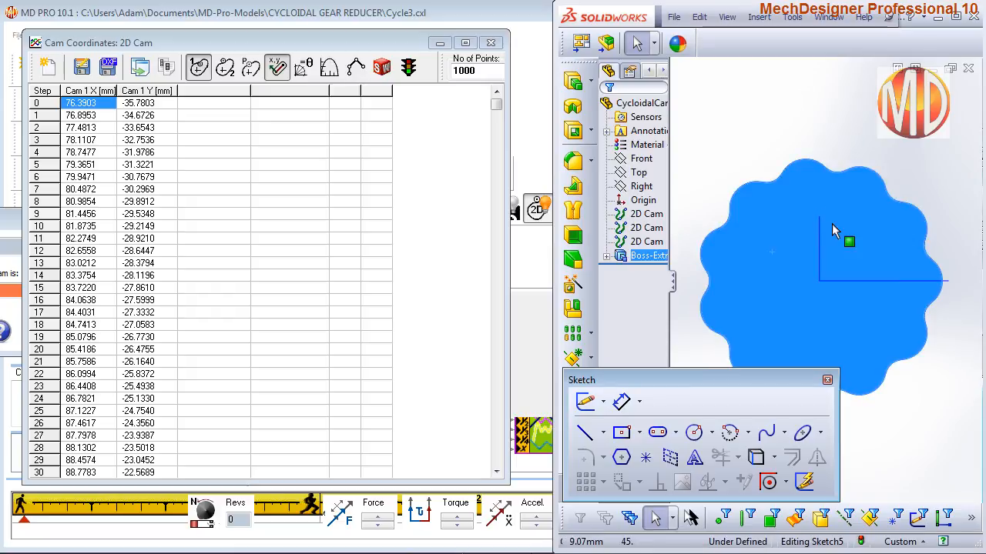
left_click(694, 431)
left_click(819, 281)
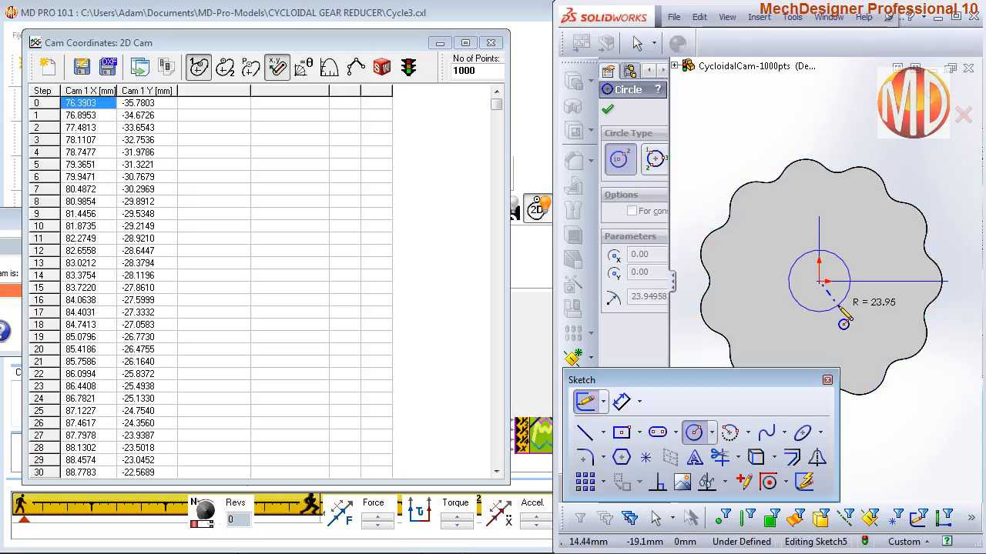
left_click(842, 317)
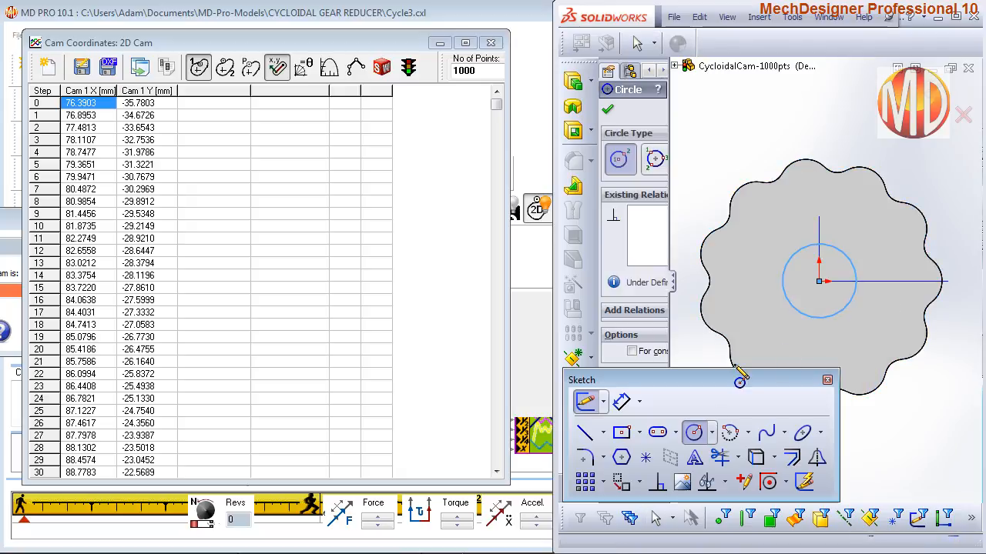
Dimension the center circle's diameter as 50 mm.
left_click(622, 402)
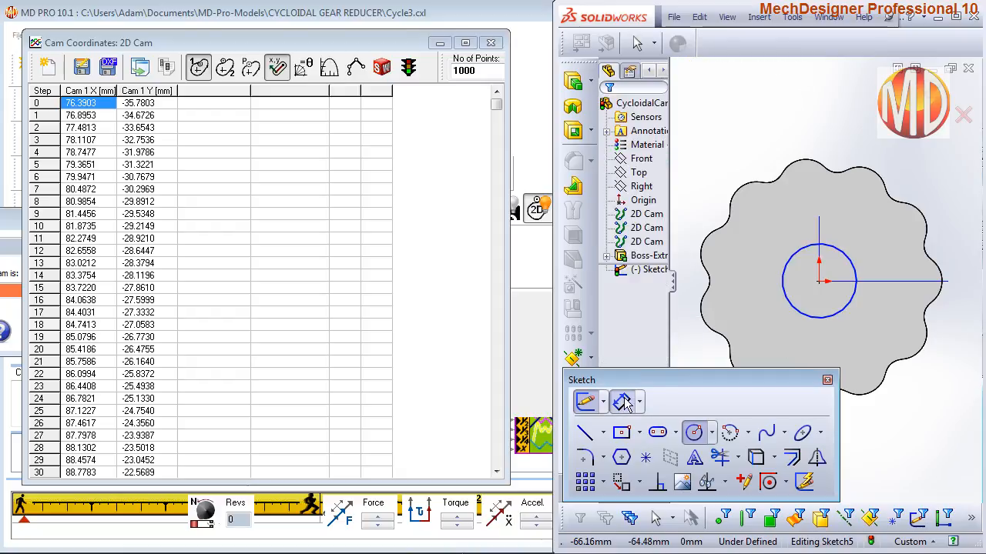
left_click(786, 268)
left_click(772, 244)
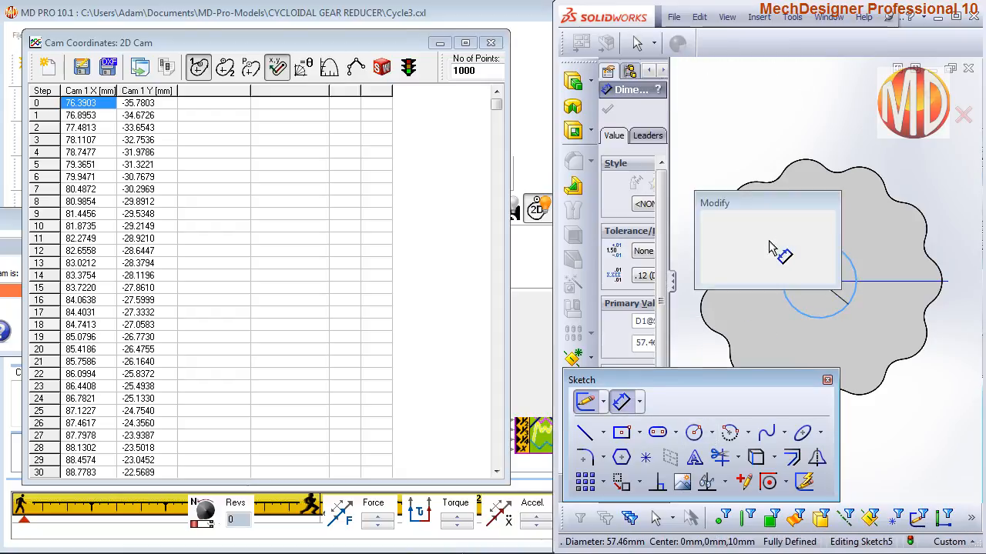
type("5")
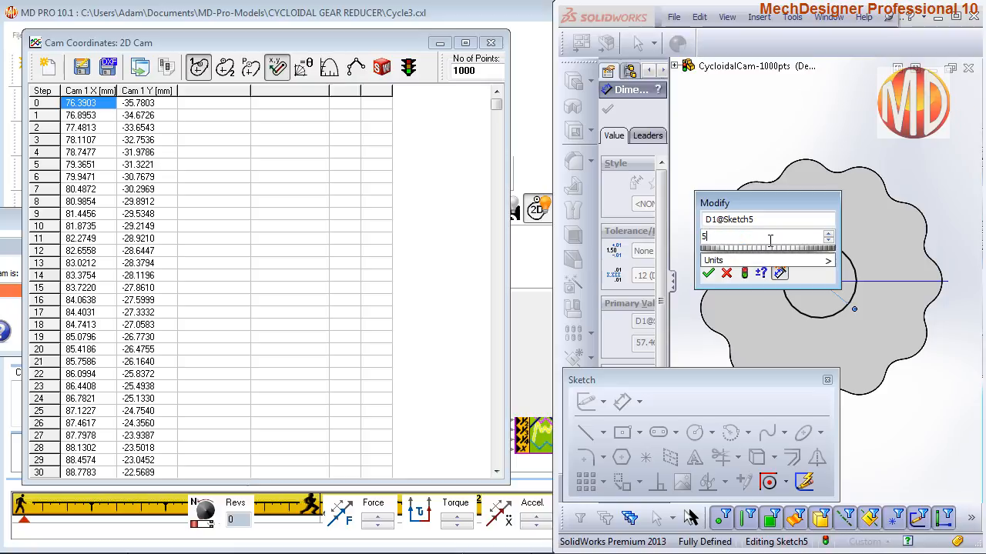
key("Return")
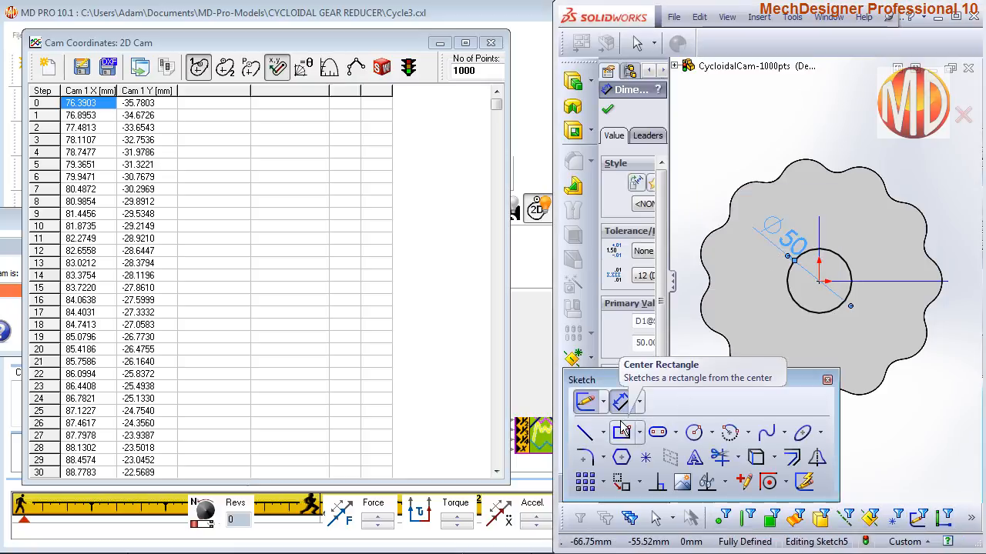
Cut the 50 mm circle through the cam with the Through All end condition.
left_click(570, 129)
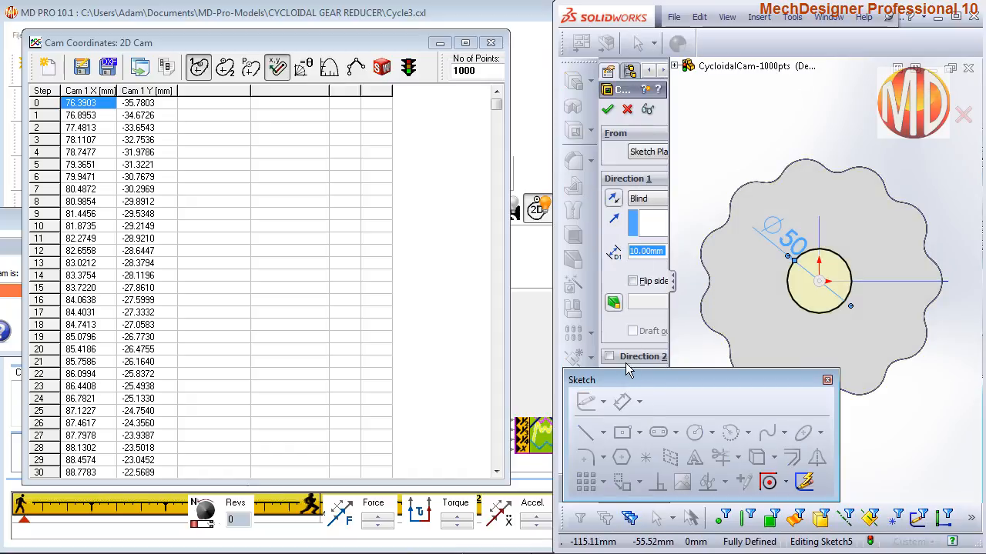
left_click(639, 201)
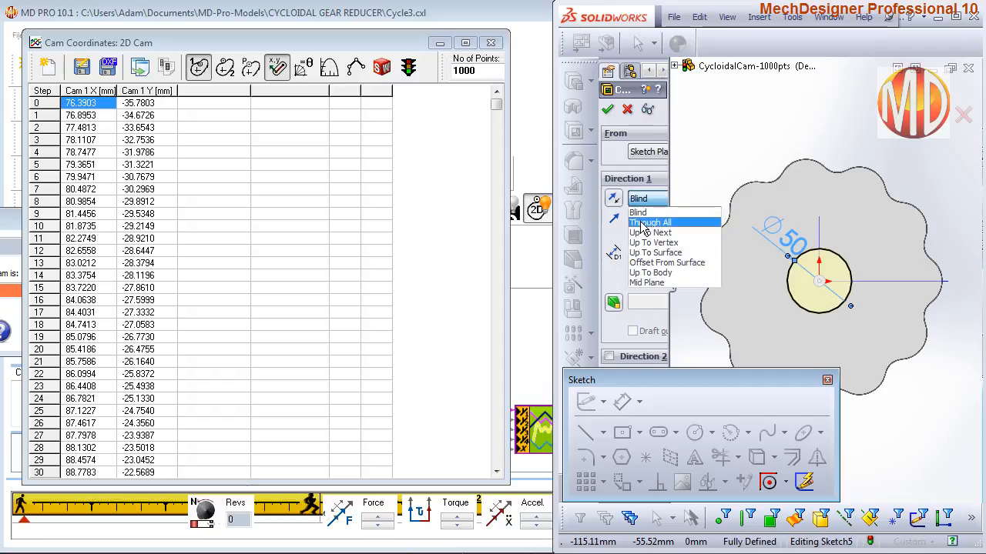
left_click(647, 223)
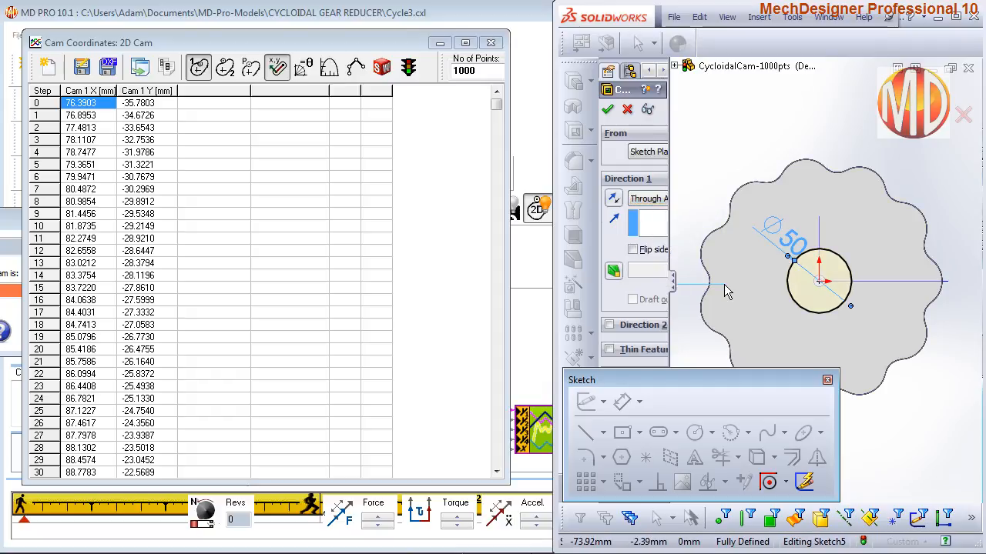
left_click_drag(674, 287, 699, 286)
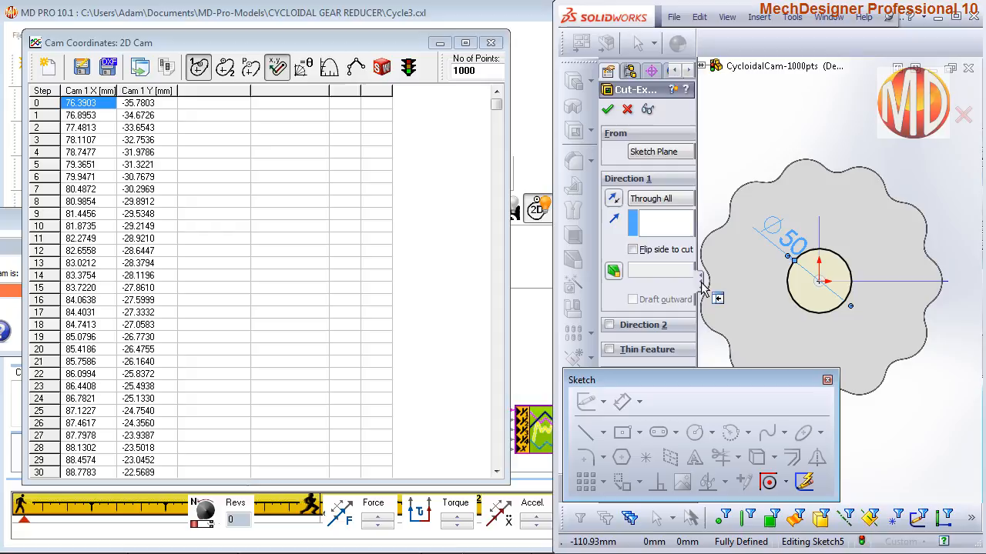
left_click(608, 110)
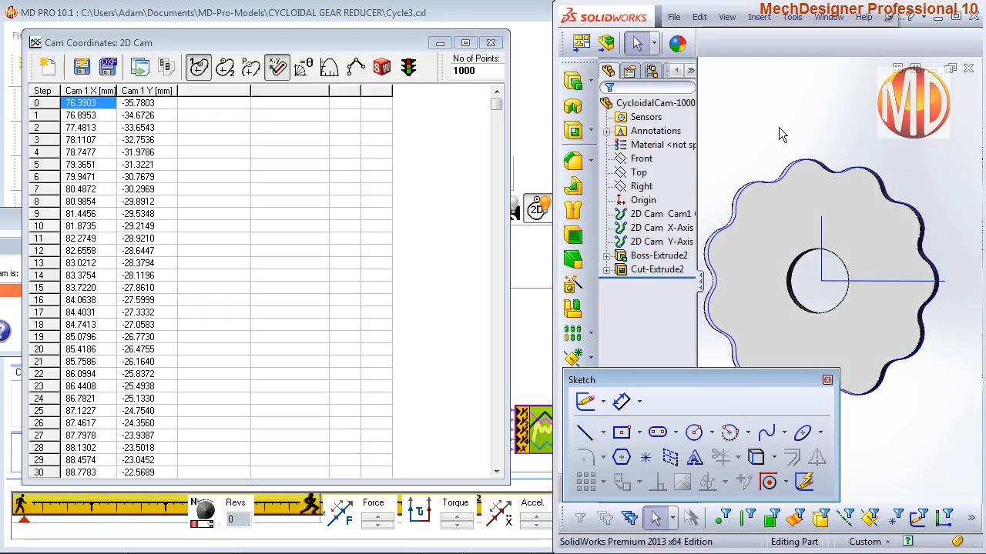
Chamfer the edges of the cam's front and back faces with a 1 mm distance at 45 degrees.
left_click(591, 161)
left_click(641, 174)
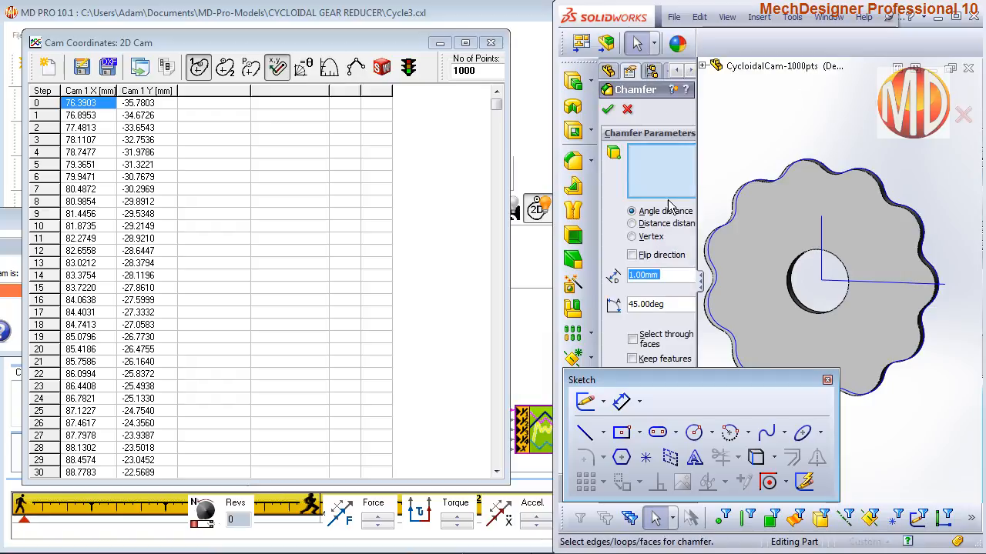
left_click(754, 237)
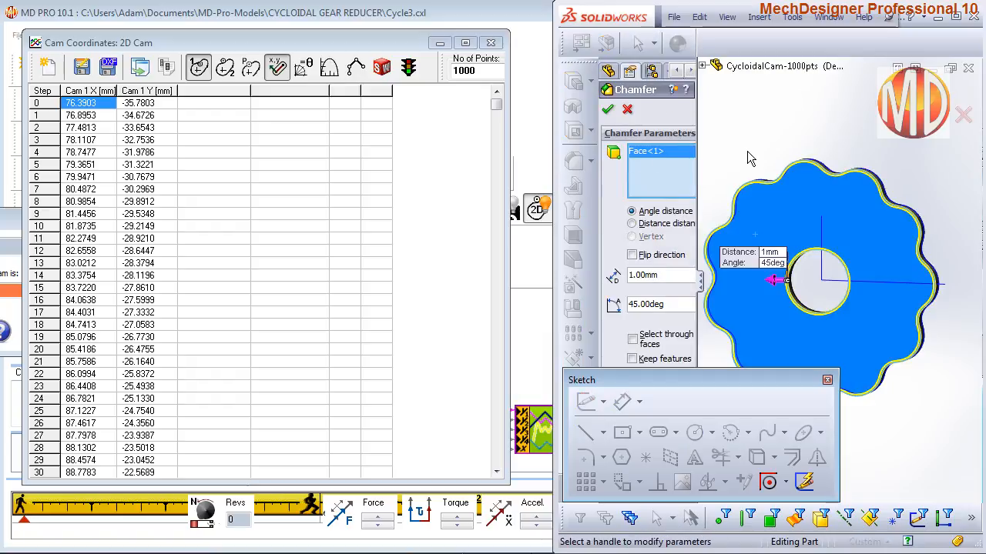
key("shift+Left")
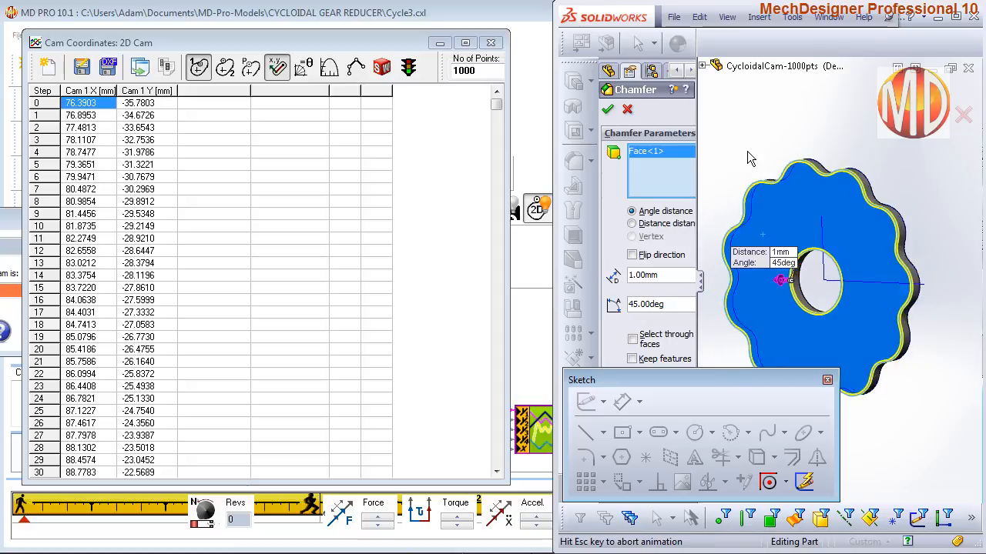
middle_click_drag(750, 150, 716, 145)
left_click(810, 213)
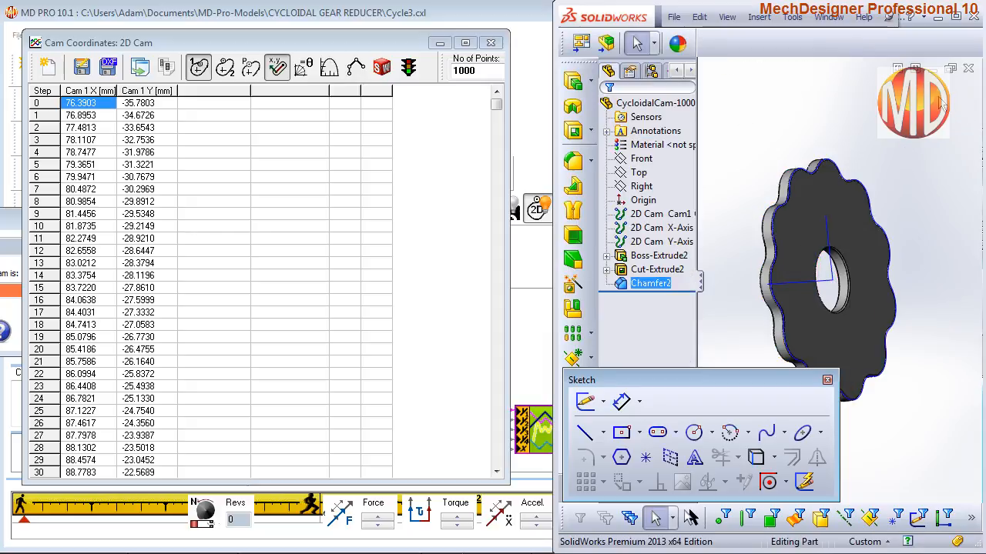
left_click(767, 129)
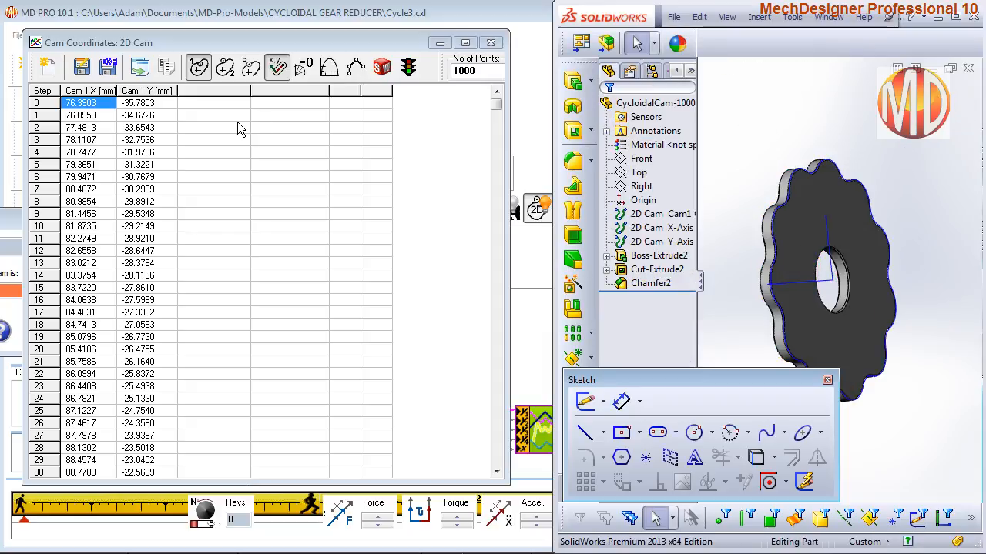
Return to MechDesigner, close the cam coordinates window and the remaining cam dialog, and hide the solids in the mechanism view.
left_click(491, 43)
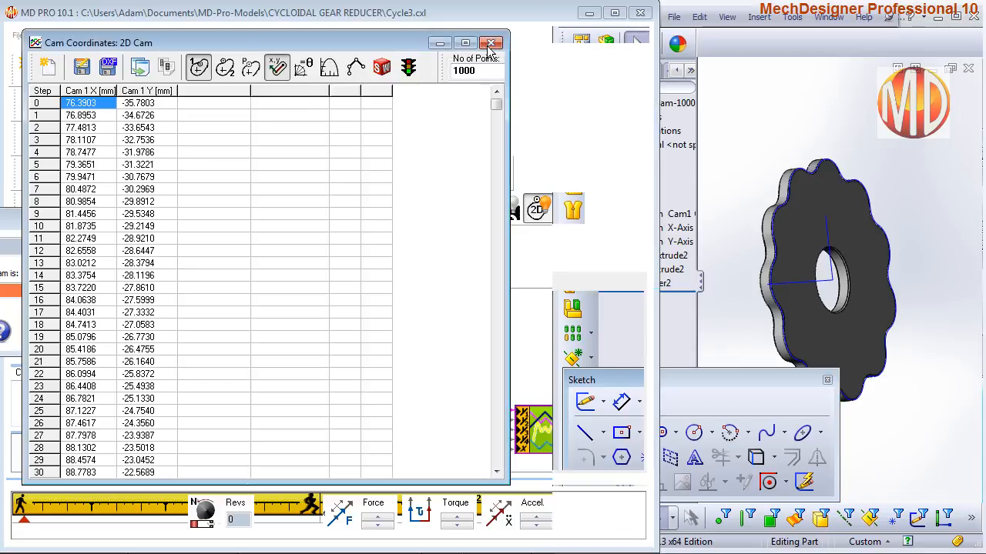
left_click(490, 44)
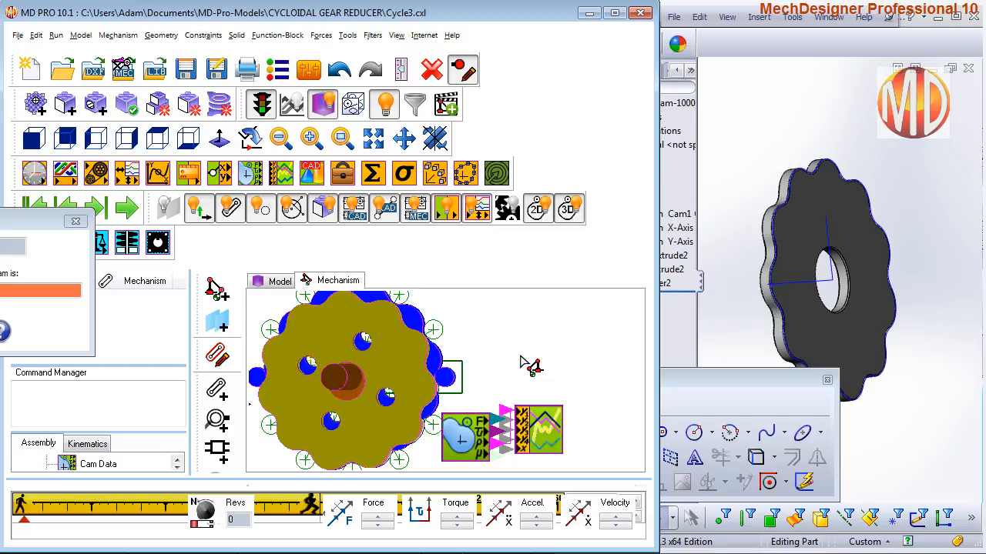
left_click(37, 145)
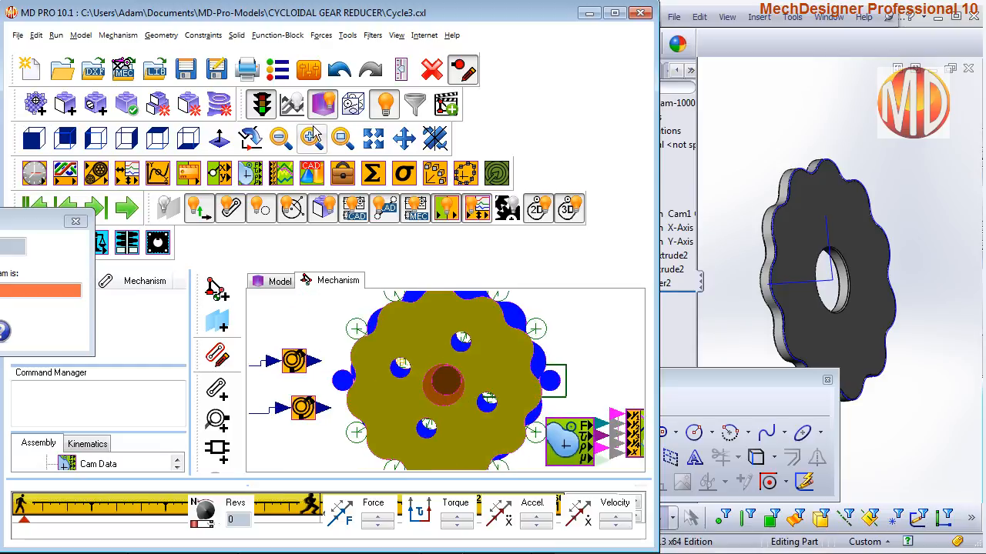
left_click(323, 104)
scroll(428, 322, "up", 5)
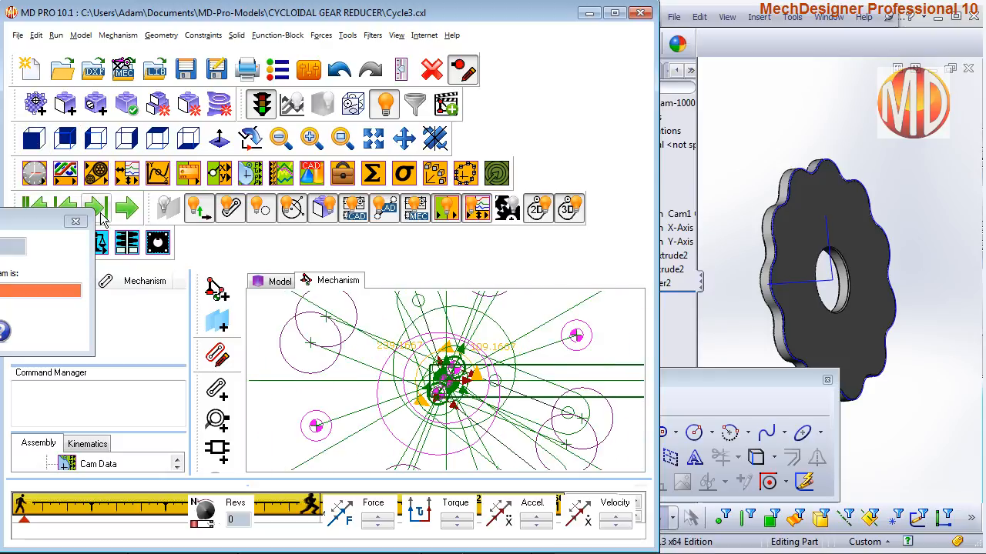
left_click(75, 223)
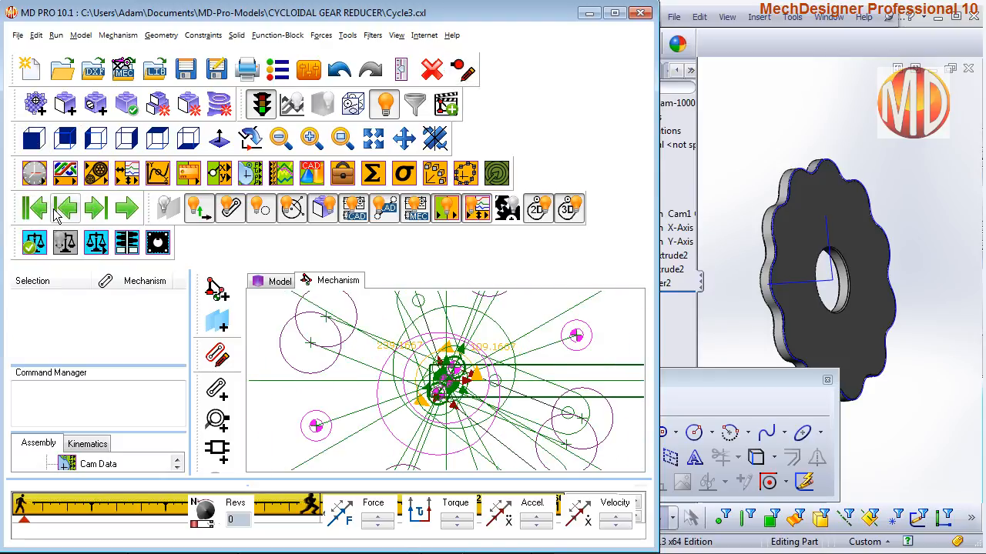
Return the mechanism to its start position, cycle it and stop it partway through the motion.
left_click(34, 207)
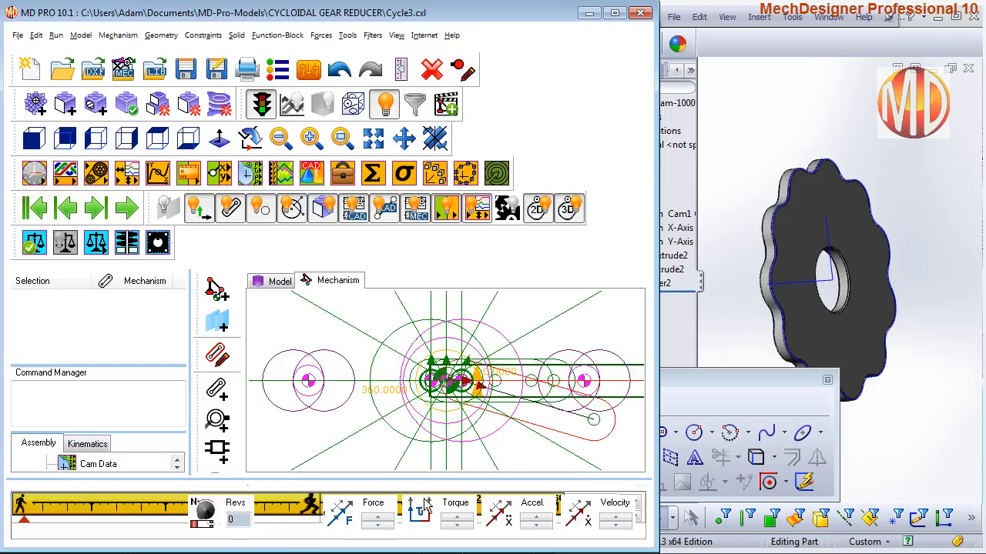
key("alt+c")
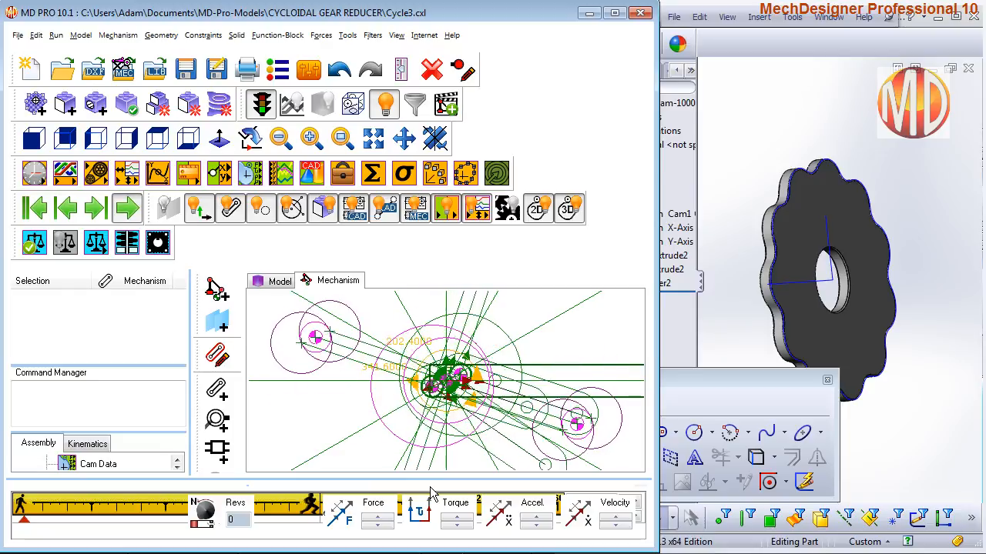
key("alt+c")
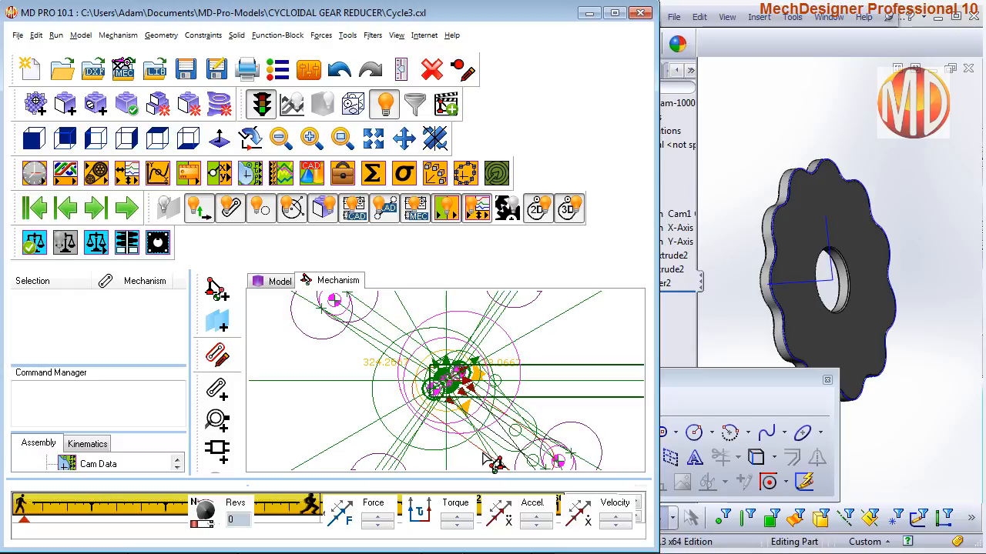
Import the updated cam model from SolidWorks into the part's CAD-Line and accept the settings.
double_click(497, 437)
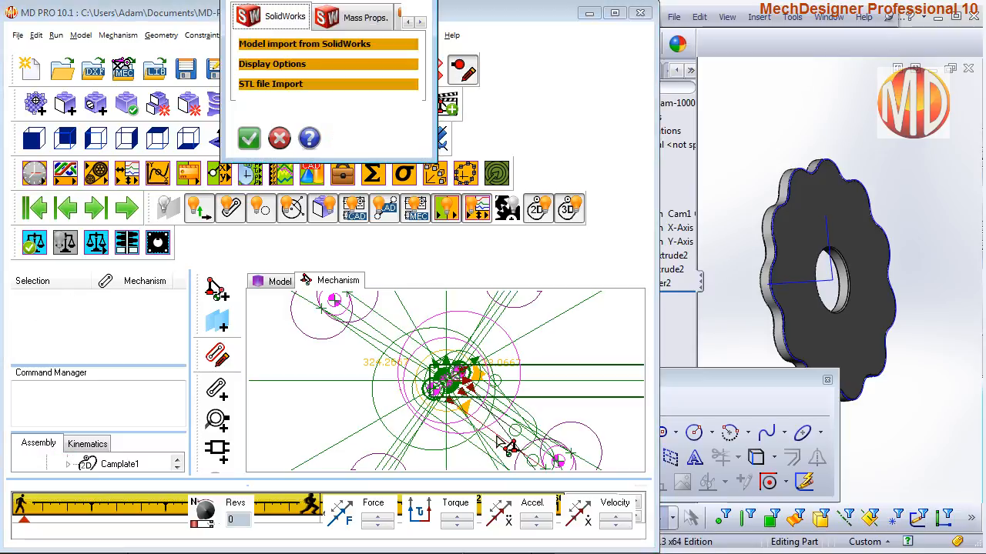
left_click(258, 46)
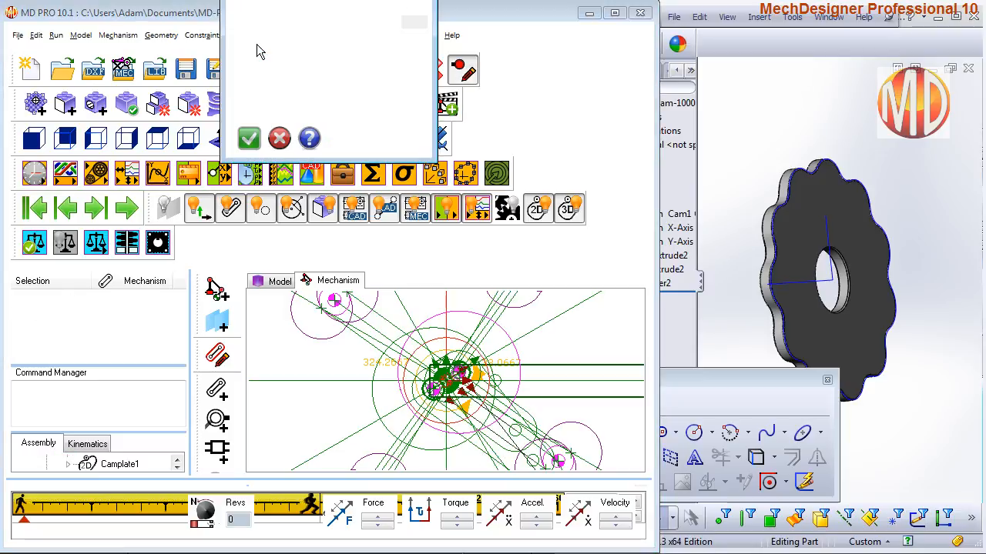
left_click(271, 69)
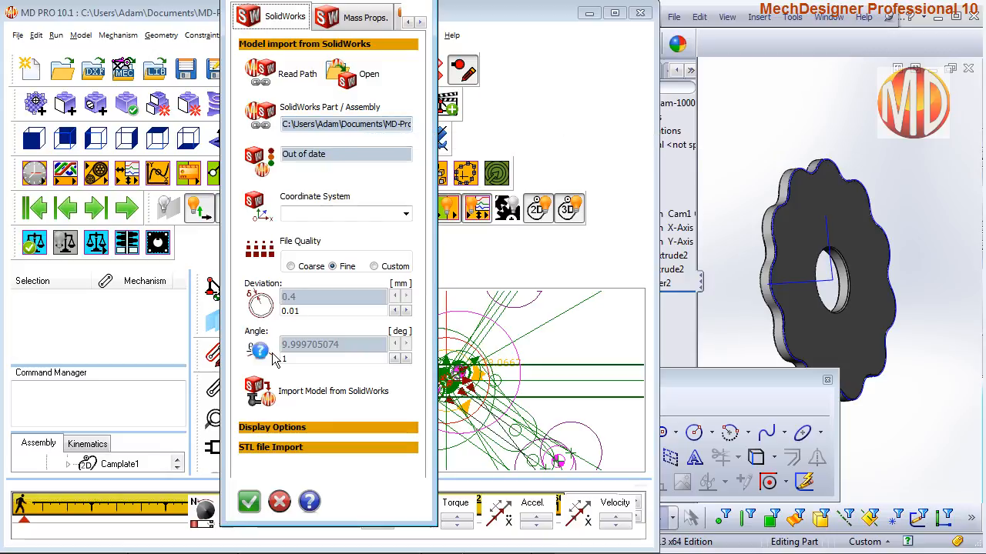
left_click(265, 395)
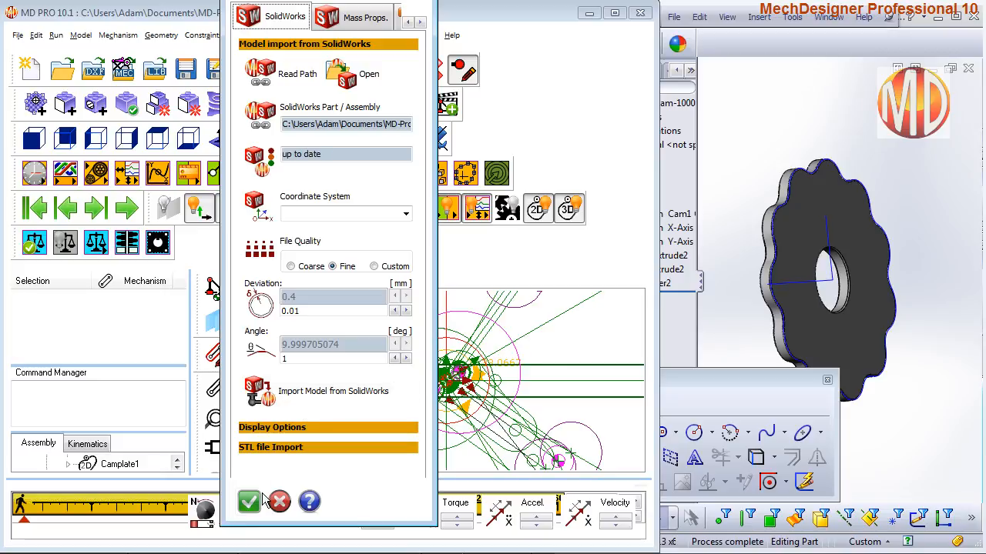
left_click(250, 503)
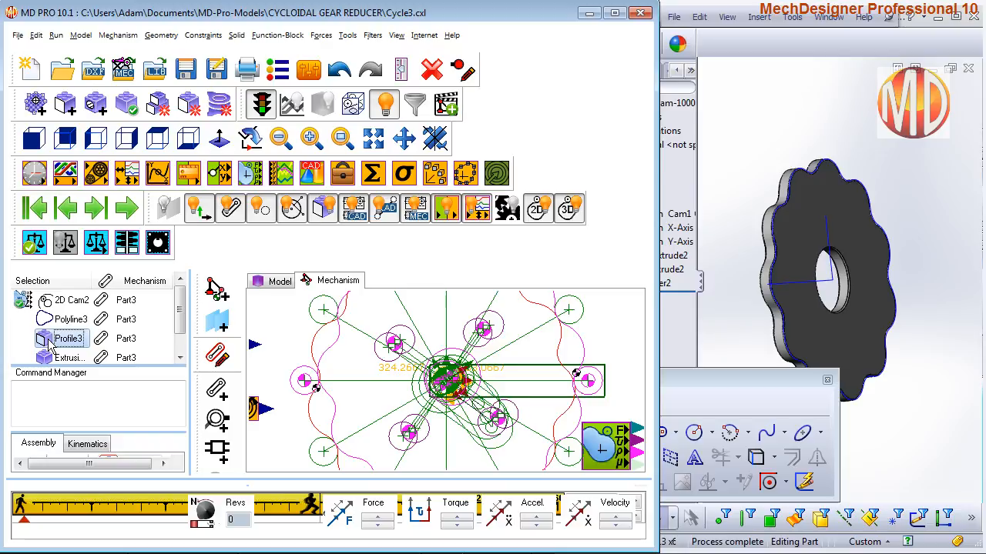
Delete the extrusion profiles of both 2D cams: Profile3 on Part3 and the cam profile on Part2.
right_click(50, 347)
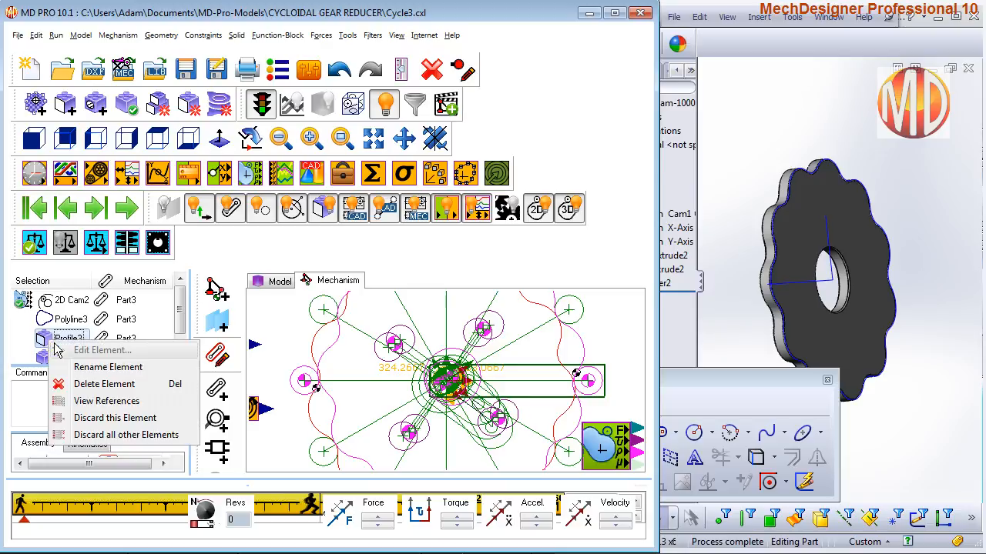
left_click(86, 383)
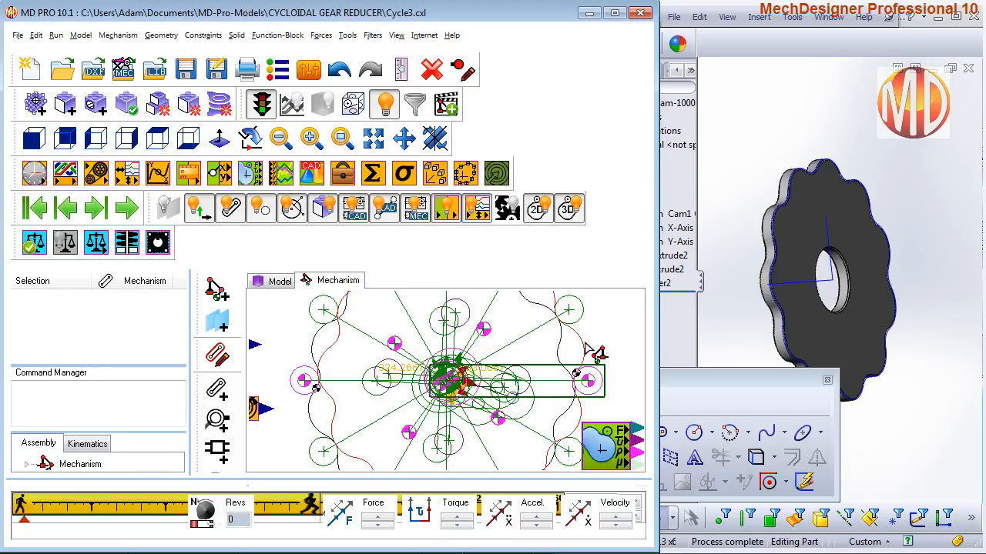
right_click(50, 339)
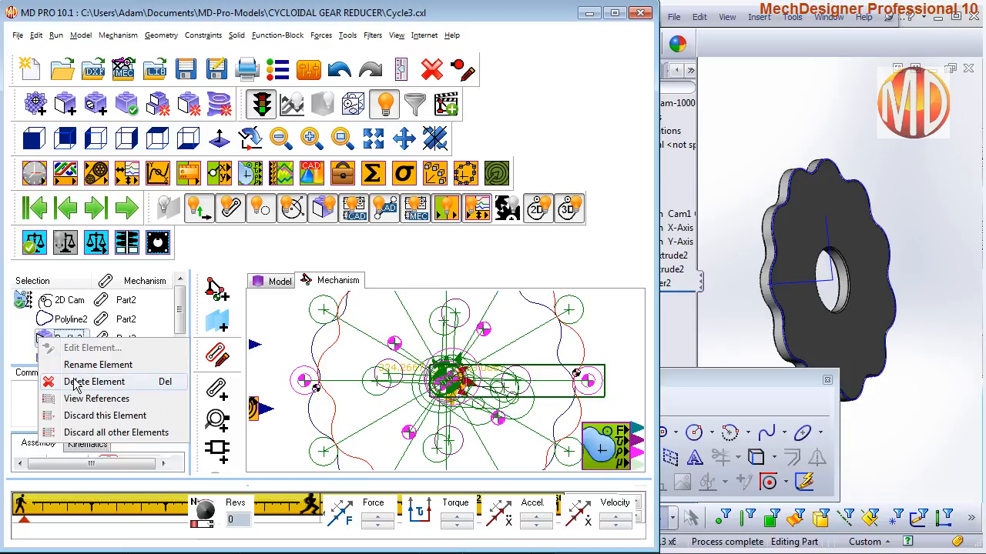
left_click(86, 382)
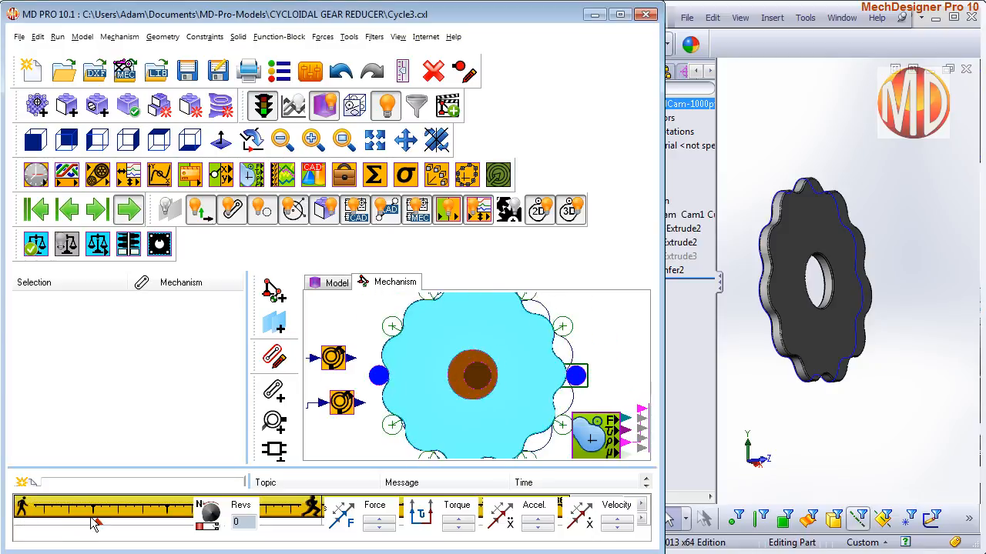
Slow the cycling speed to its minimum, examine the cam's contact with the roller at close range, and return the mechanism to its start position.
left_click_drag(91, 517, 24, 515)
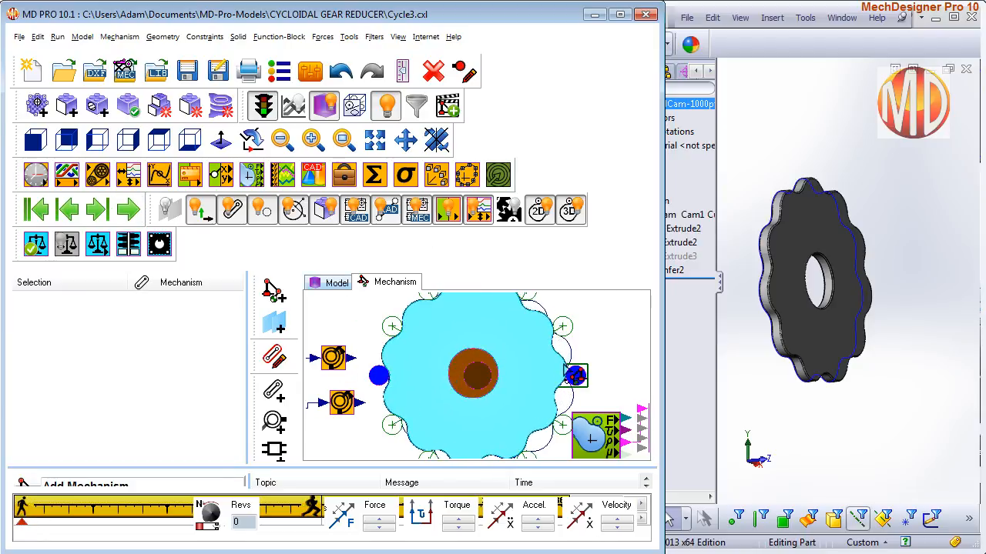
scroll(624, 397, "up", 2)
middle_click_drag(641, 403, 528, 490)
scroll(568, 411, "up", 3)
scroll(569, 392, "up", 3)
scroll(560, 434, "up", 2)
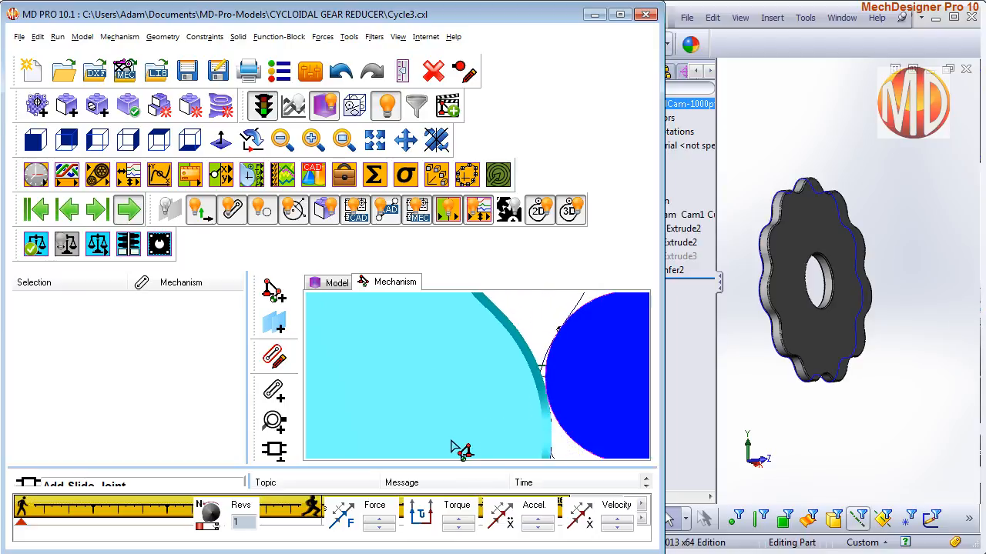
scroll(455, 448, "down", 5)
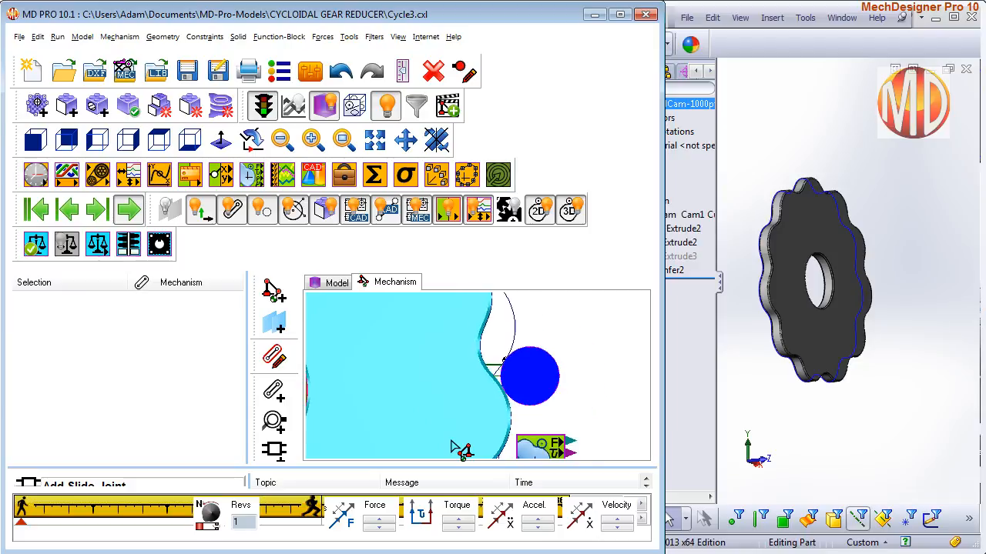
scroll(435, 442, "down", 2)
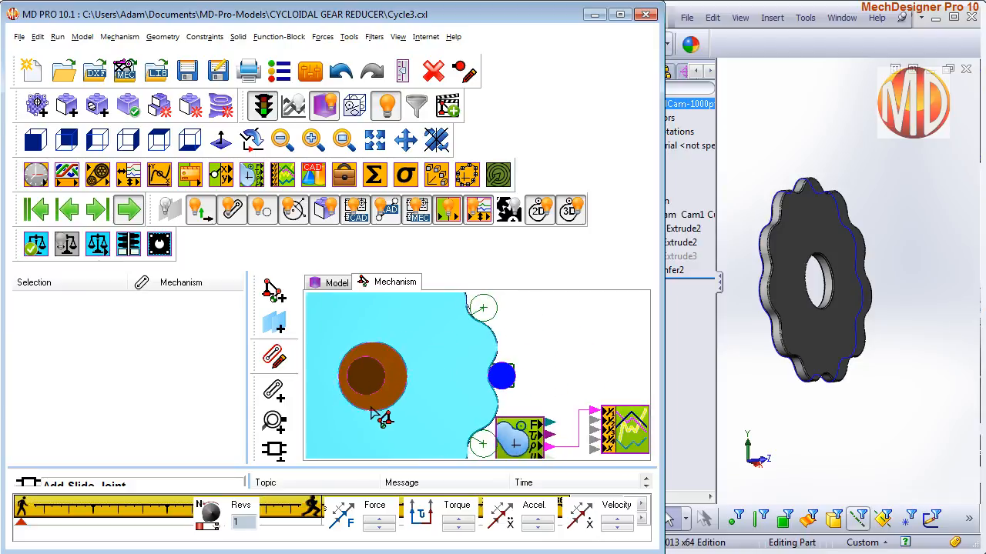
scroll(379, 414, "down", 2)
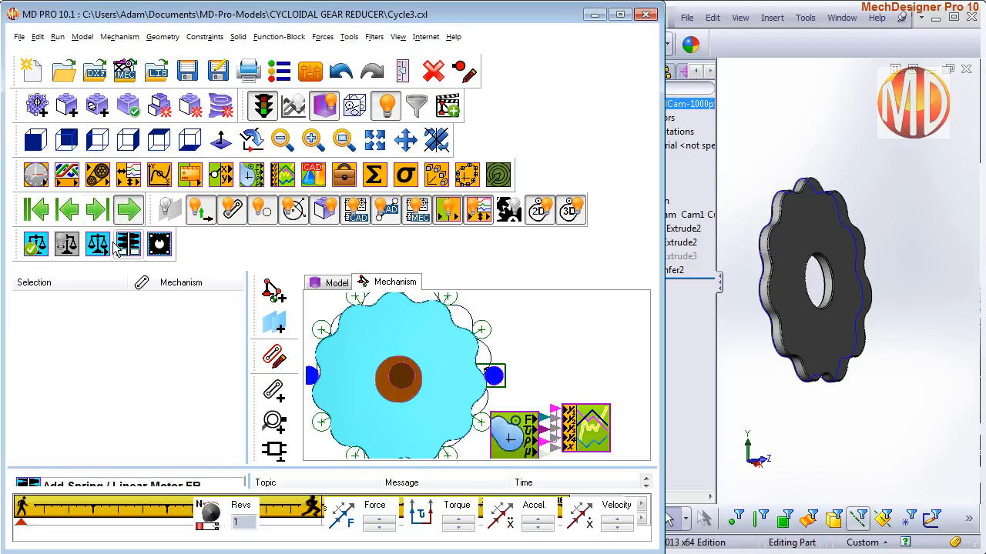
left_click(37, 213)
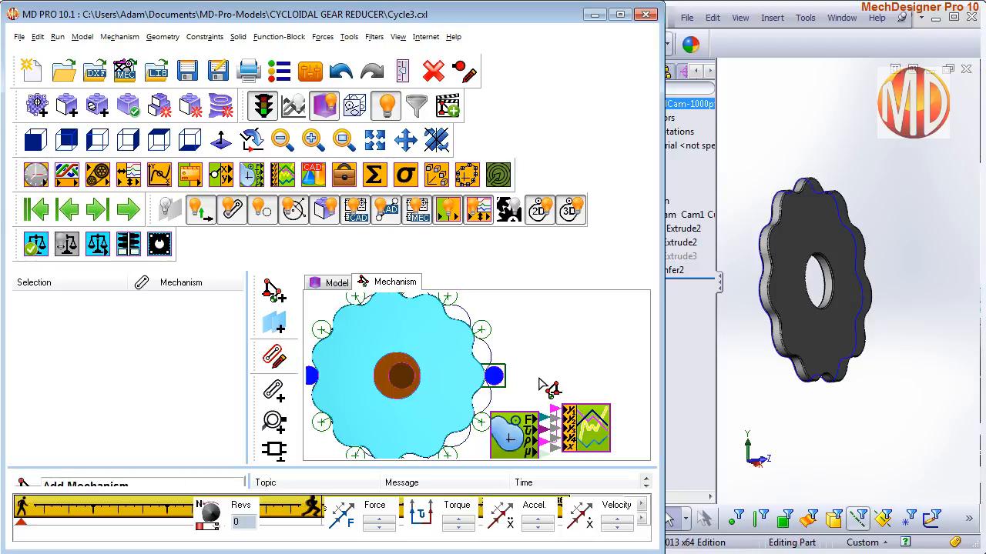
left_click(406, 139)
left_click_drag(545, 386, 581, 374)
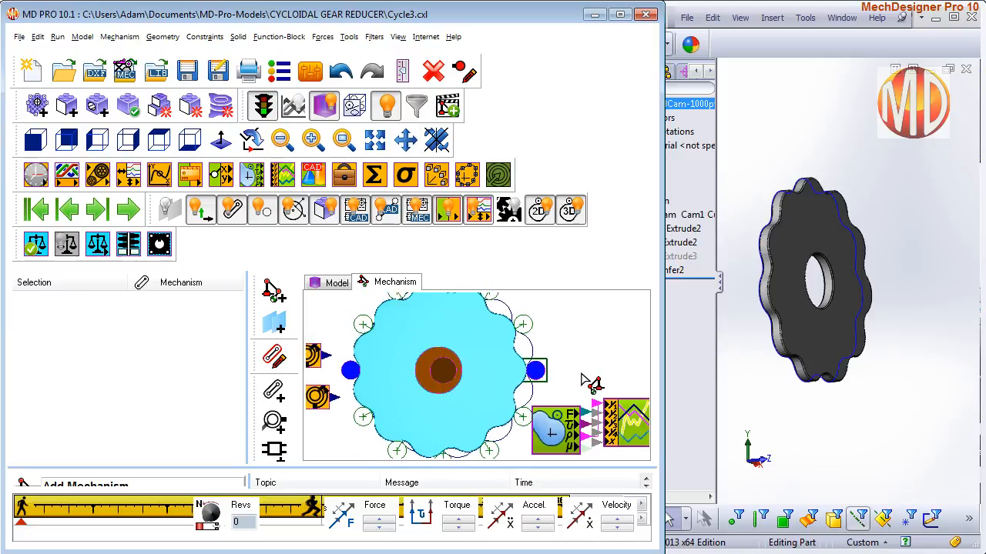
scroll(582, 373, "up", 1)
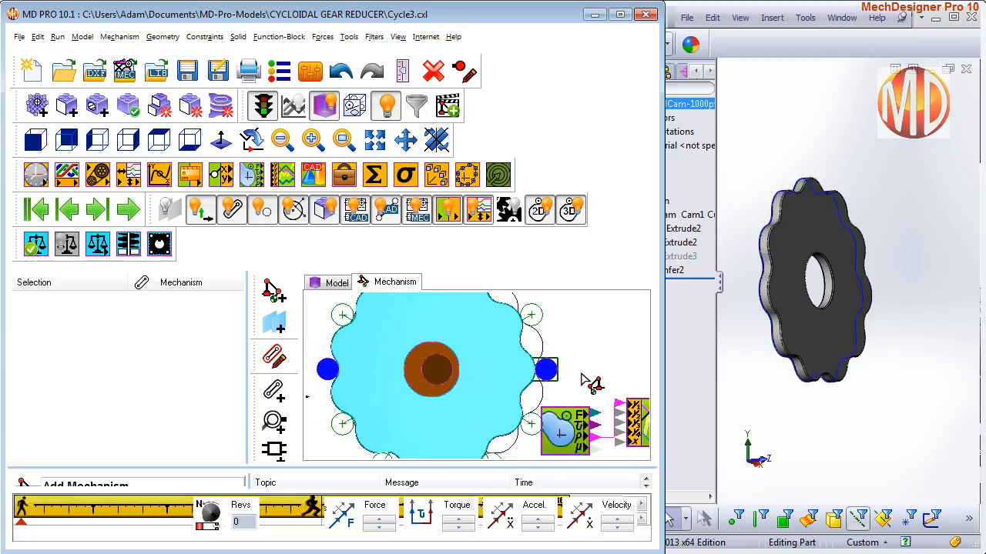